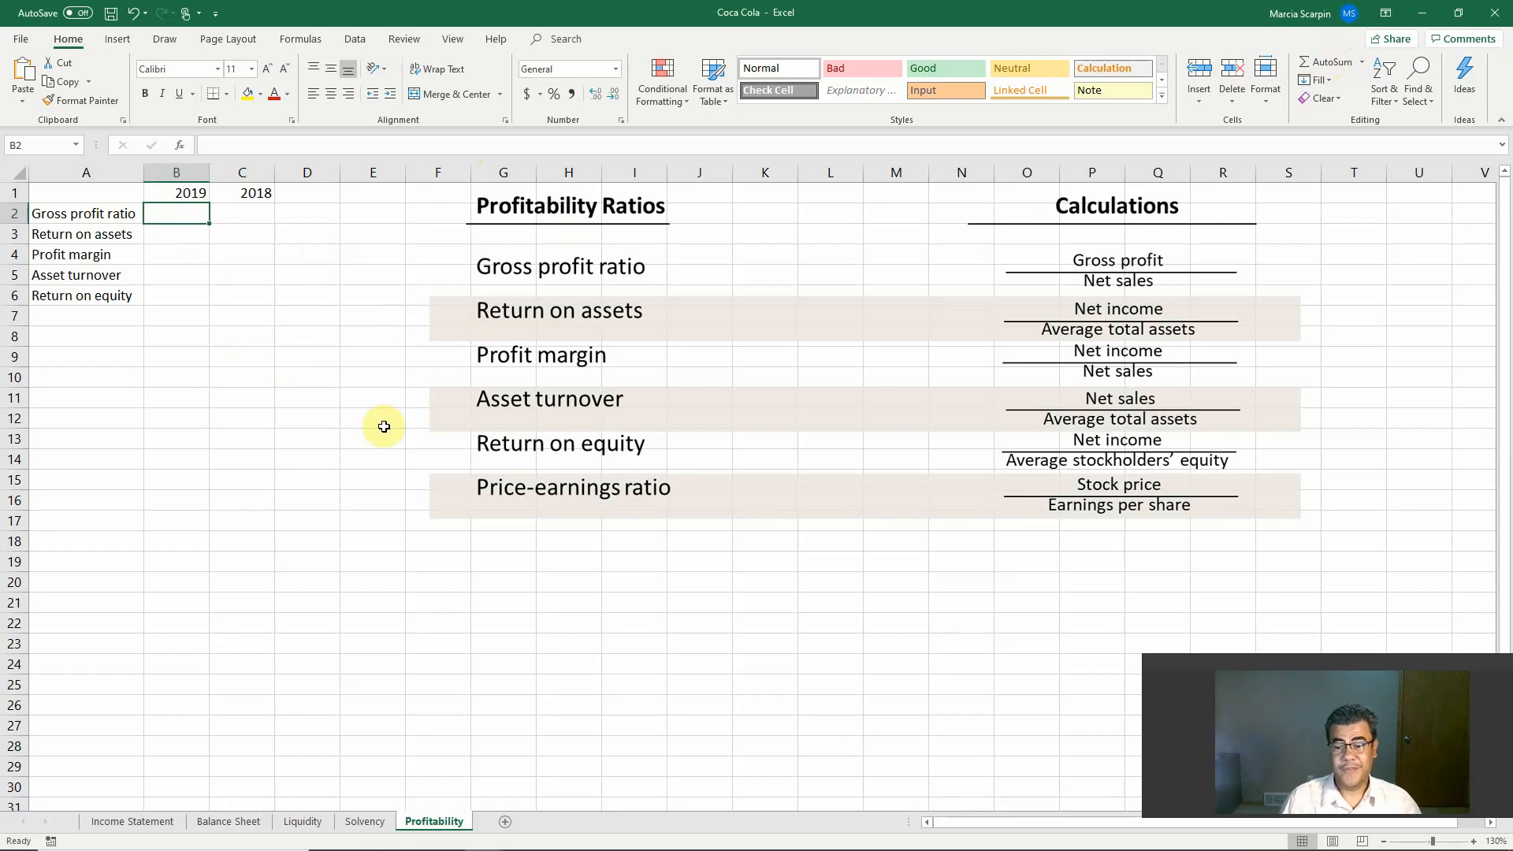
pyautogui.moveTo(583, 850)
pyautogui.click(406, 835)
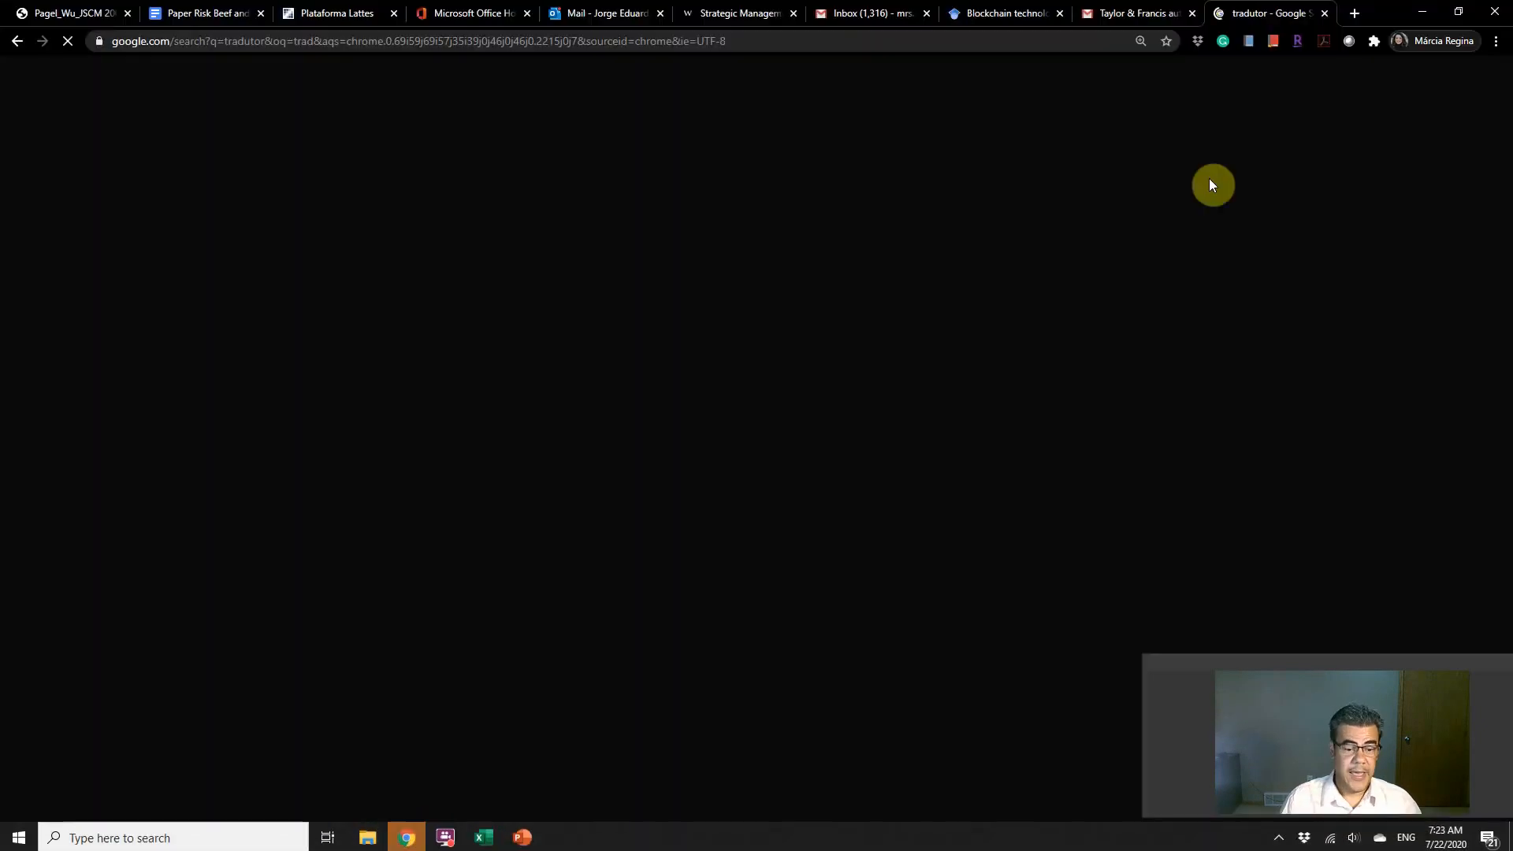
pyautogui.click(1355, 13)
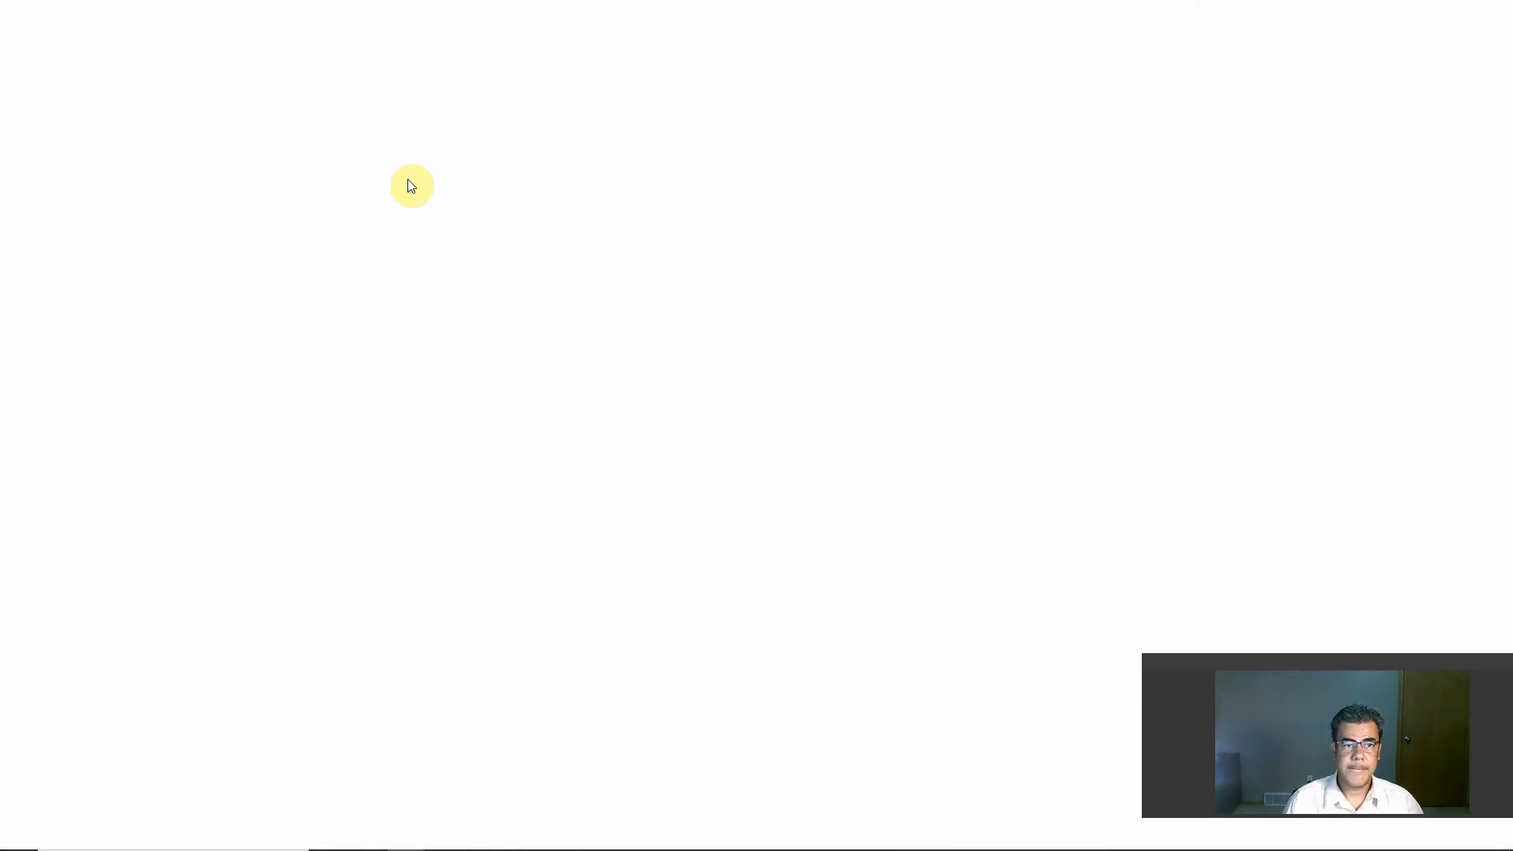
pyautogui.hotkey('alt', 'Tab')
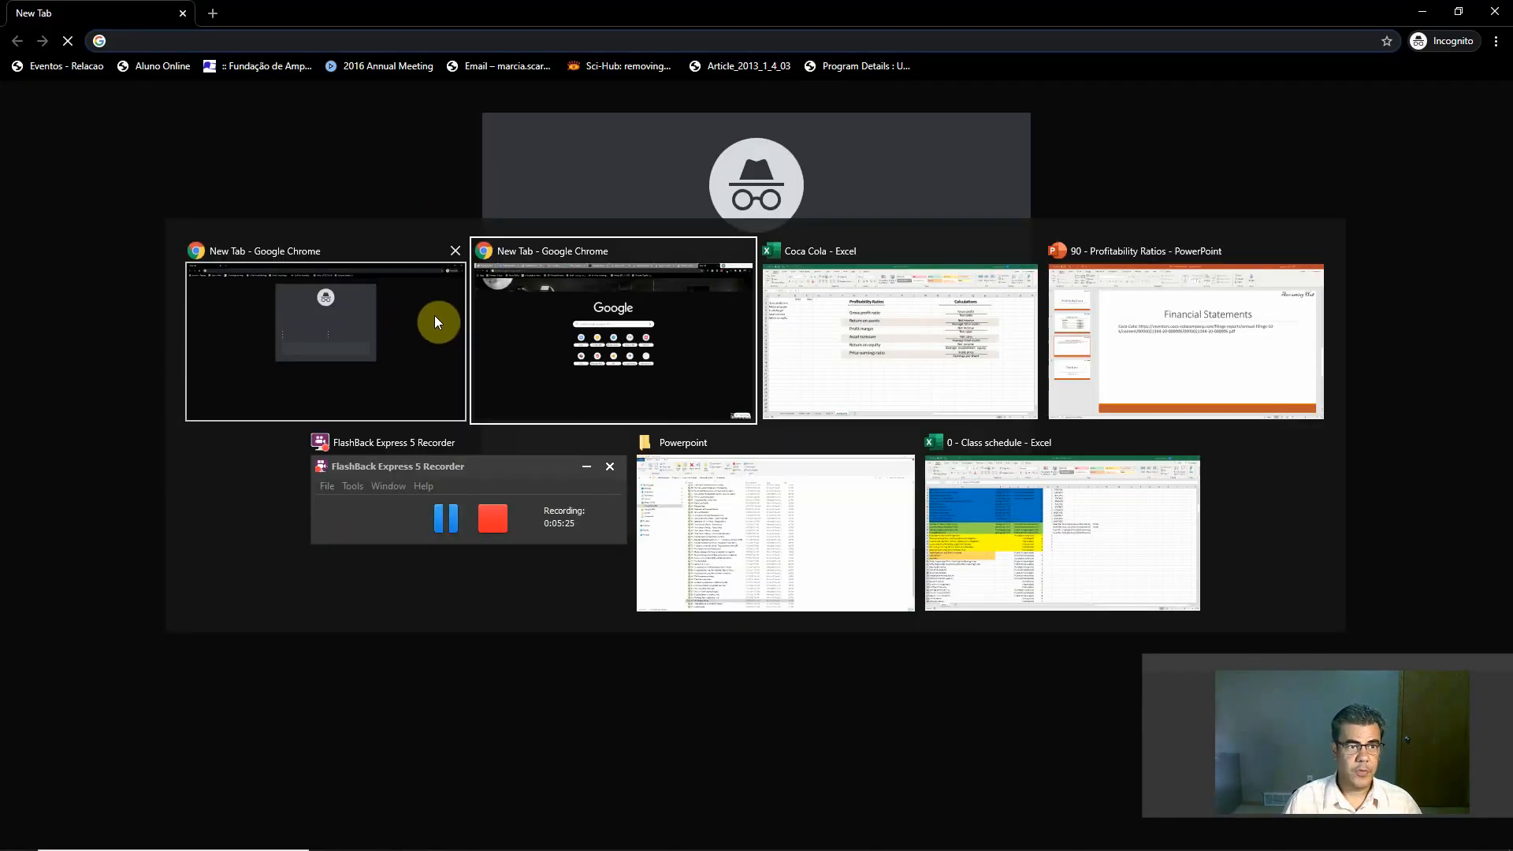
pyautogui.click(561, 287)
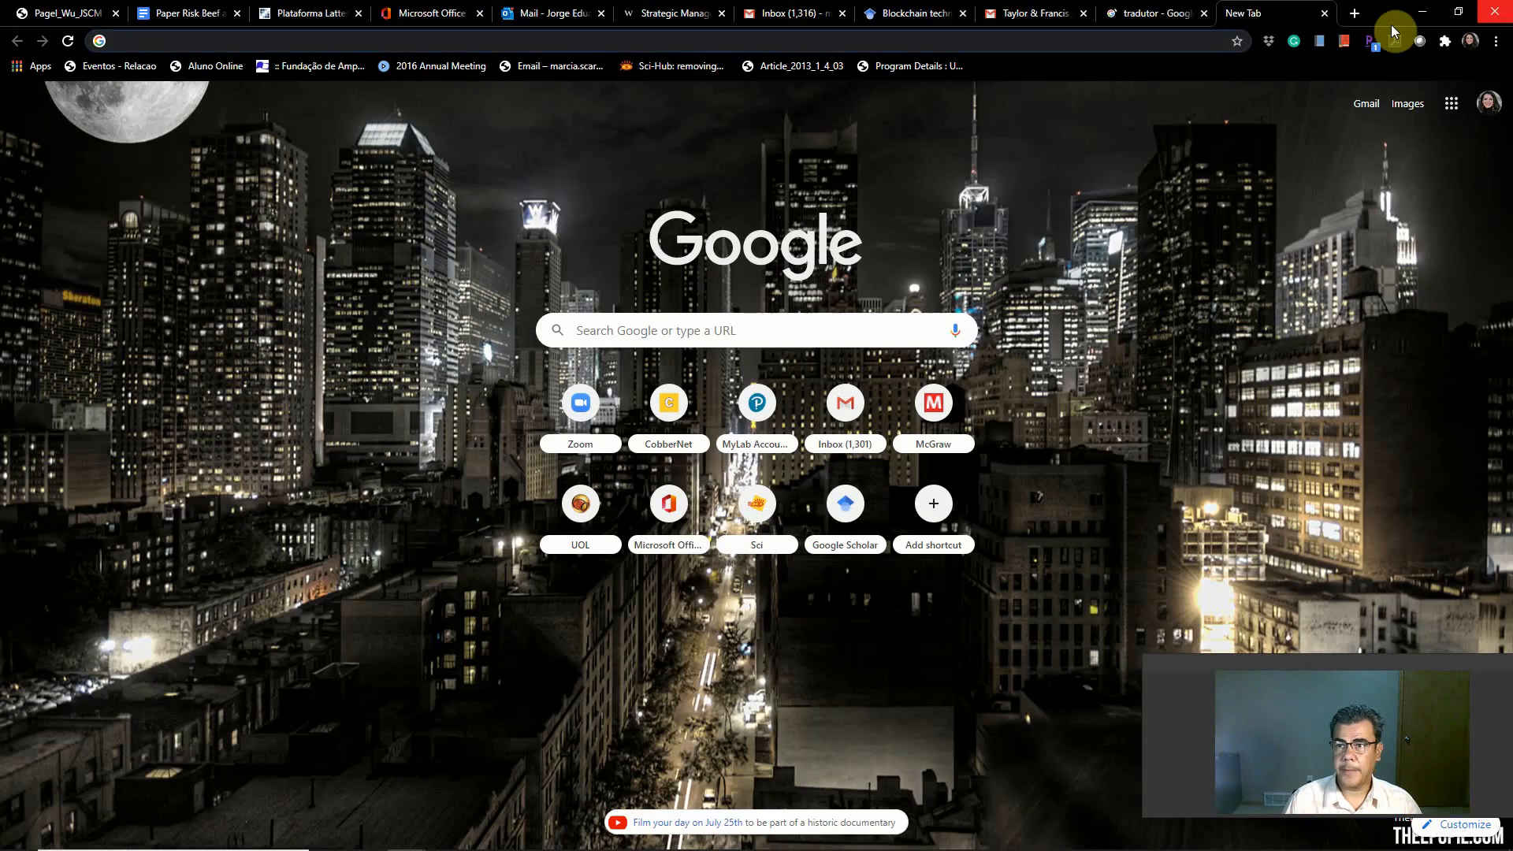
pyautogui.hotkey('alt', 'Tab')
pyautogui.click(908, 226)
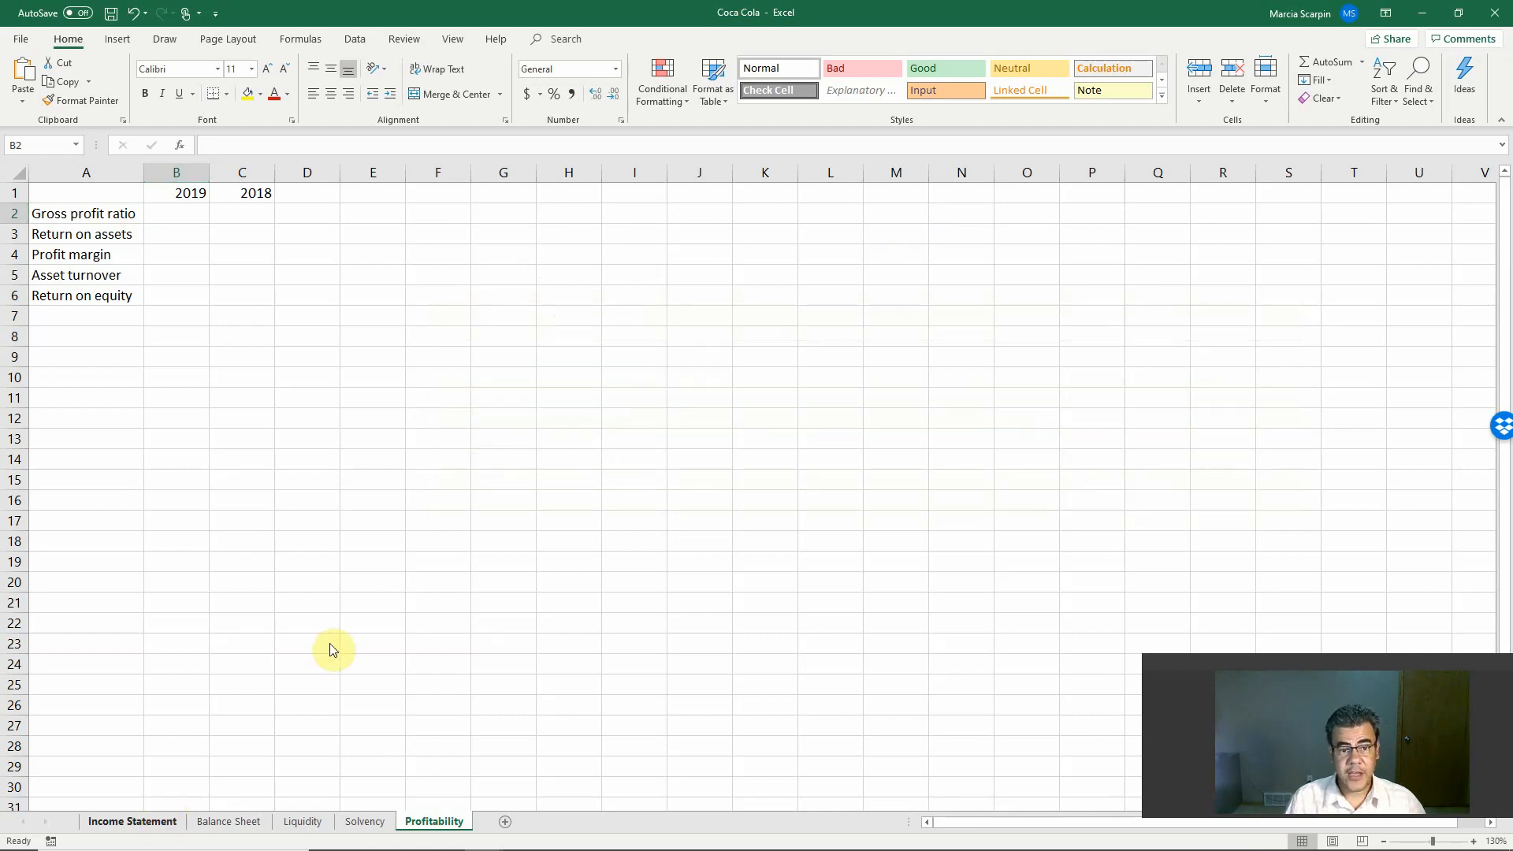
# Step: Review the Income Statement, Balance Sheet, Liquidity and Solvency sheets from their first rows
pyautogui.click(144, 822)
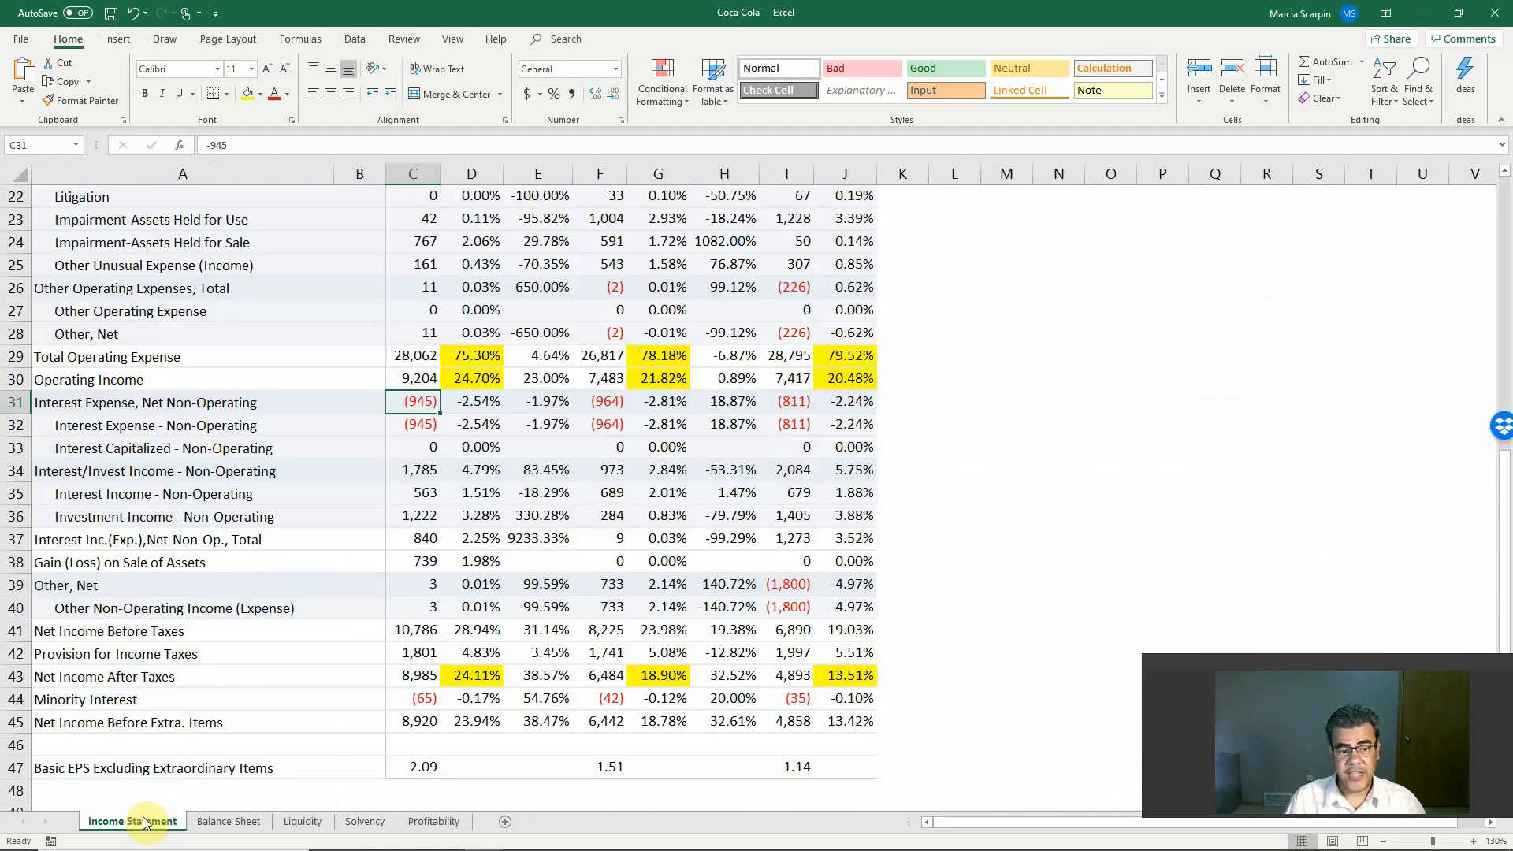
pyautogui.scroll(7, 470, 446)
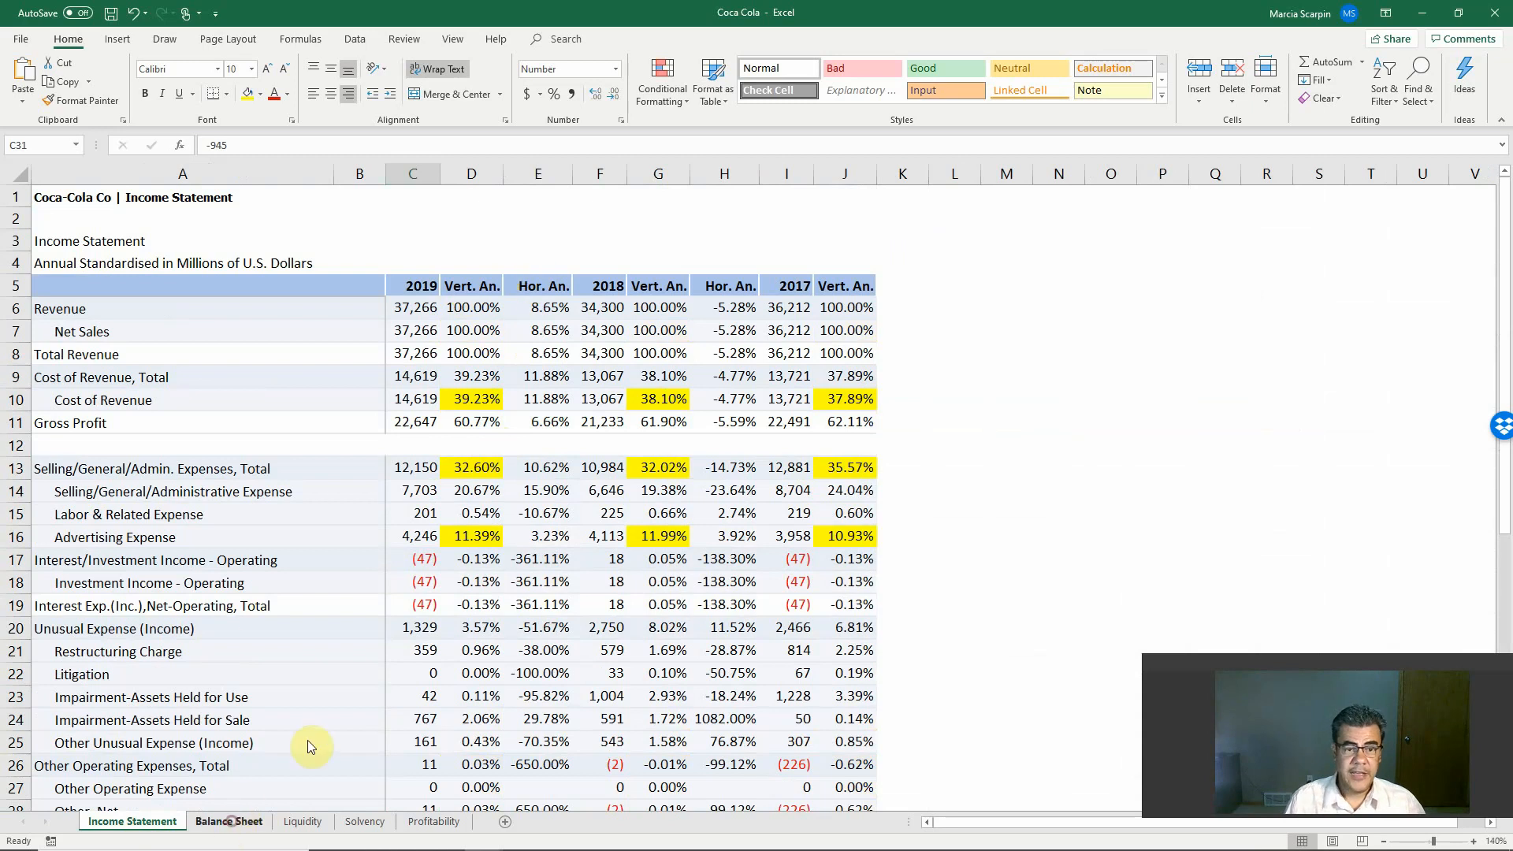
pyautogui.click(228, 821)
pyautogui.scroll(14, 489, 409)
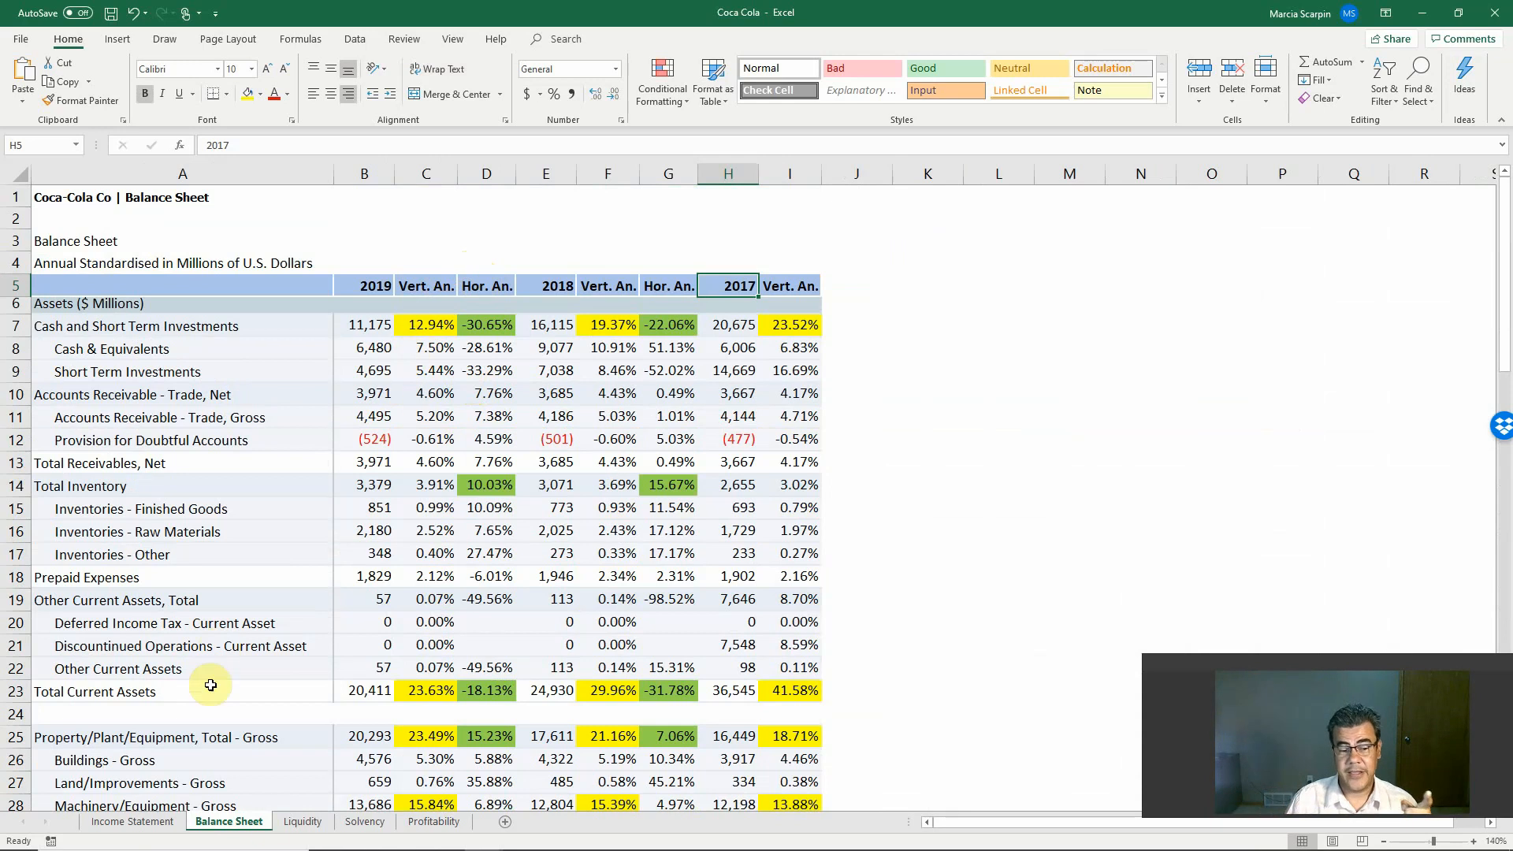
pyautogui.click(289, 822)
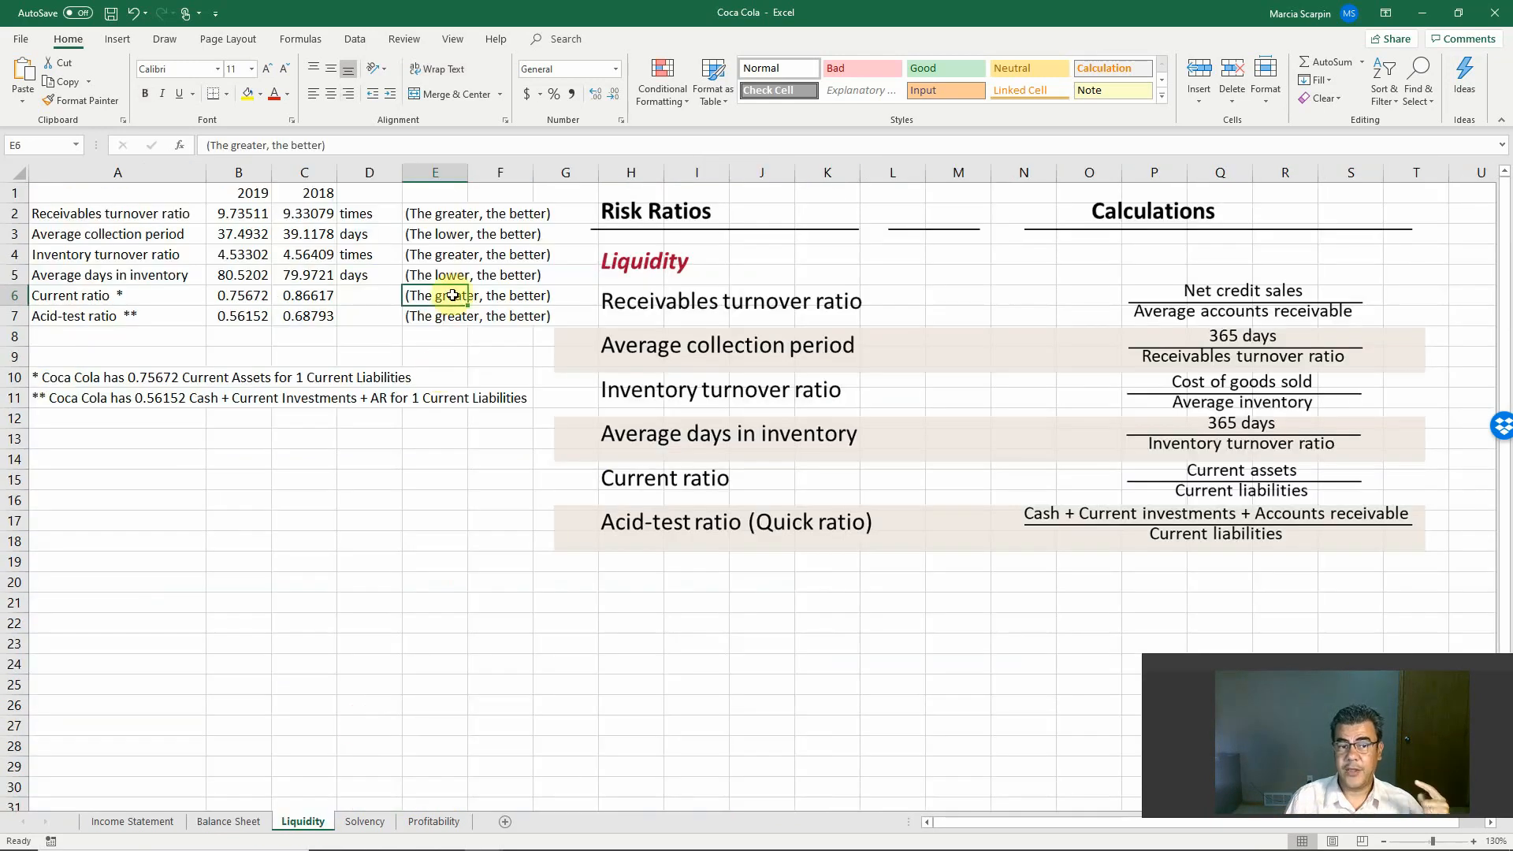
pyautogui.click(441, 293)
pyautogui.click(364, 821)
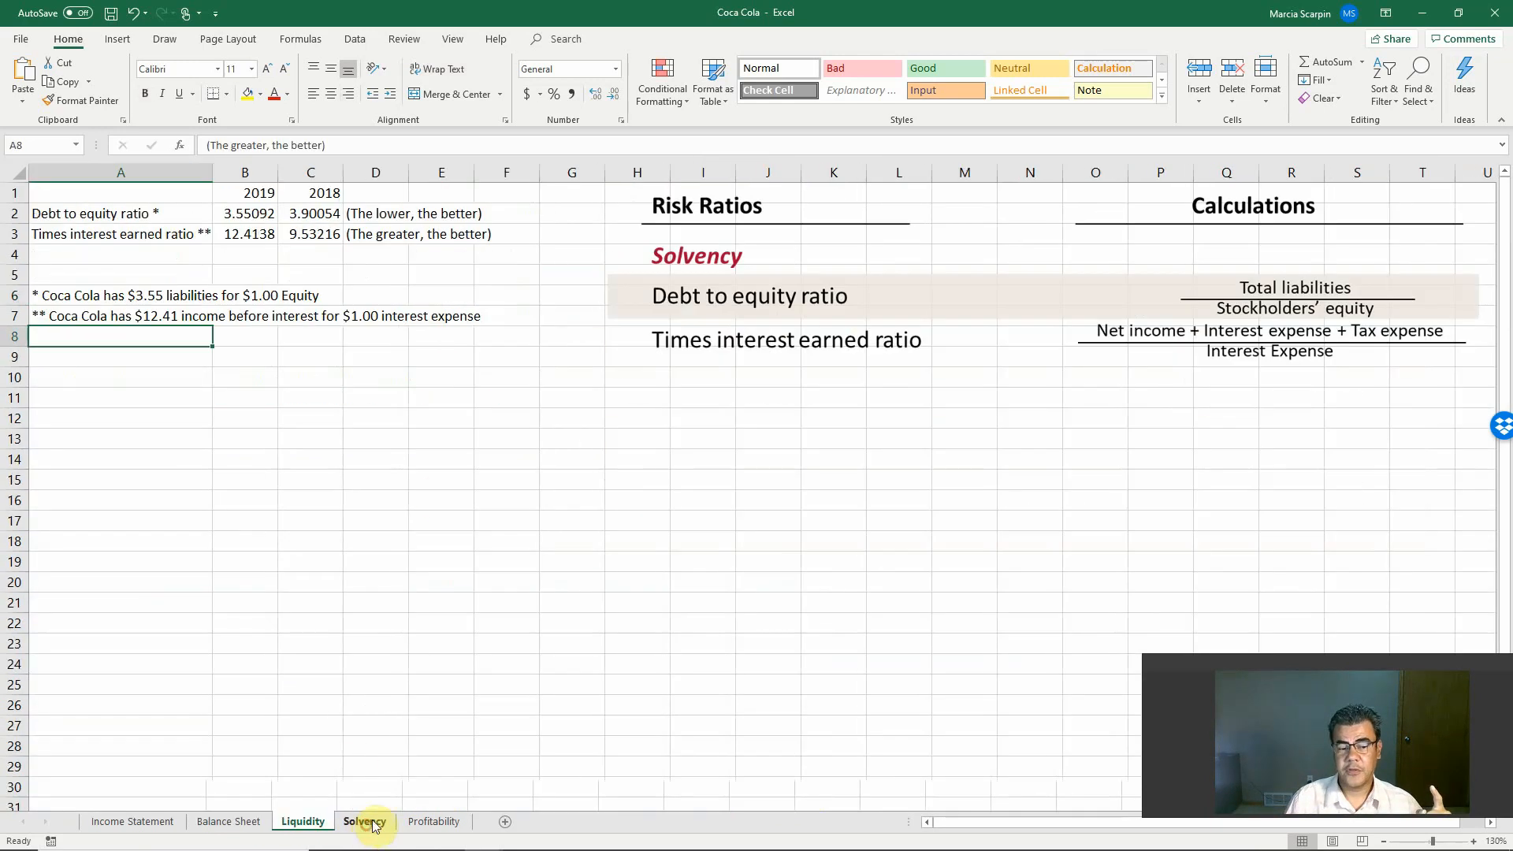
# Step: Calculate the 2019 gross profit ratio in Profitability B2 as Income Statement C11 divided by C7, formatted as a percentage with two decimals
pyautogui.click(432, 820)
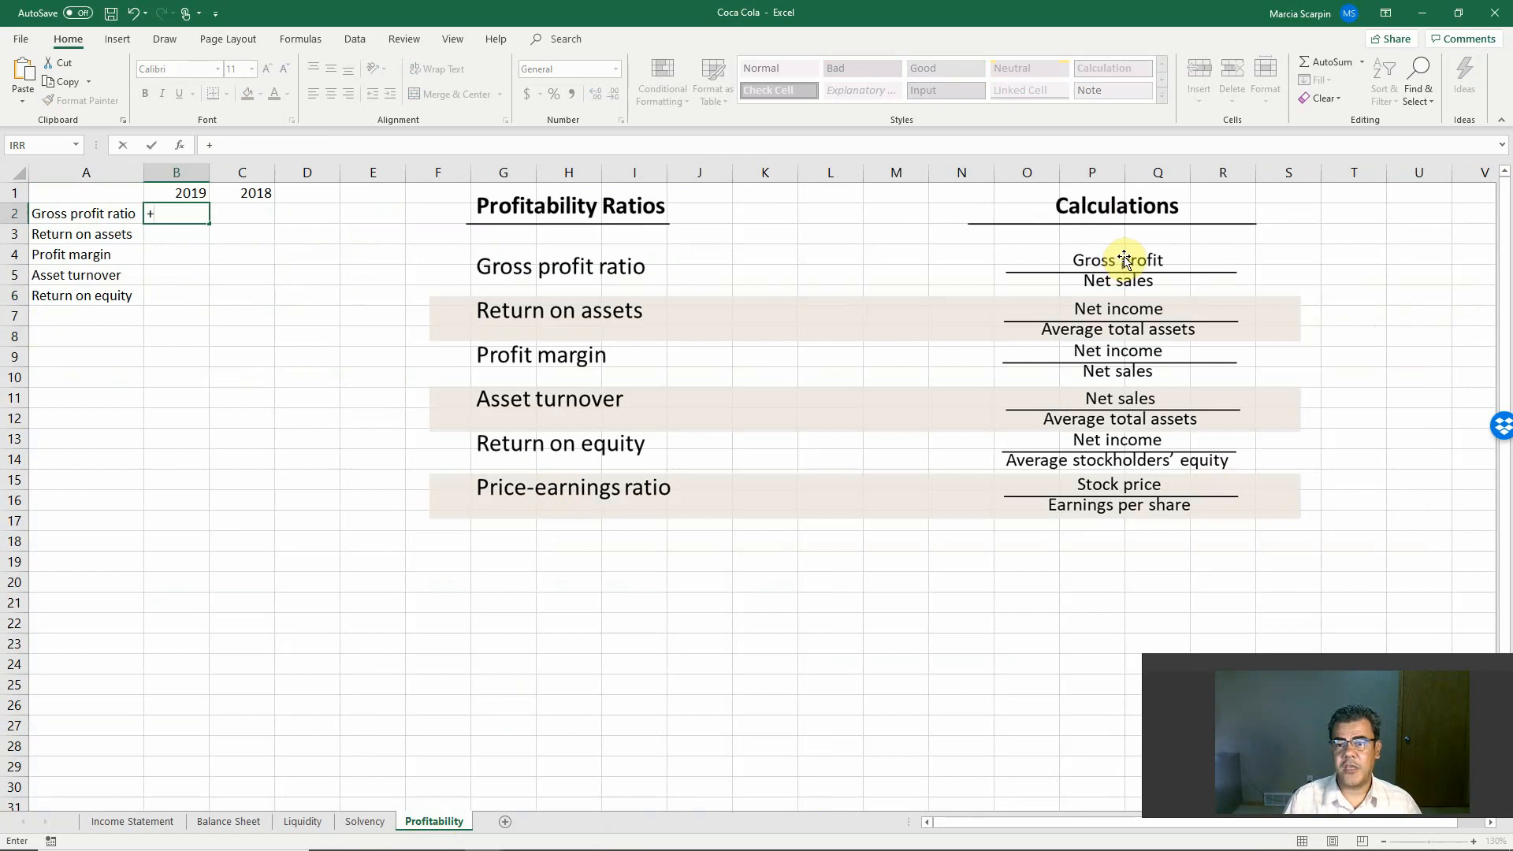
pyautogui.click(150, 821)
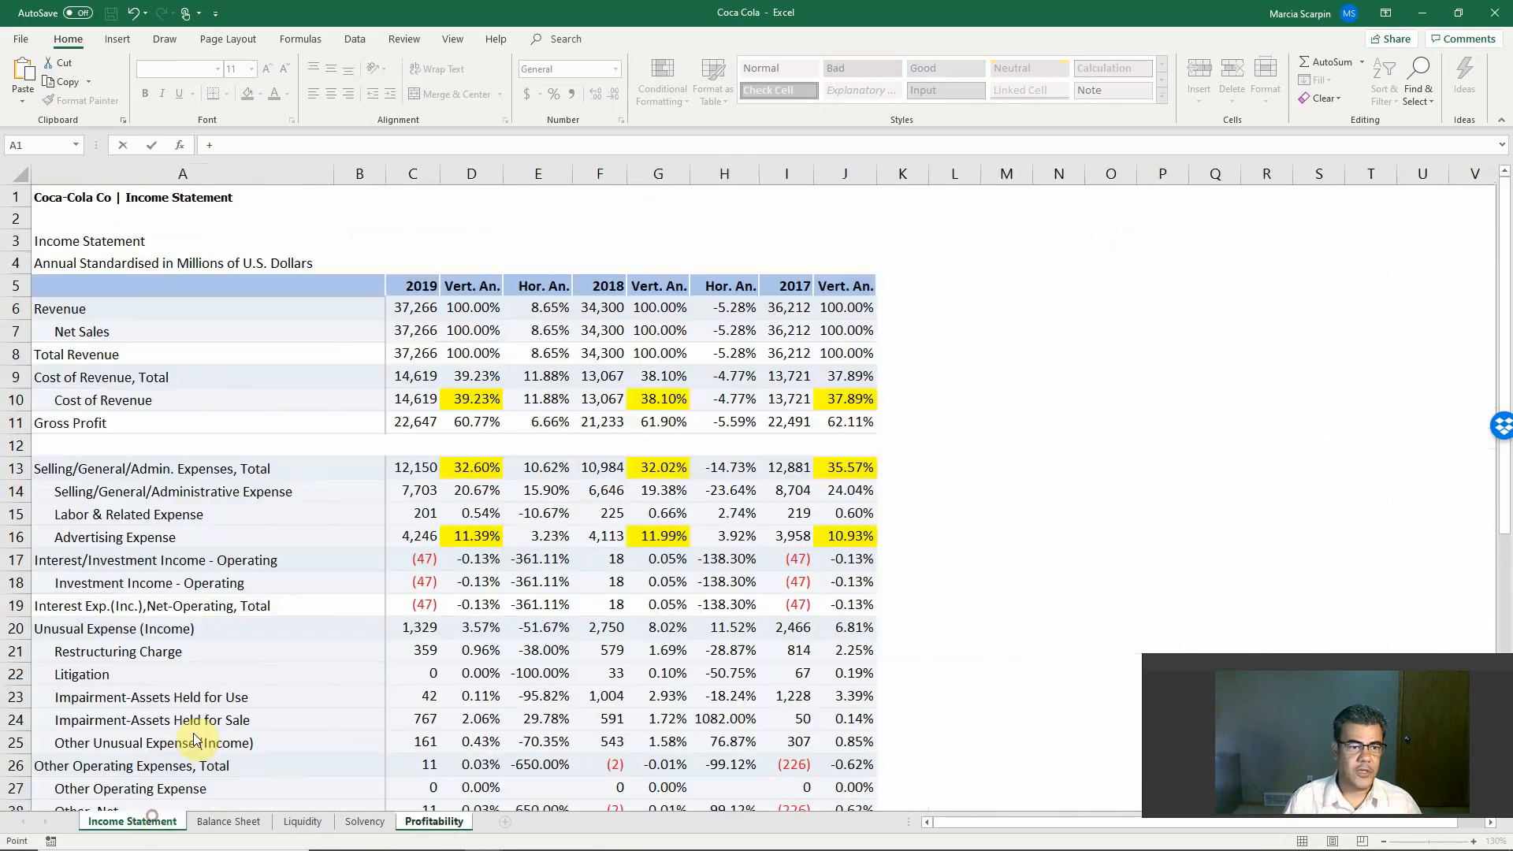
pyautogui.click(409, 424)
pyautogui.write('/')
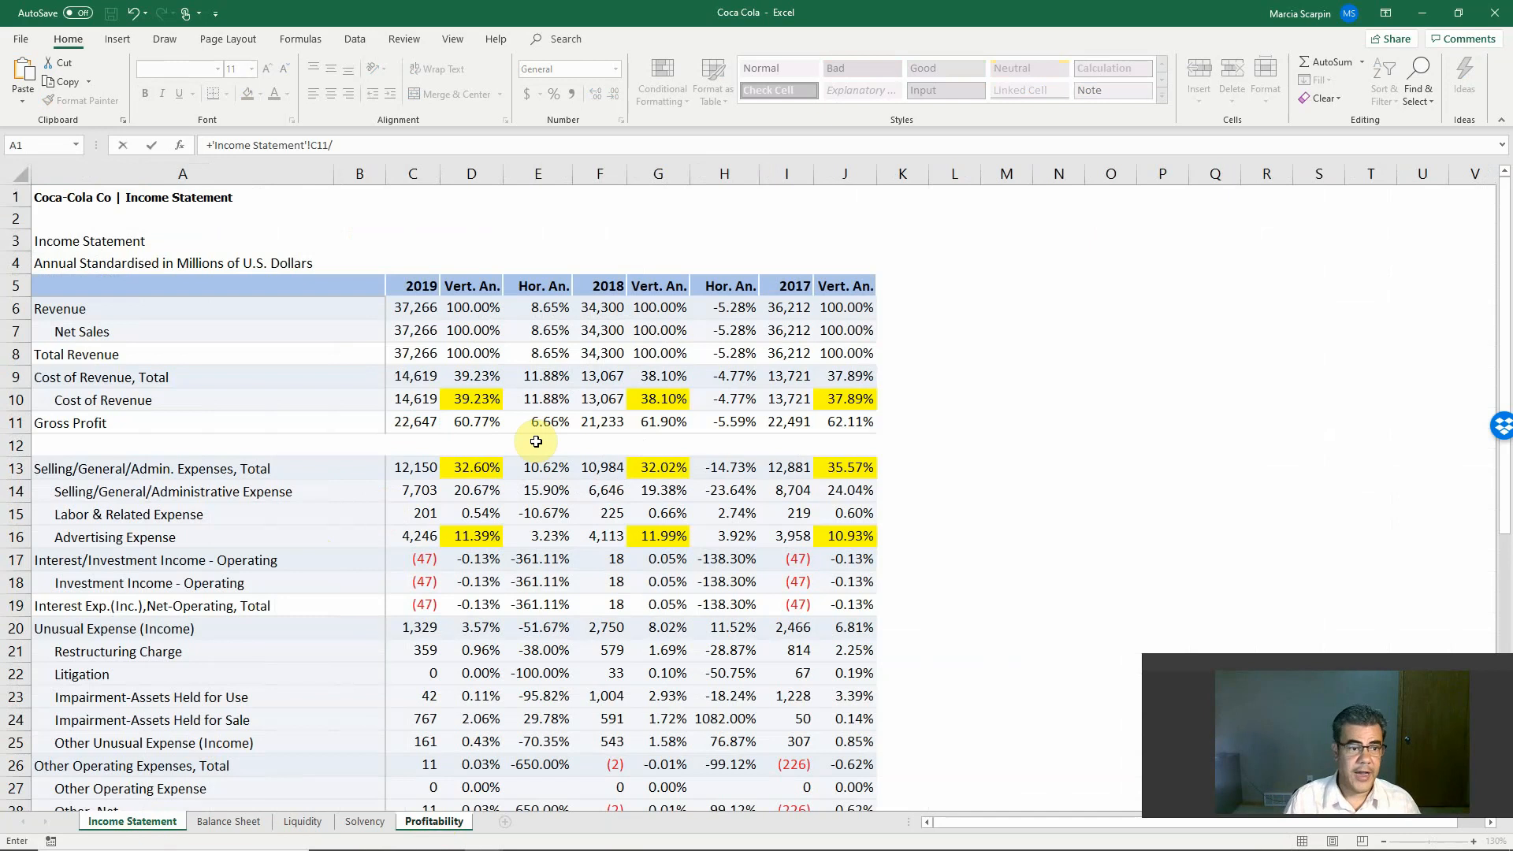
pyautogui.click(411, 331)
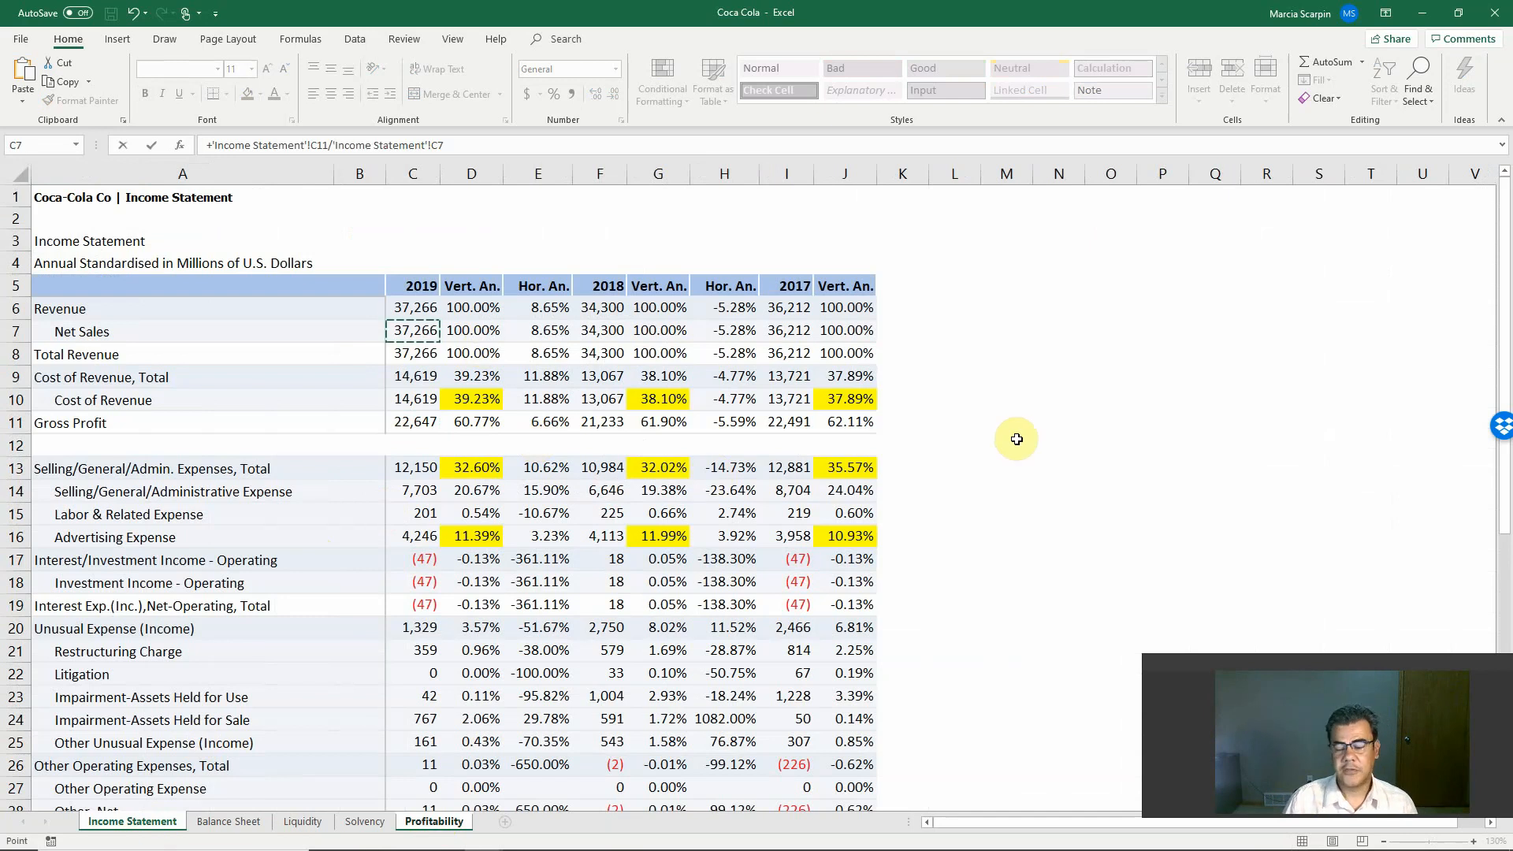
pyautogui.press('Return')
pyautogui.press('Up')
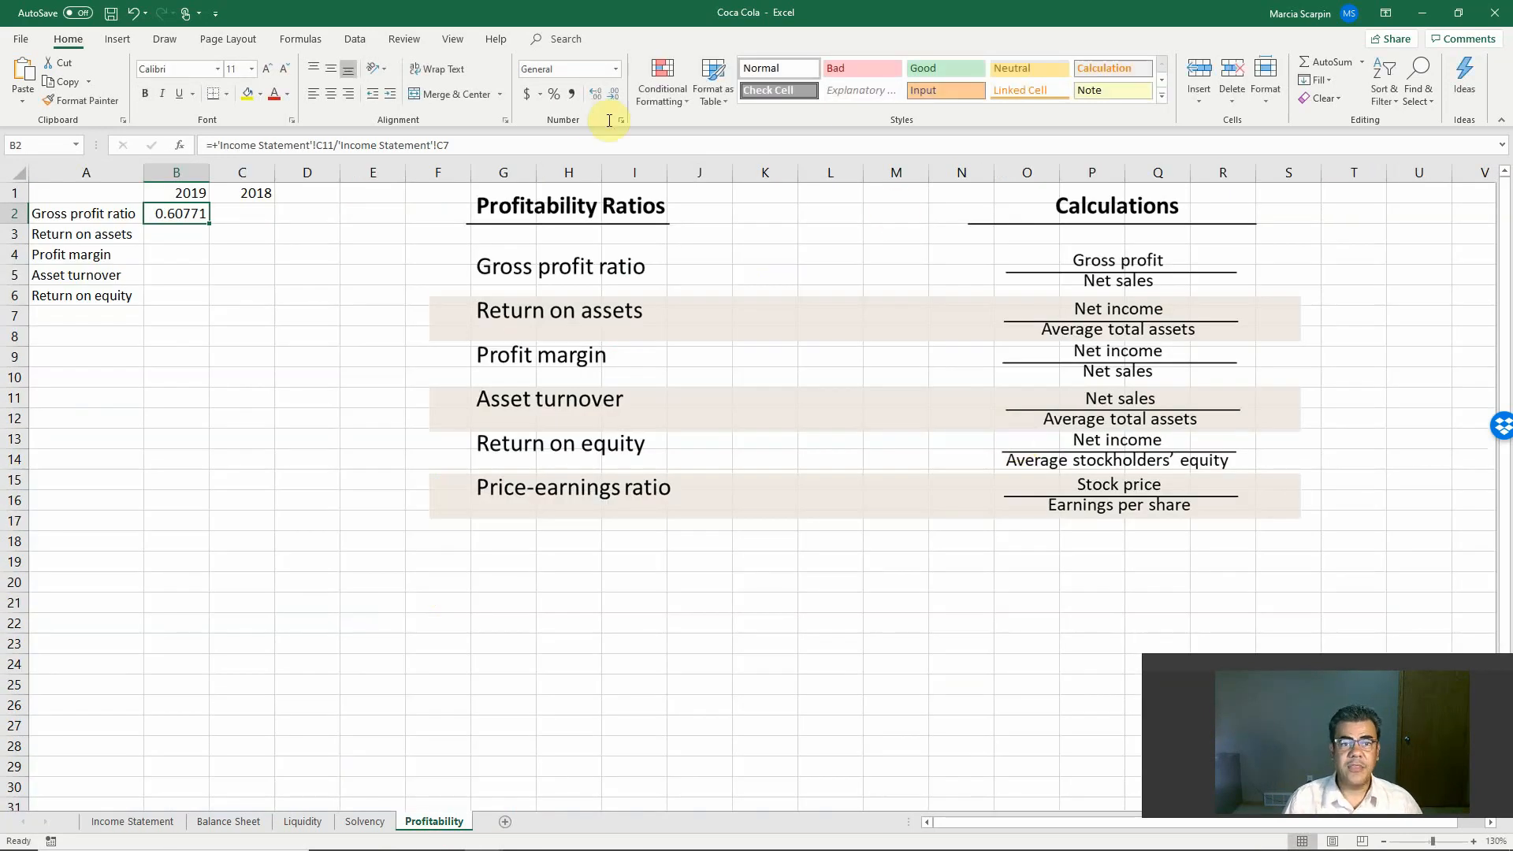
pyautogui.click(561, 96)
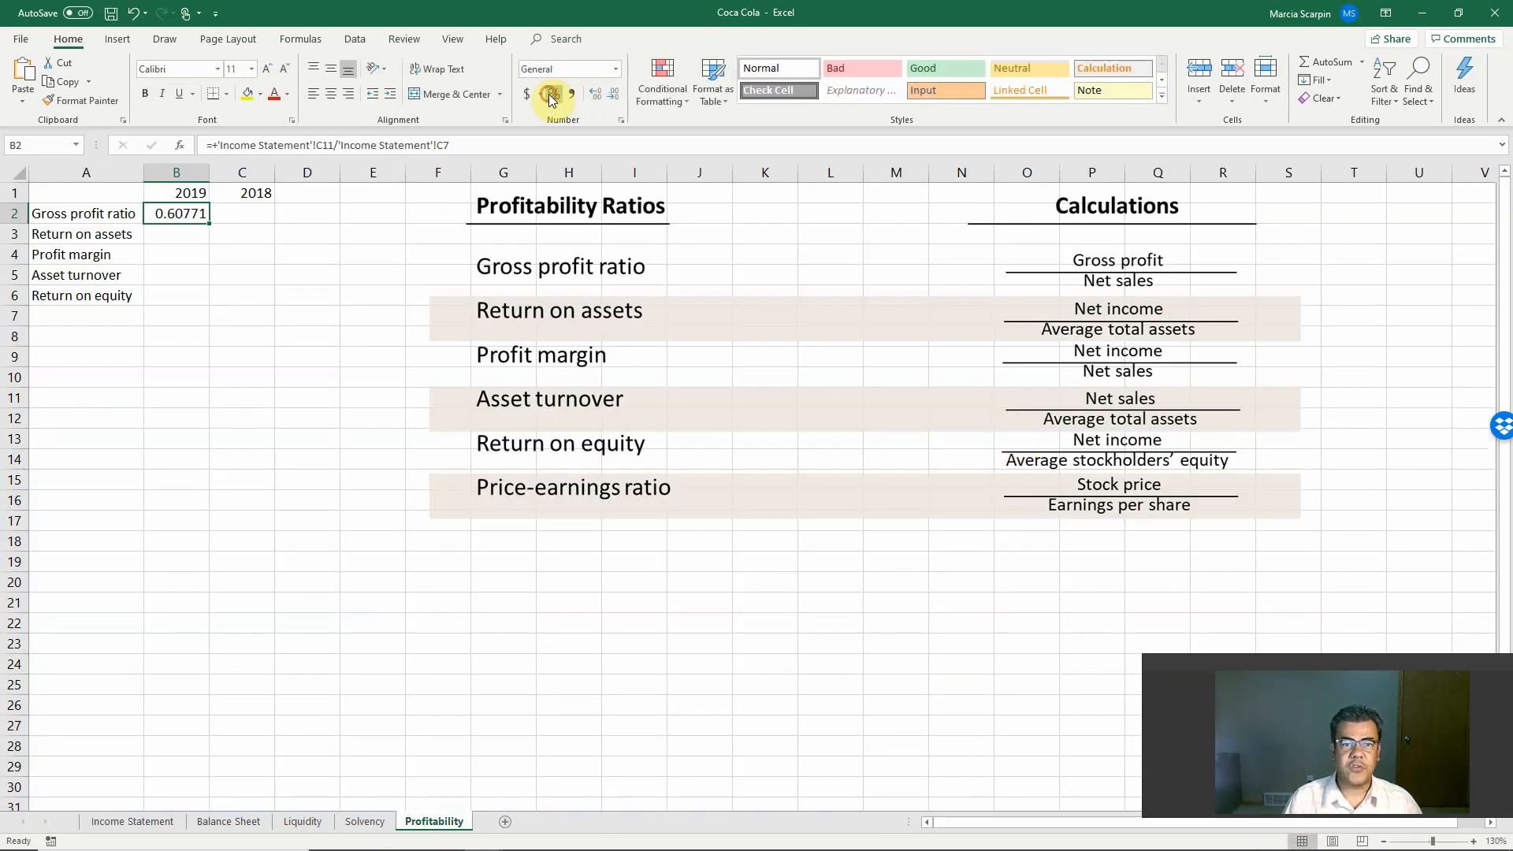
pyautogui.click(595, 95)
pyautogui.click(595, 96)
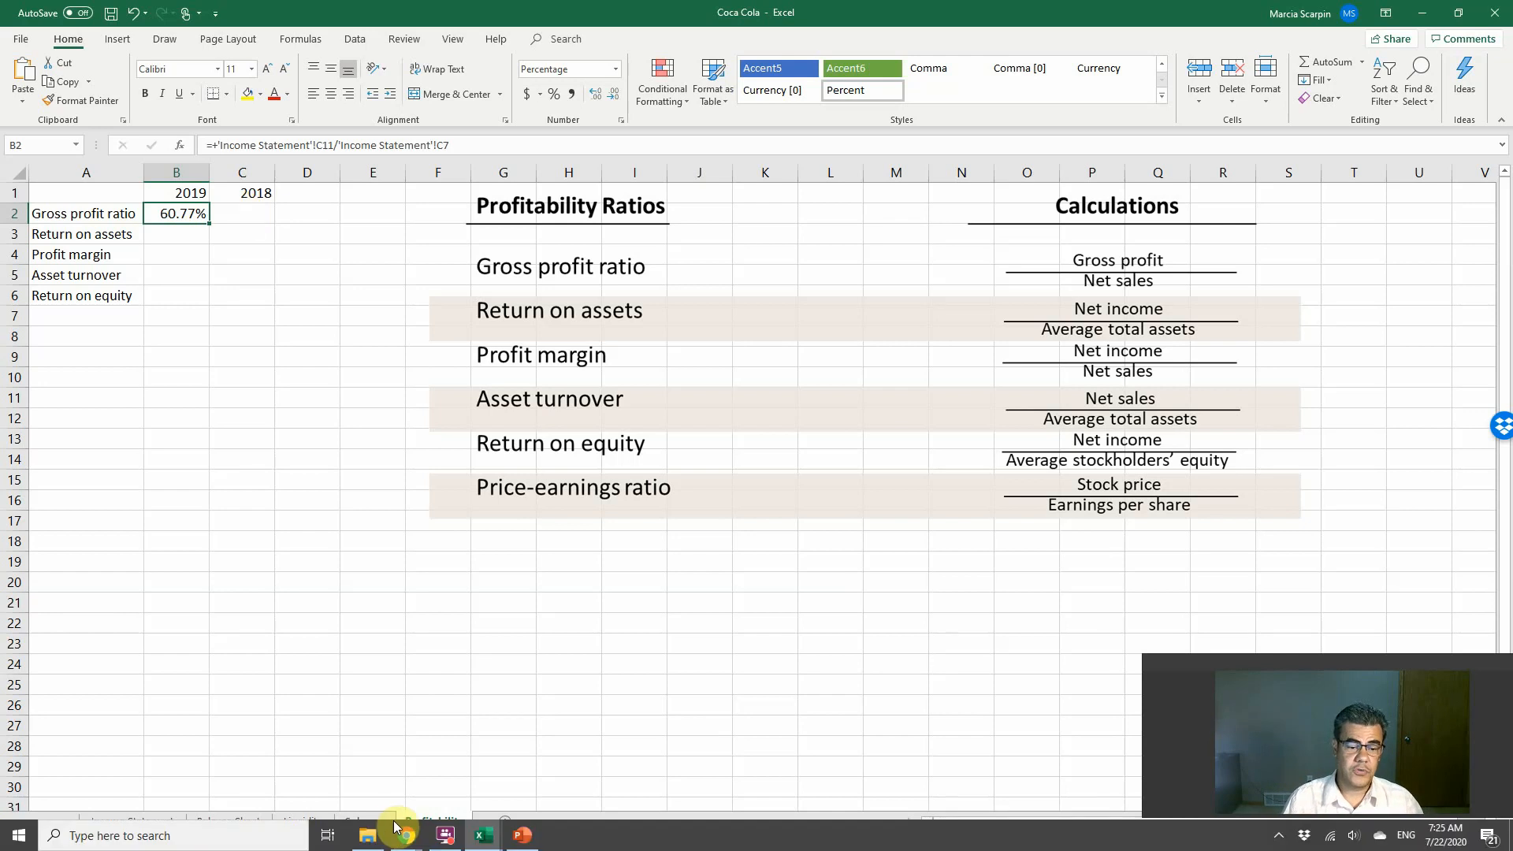
# Step: Copy the note "(The greater, the better)" from Solvency D3 into Profitability D2
pyautogui.click(375, 821)
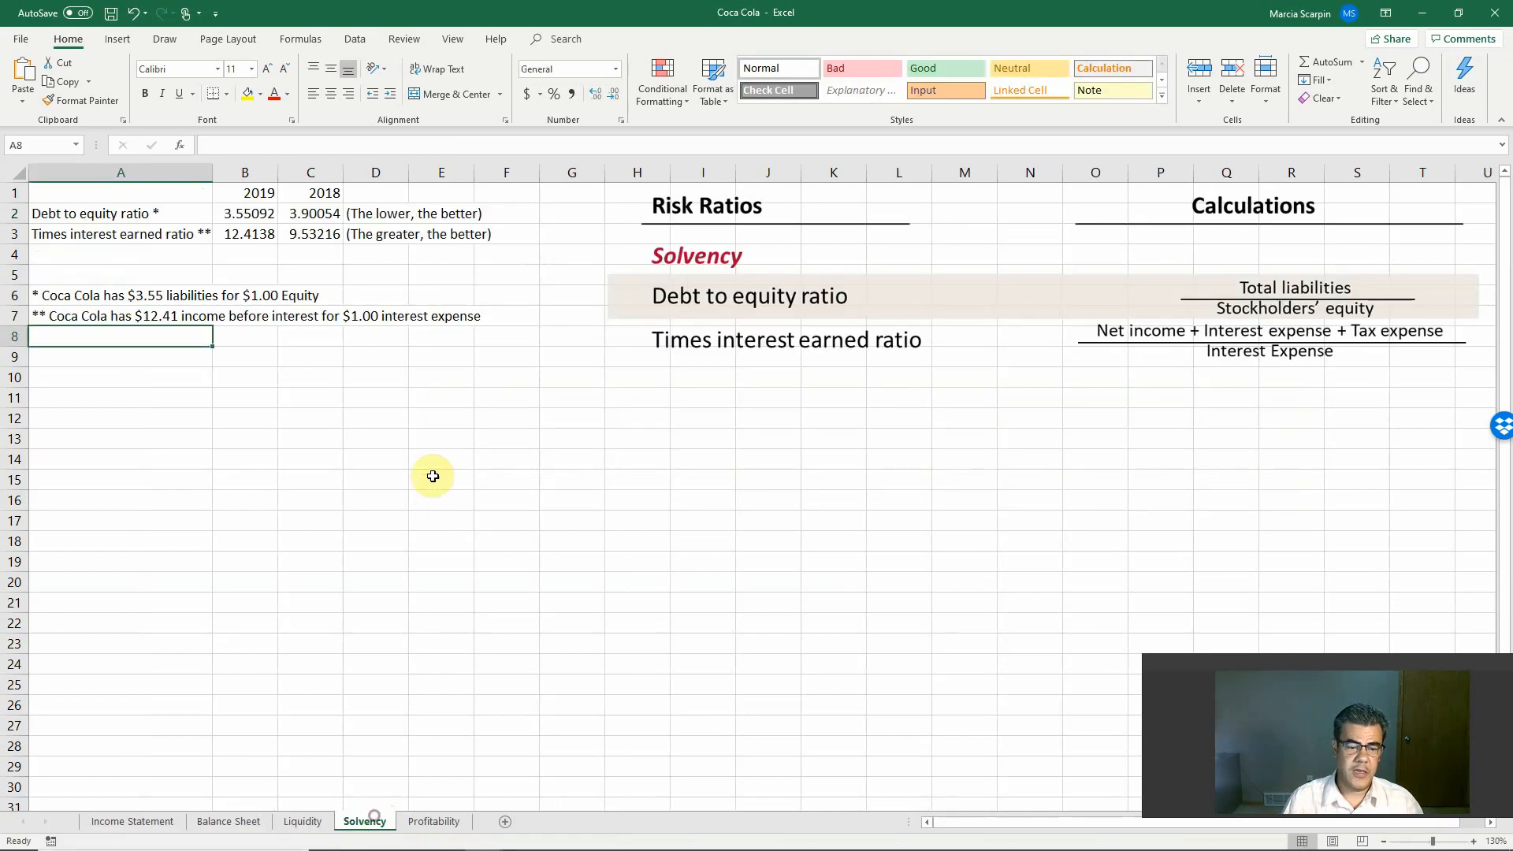
pyautogui.click(390, 234)
pyautogui.hotkey('ctrl', 'c')
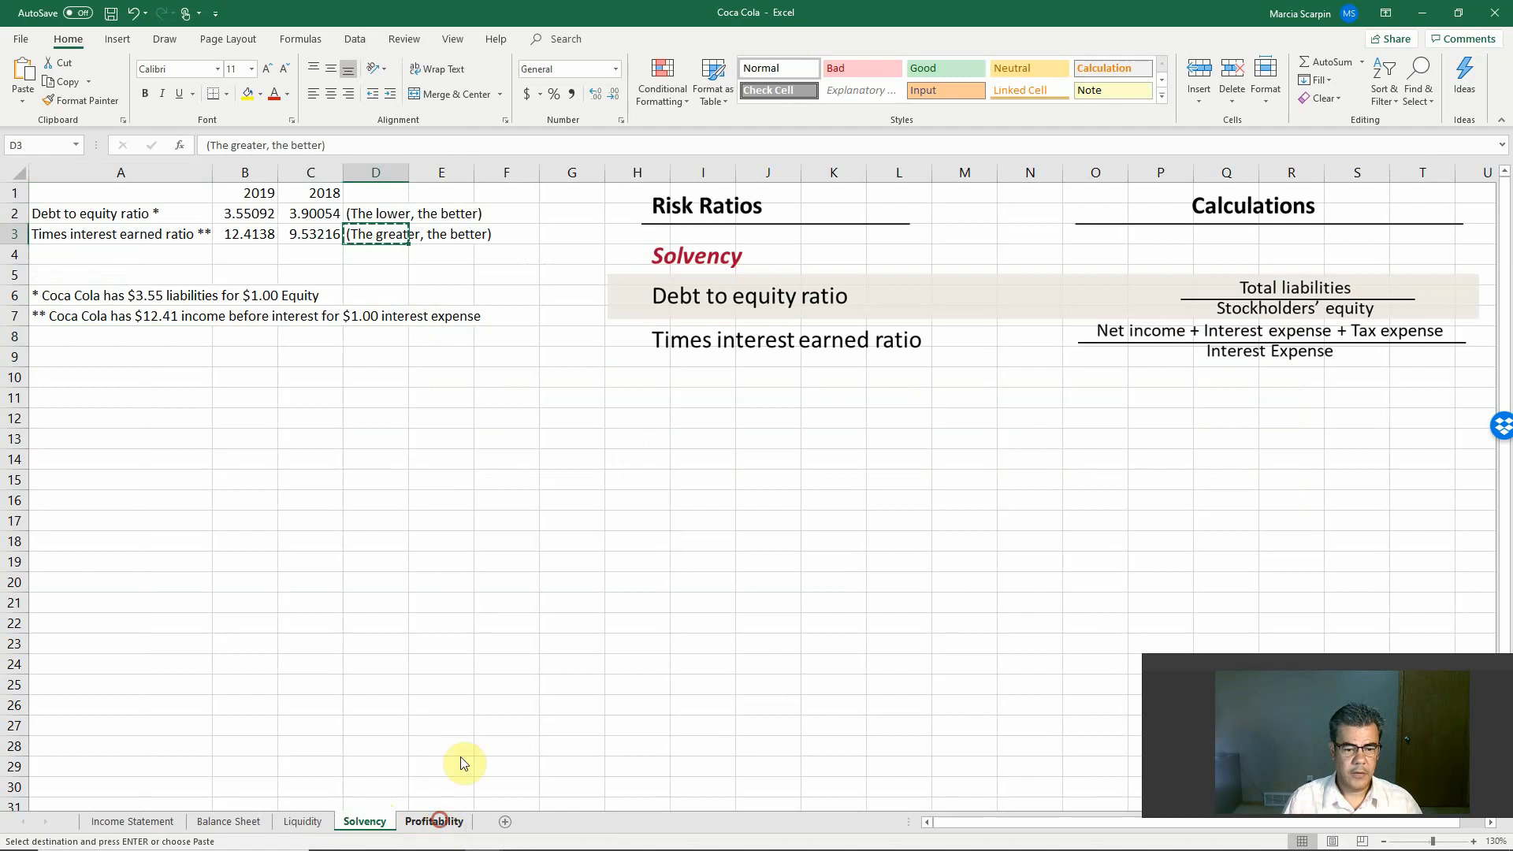
pyautogui.click(434, 822)
pyautogui.click(341, 217)
pyautogui.hotkey('ctrl', 'v')
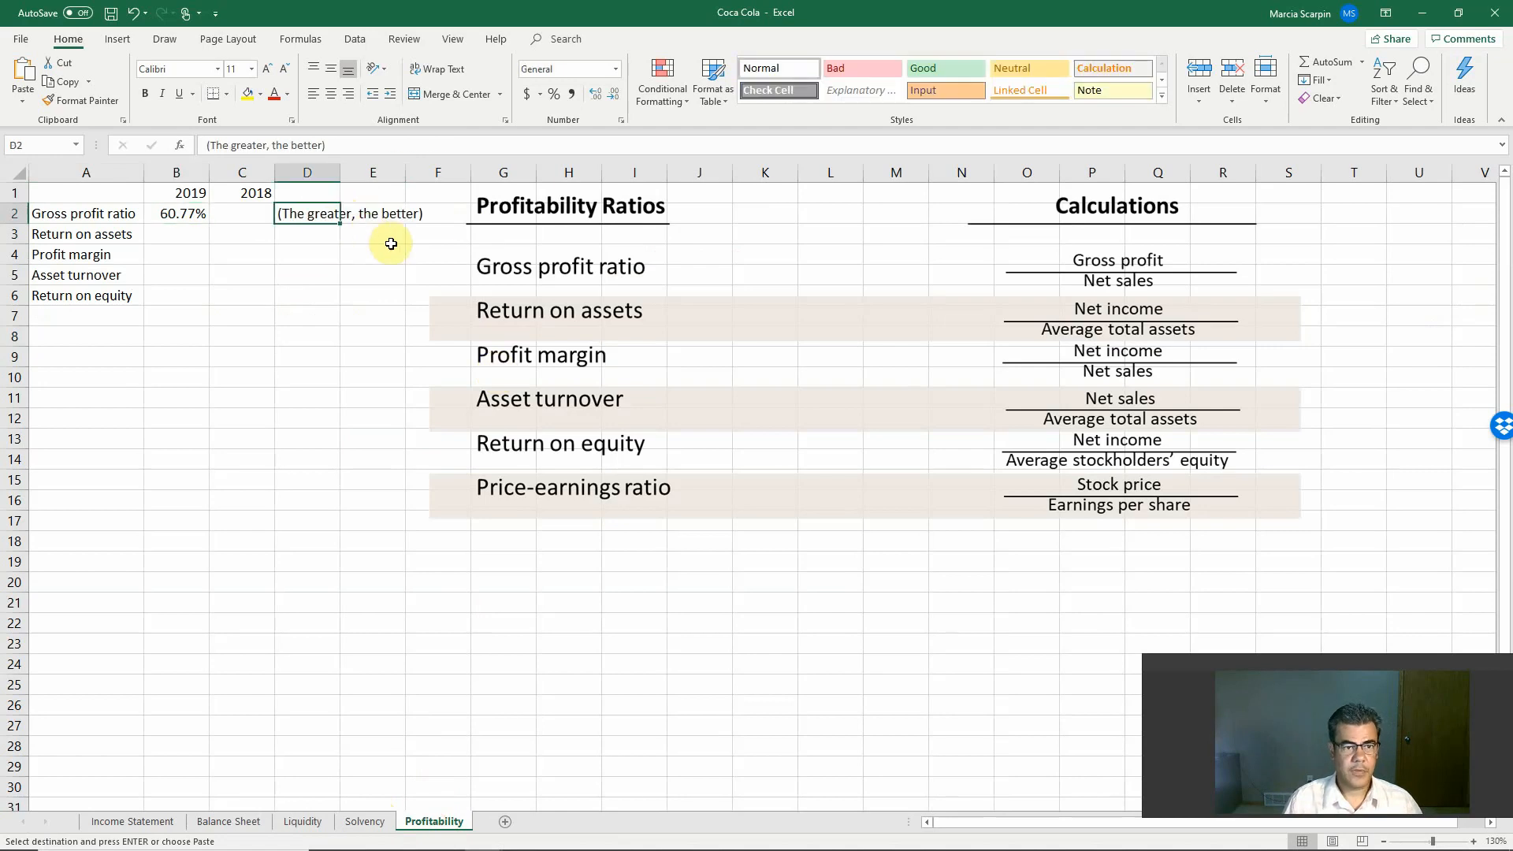
# Step: Copy the 2019 gross profit ratio from B2 into the 2018 cell C2, including its percentage format
pyautogui.click(194, 214)
pyautogui.hotkey('ctrl', 'c')
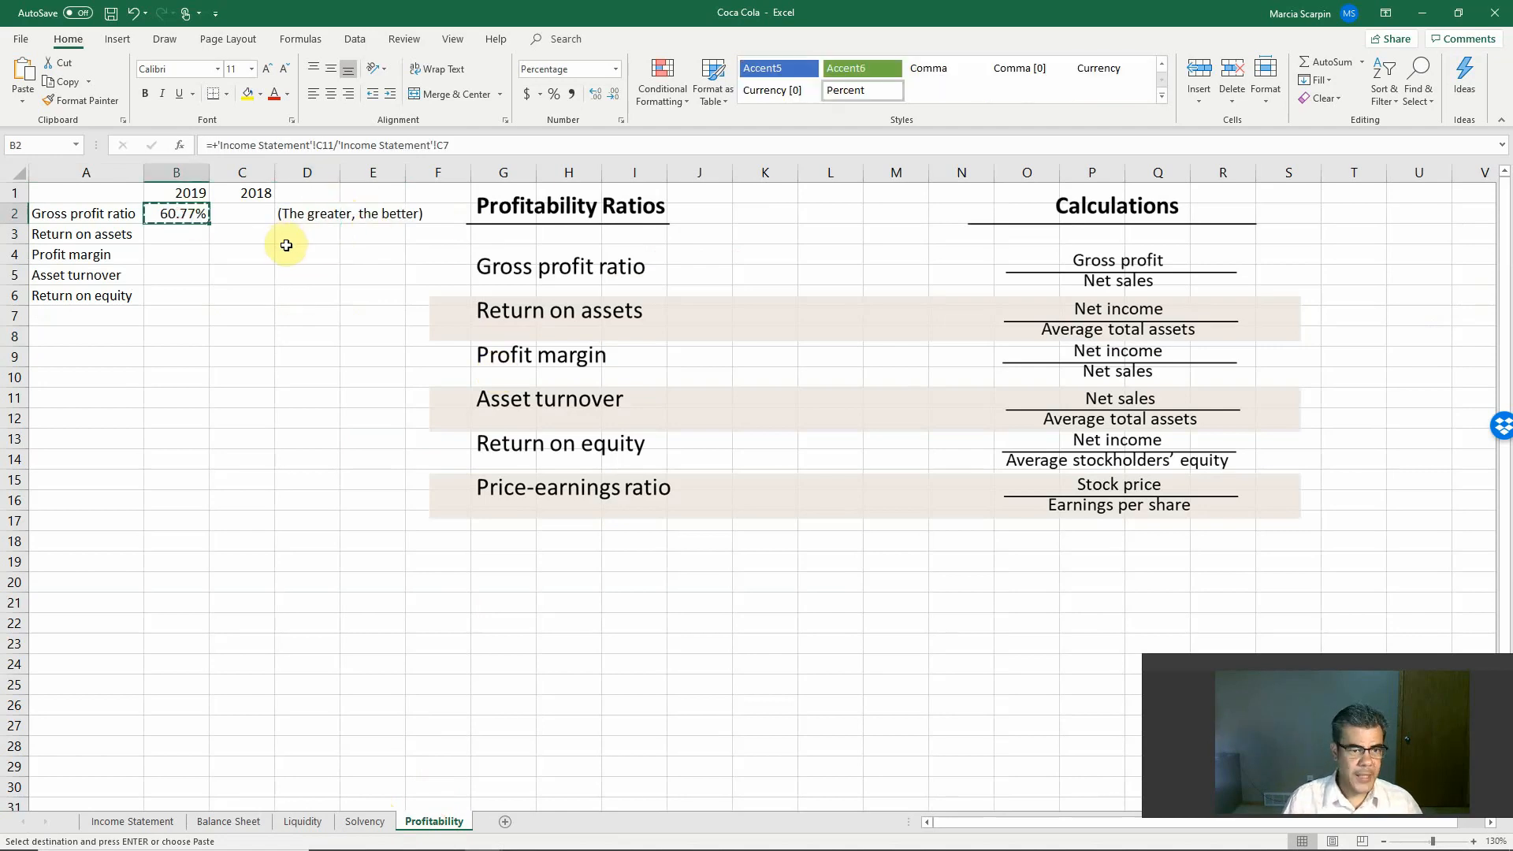
pyautogui.press('Right')
pyautogui.press('Return')
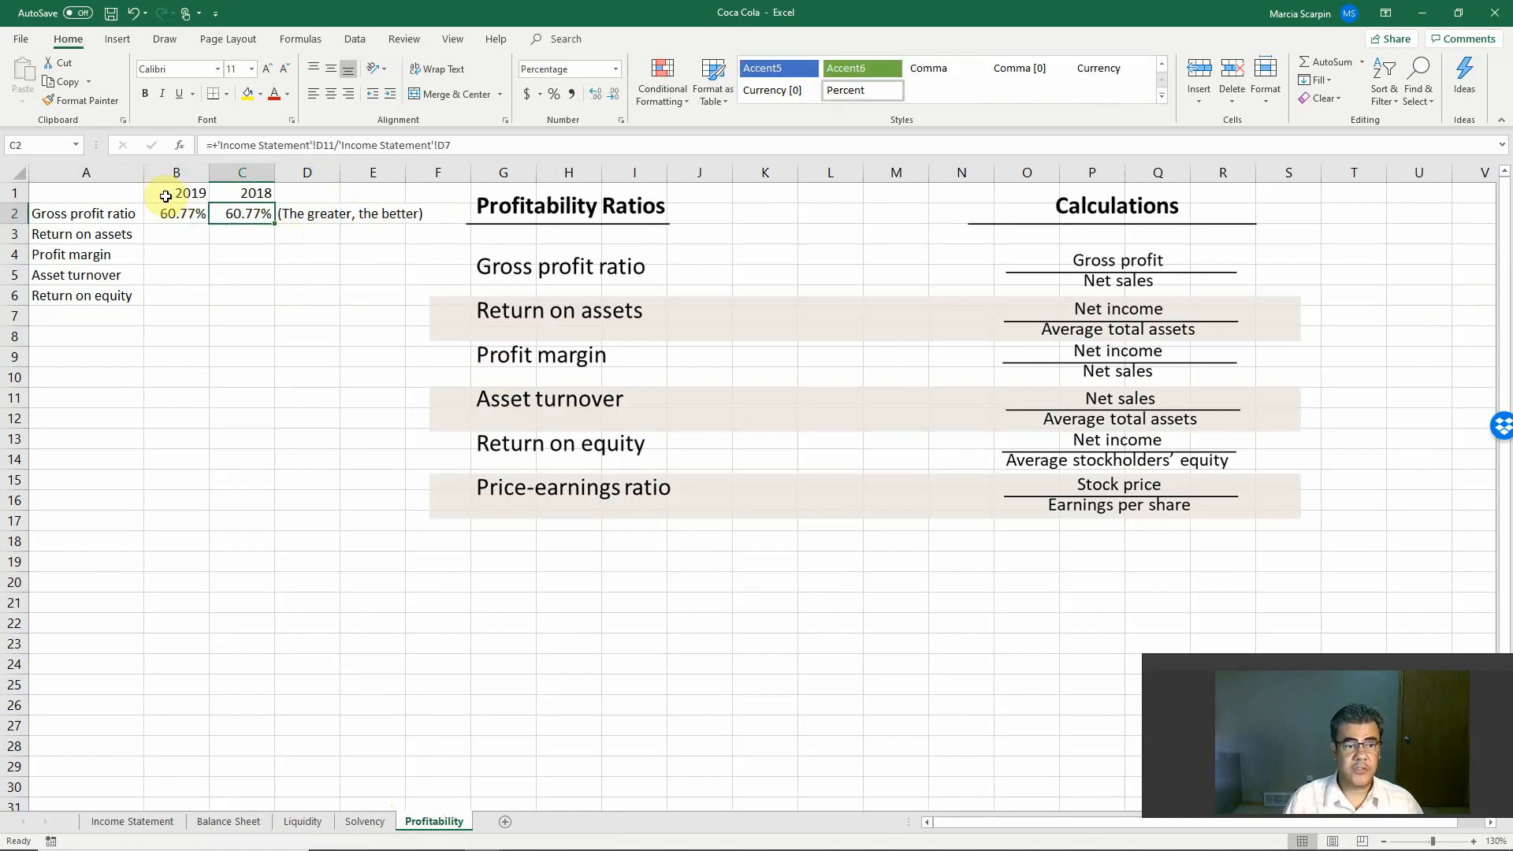
# Step: Replace the 2018 gross profit ratio formula in C2 with Income Statement gross profit F11 divided by net sales F7
pyautogui.click(133, 821)
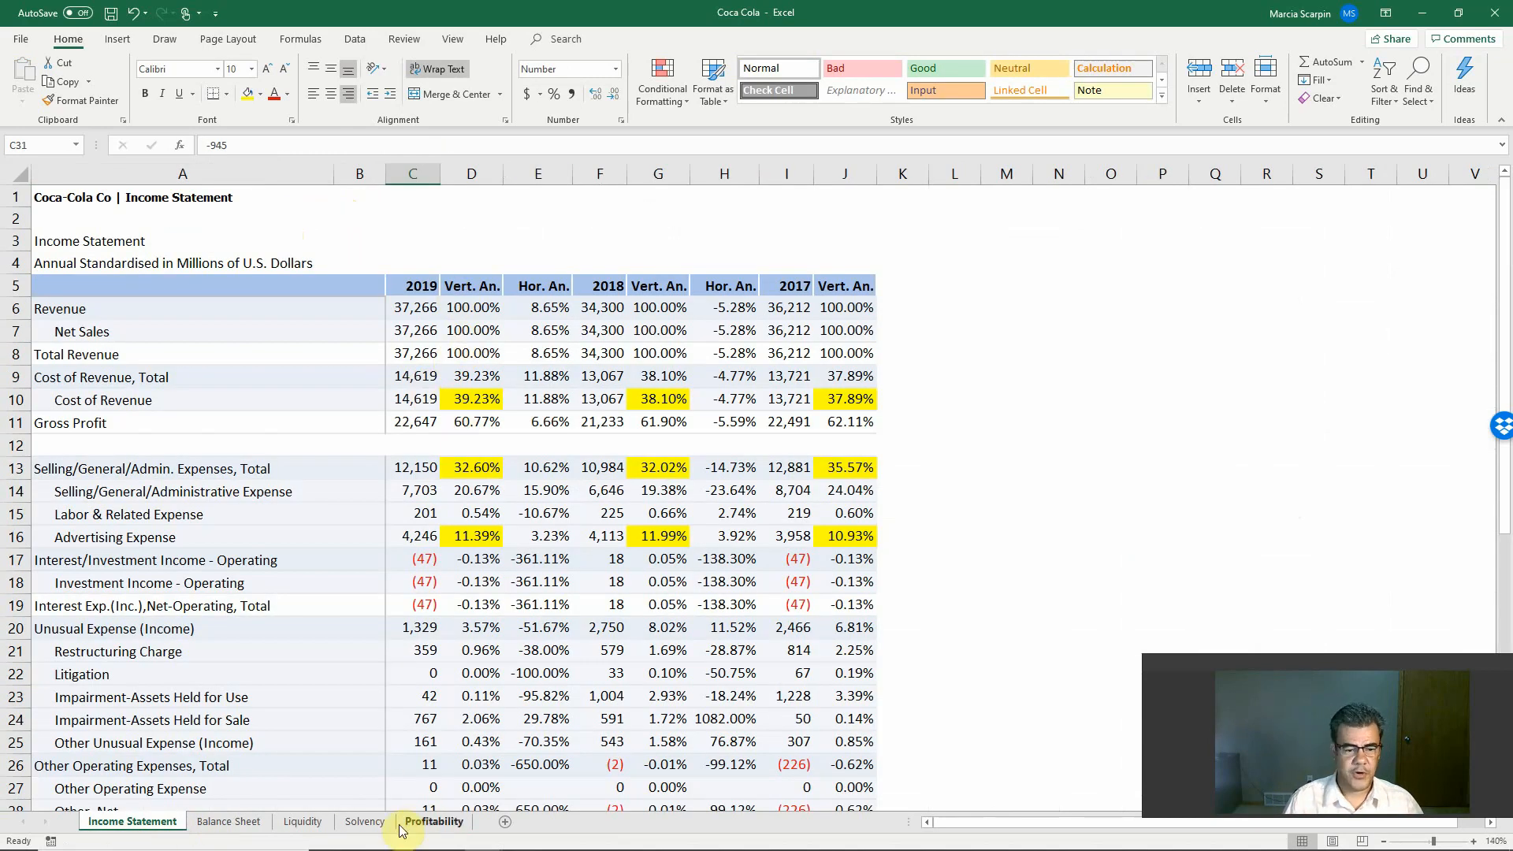
pyautogui.click(432, 821)
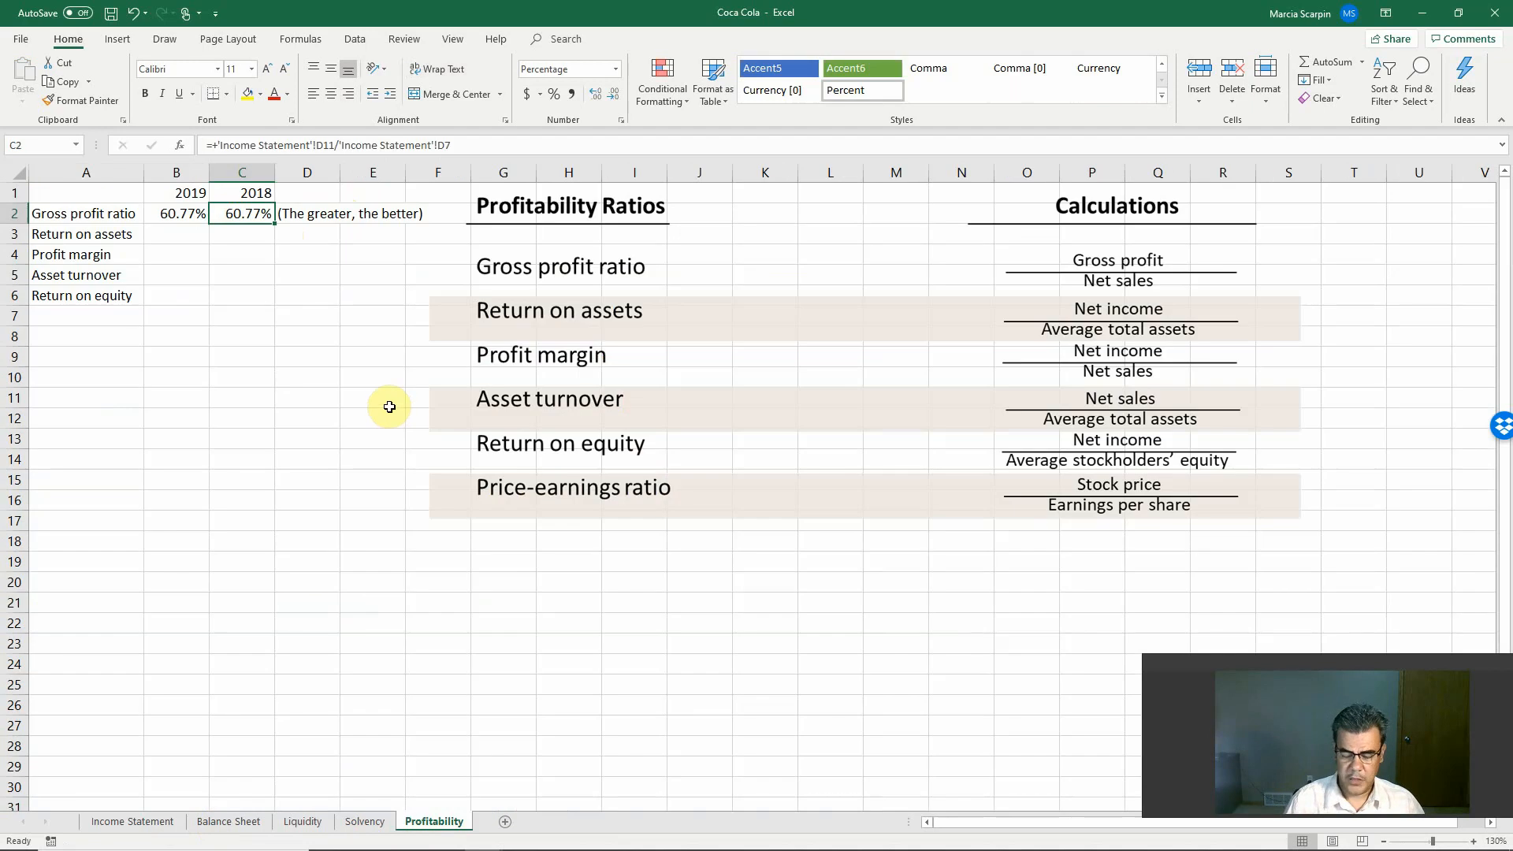
pyautogui.write('+')
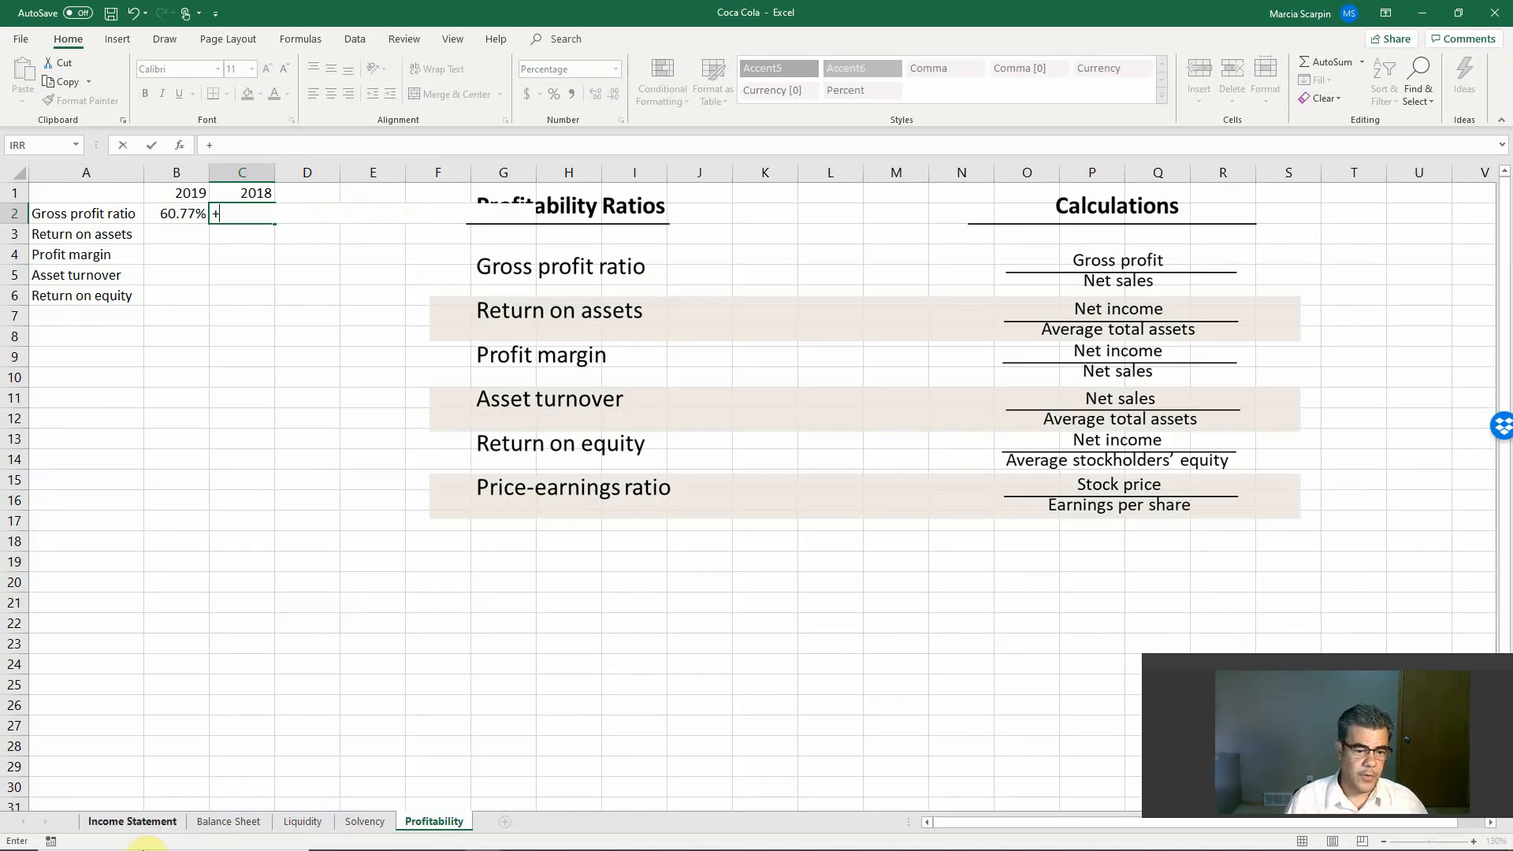
pyautogui.click(134, 822)
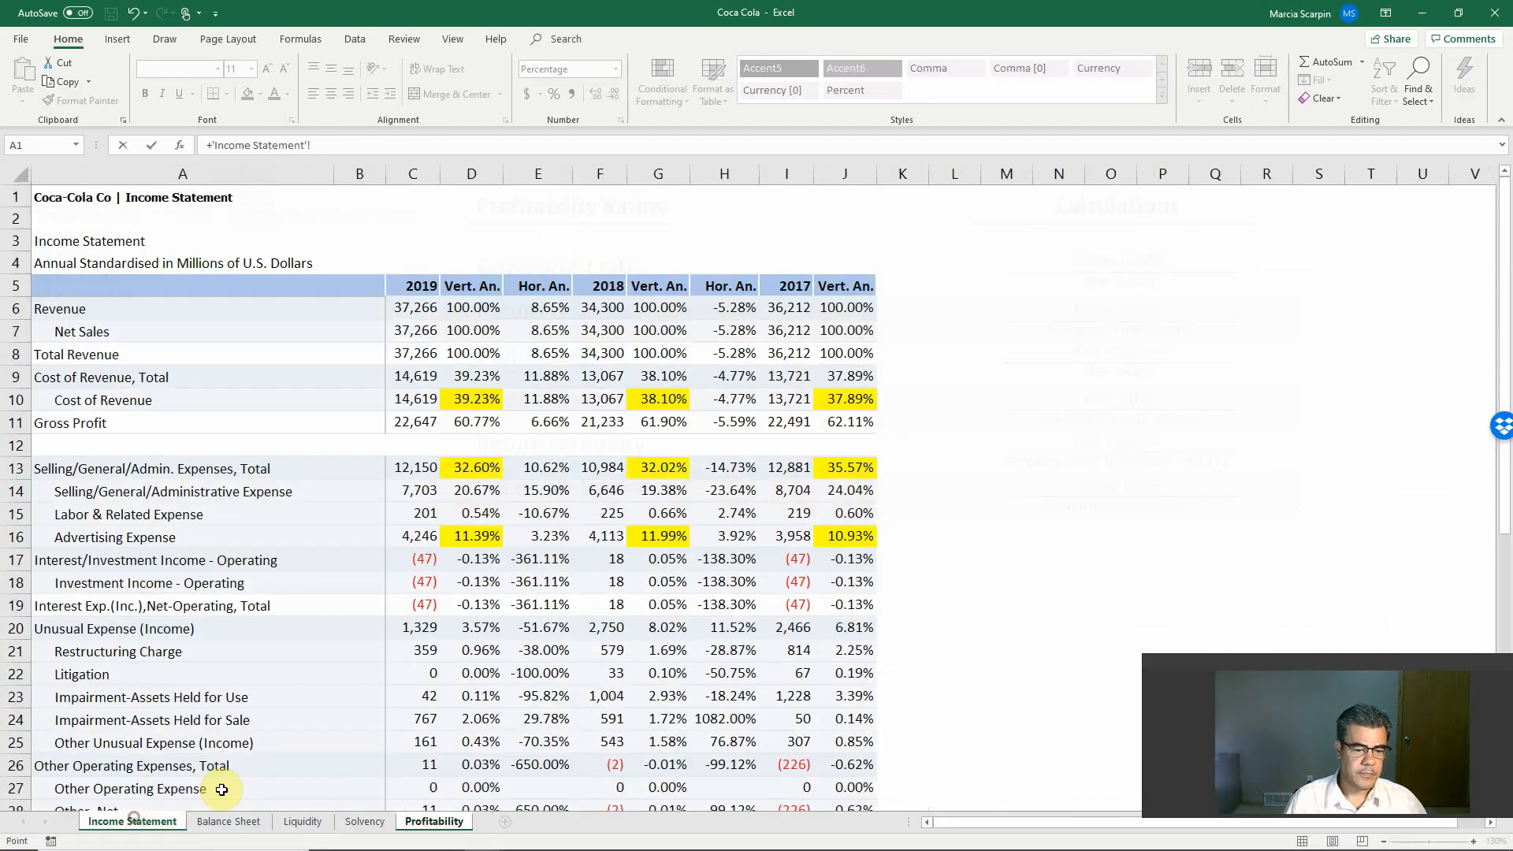
pyautogui.click(621, 425)
pyautogui.write('/')
pyautogui.click(598, 331)
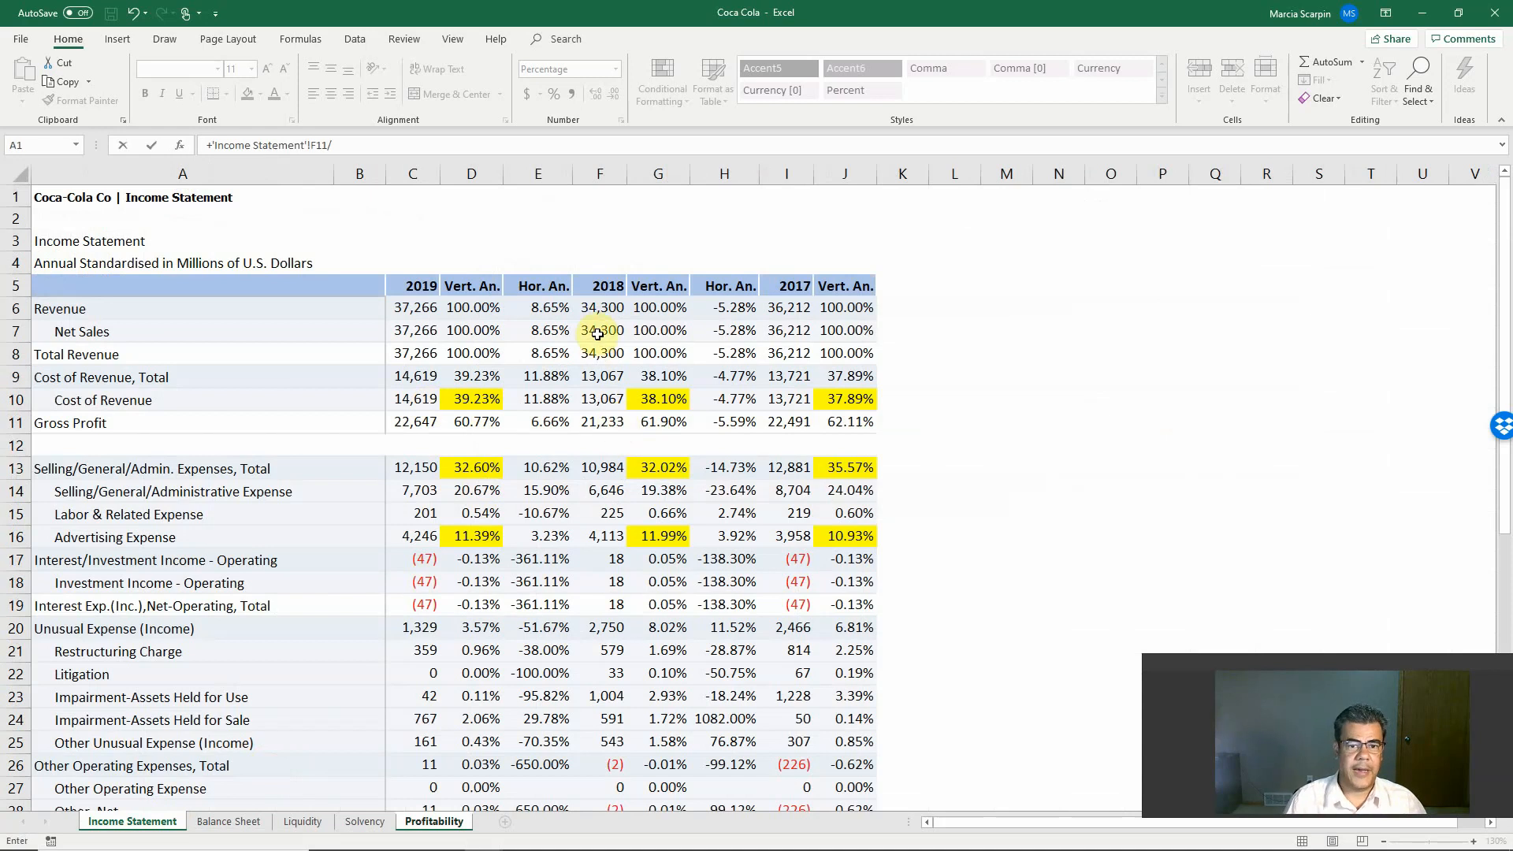
pyautogui.press('Return')
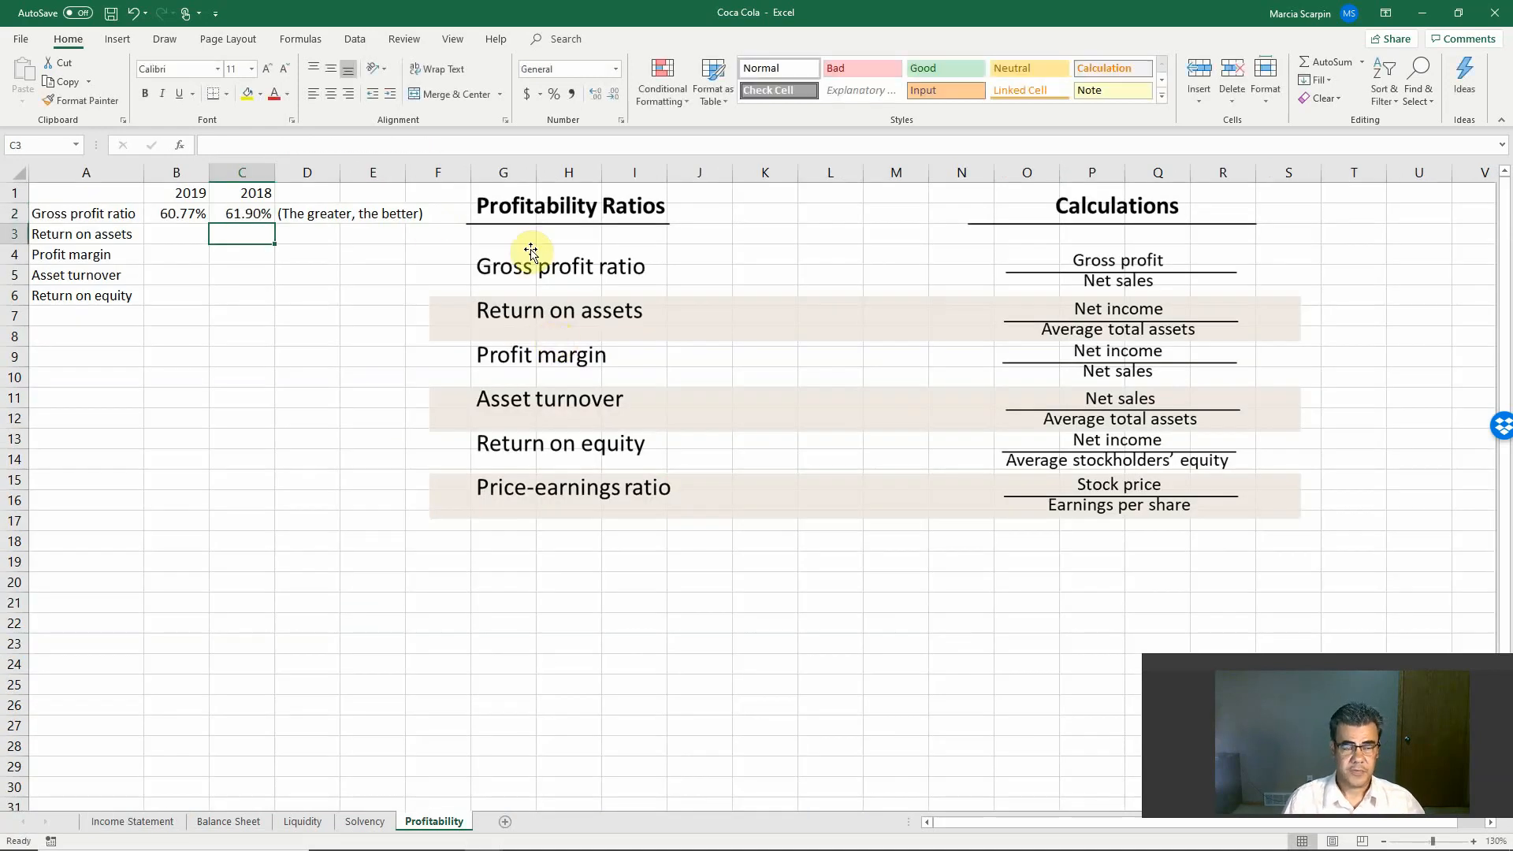
pyautogui.moveTo(236, 207); pyautogui.dragTo(185, 209)
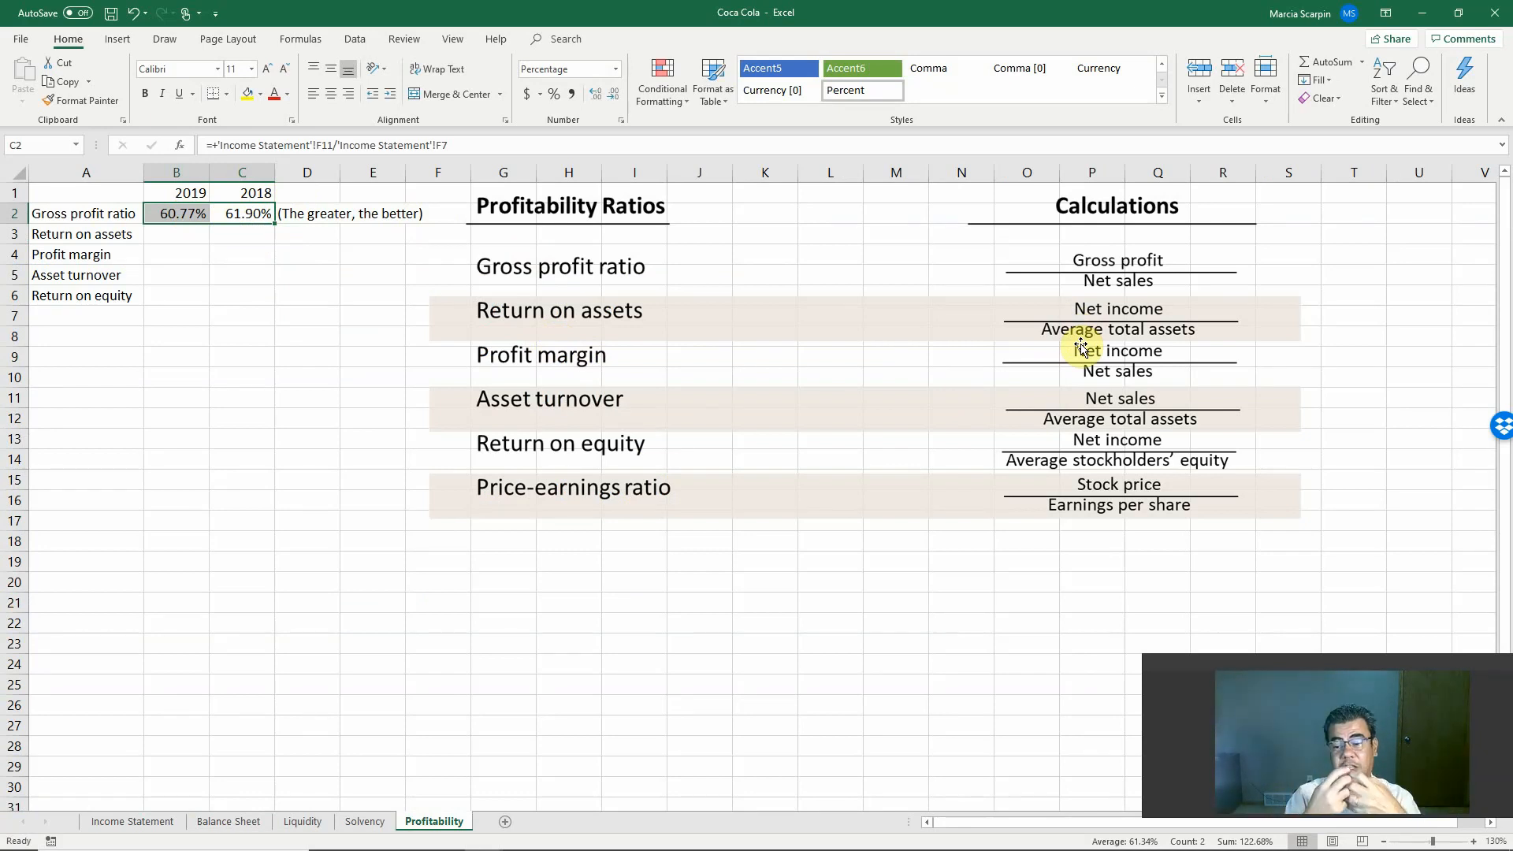
# Step: Start the 2019 return on assets formula in Profitability B3 with net income from Income Statement C45 as the numerator
pyautogui.click(233, 822)
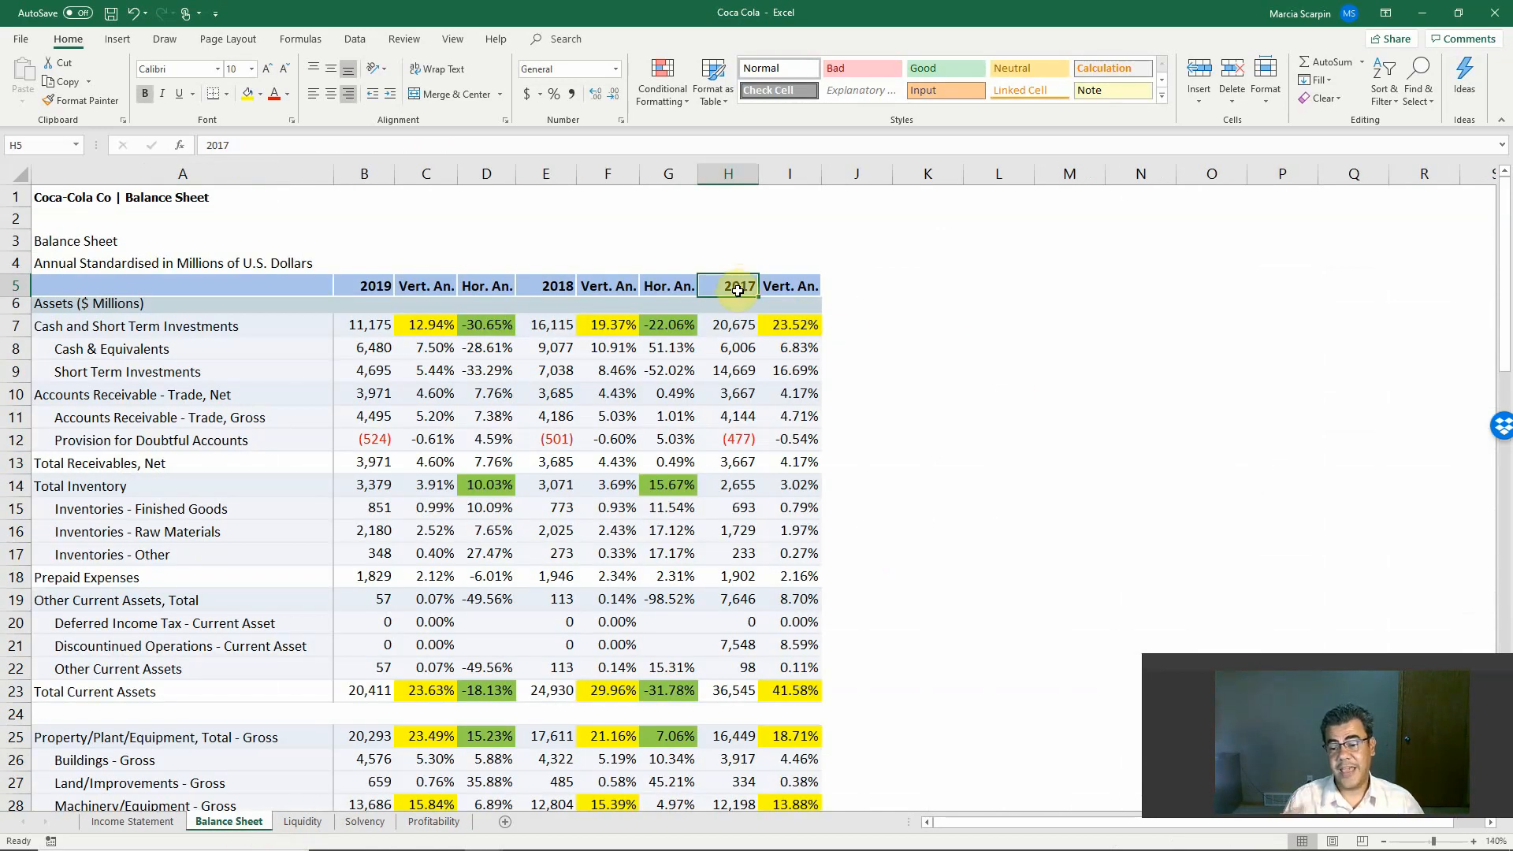
pyautogui.click(441, 821)
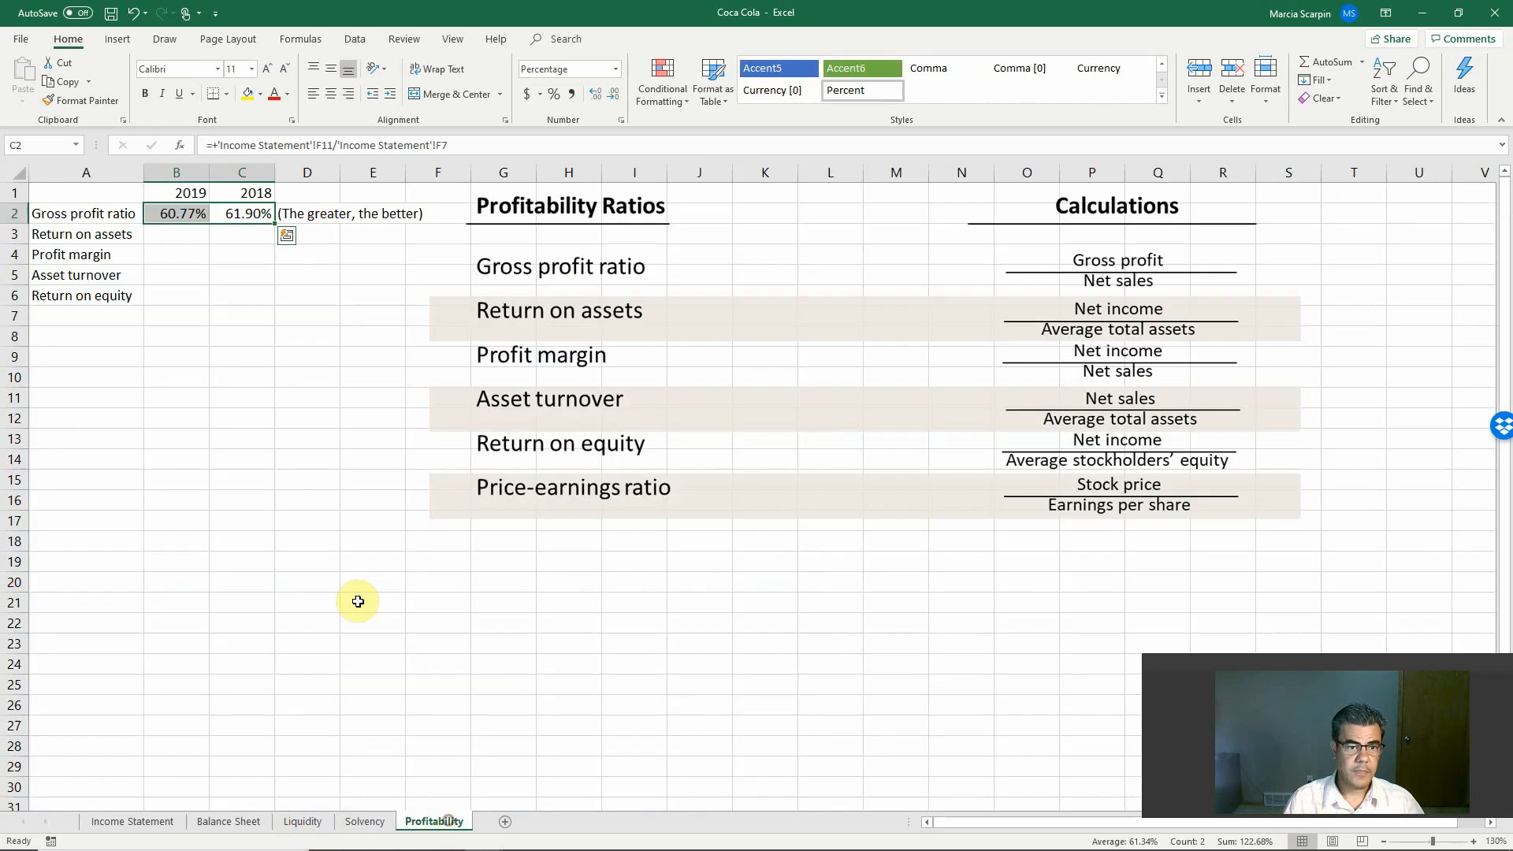
pyautogui.click(176, 234)
pyautogui.write('+')
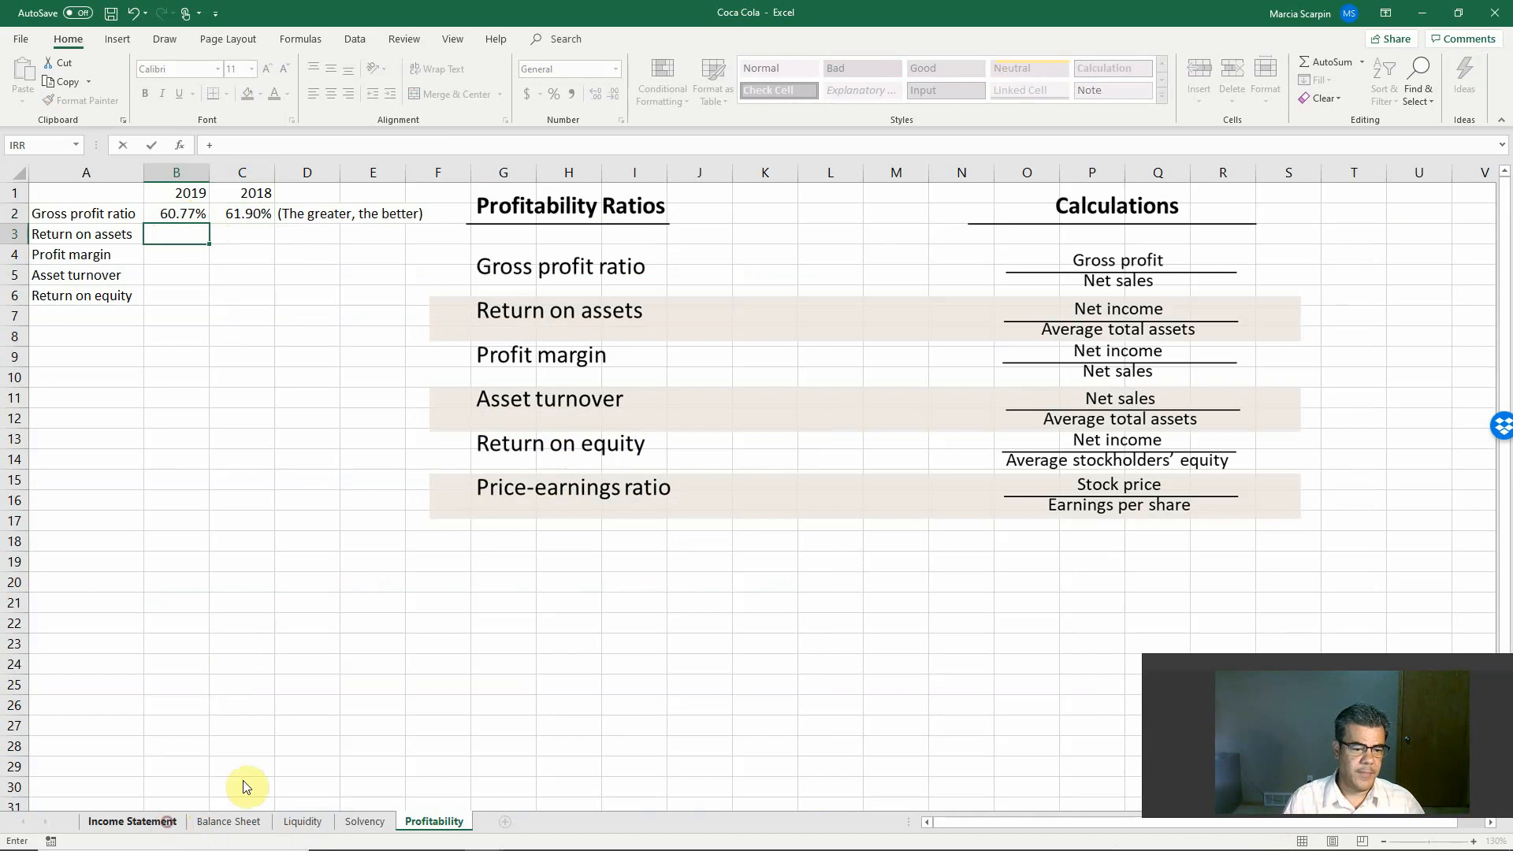
pyautogui.click(154, 822)
pyautogui.scroll(-7, 347, 604)
pyautogui.scroll(-3, 346, 604)
pyautogui.scroll(1, 372, 574)
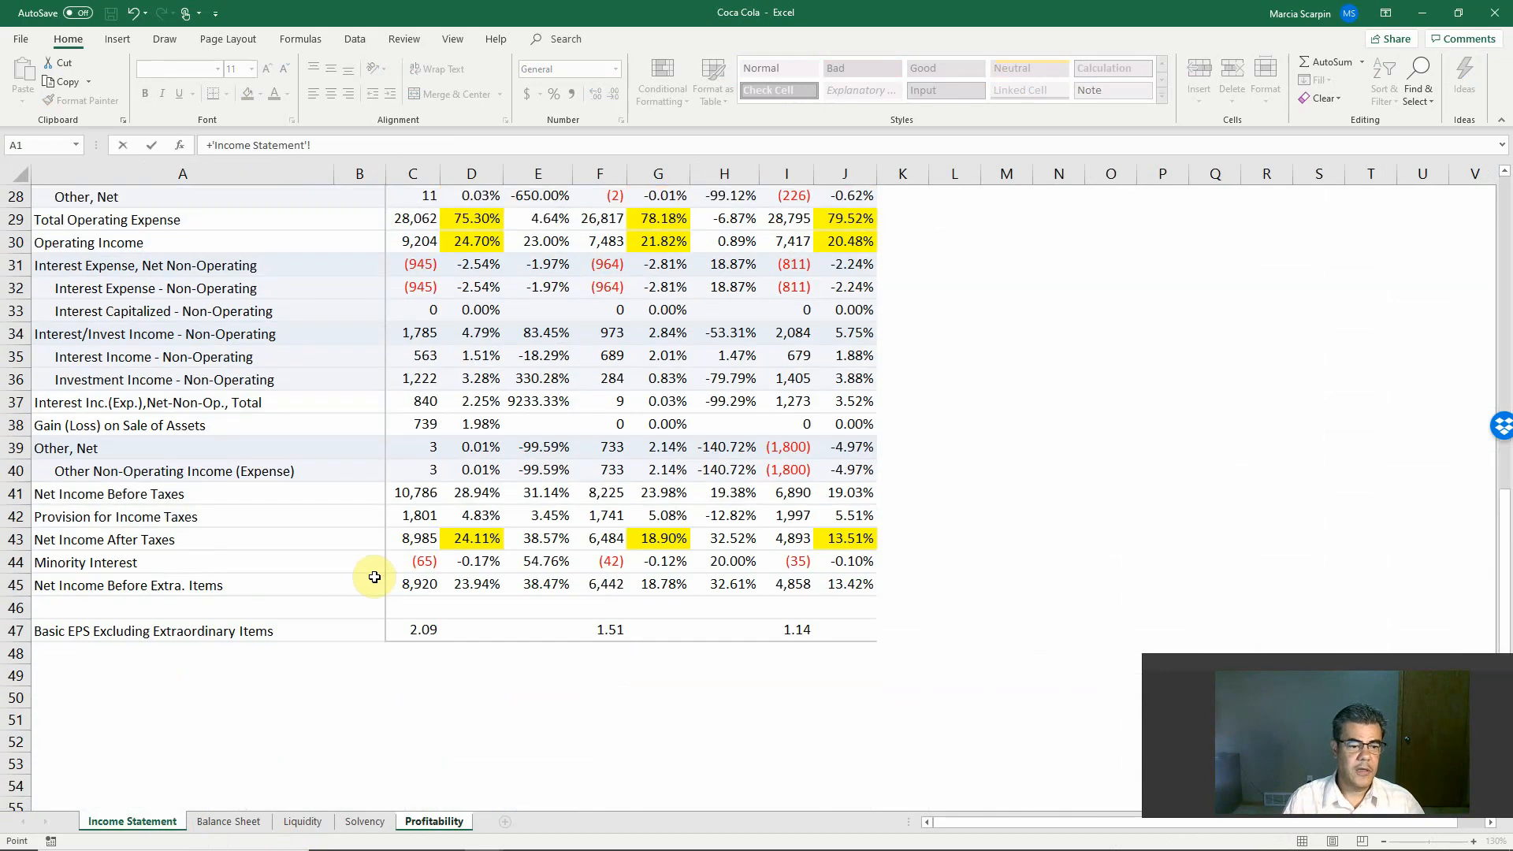
pyautogui.click(415, 585)
pyautogui.write('/')
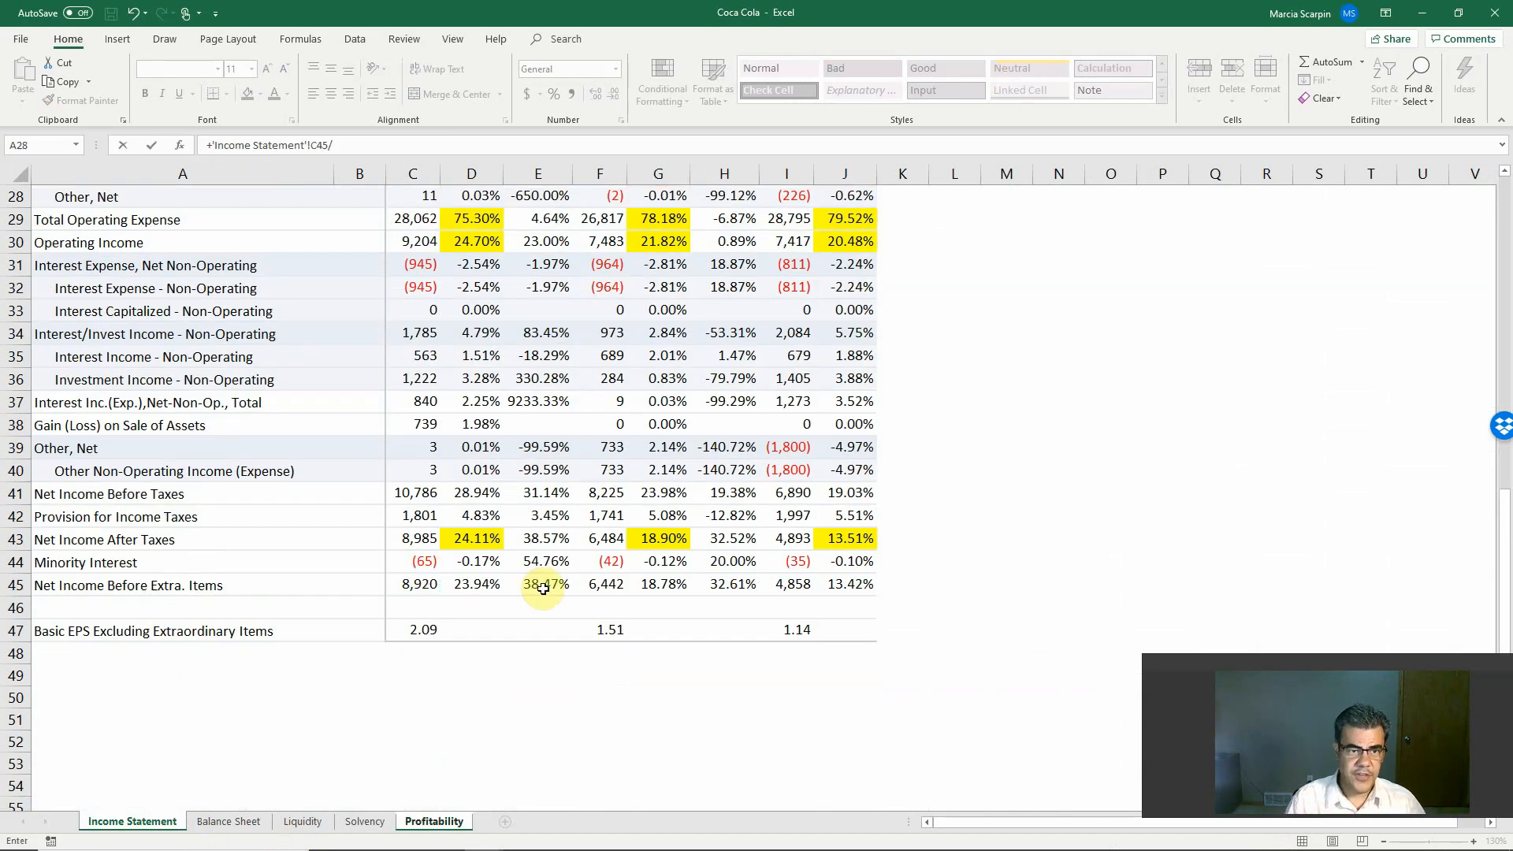
pyautogui.write('(')
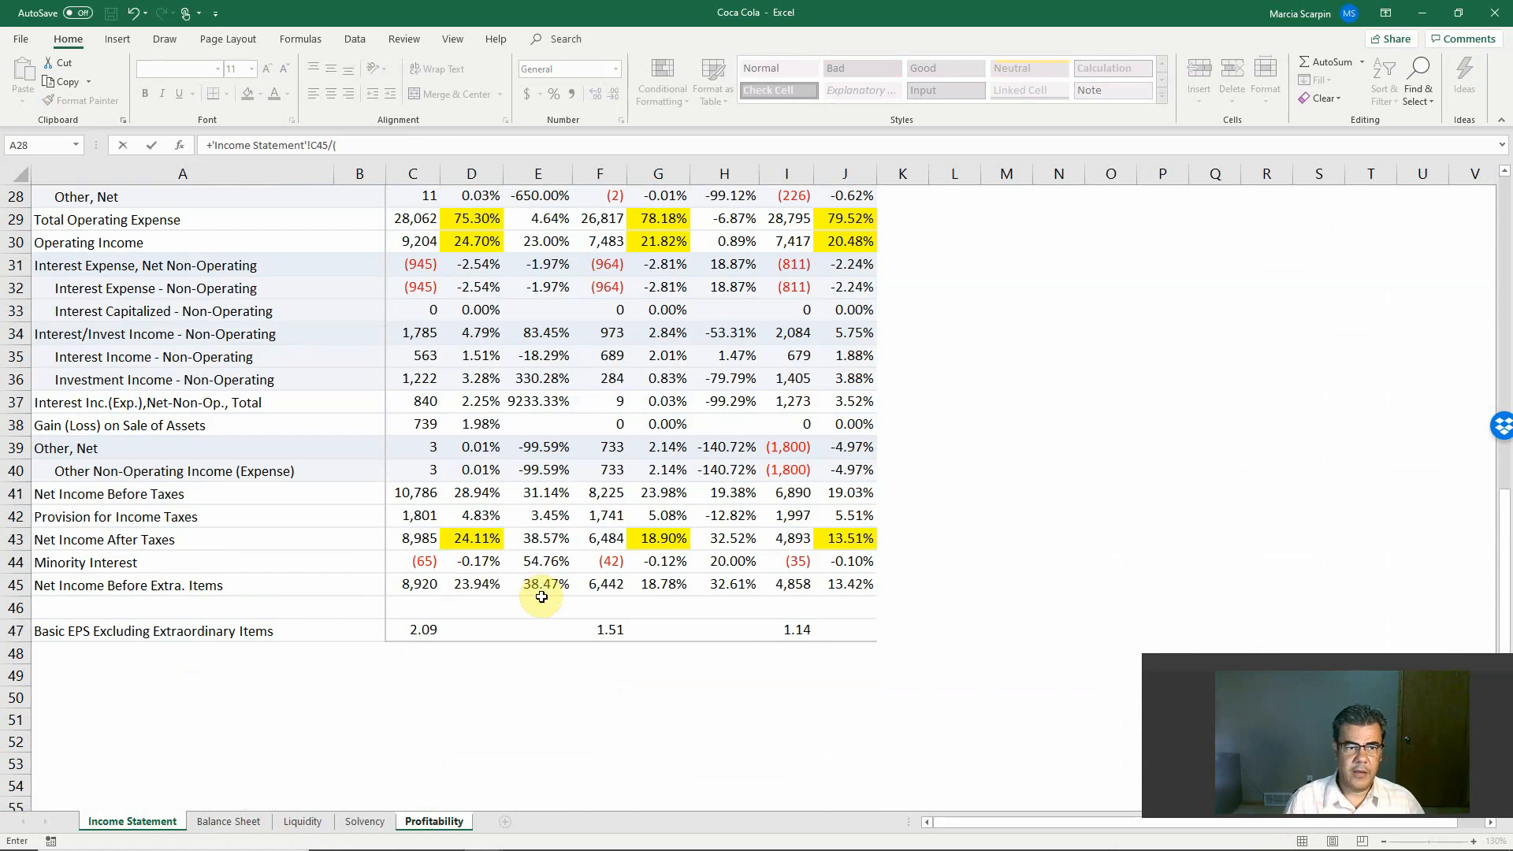
# Step: Complete the B3 formula by dividing by average total assets, the sum of Balance Sheet B46 and E46 divided by 2
pyautogui.click(433, 821)
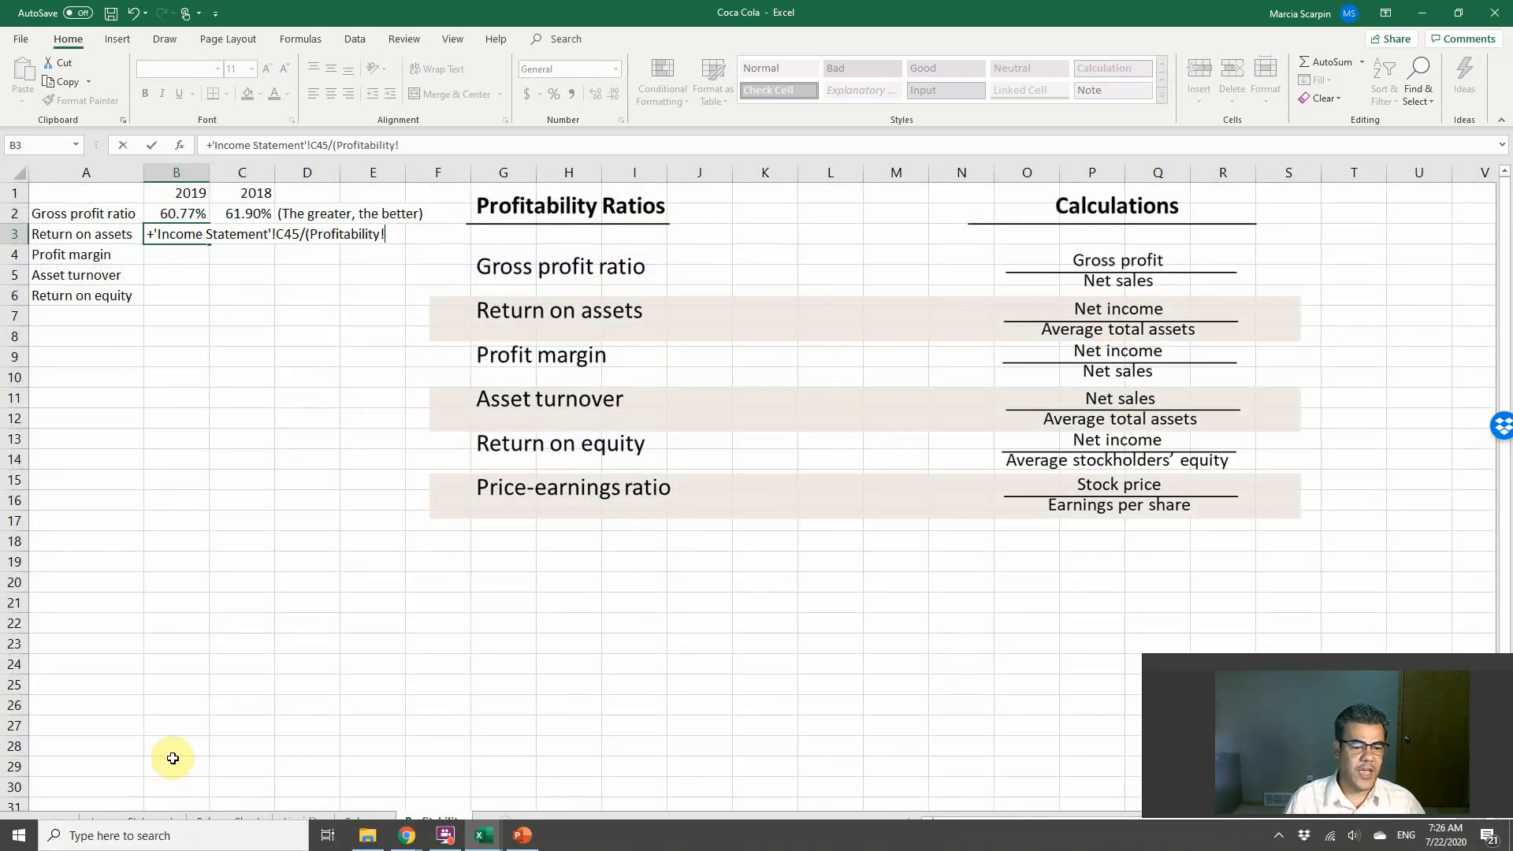
pyautogui.click(209, 824)
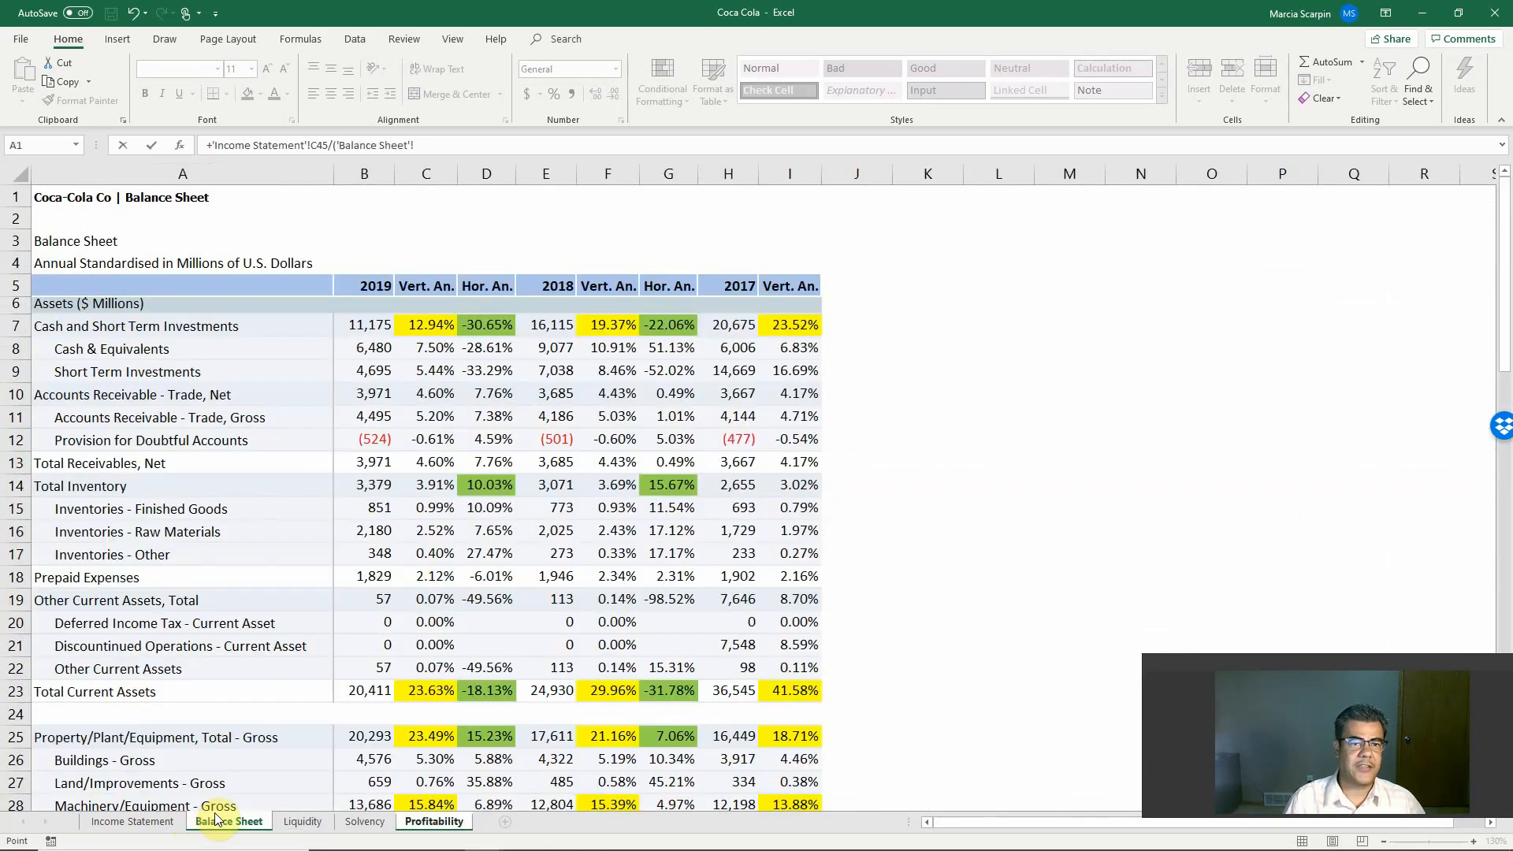
pyautogui.press('BackSpace')
pyautogui.press('BackSpace')
pyautogui.press('BackSpace')
pyautogui.press('BackSpace')
pyautogui.press('BackSpace')
pyautogui.press('BackSpace')
pyautogui.press('BackSpace')
pyautogui.press('BackSpace')
pyautogui.press('BackSpace')
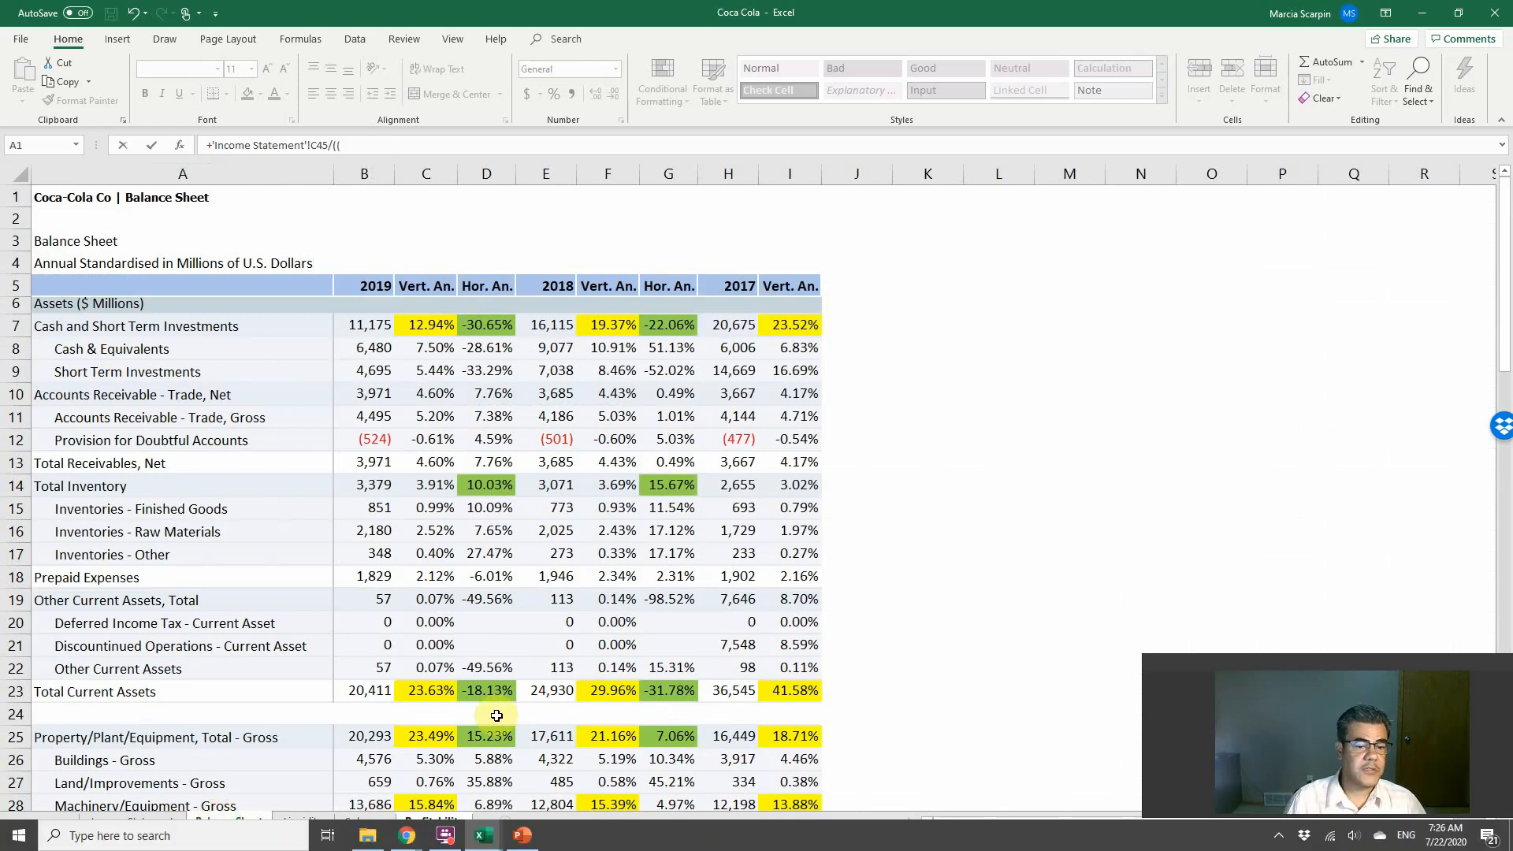
pyautogui.scroll(-5, 474, 657)
pyautogui.scroll(-5, 473, 656)
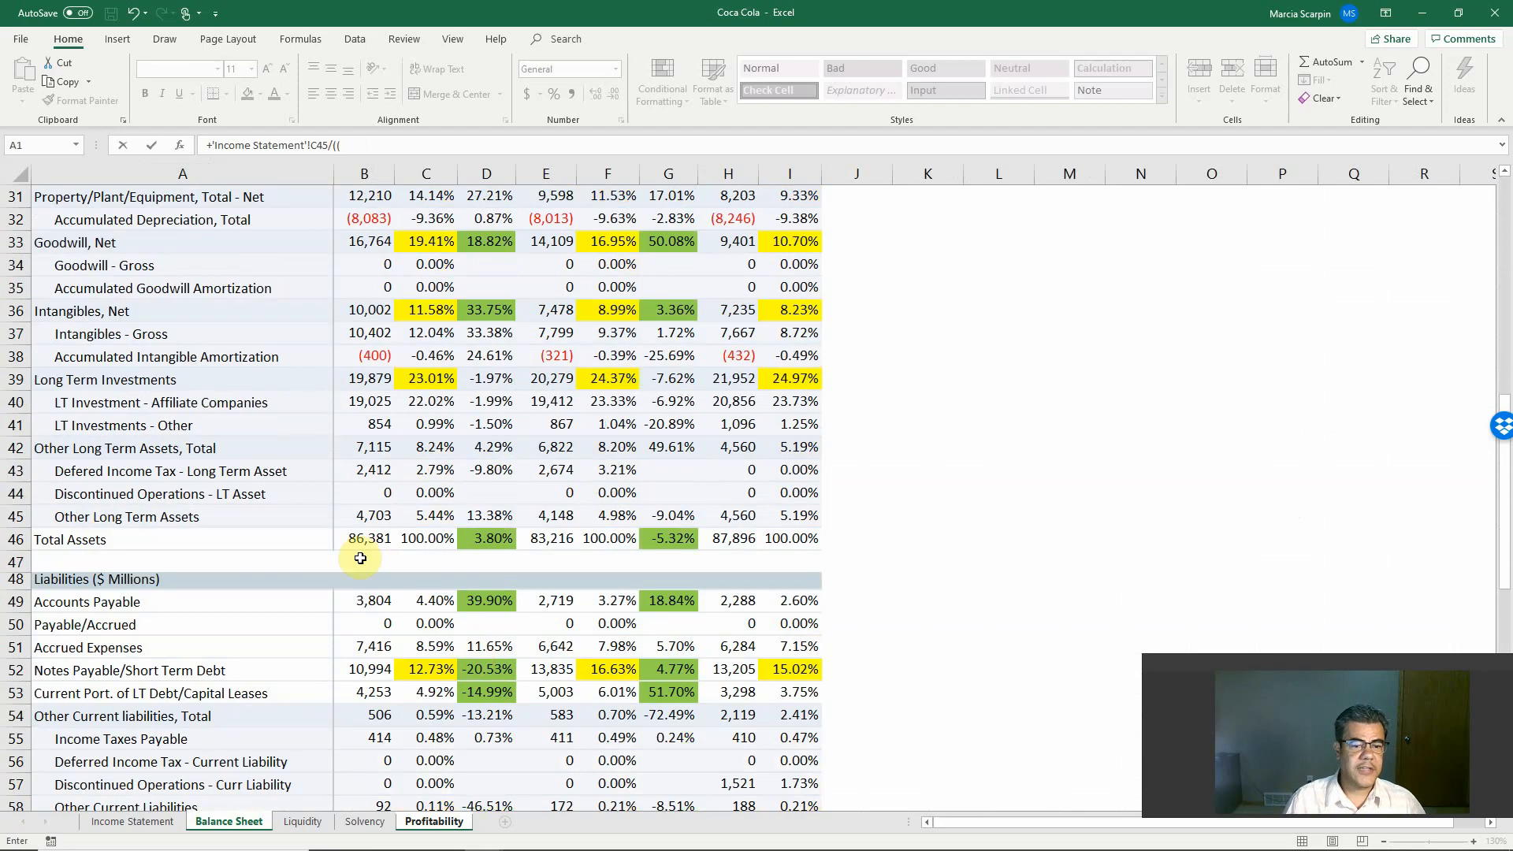
pyautogui.click(360, 541)
pyautogui.write('+')
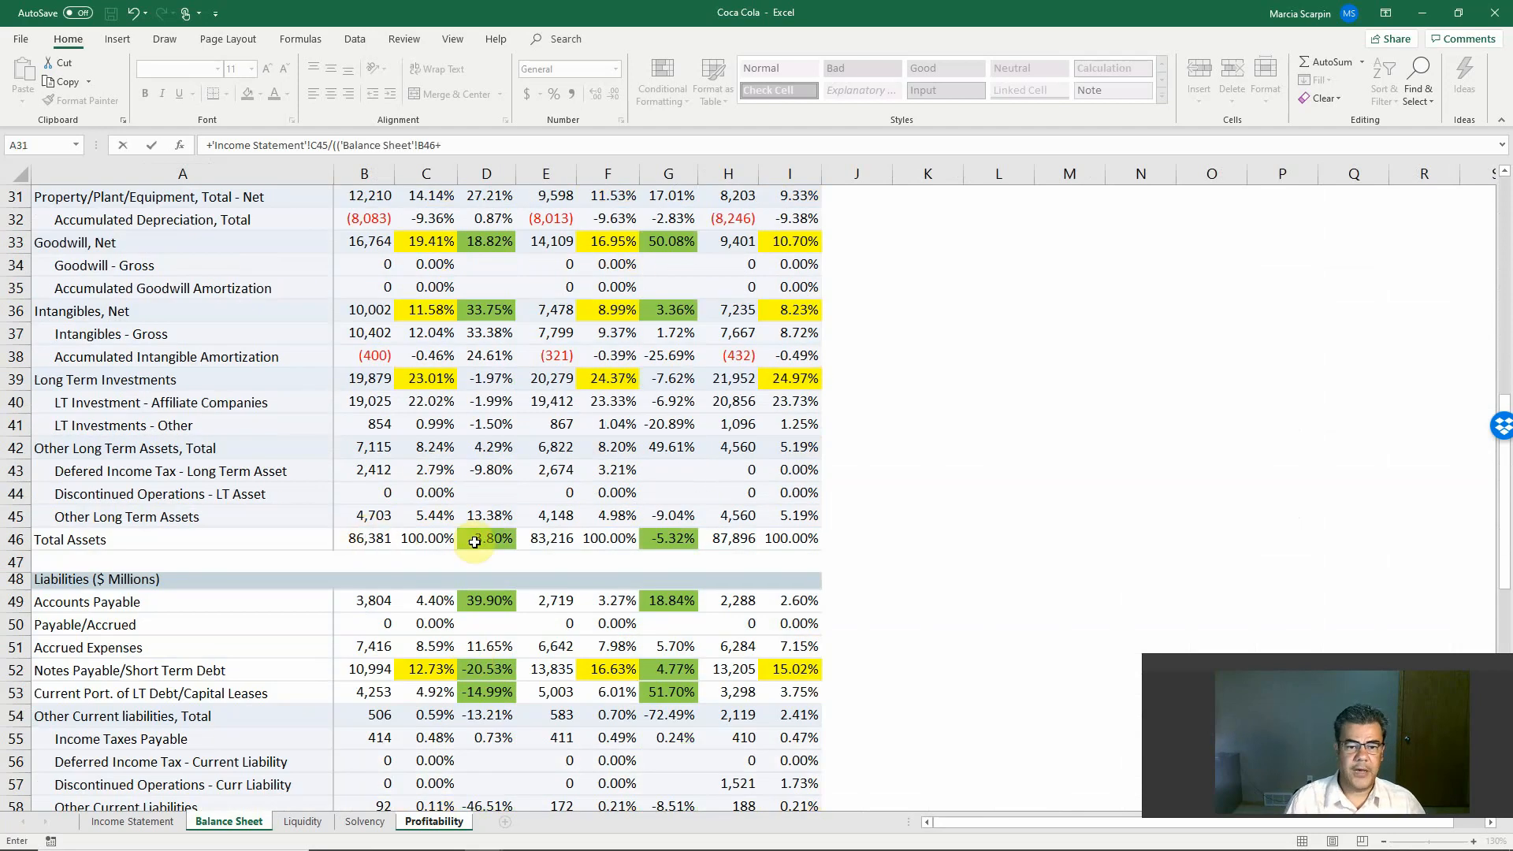
pyautogui.click(532, 537)
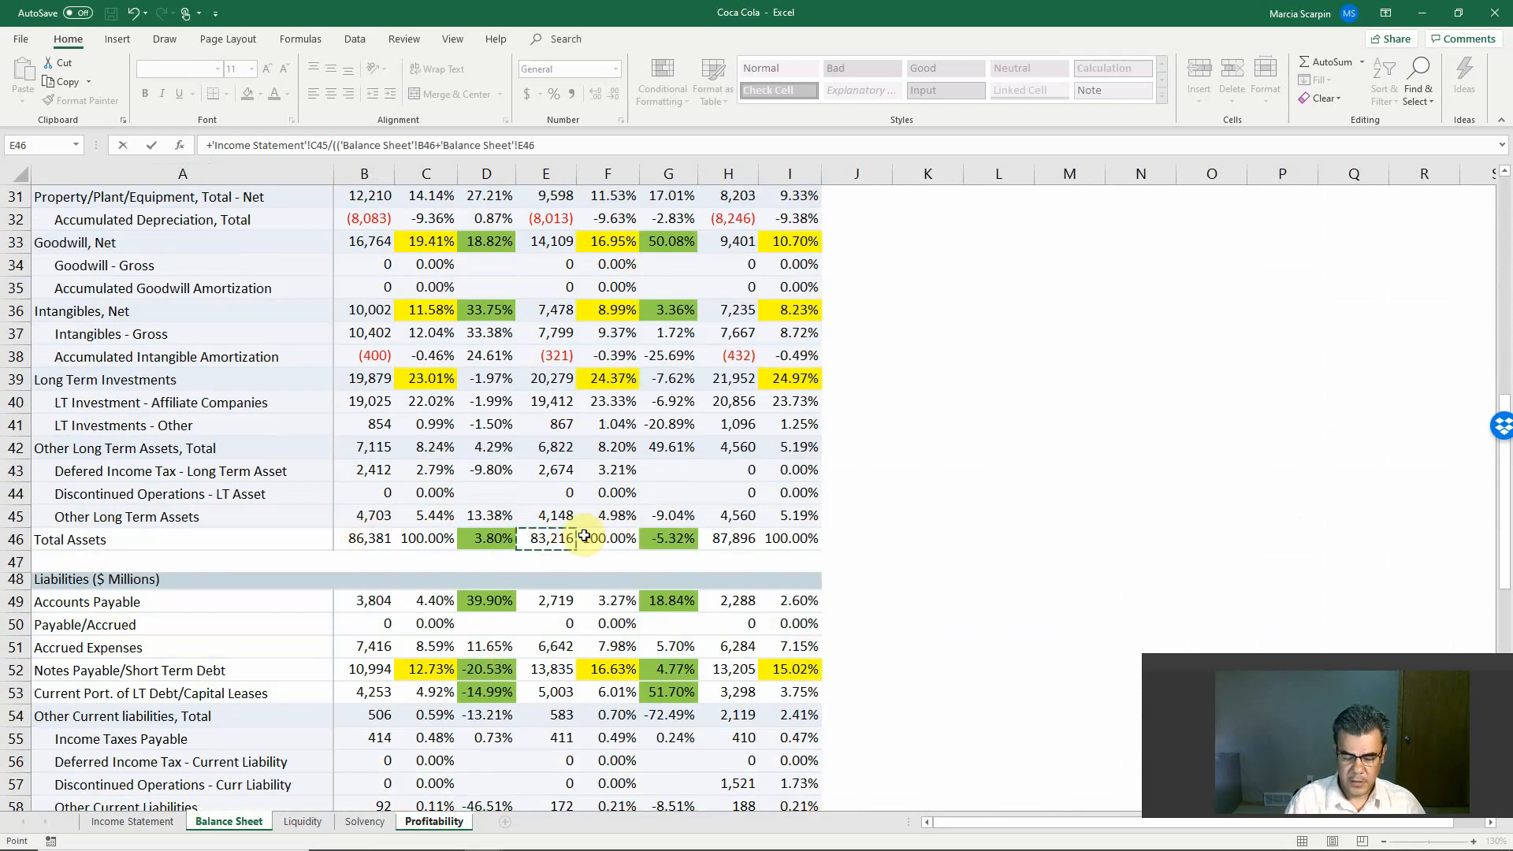
pyautogui.write(')/2')
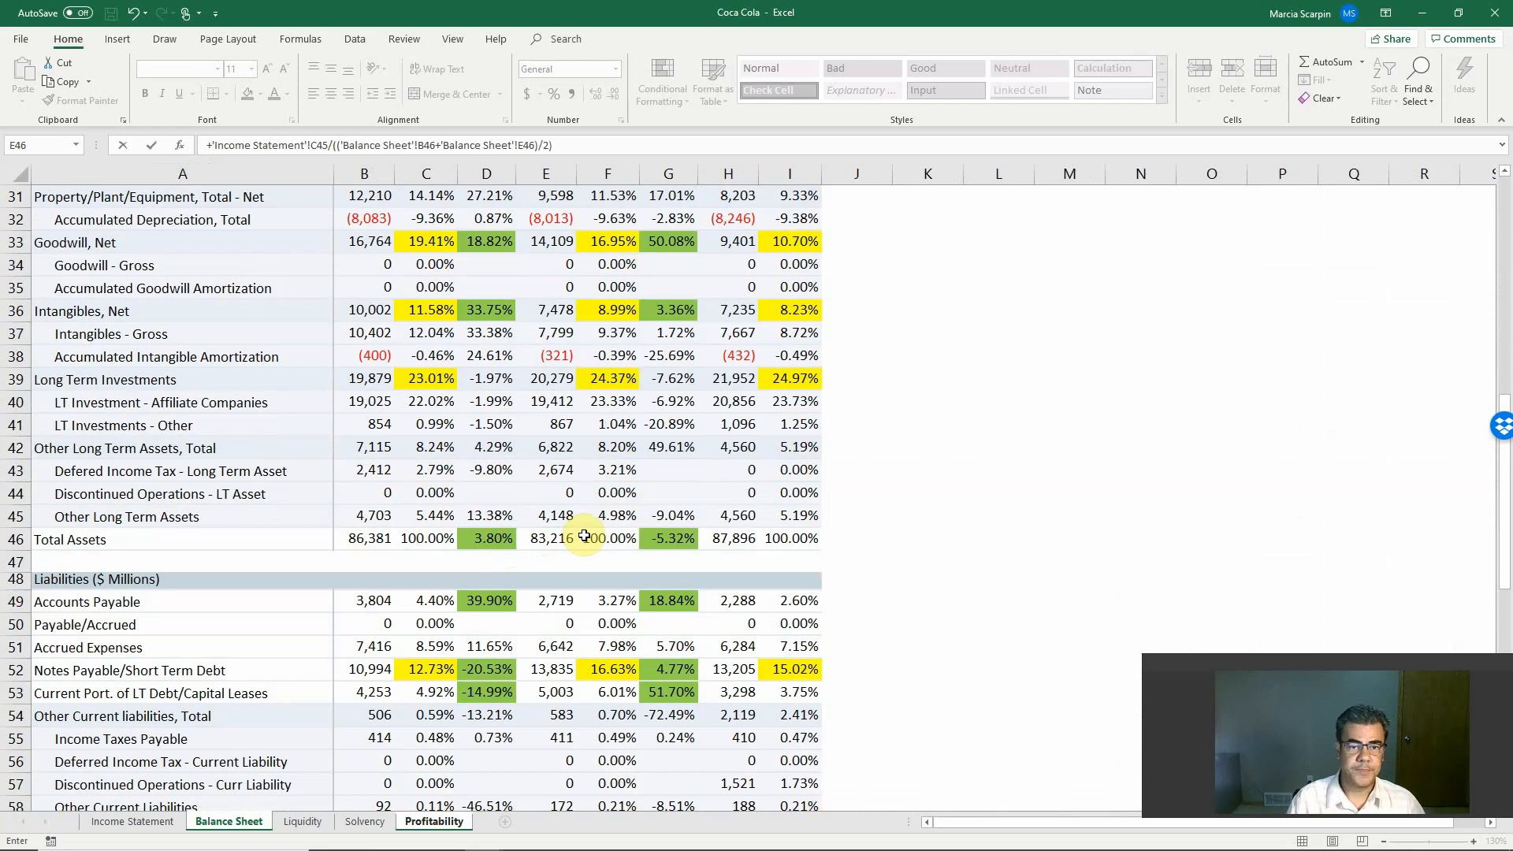
pyautogui.press('Return')
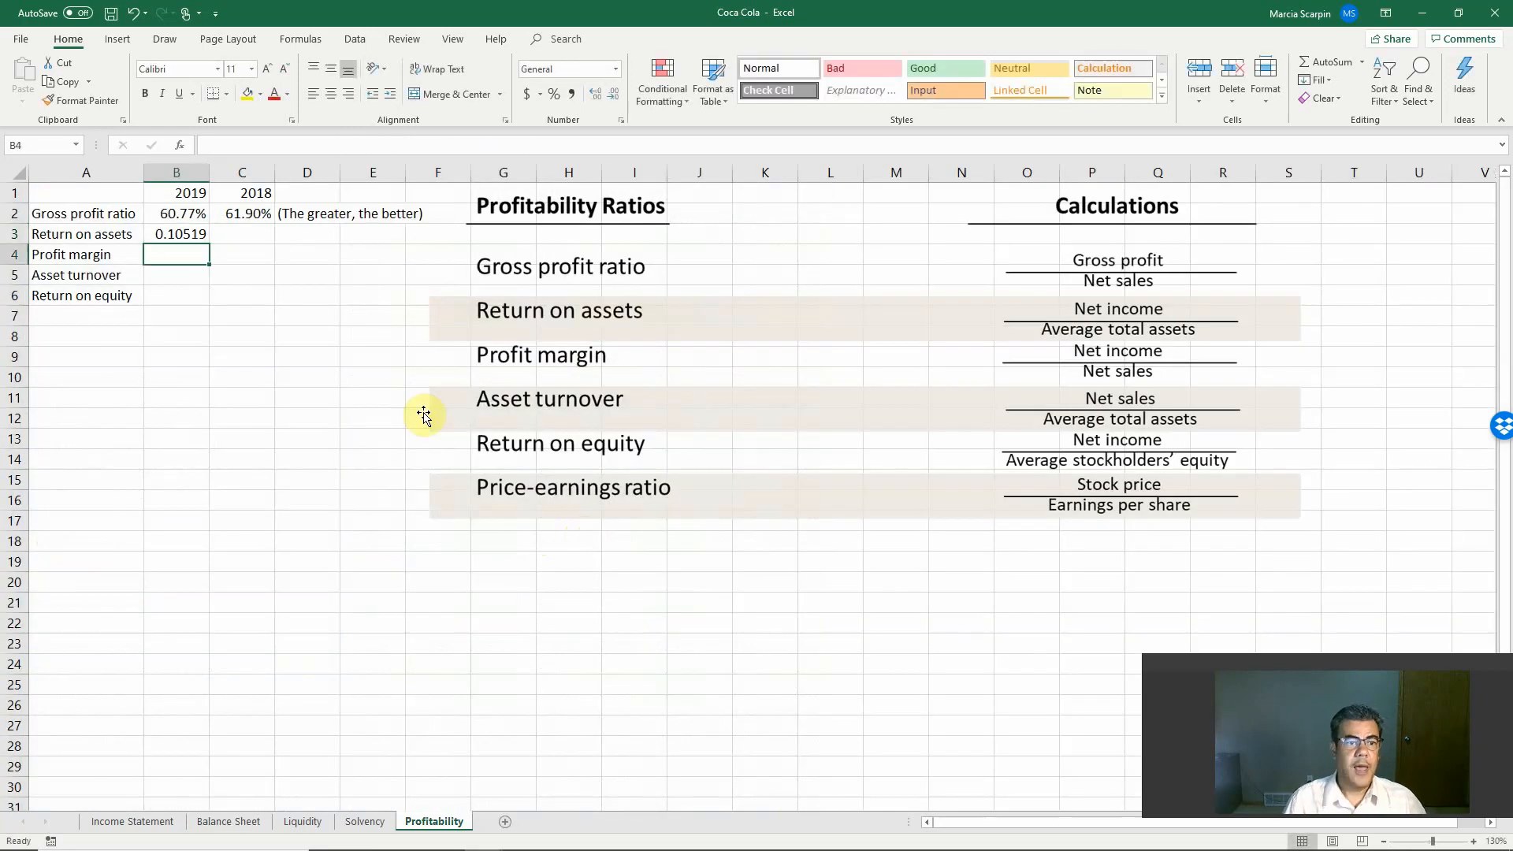
# Step: Format the 2019 return on assets in B3 as a percentage with two decimals
pyautogui.click(173, 235)
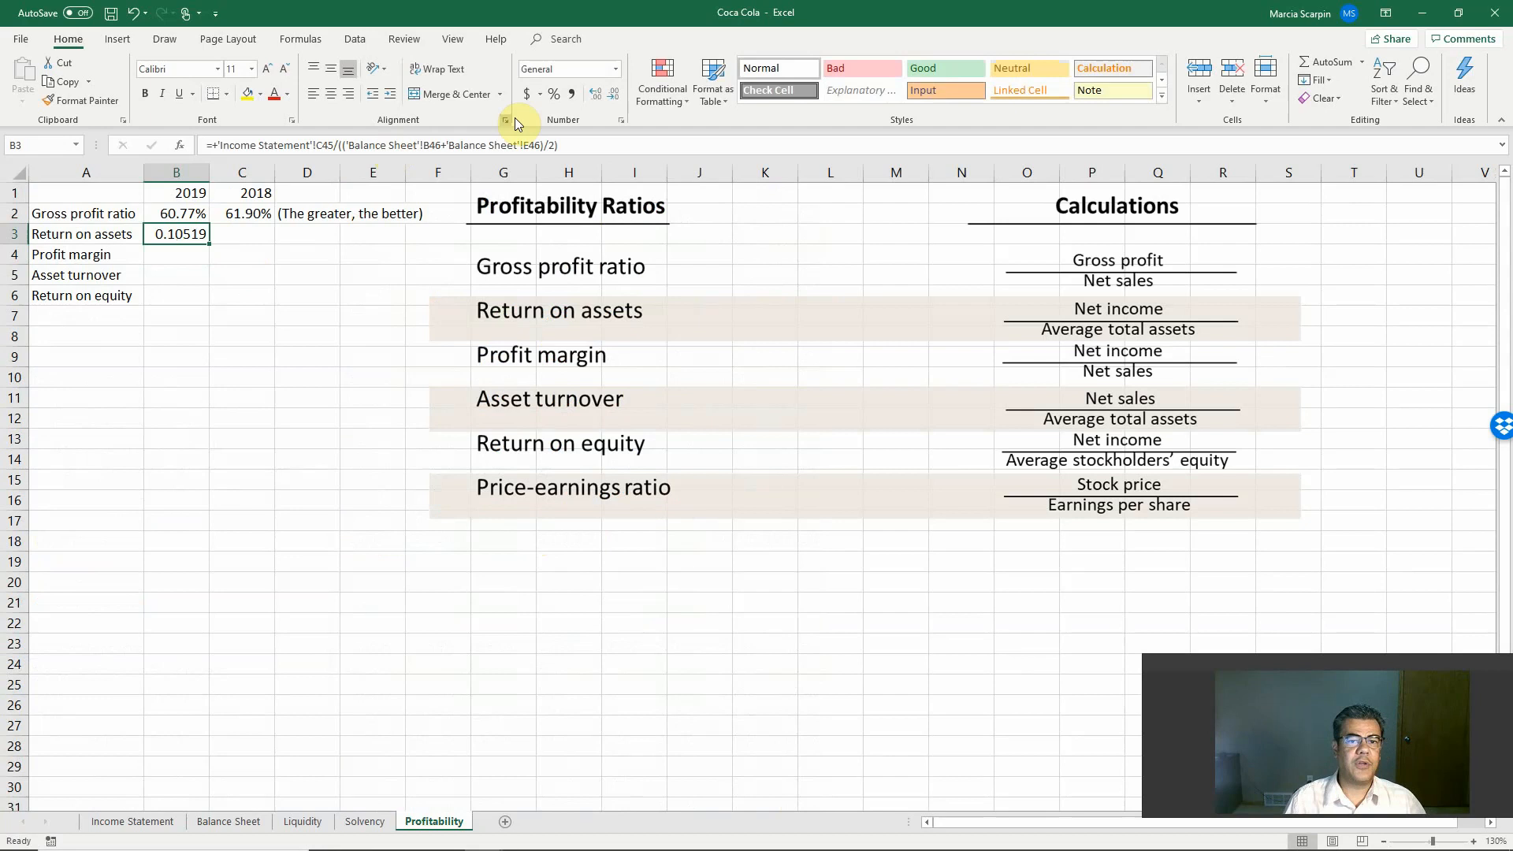
pyautogui.click(554, 94)
pyautogui.click(595, 94)
pyautogui.click(595, 95)
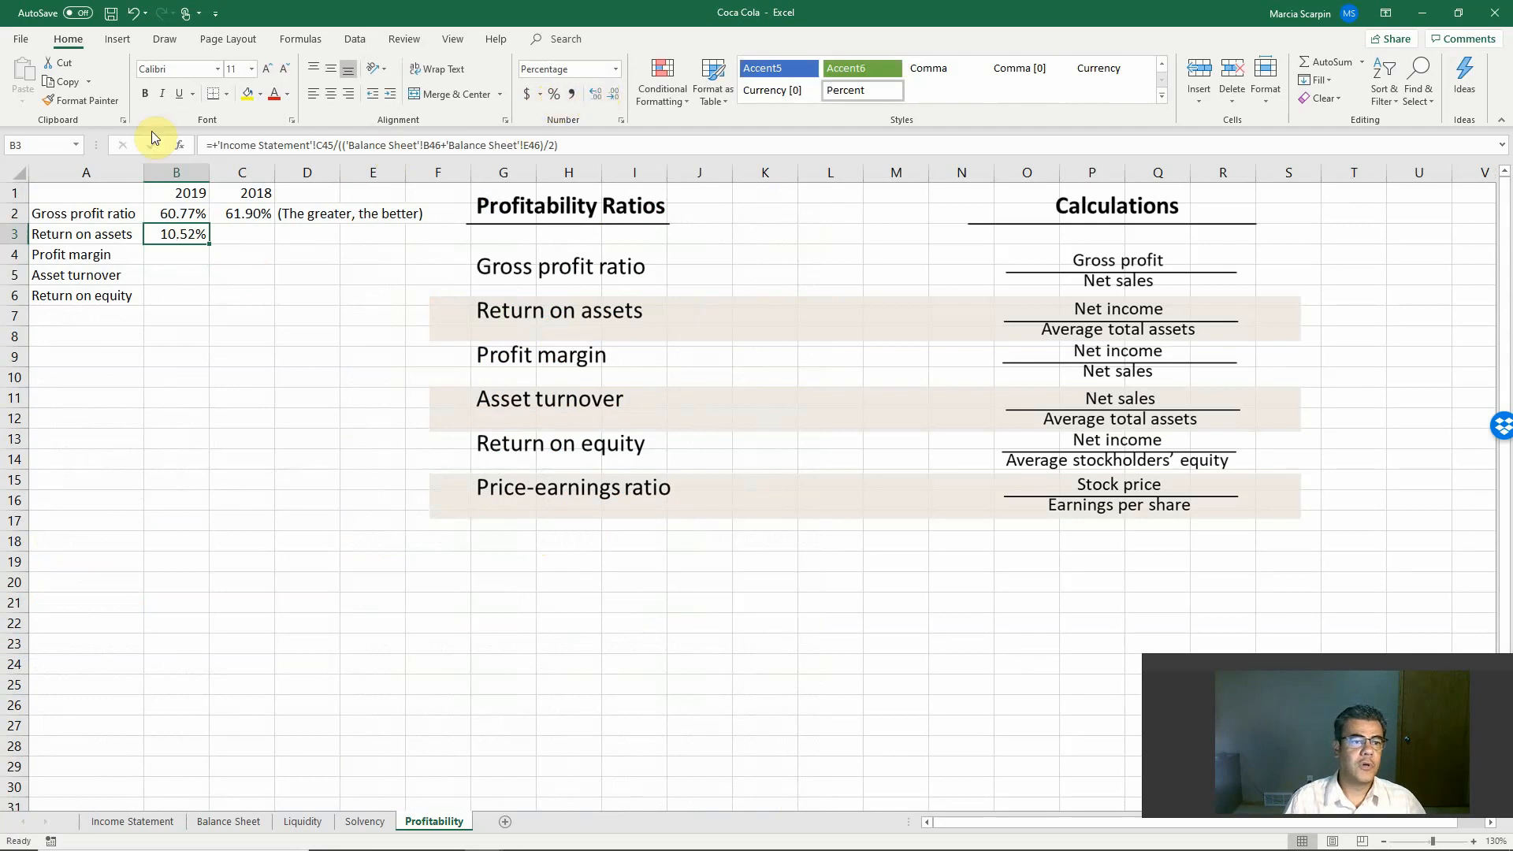
# Step: Copy the percentage format from B3 to C3 and to the profit margin cells B4:C4
pyautogui.click(96, 101)
pyautogui.click(236, 241)
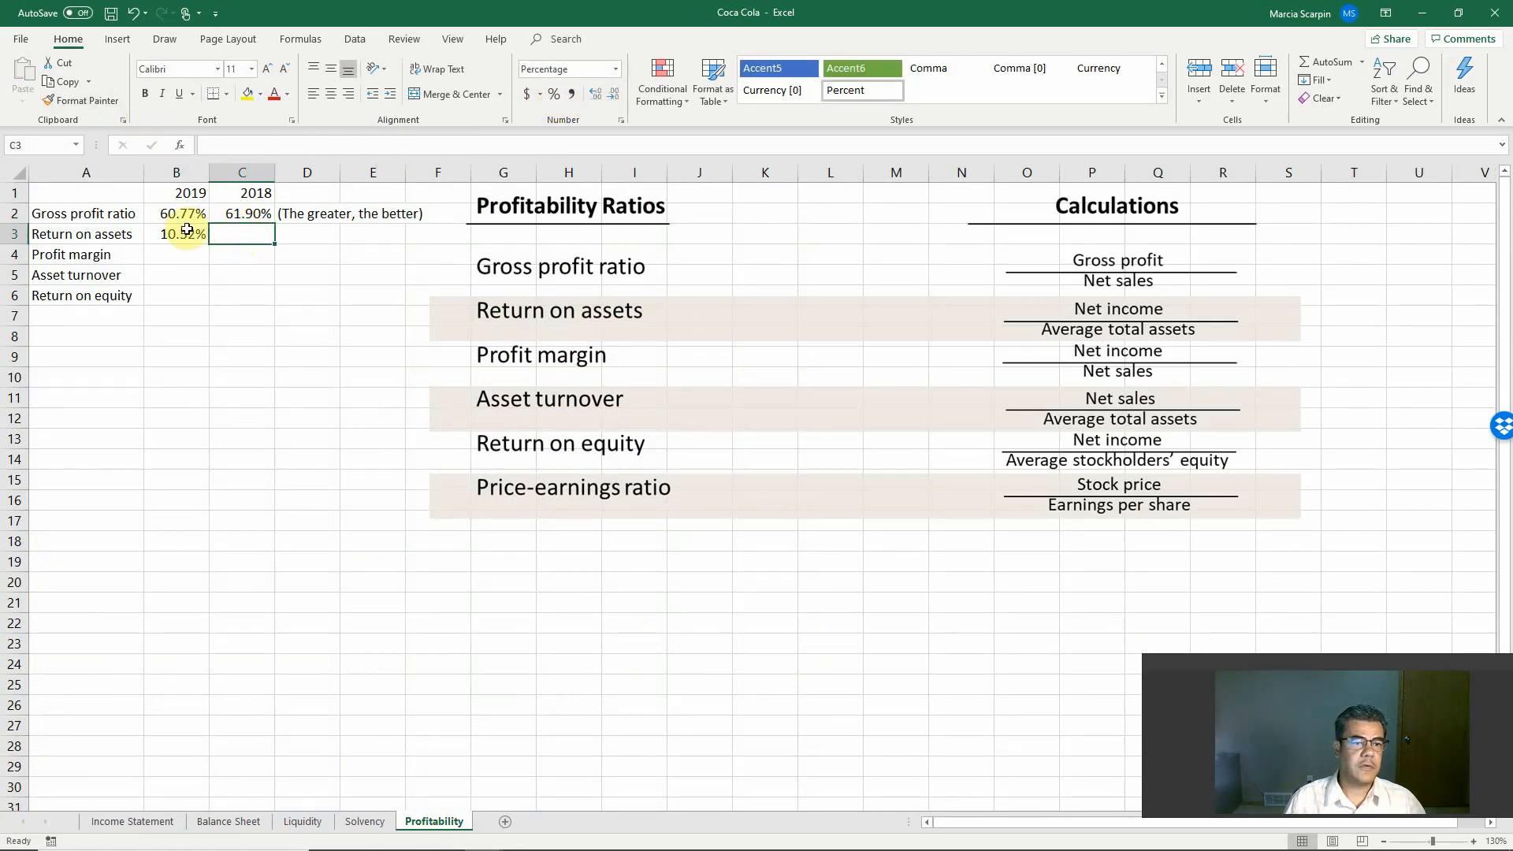
pyautogui.click(96, 99)
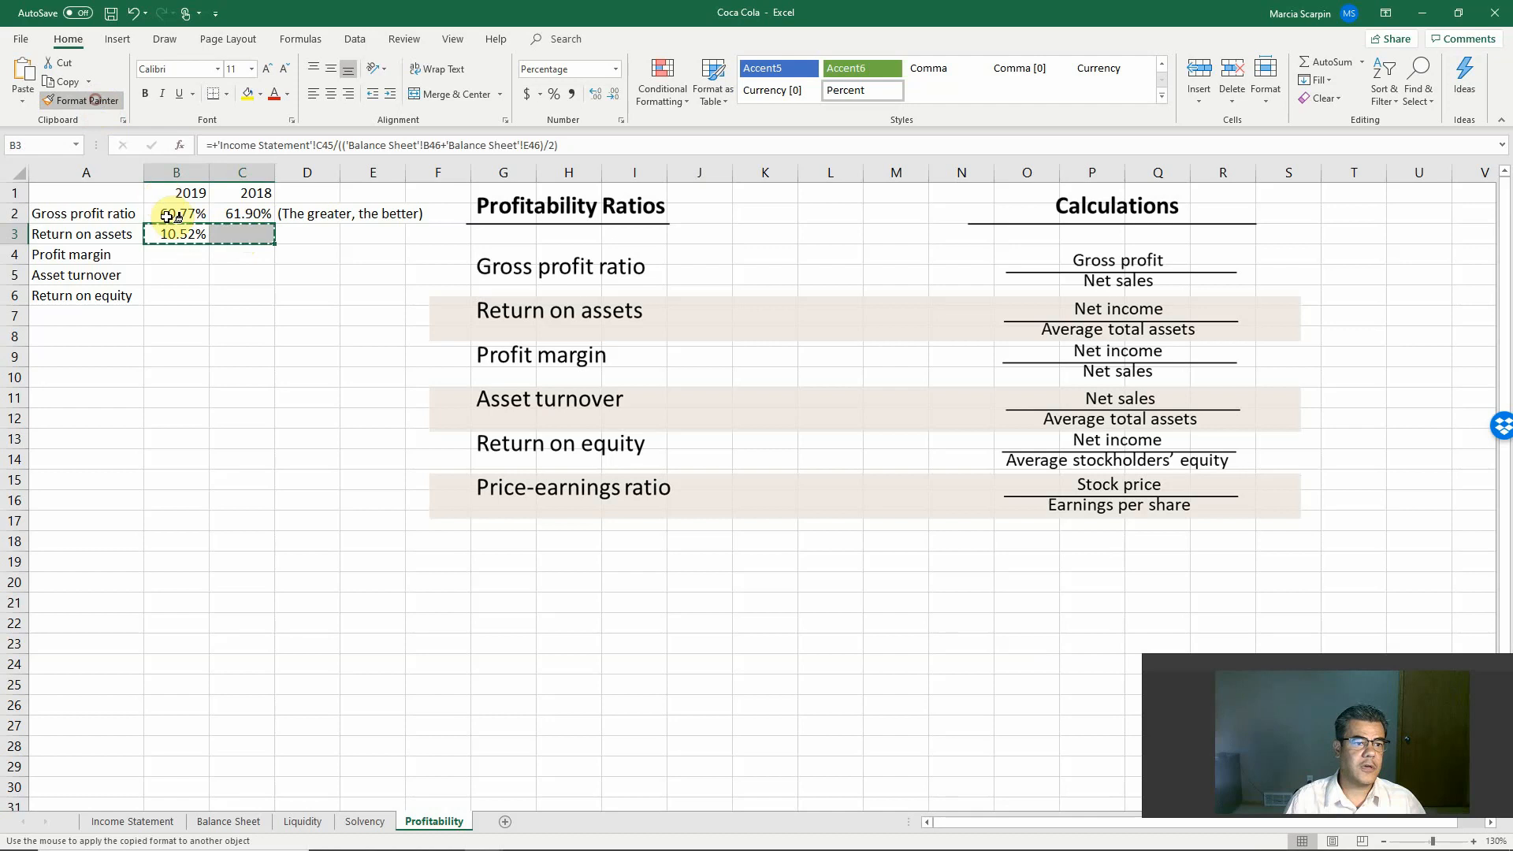
pyautogui.moveTo(167, 251); pyautogui.dragTo(223, 252)
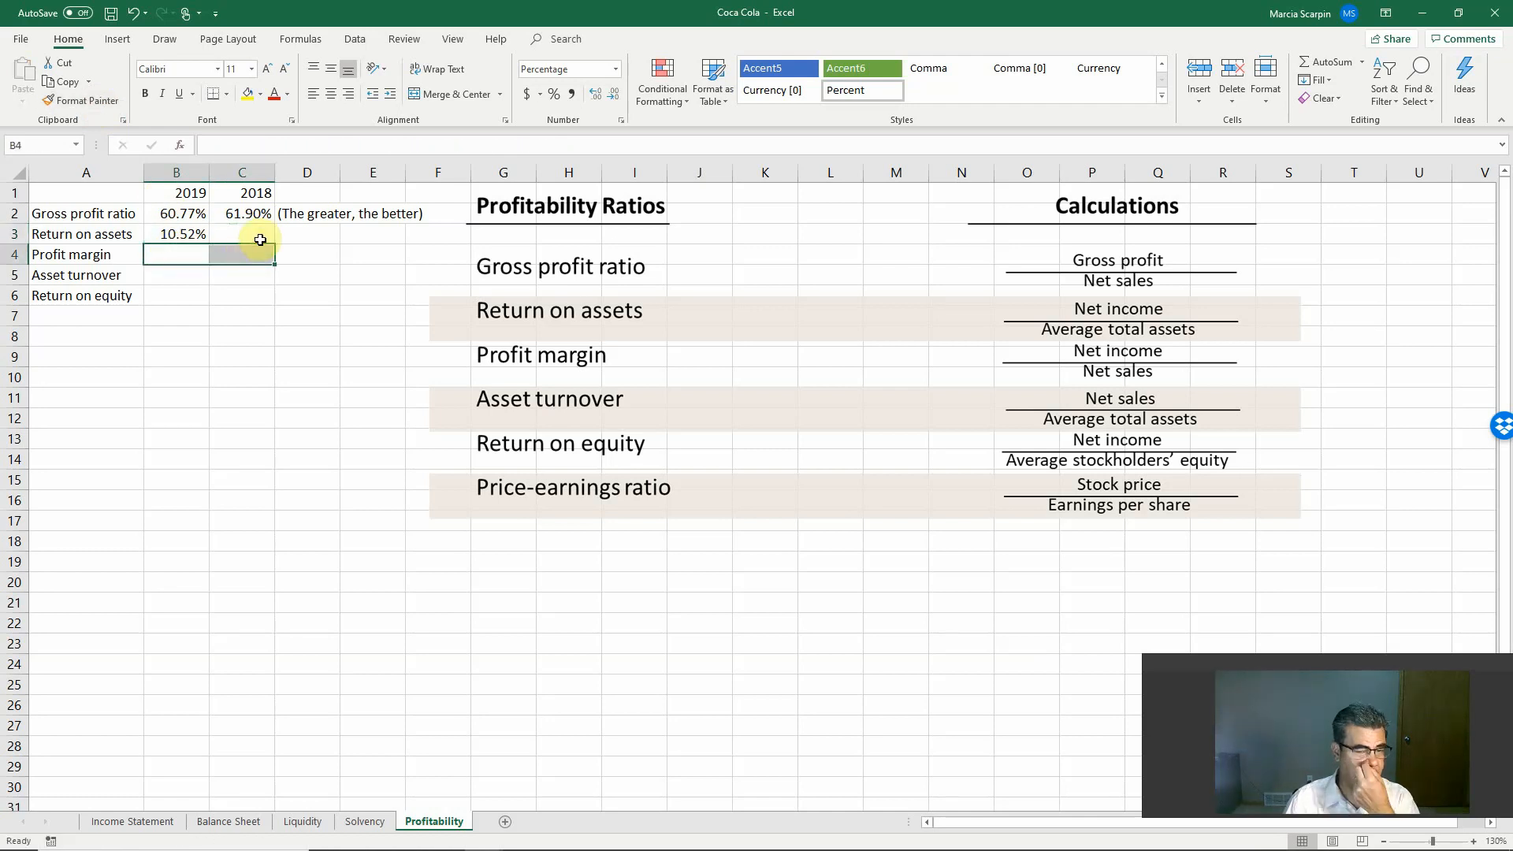
# Step: Start the 2018 return on assets formula in C3 with net income from Income Statement F45 as the numerator
pyautogui.click(188, 234)
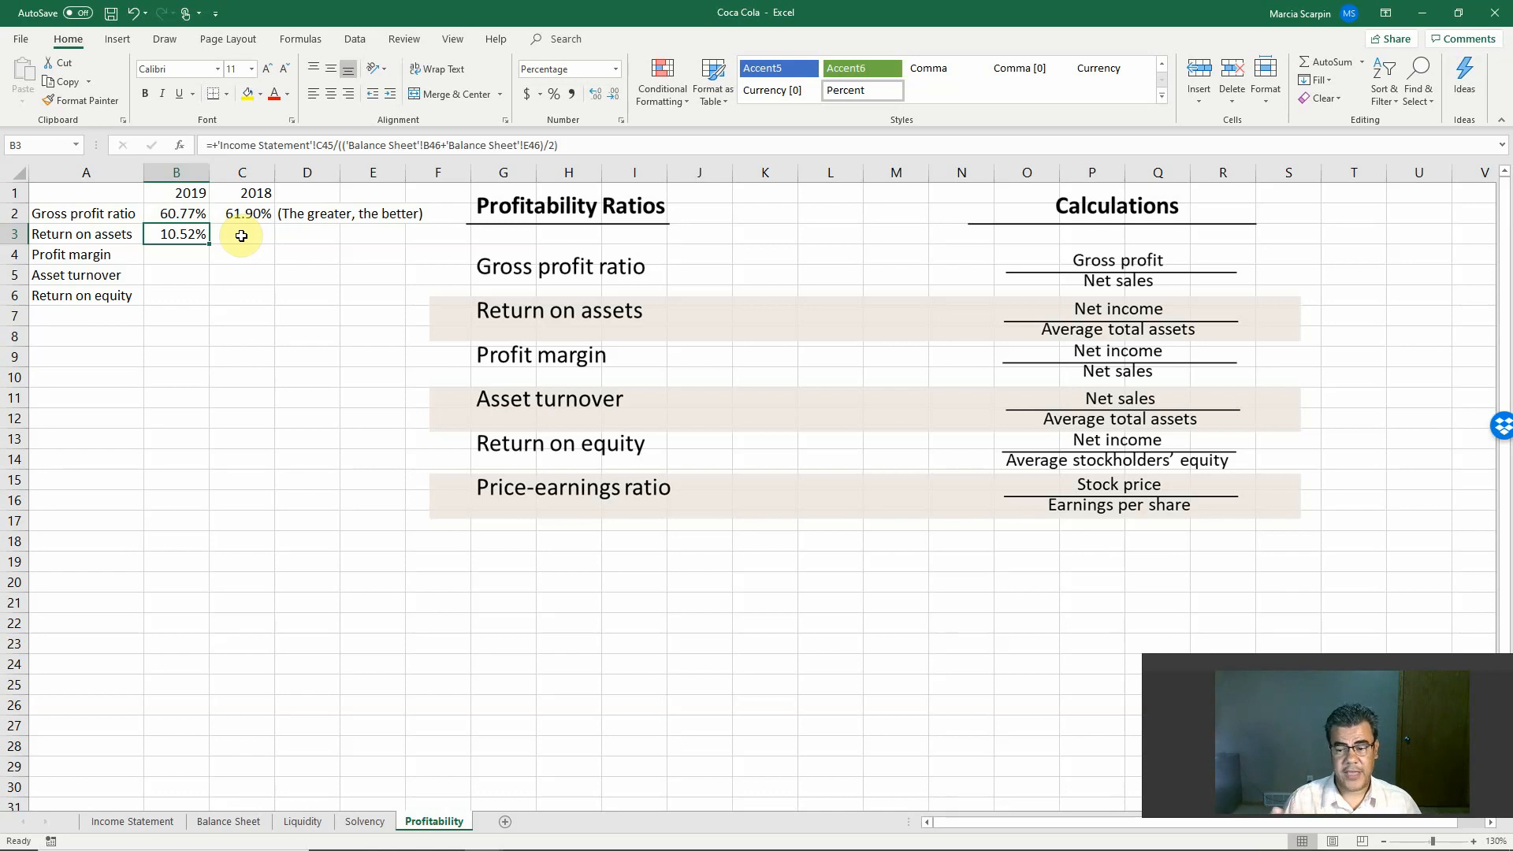
pyautogui.click(241, 236)
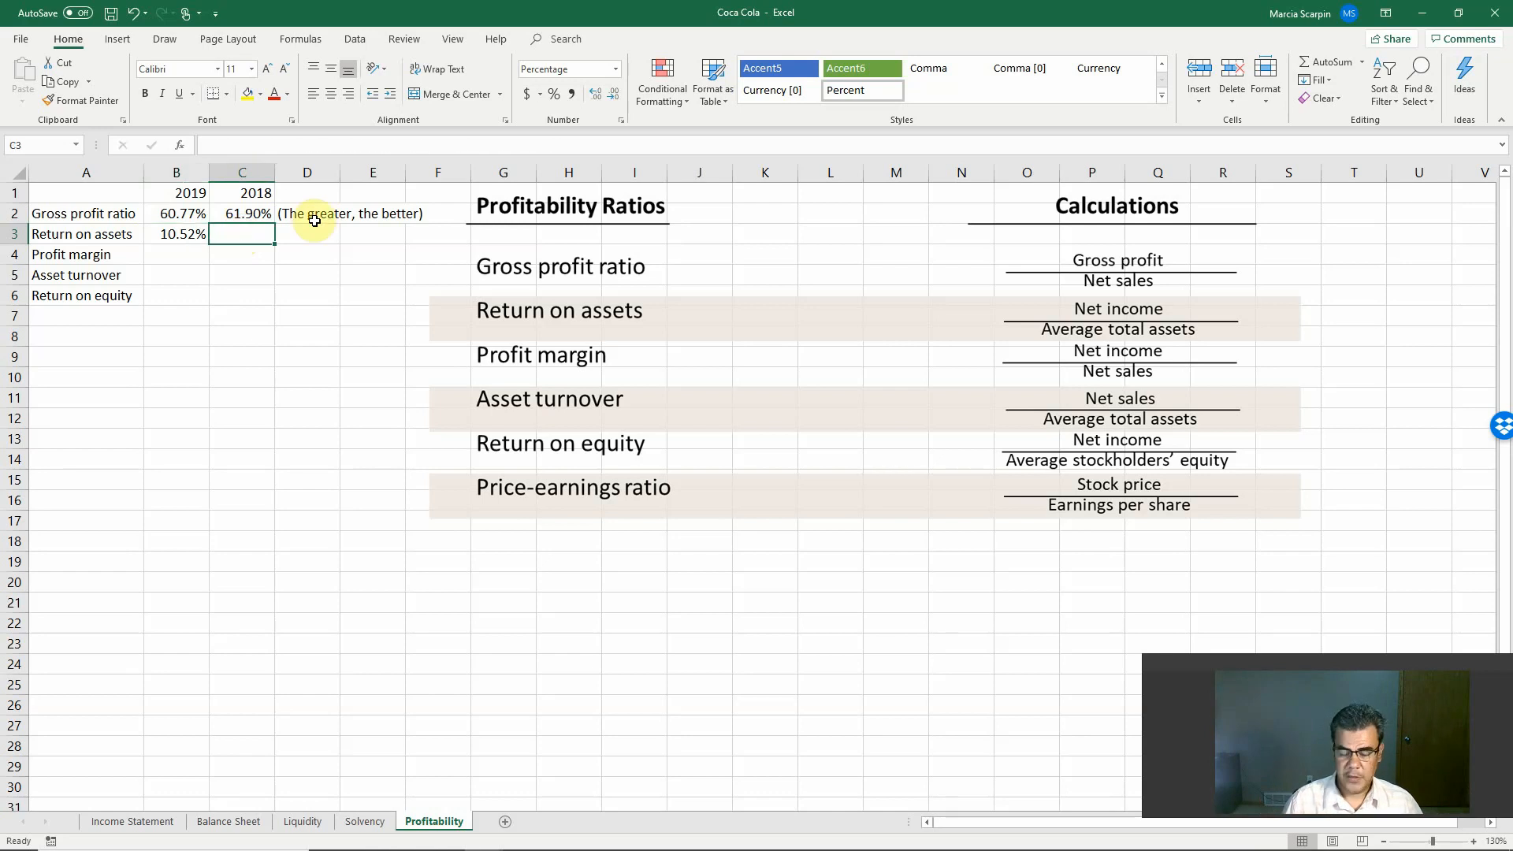
pyautogui.write('+')
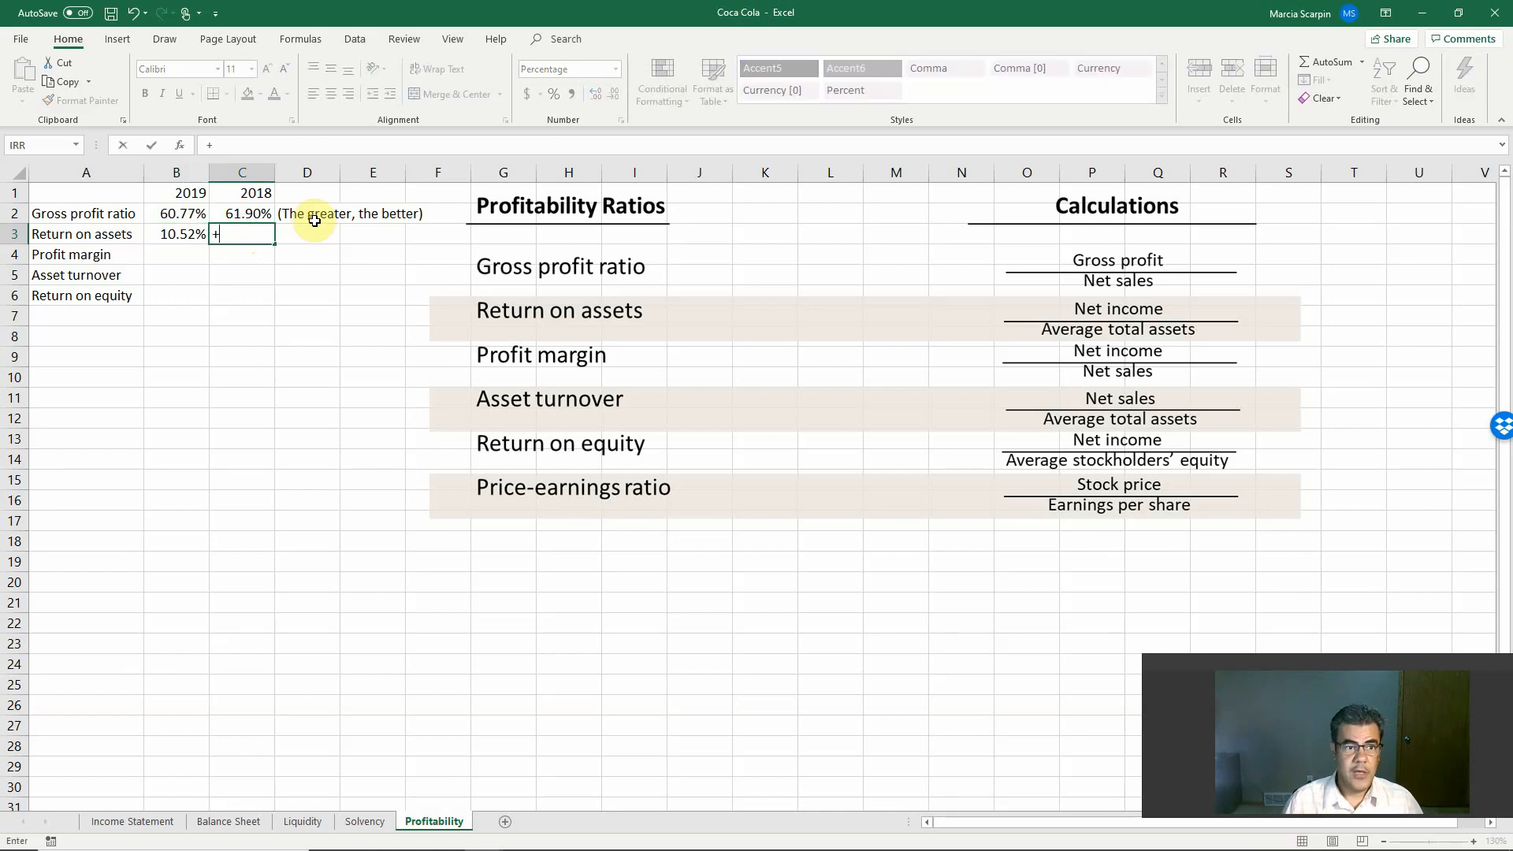
pyautogui.click(178, 825)
pyautogui.click(604, 585)
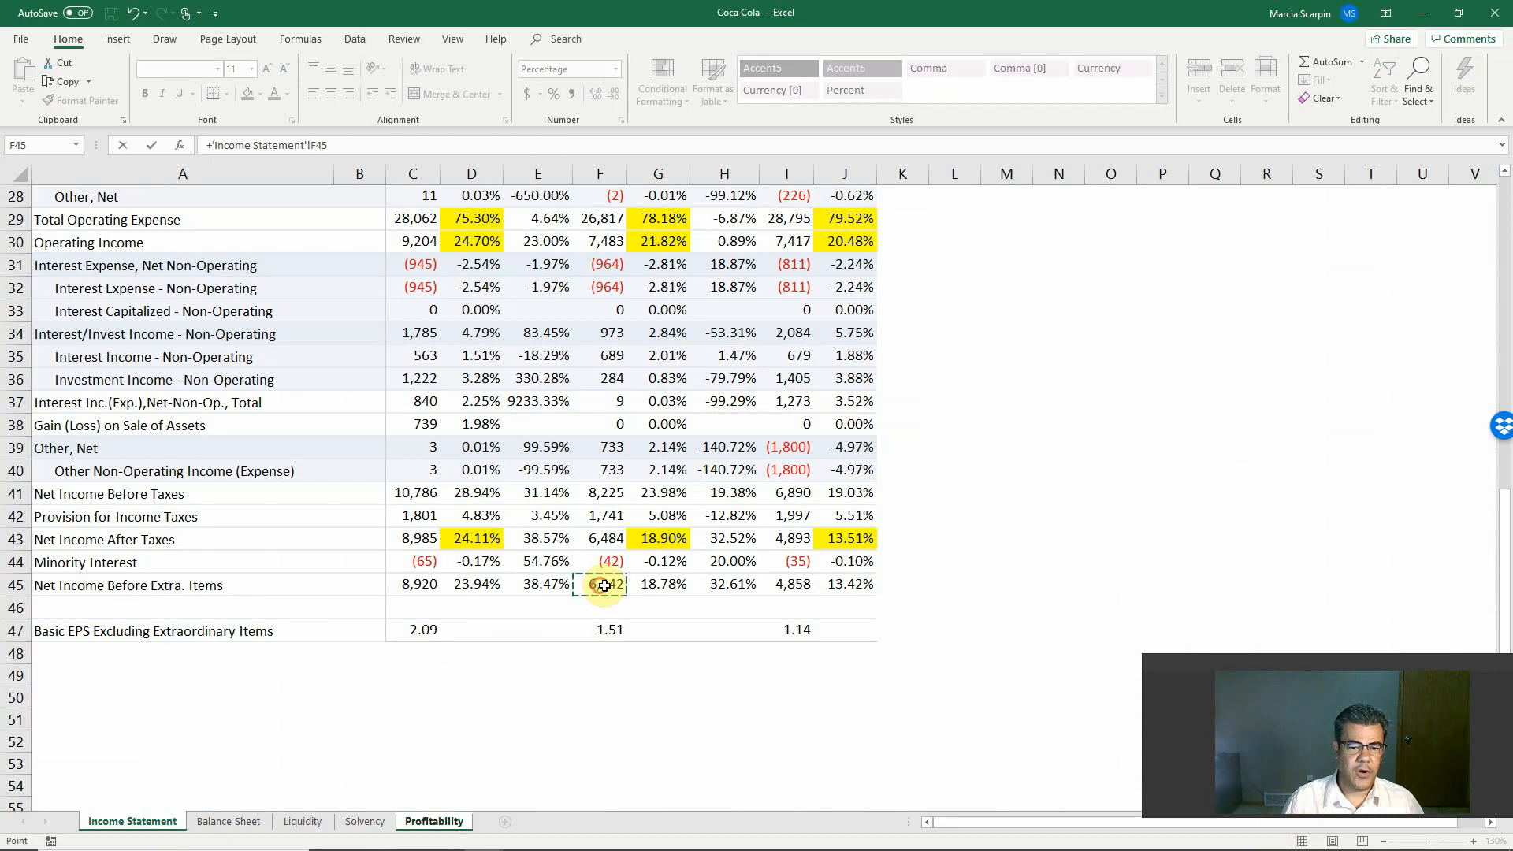
pyautogui.write('/')
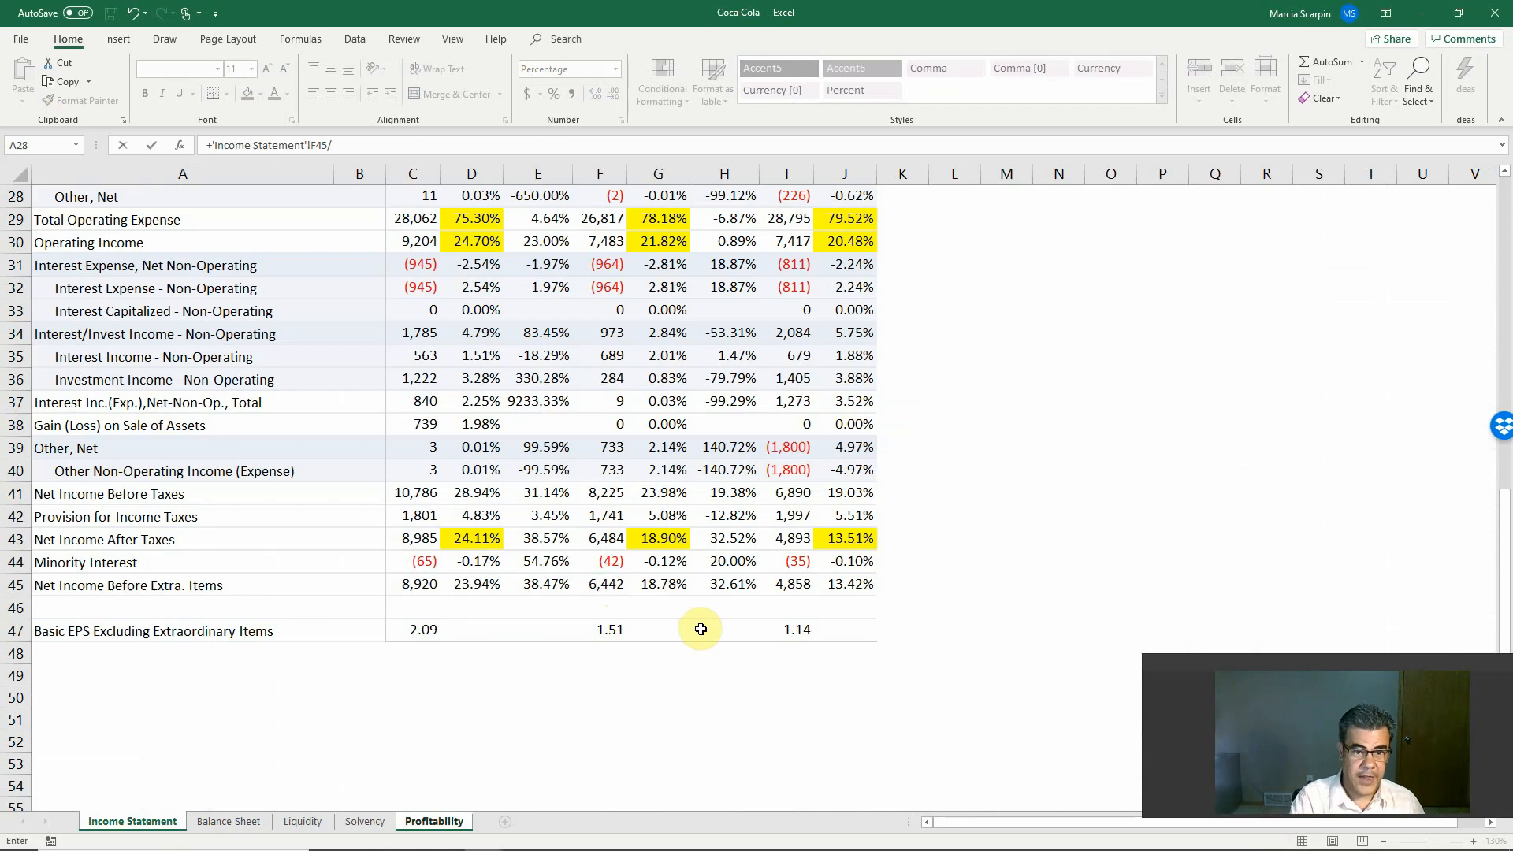
pyautogui.write('((')
# Step: Complete the C3 formula by dividing by average total assets, the sum of Balance Sheet E46 and H46 divided by 2
pyautogui.click(229, 821)
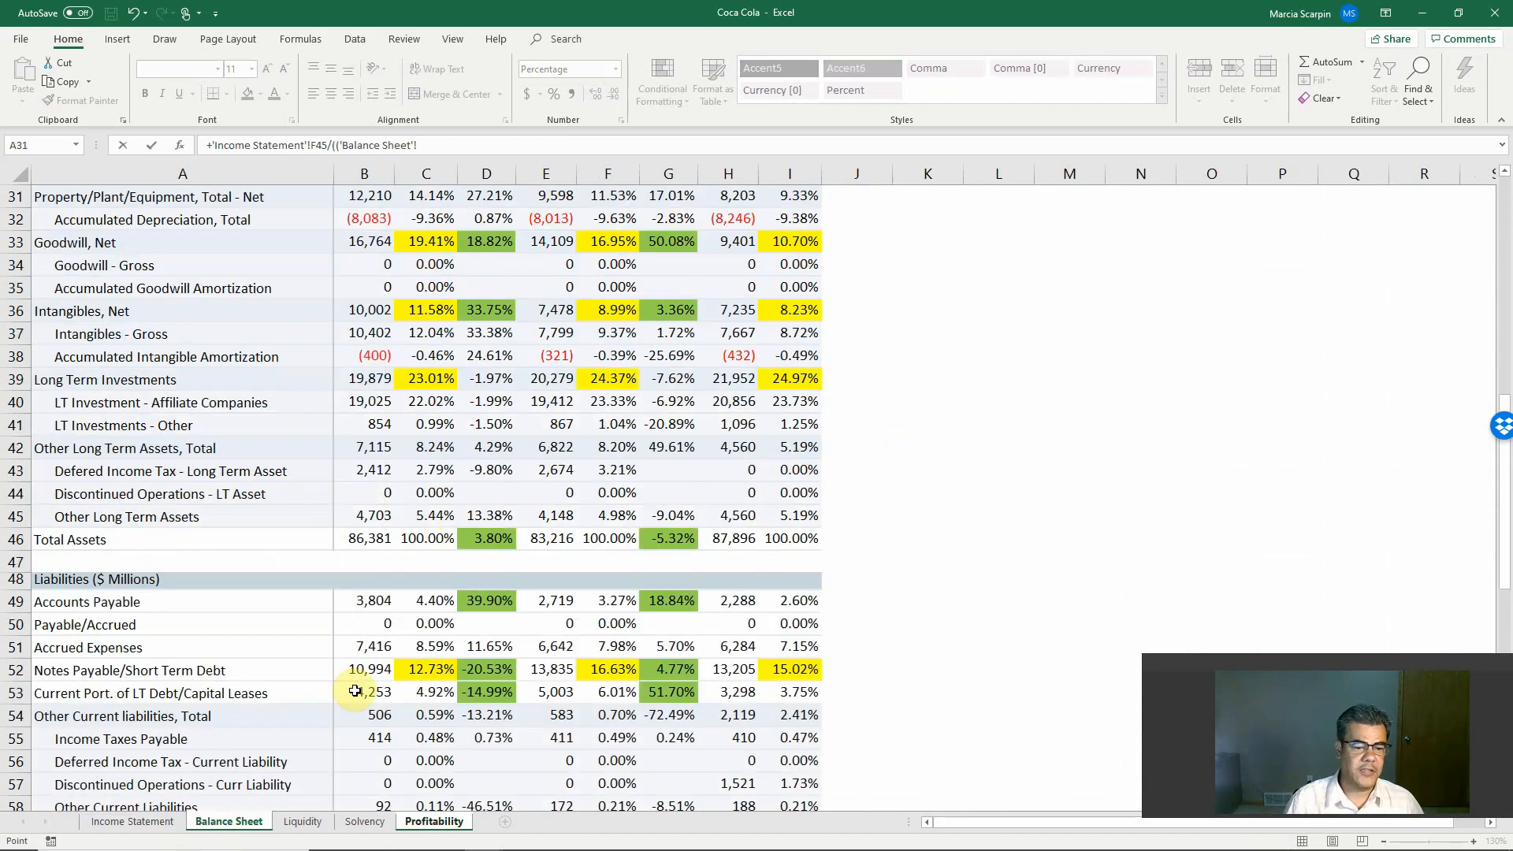
pyautogui.click(565, 538)
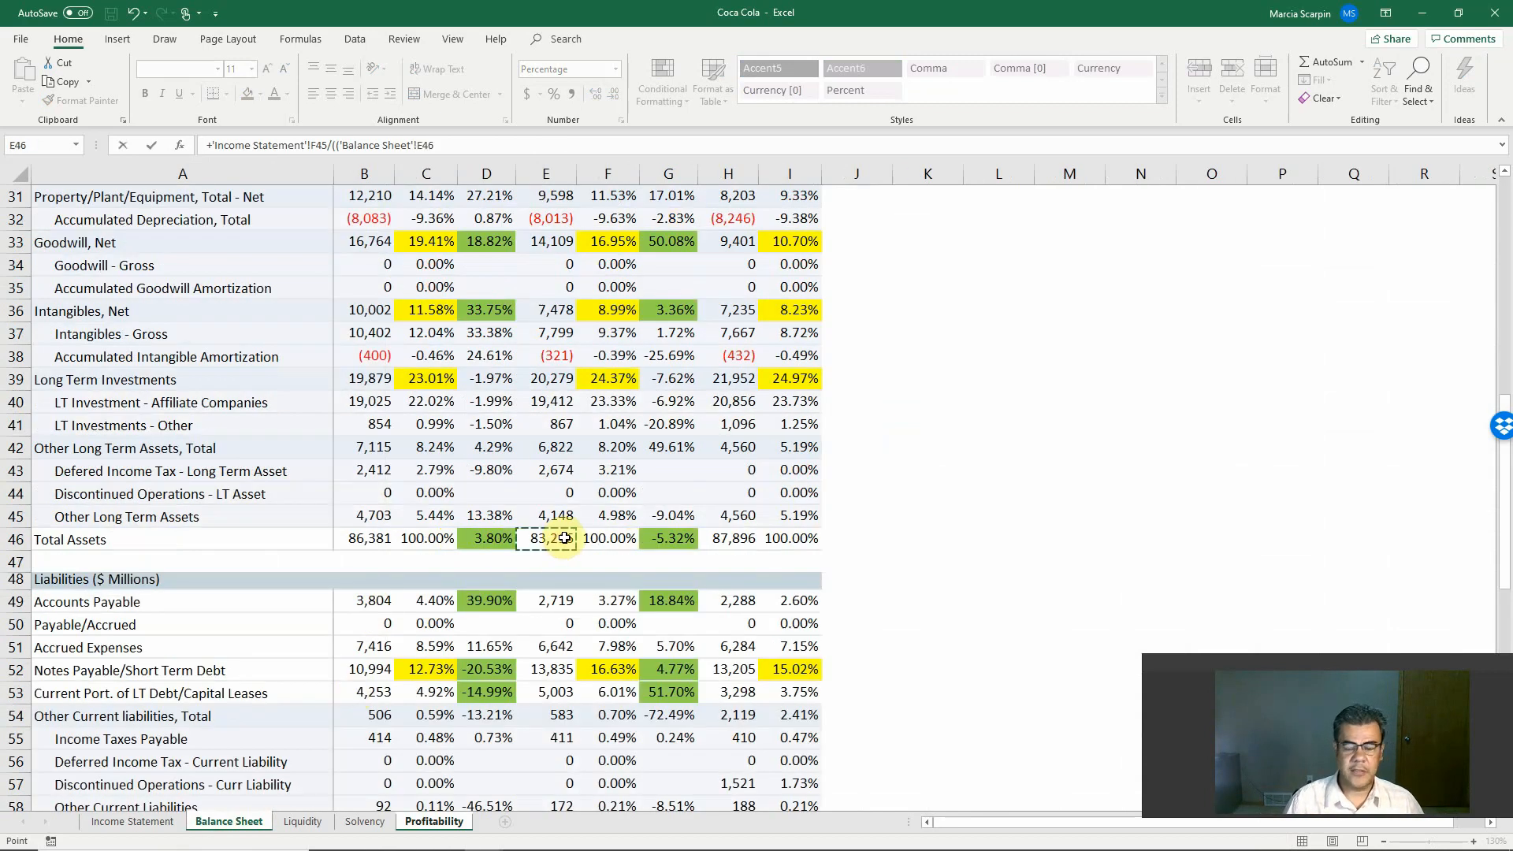
pyautogui.write('+')
pyautogui.click(731, 520)
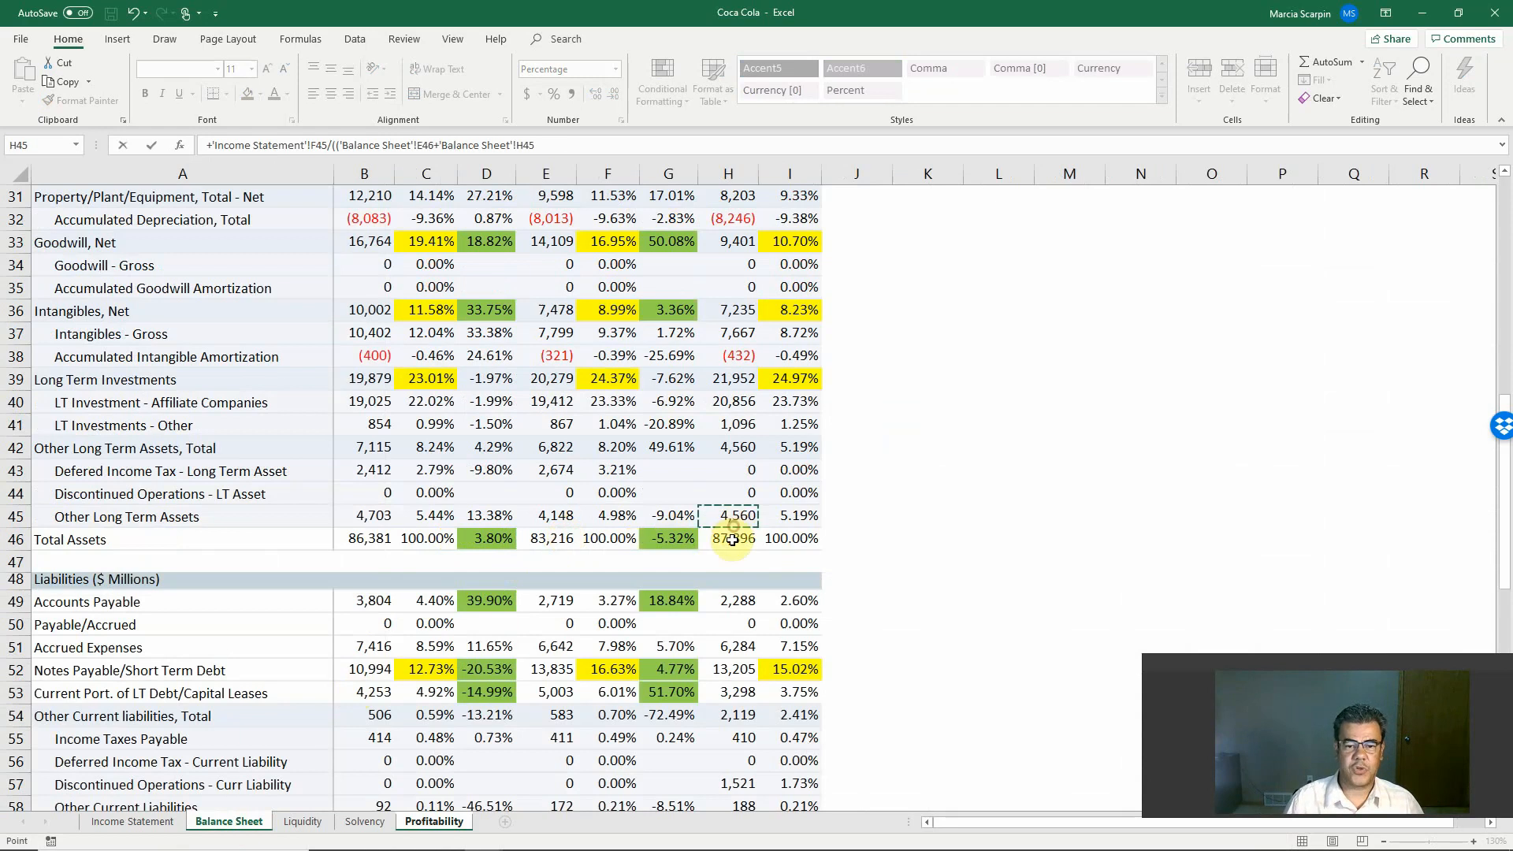
pyautogui.click(732, 539)
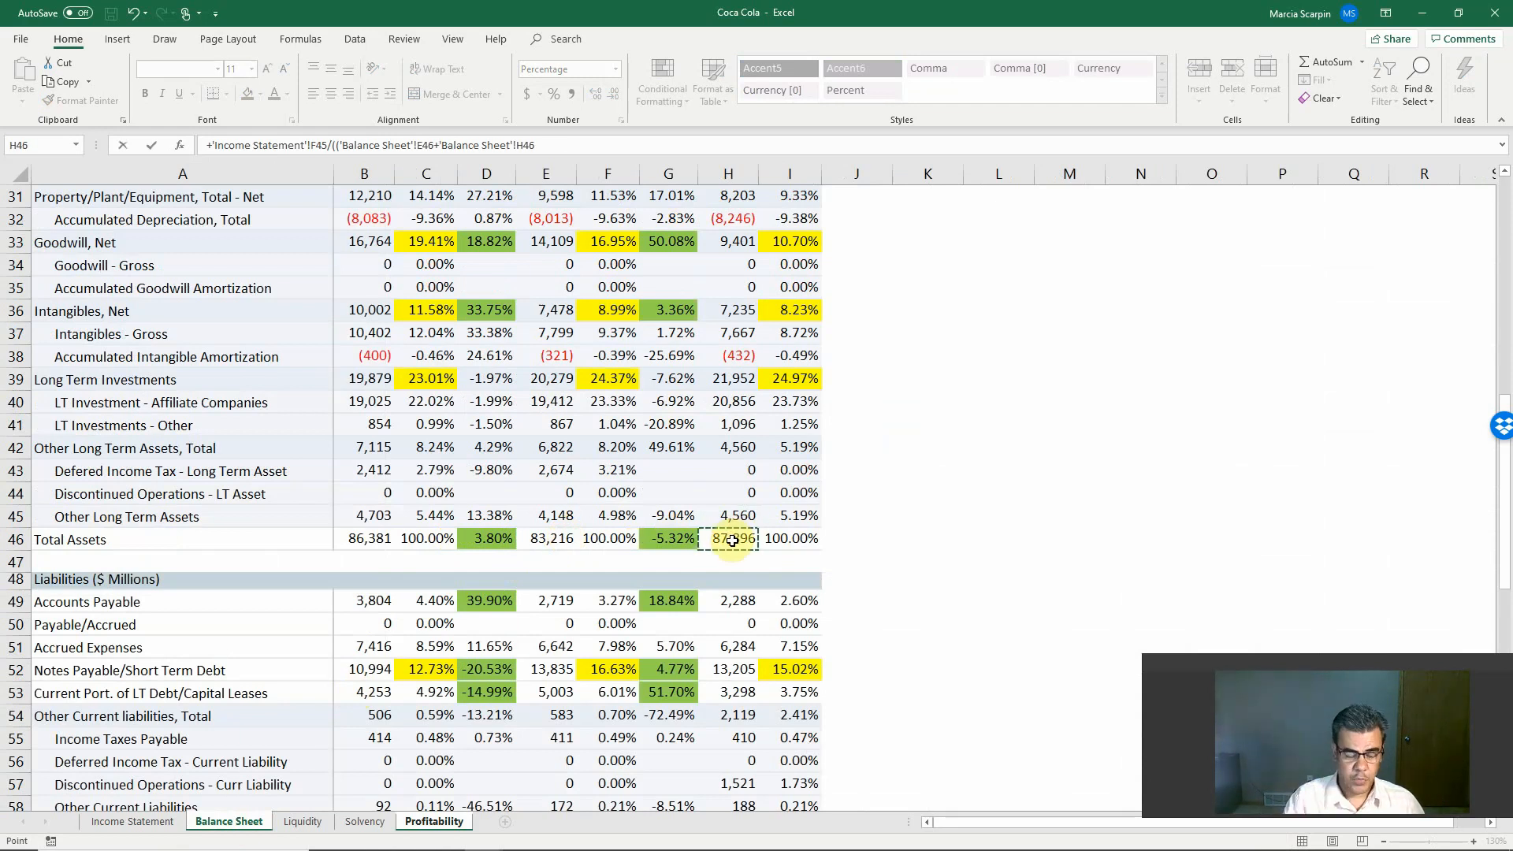
pyautogui.write(')')
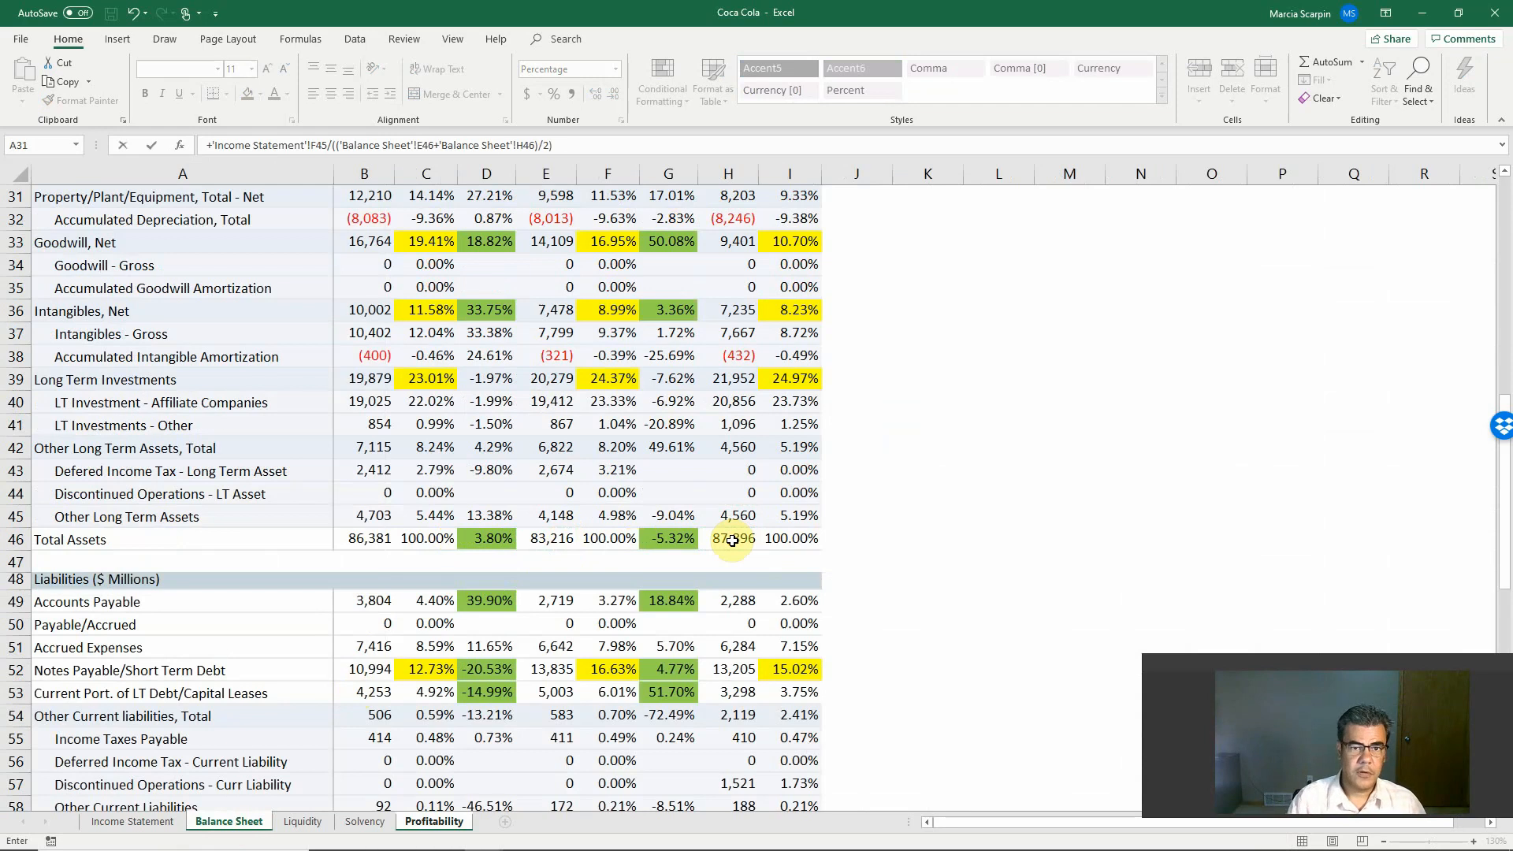
pyautogui.write('/2)')
pyautogui.press('Return')
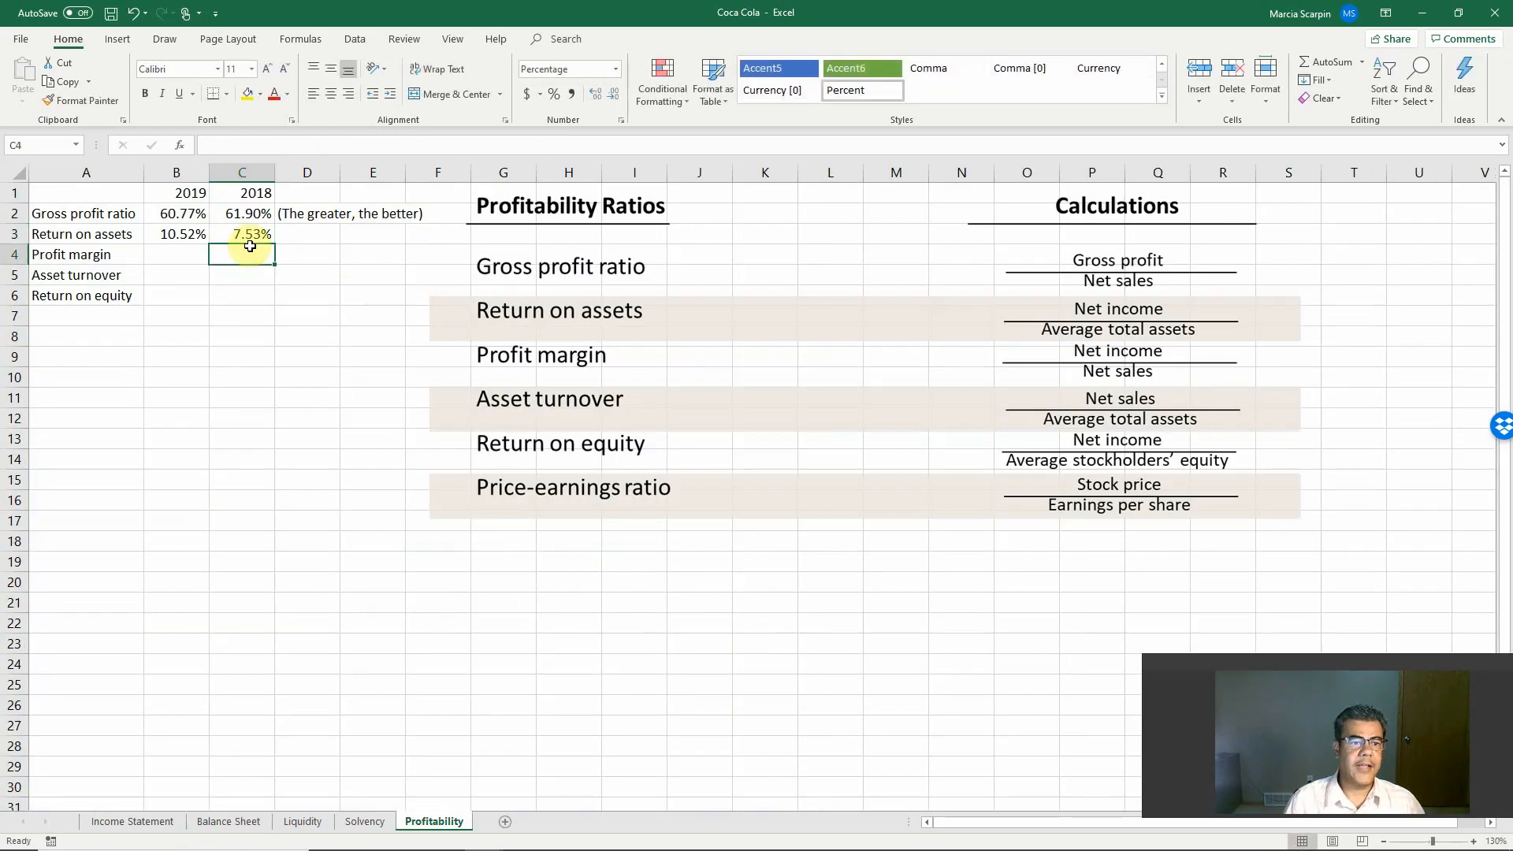
# Step: Copy the note "(The greater, the better)" from D2 down to the remaining ratios in D3:D6
pyautogui.click(308, 211)
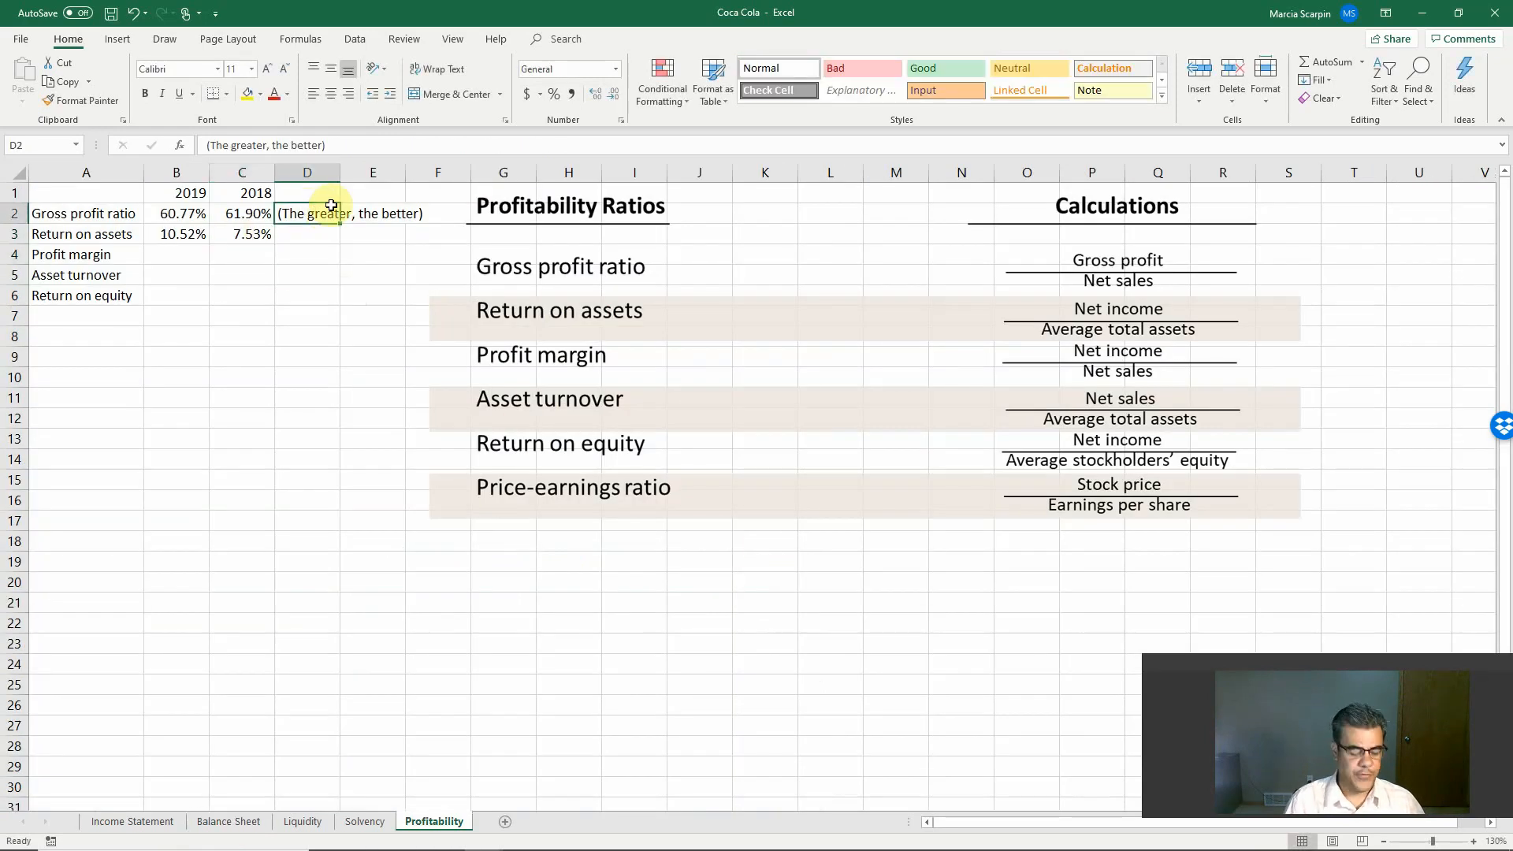
pyautogui.hotkey('ctrl', 'c')
pyautogui.hotkey('shift', 'Down')
pyautogui.hotkey('shift', 'Down')
pyautogui.hotkey('shift', 'Down')
pyautogui.hotkey('shift', 'Down')
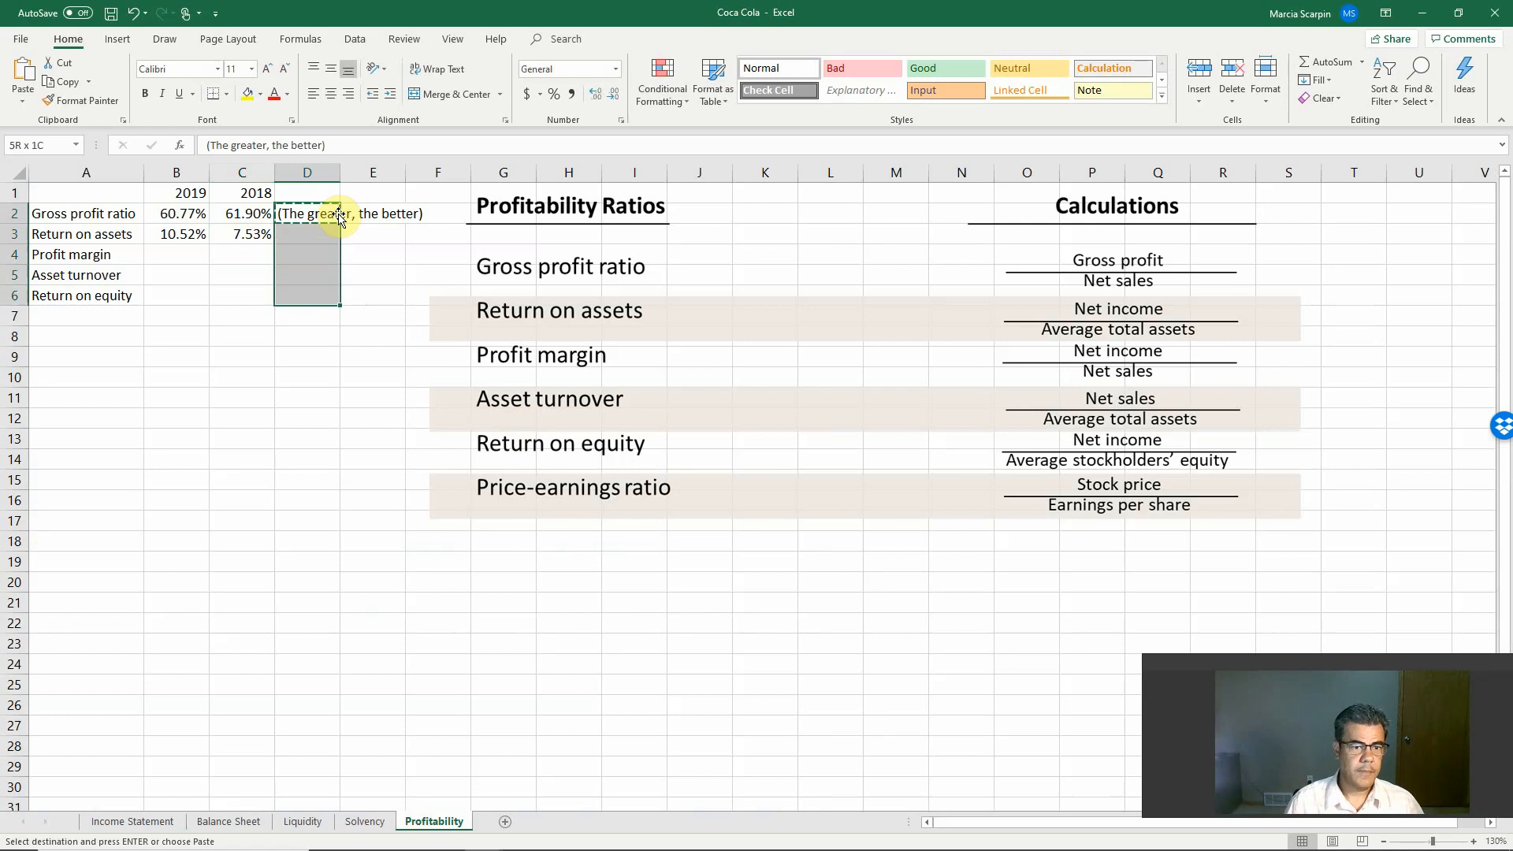
pyautogui.hotkey('ctrl', 'v')
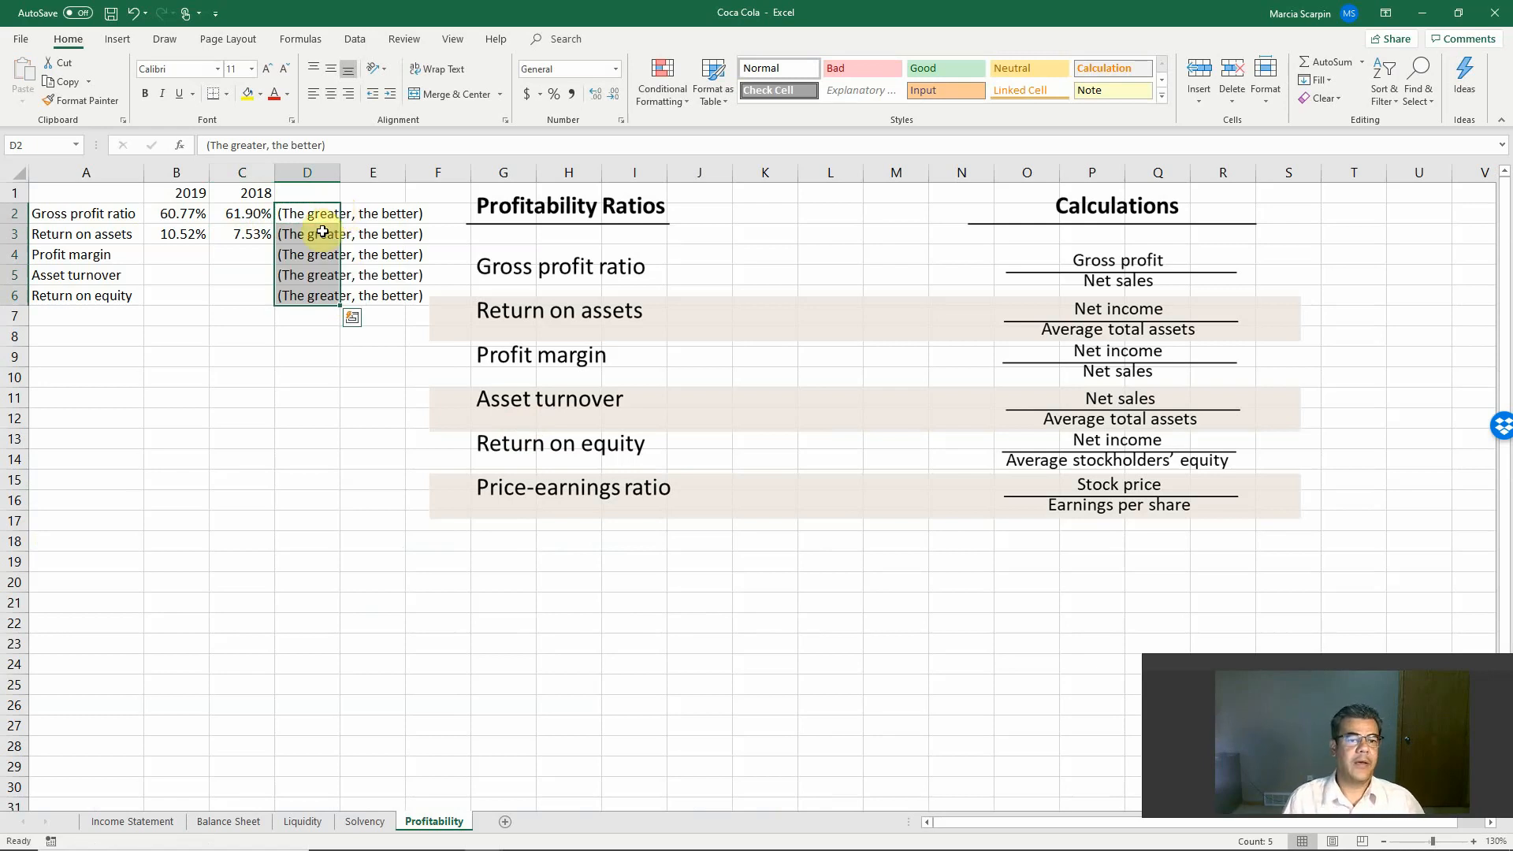
pyautogui.click(324, 257)
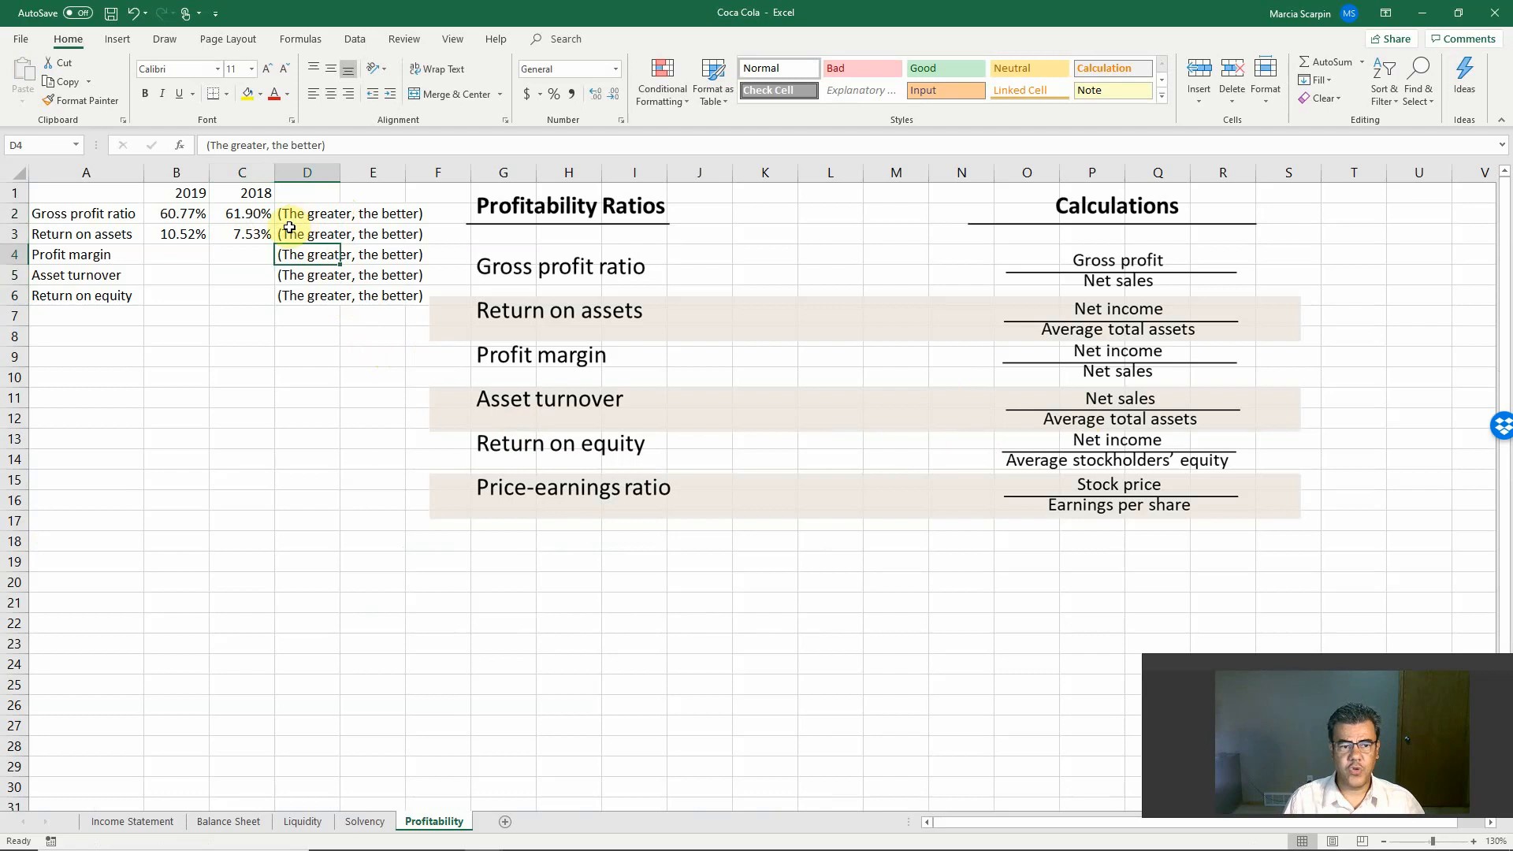
pyautogui.click(231, 235)
pyautogui.moveTo(140, 238); pyautogui.dragTo(216, 209)
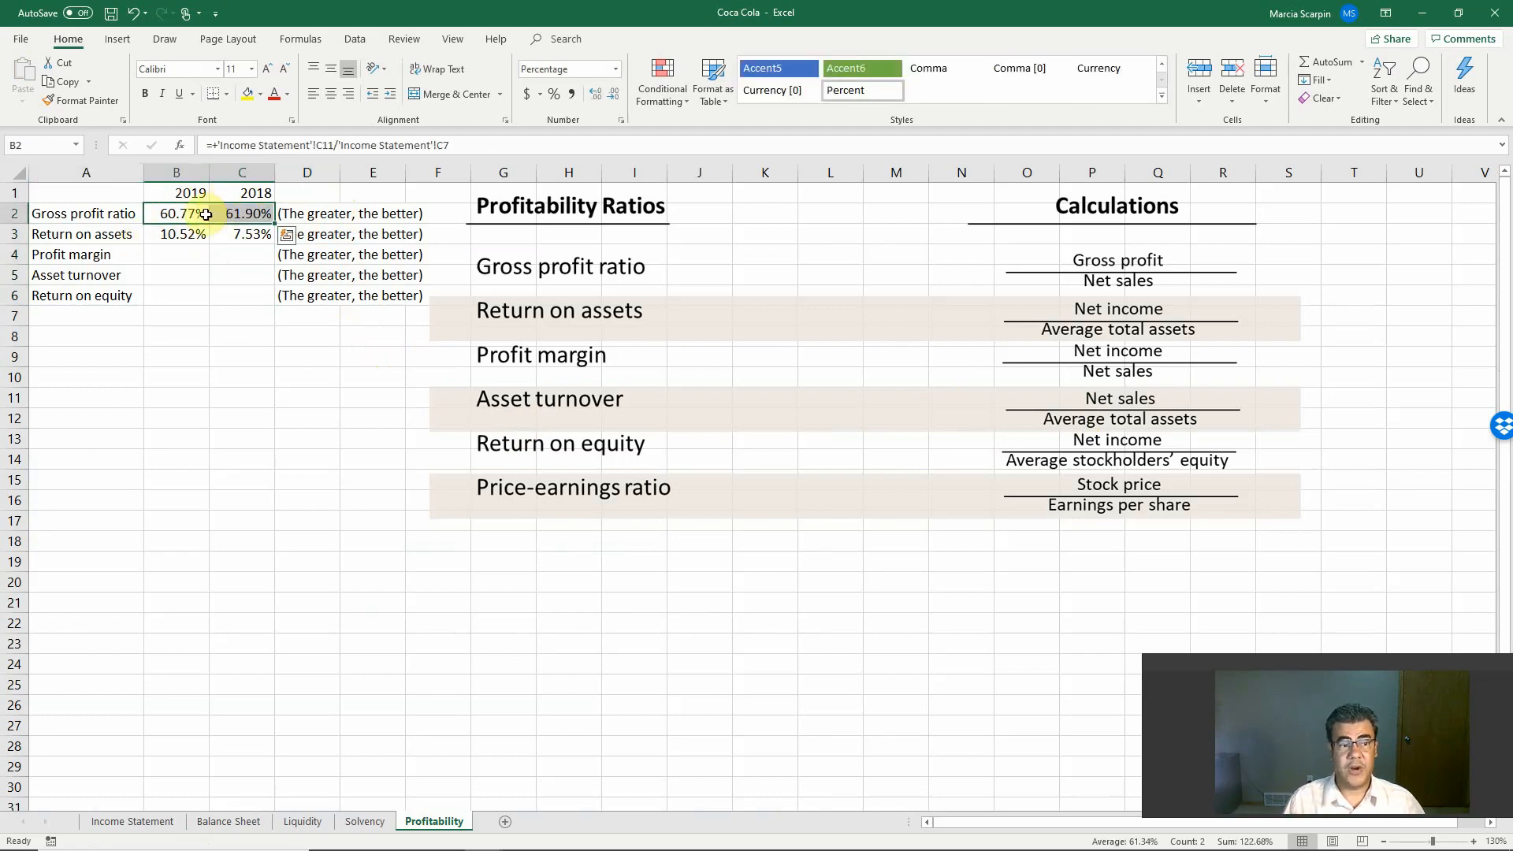
# Step: Calculate the 2019 profit margin in B4 by dividing net income in Income Statement C45 by net sales in C7
pyautogui.moveTo(176, 235); pyautogui.dragTo(221, 232)
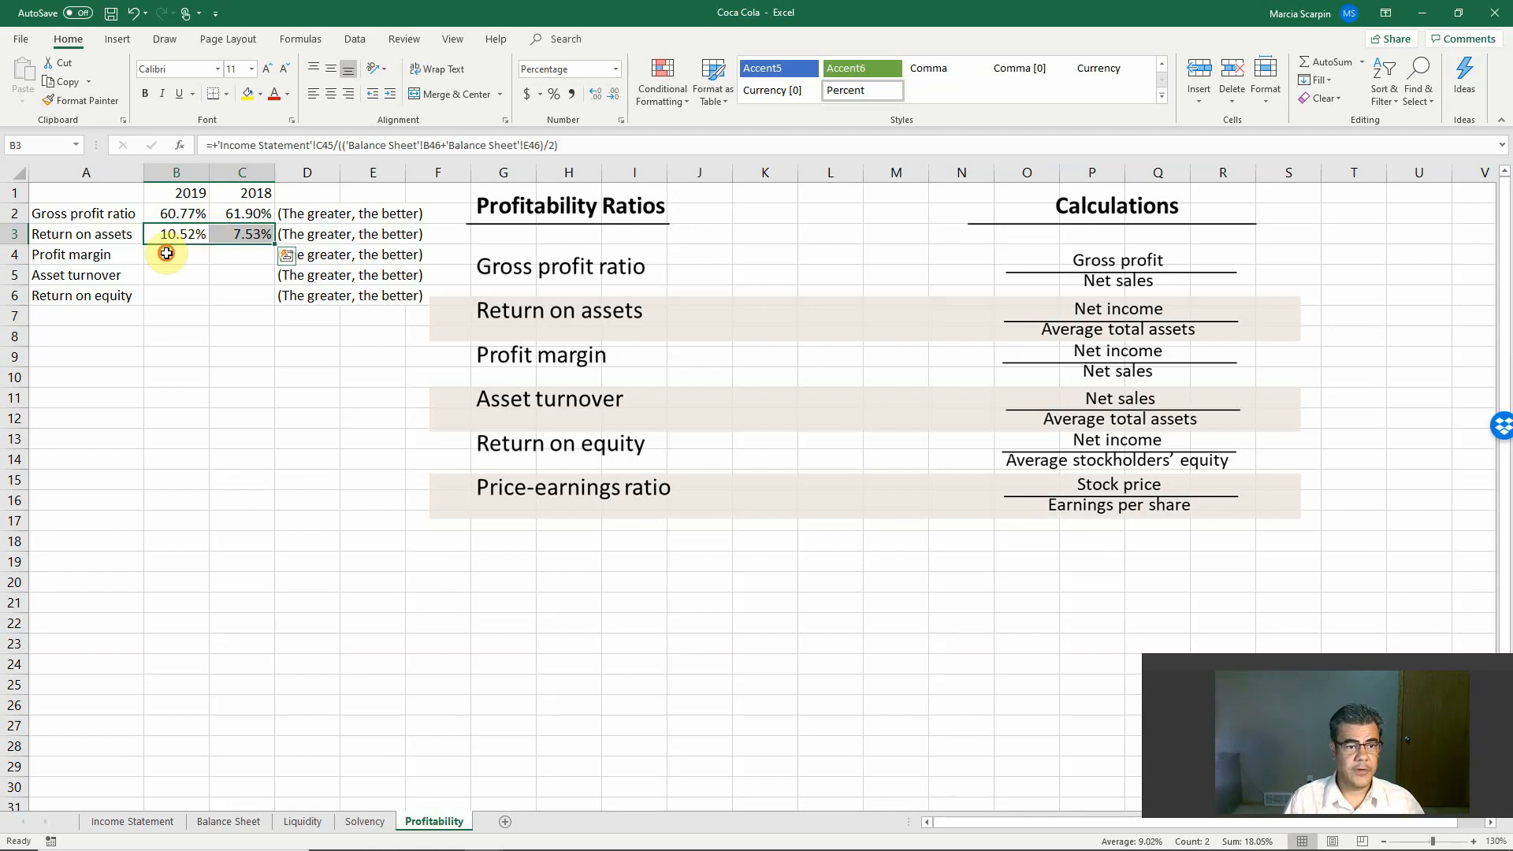
pyautogui.click(192, 253)
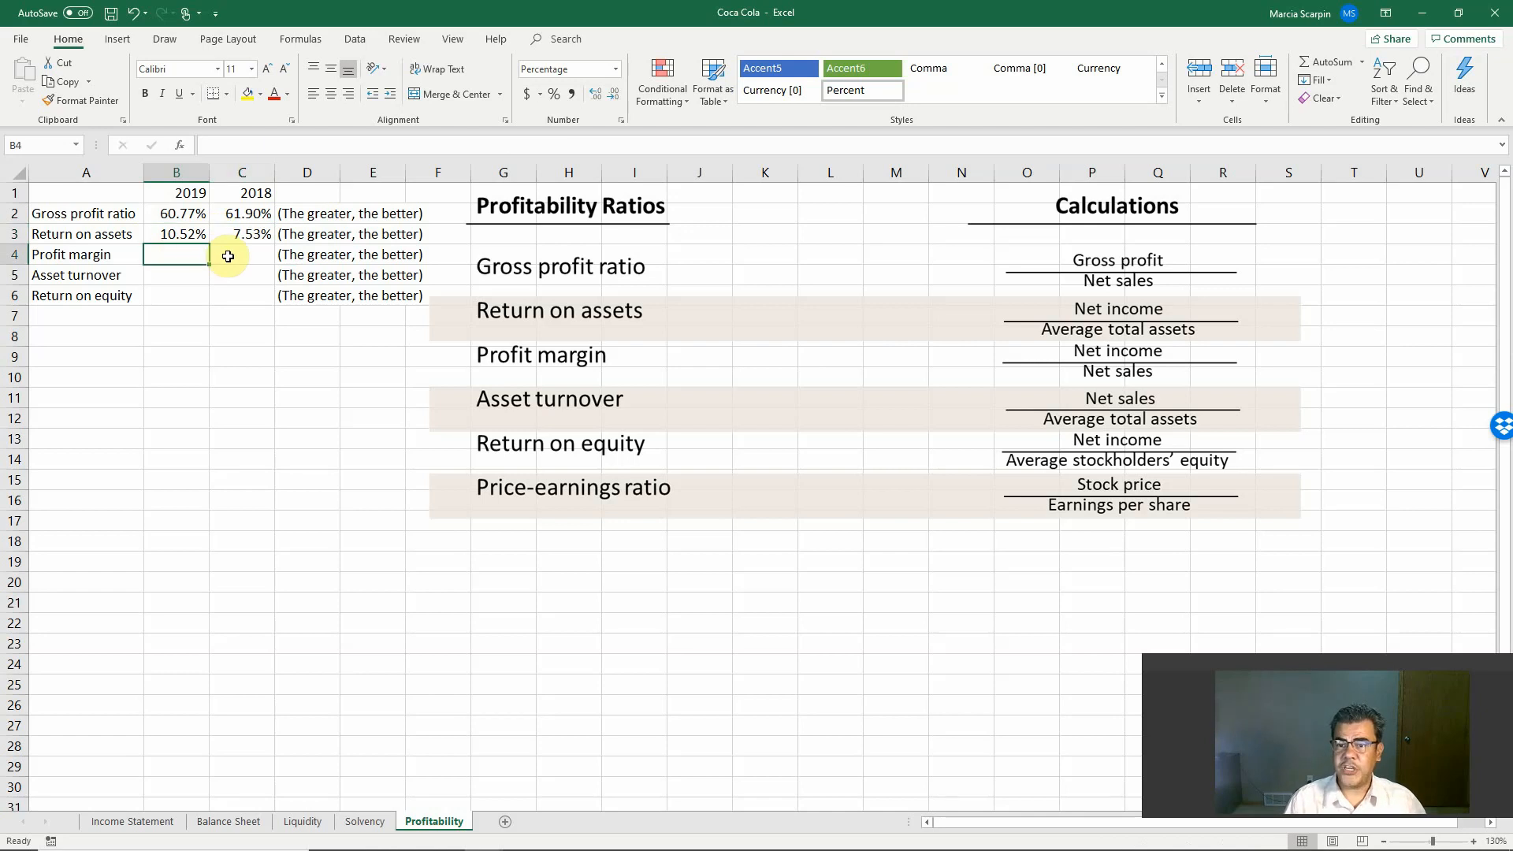
pyautogui.write('+')
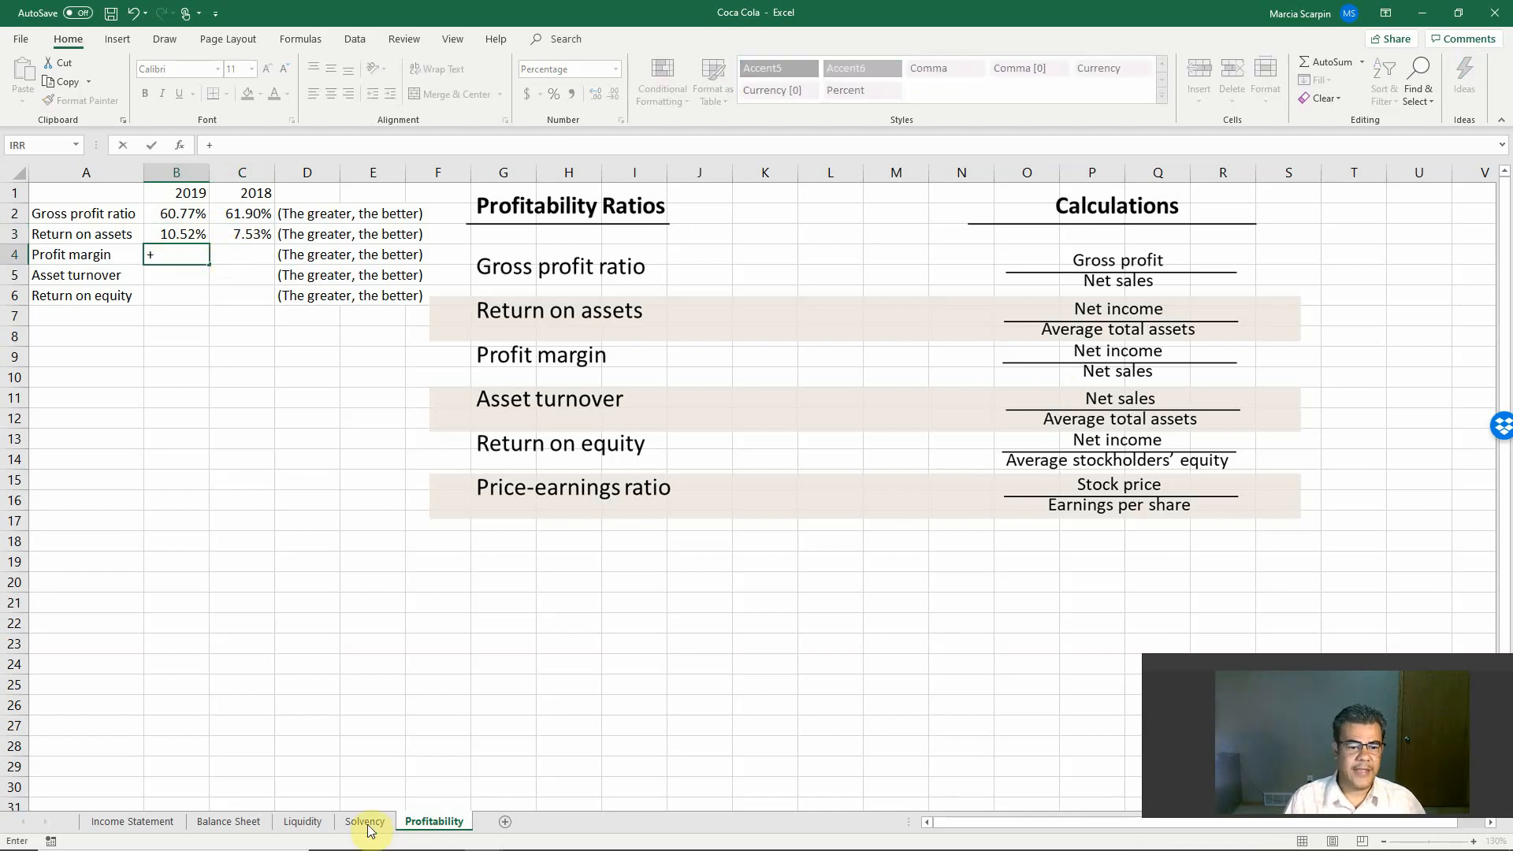
pyautogui.click(134, 824)
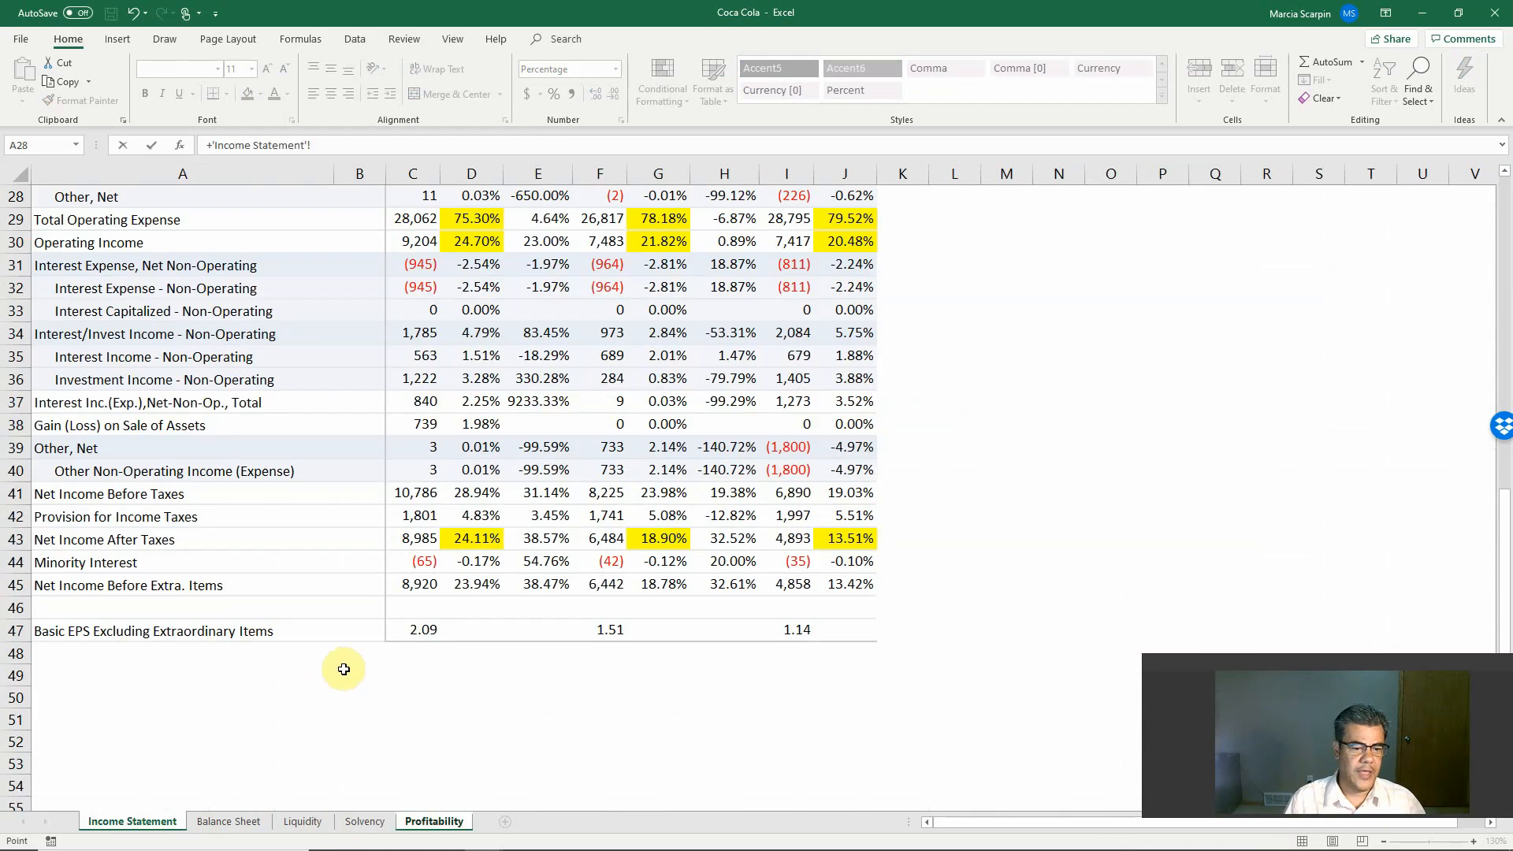
pyautogui.click(432, 580)
pyautogui.write('/')
pyautogui.scroll(6, 471, 584)
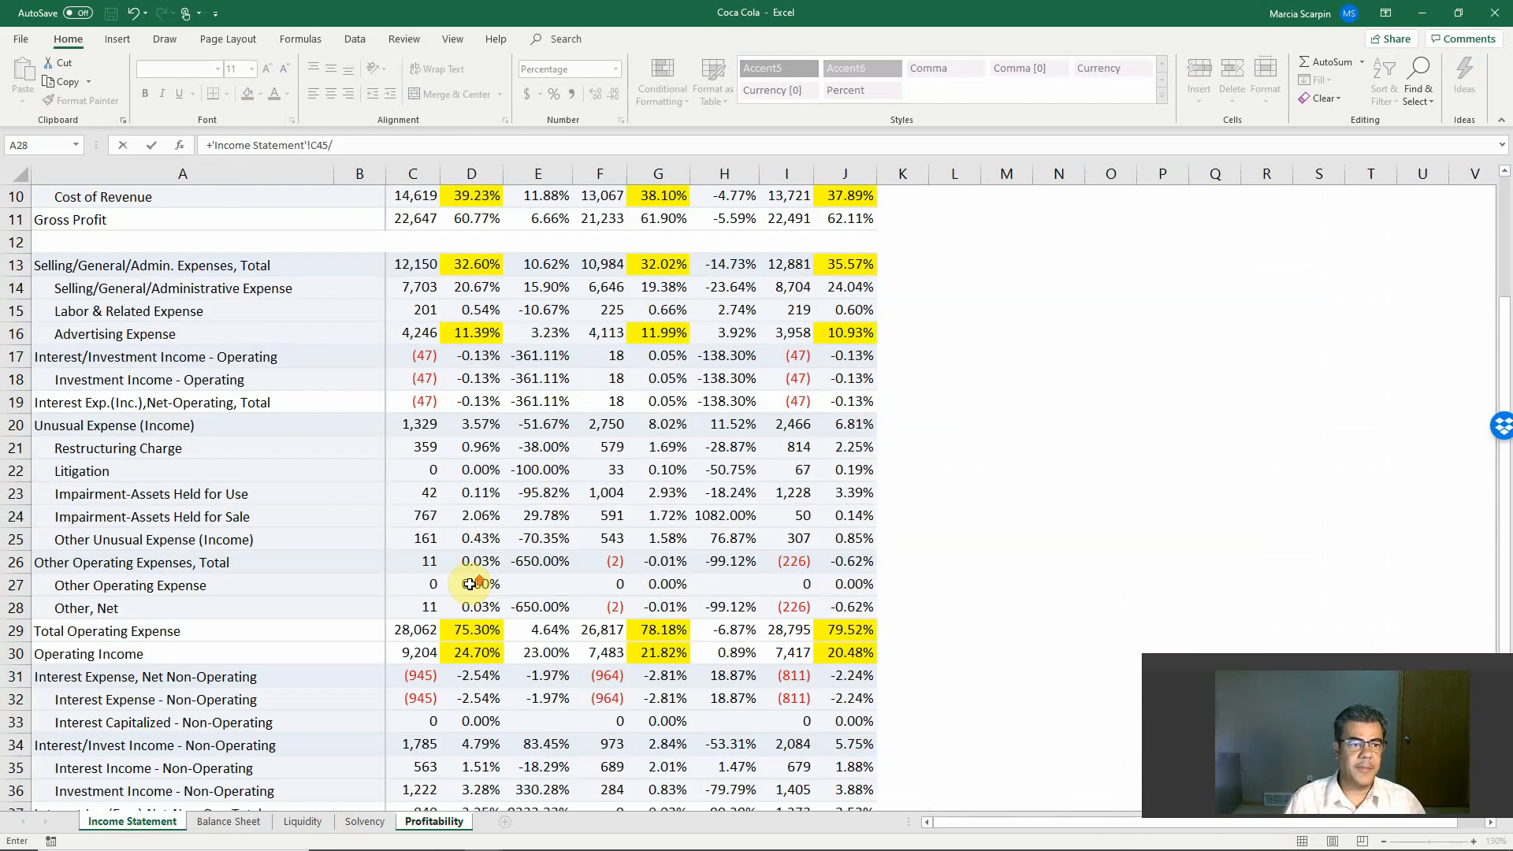
pyautogui.scroll(3, 470, 584)
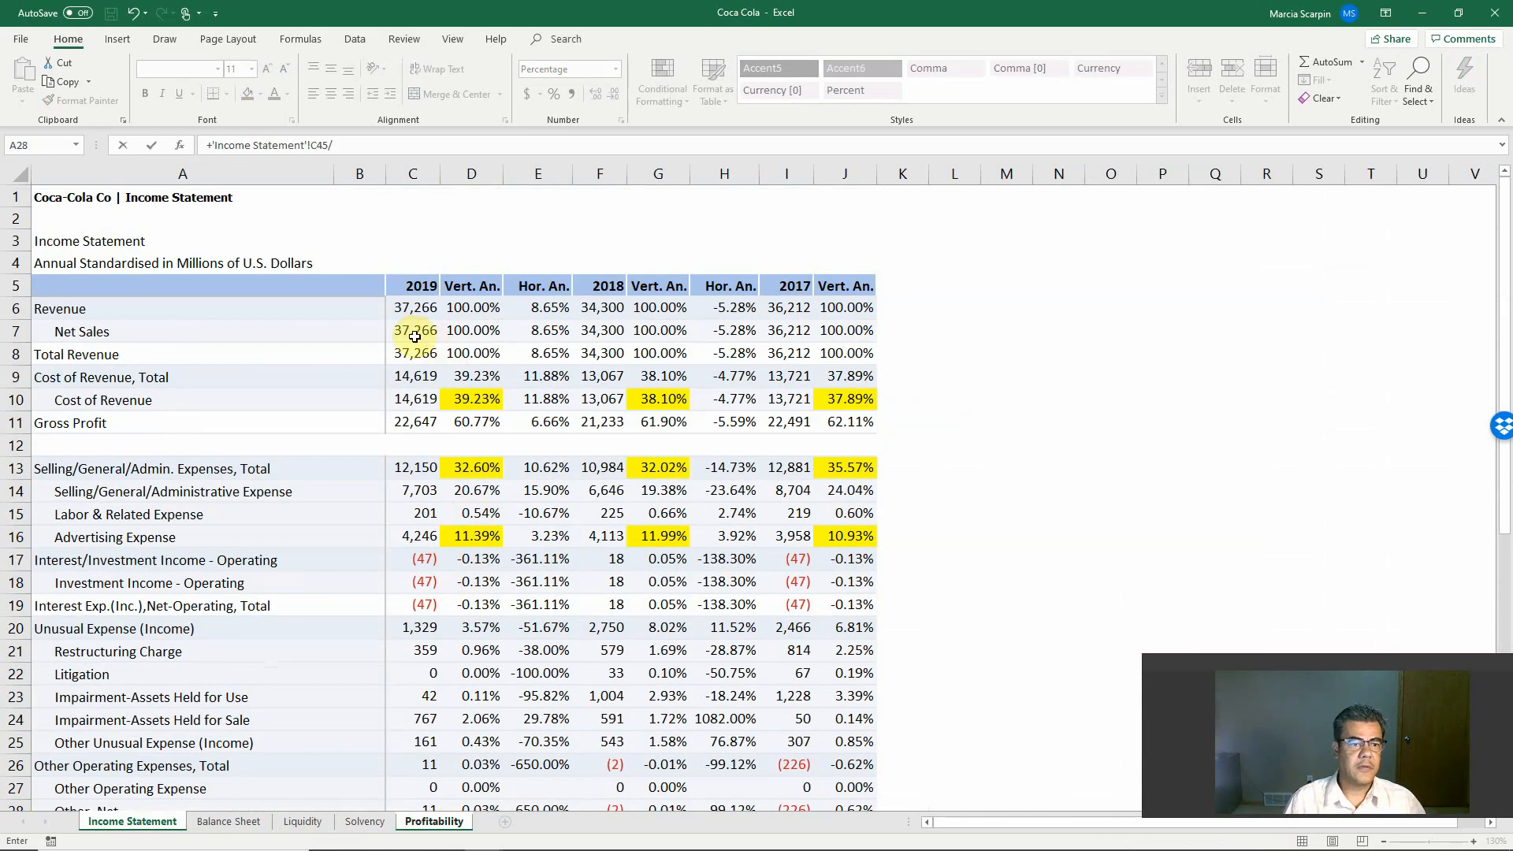
pyautogui.click(414, 337)
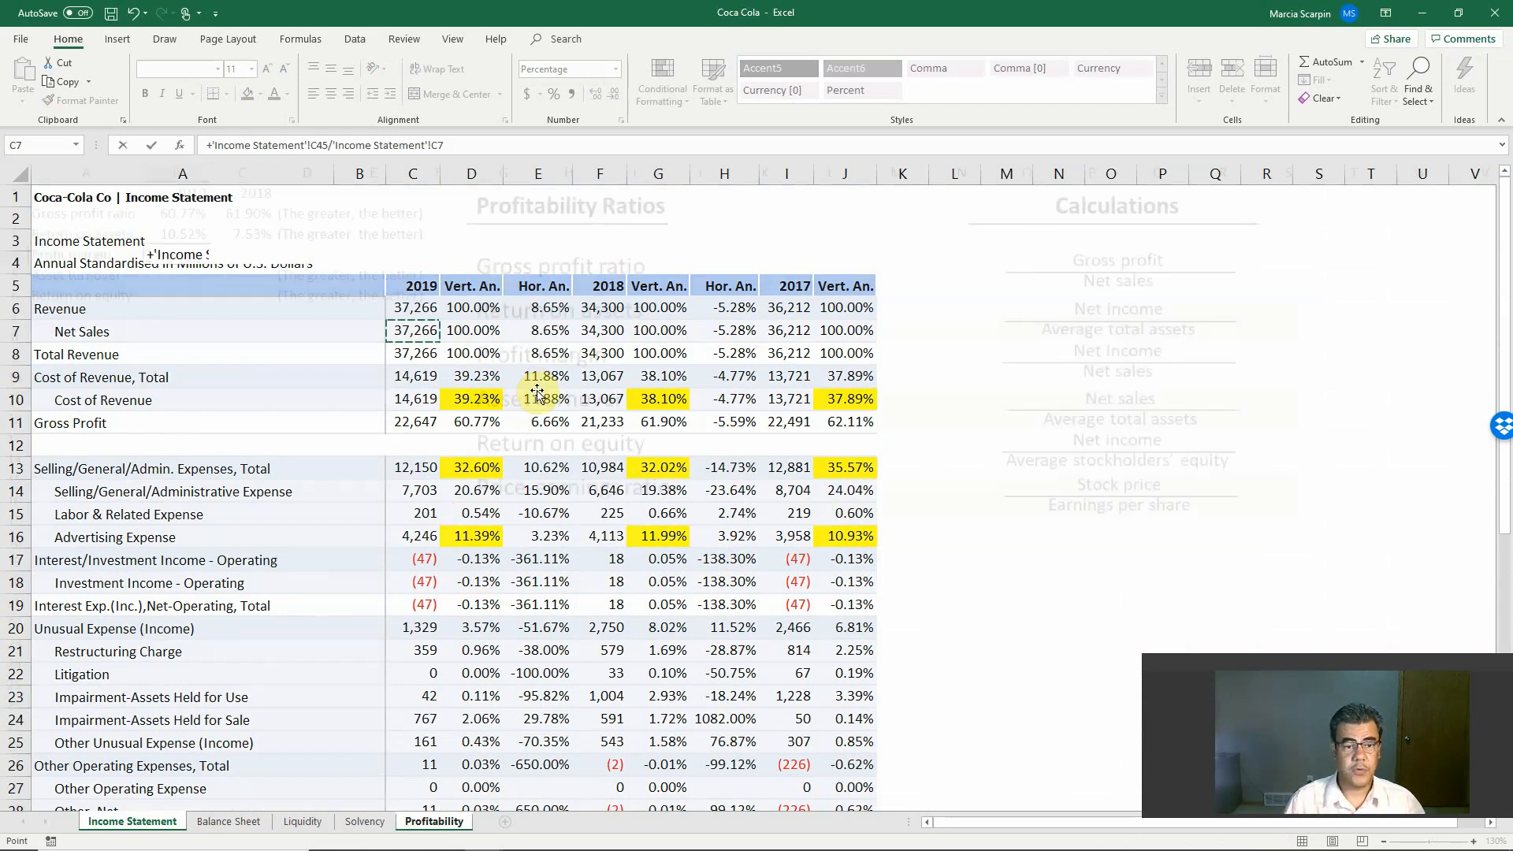
pyautogui.press('Return')
# Step: Try to reuse the B4 profit margin formula for 2018 by copying it into C4
pyautogui.press('Up')
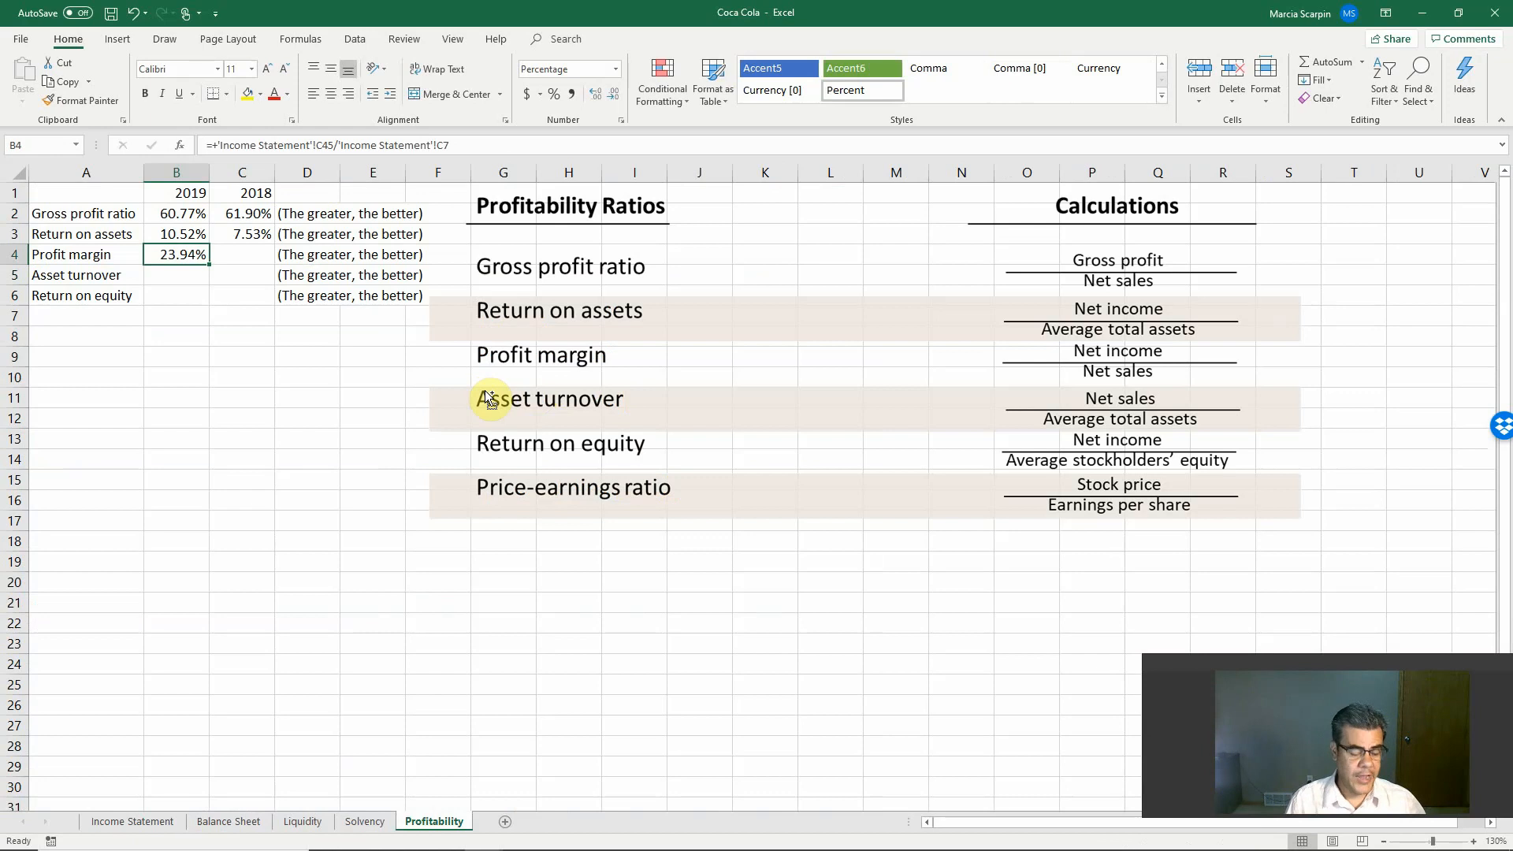
pyautogui.hotkey('ctrl', 'c')
pyautogui.press('Right')
pyautogui.hotkey('ctrl', 'v')
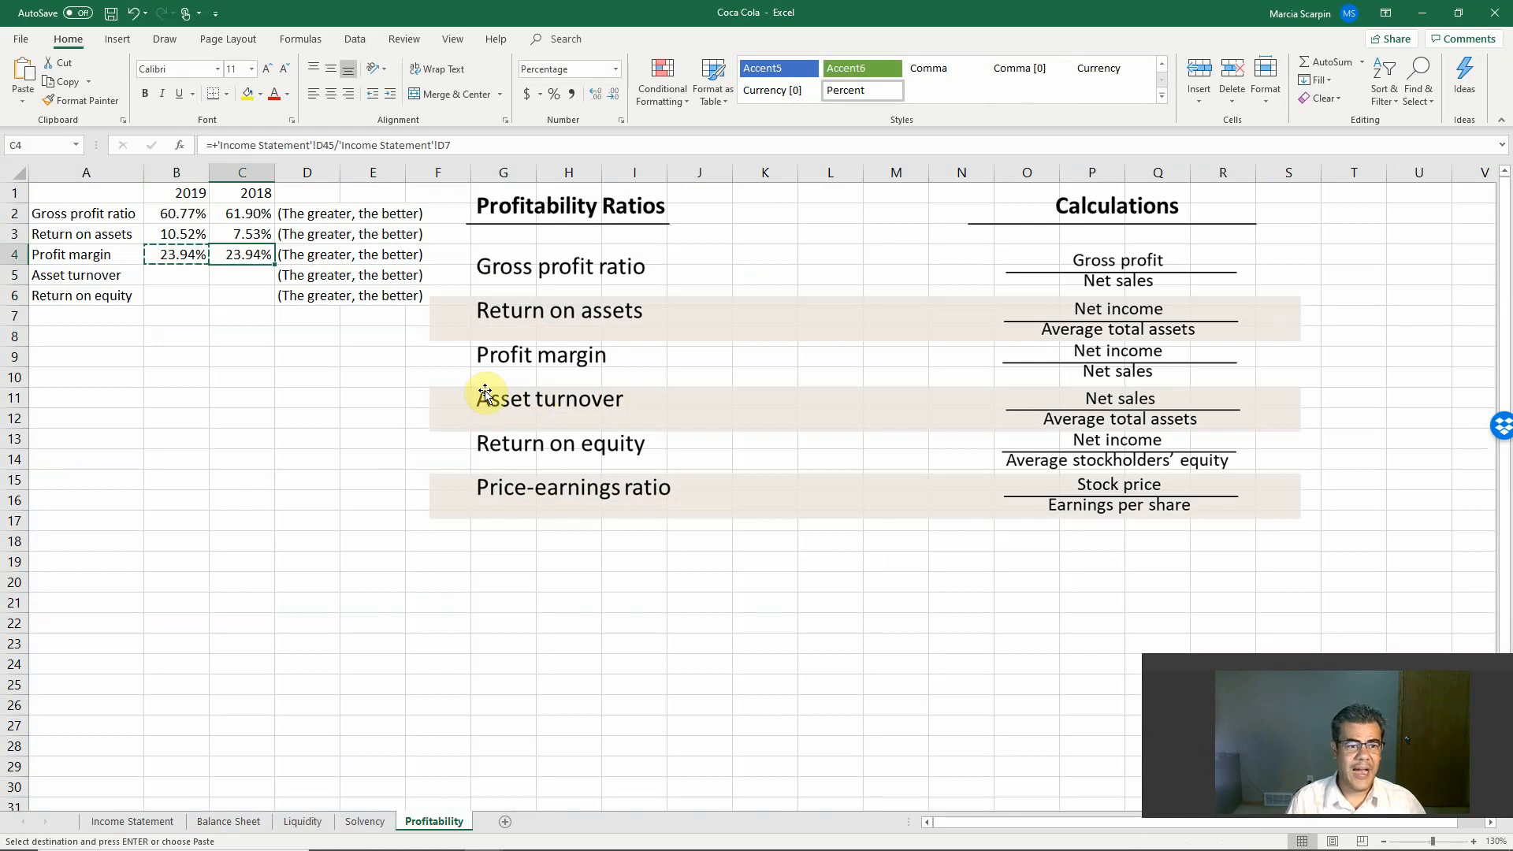
pyautogui.press('Delete')
# Step: Calculate the 2018 profit margin in C4 by dividing net income in Income Statement F45 by net sales in F7
pyautogui.write('+')
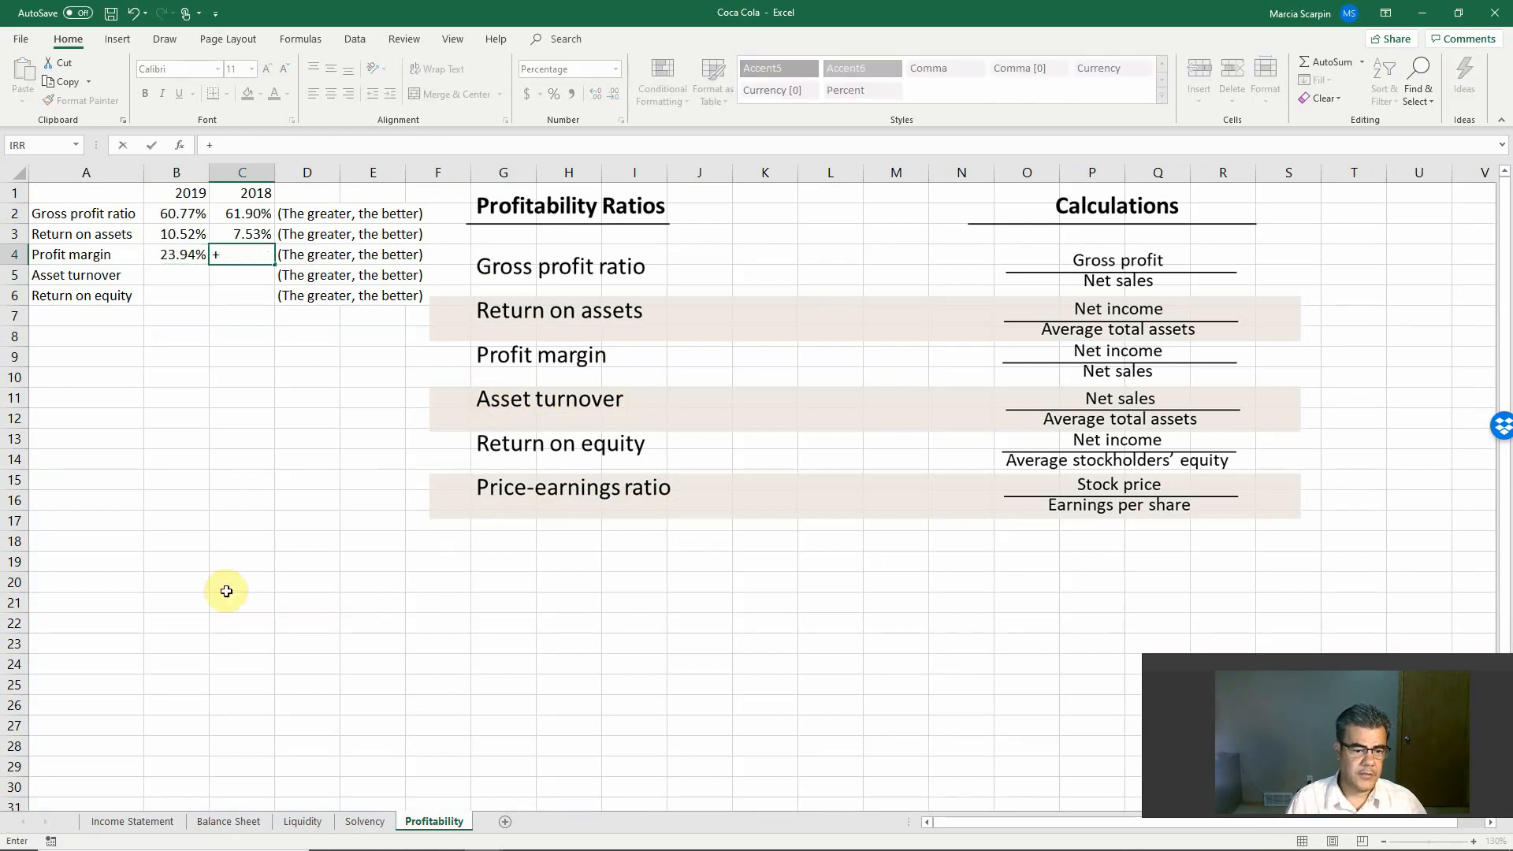
pyautogui.click(149, 825)
pyautogui.scroll(-6, 615, 670)
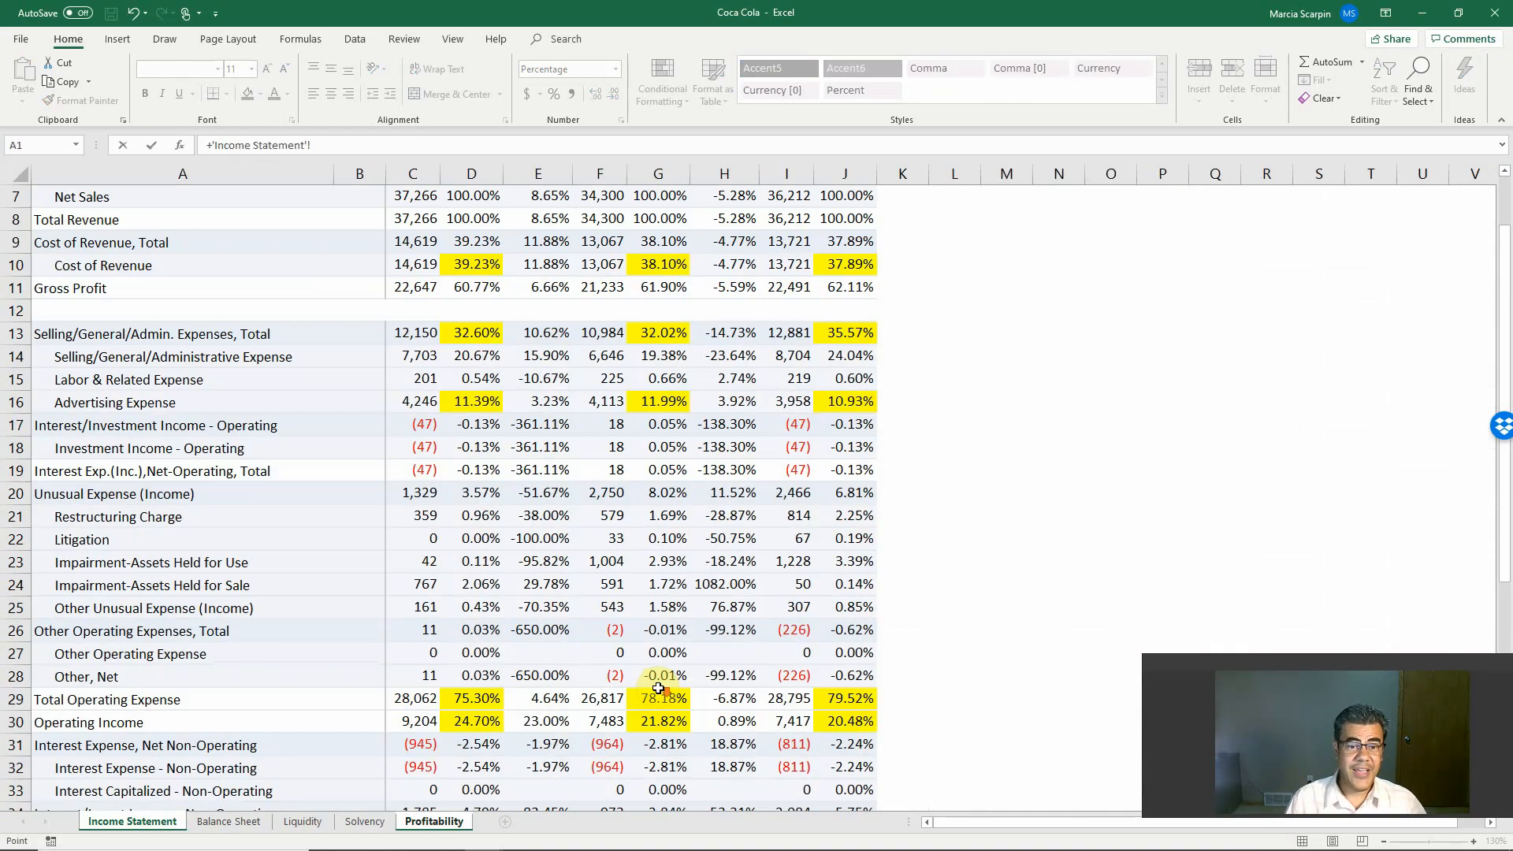
pyautogui.scroll(-2, 653, 688)
pyautogui.click(600, 652)
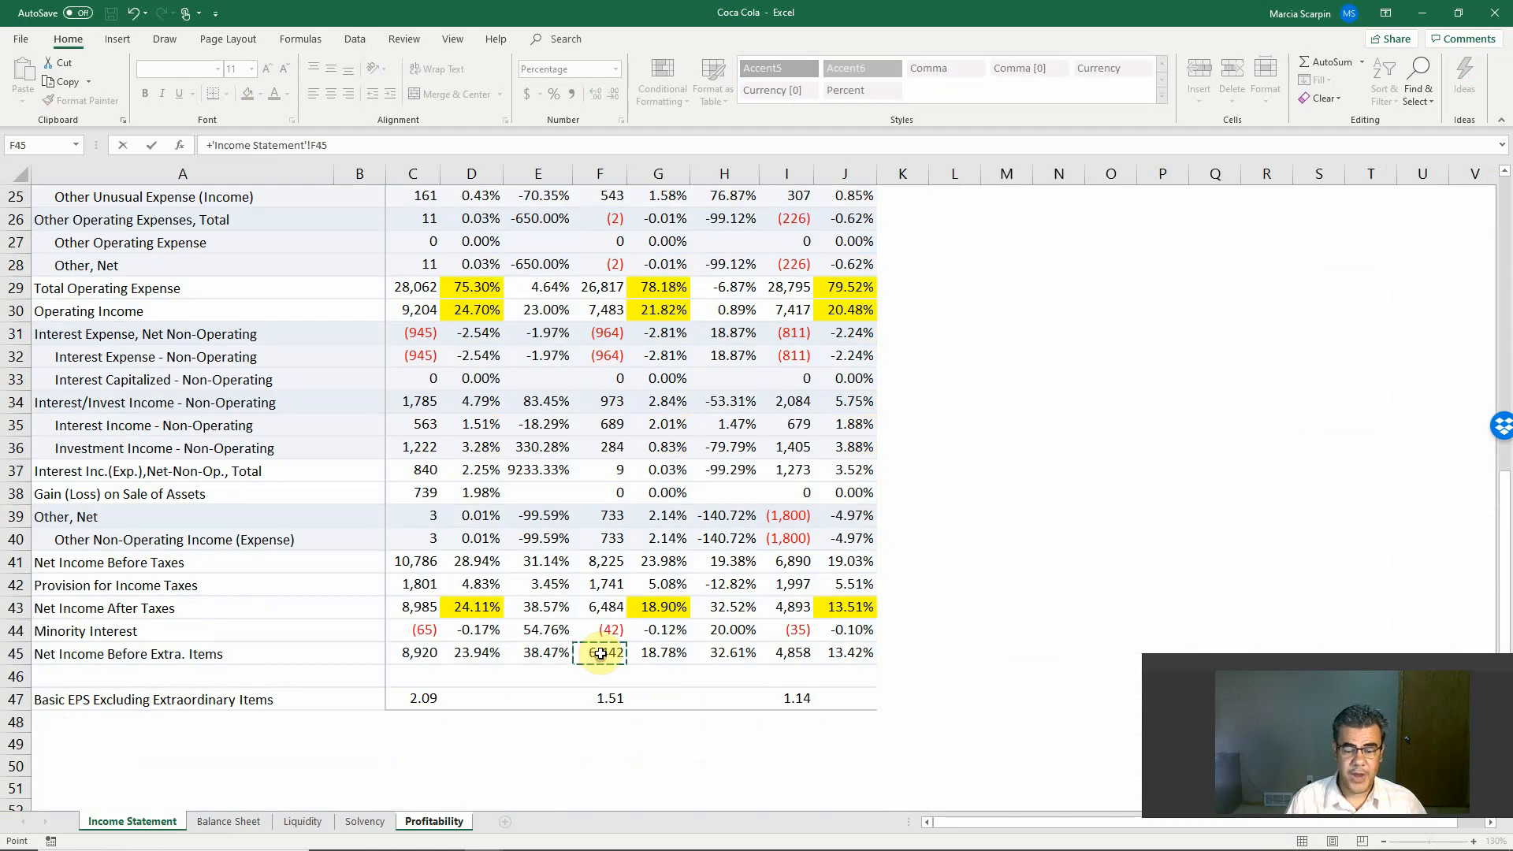
pyautogui.write('/')
pyautogui.scroll(8, 601, 652)
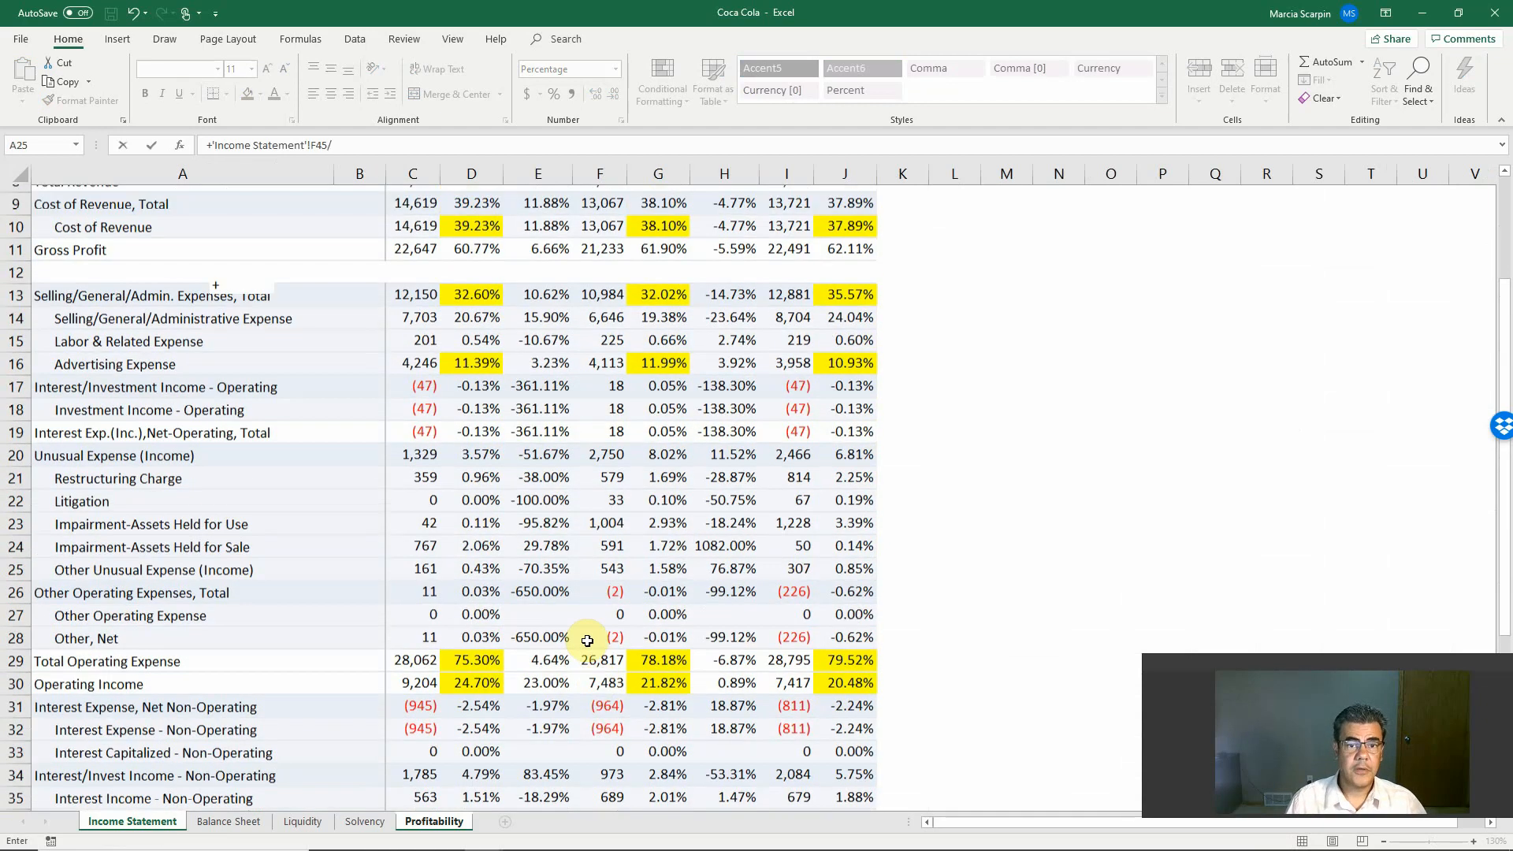
pyautogui.click(600, 329)
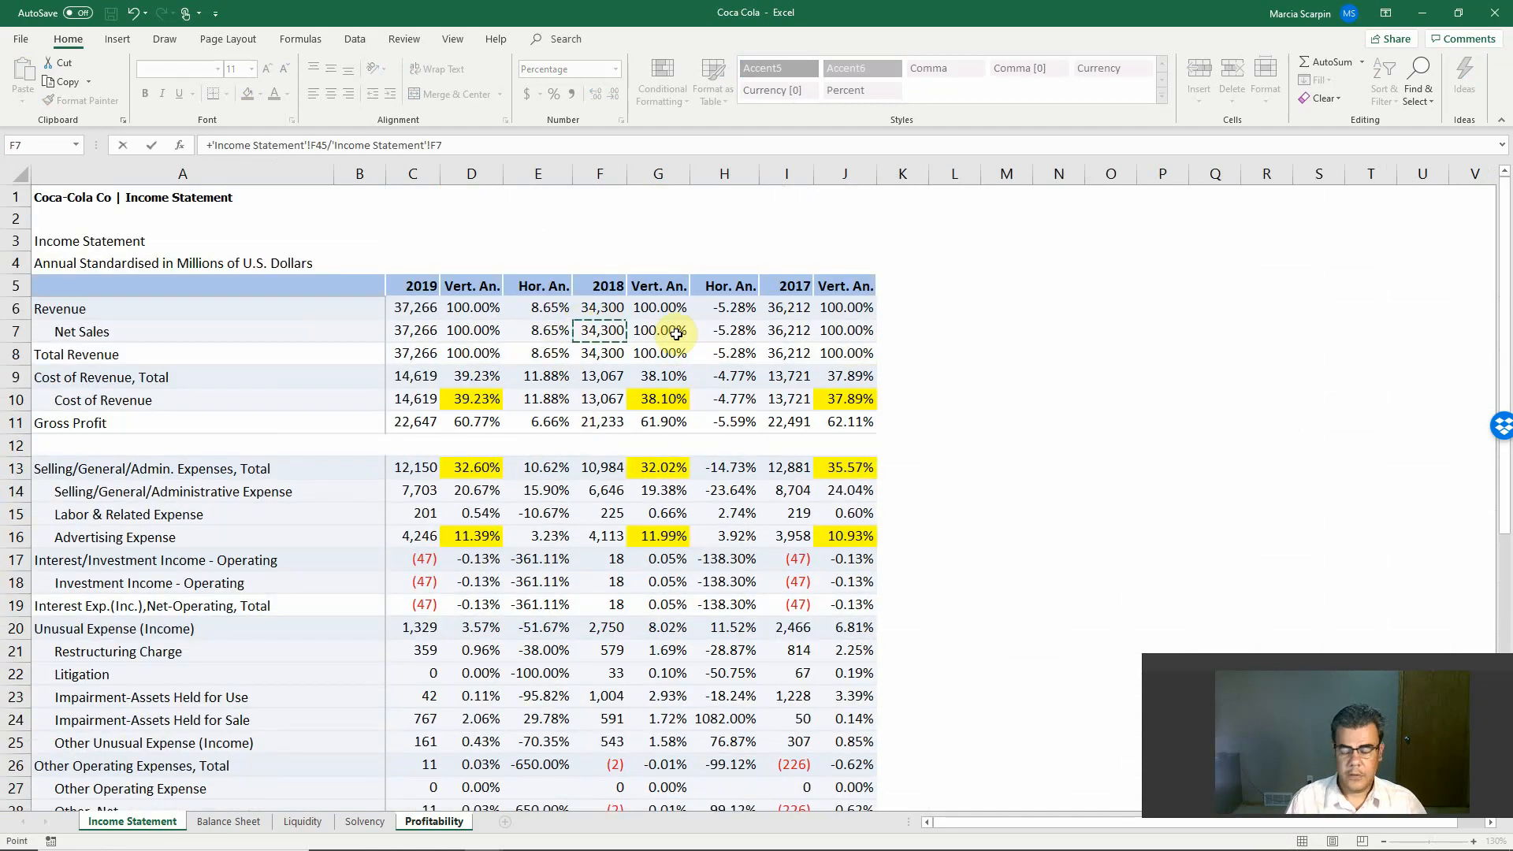
pyautogui.press('Return')
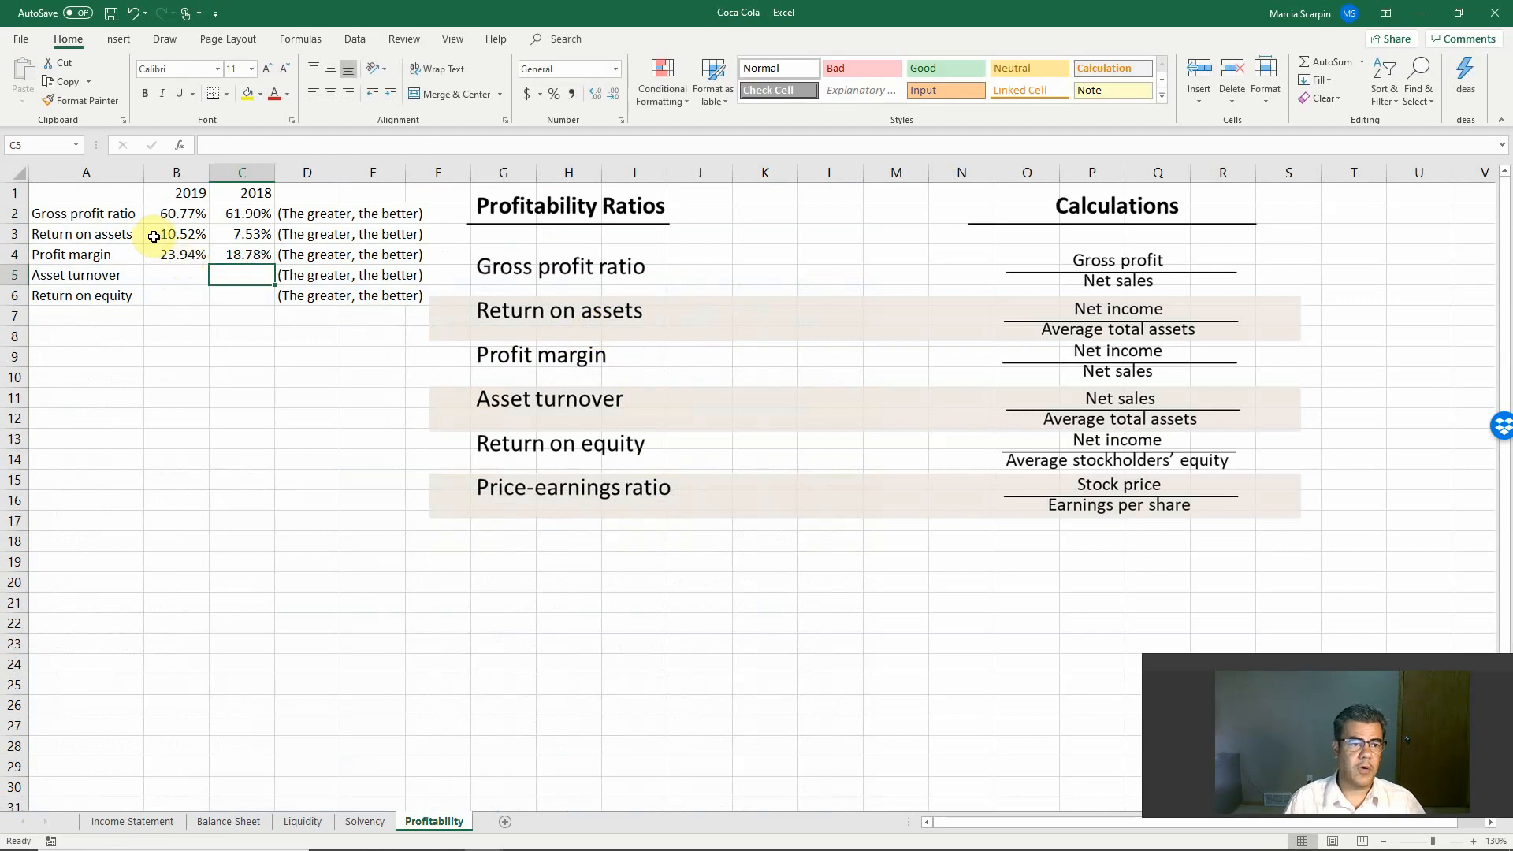
# Step: Compare the gross profit ratios in B2:C2 with the profit margins in B4:C4 and dismiss the Dropbox notification
pyautogui.moveTo(169, 214); pyautogui.dragTo(245, 214)
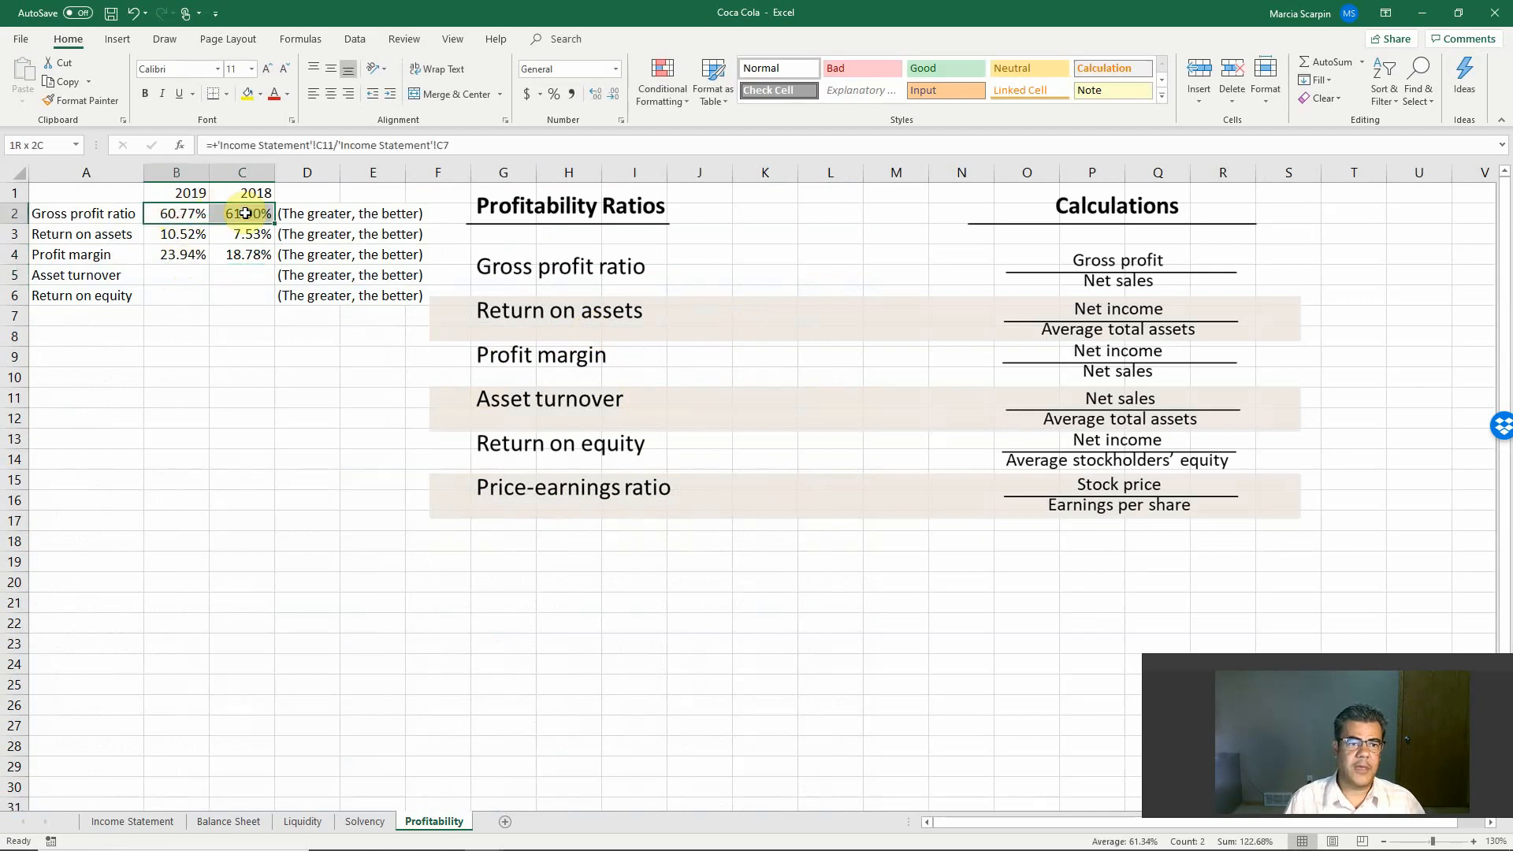
pyautogui.moveTo(167, 255); pyautogui.dragTo(244, 255)
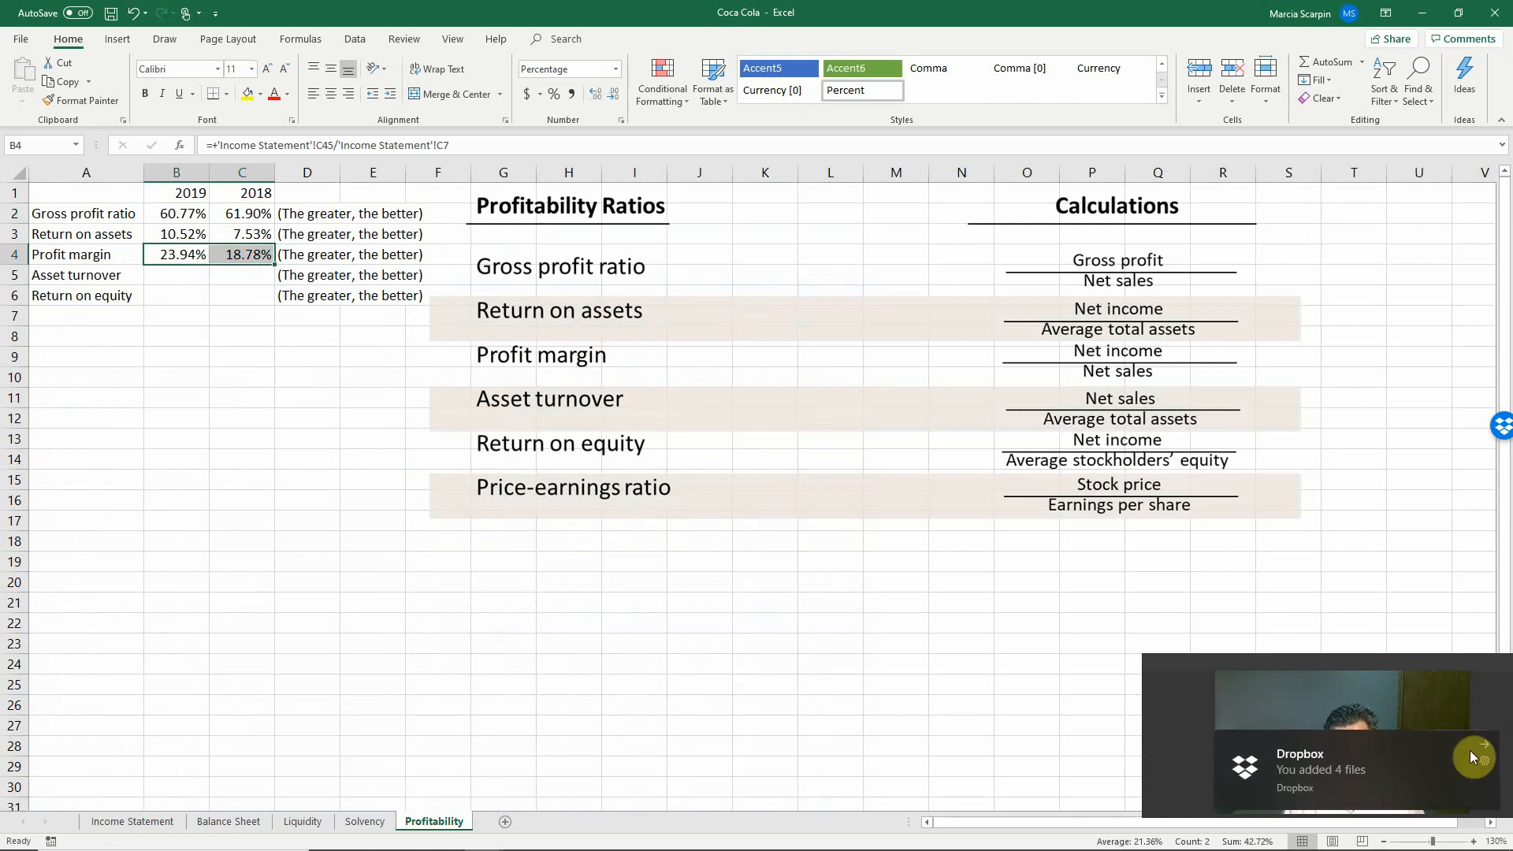
pyautogui.click(1478, 745)
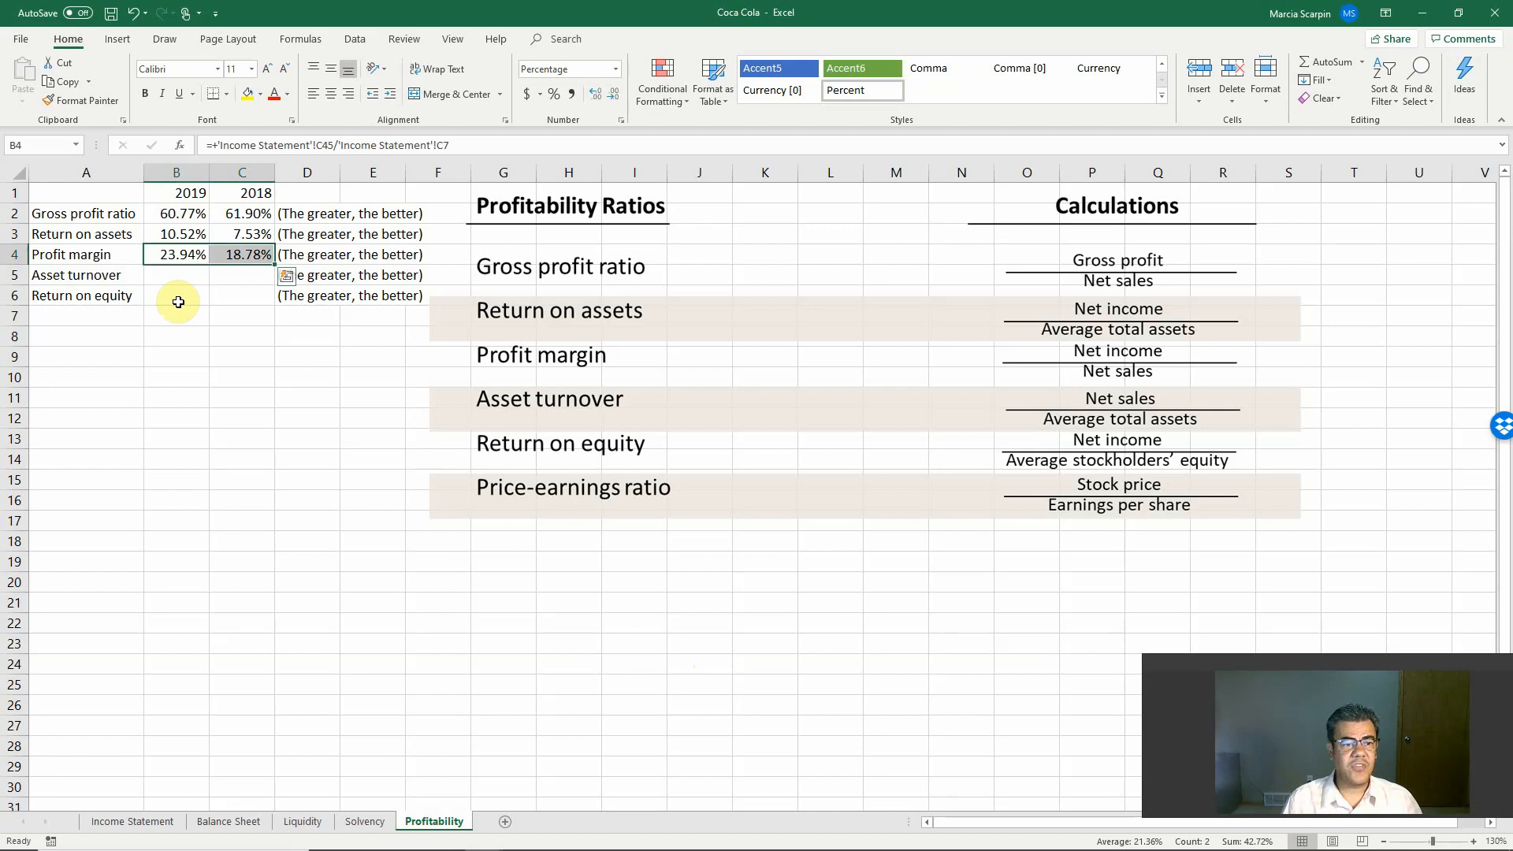
# Step: Add the label "Price-earnings ratio" in A7 and widen column A to fit it
pyautogui.click(91, 315)
pyautogui.write('P')
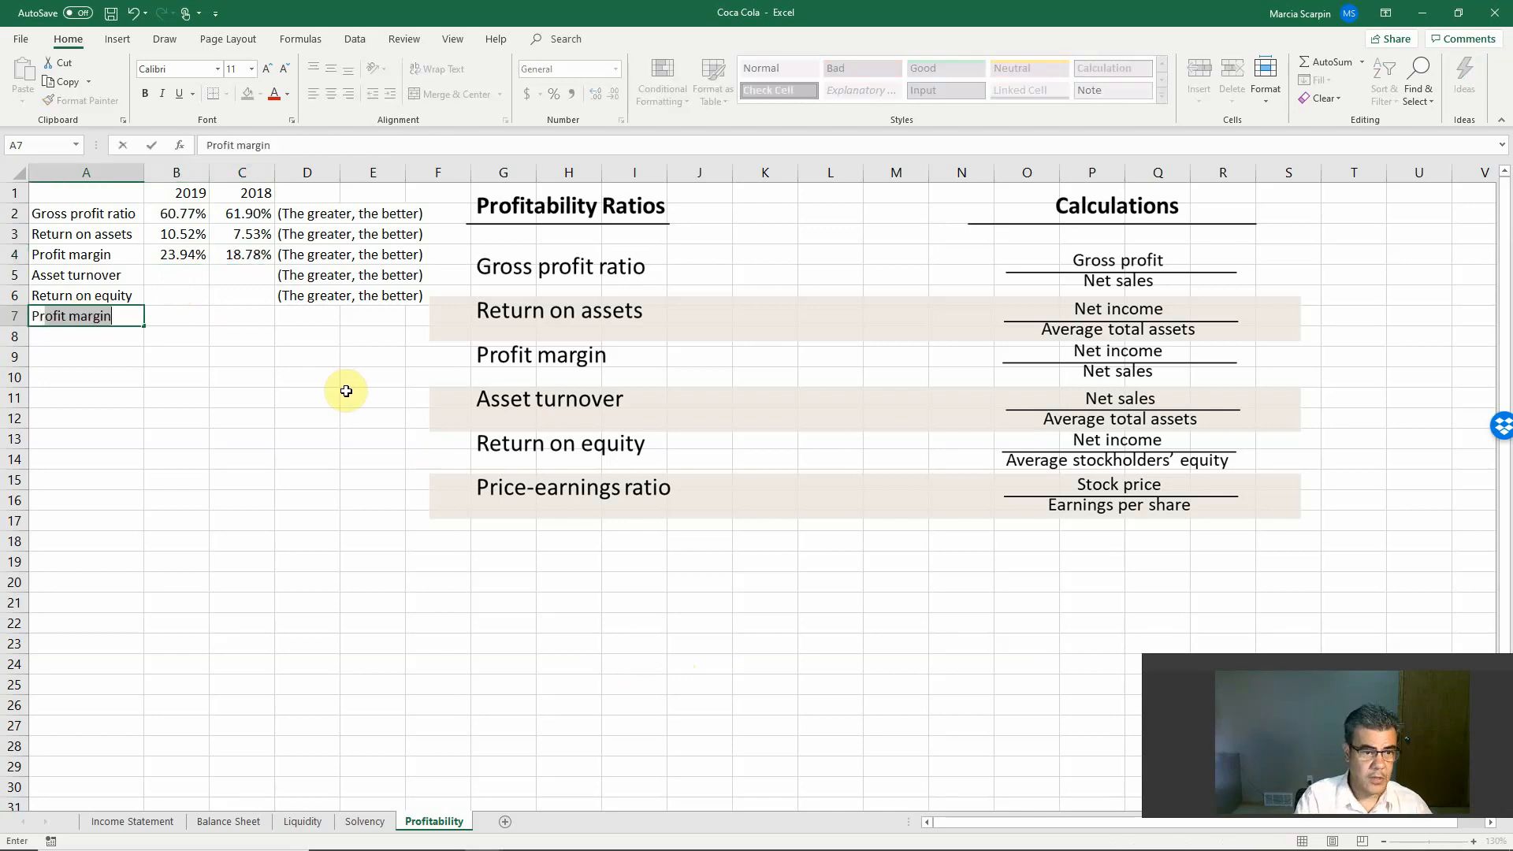
pyautogui.write('rice-ea')
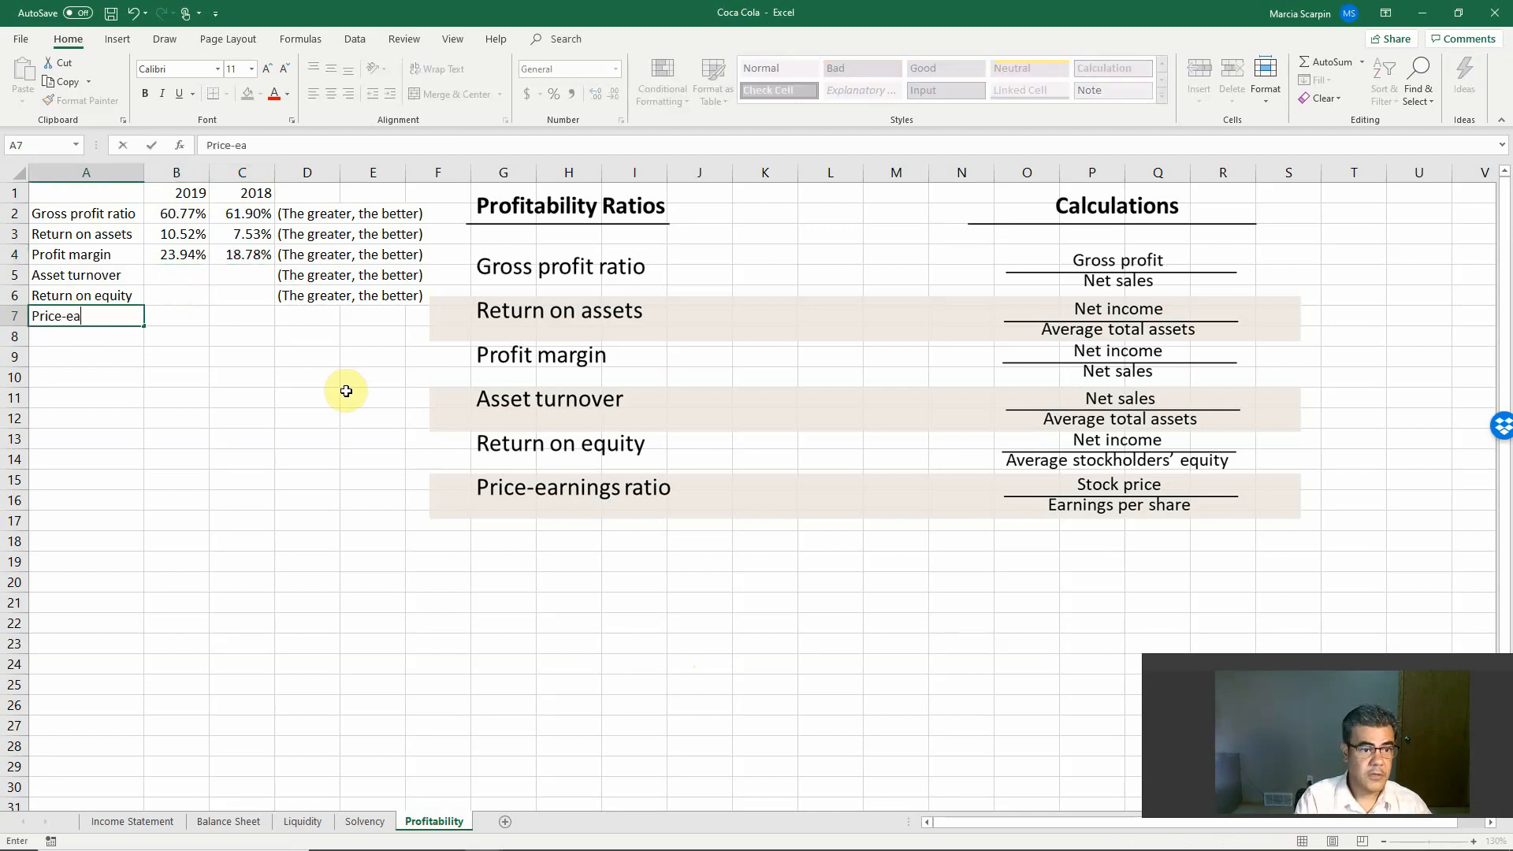
pyautogui.write('rnings rati')
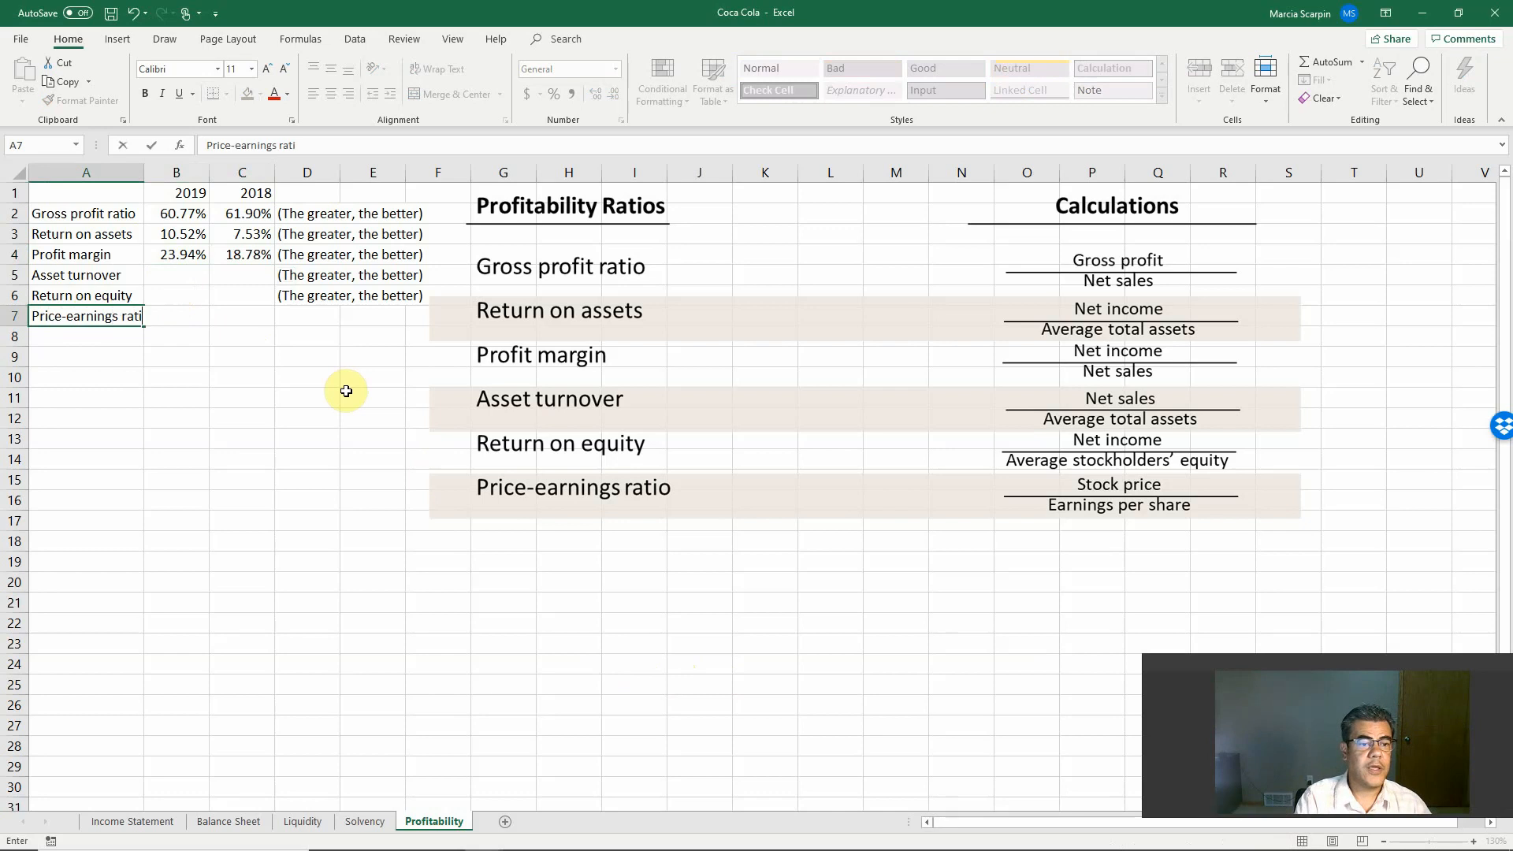
pyautogui.write('o')
pyautogui.press('Return')
pyautogui.moveTo(144, 174); pyautogui.dragTo(162, 175)
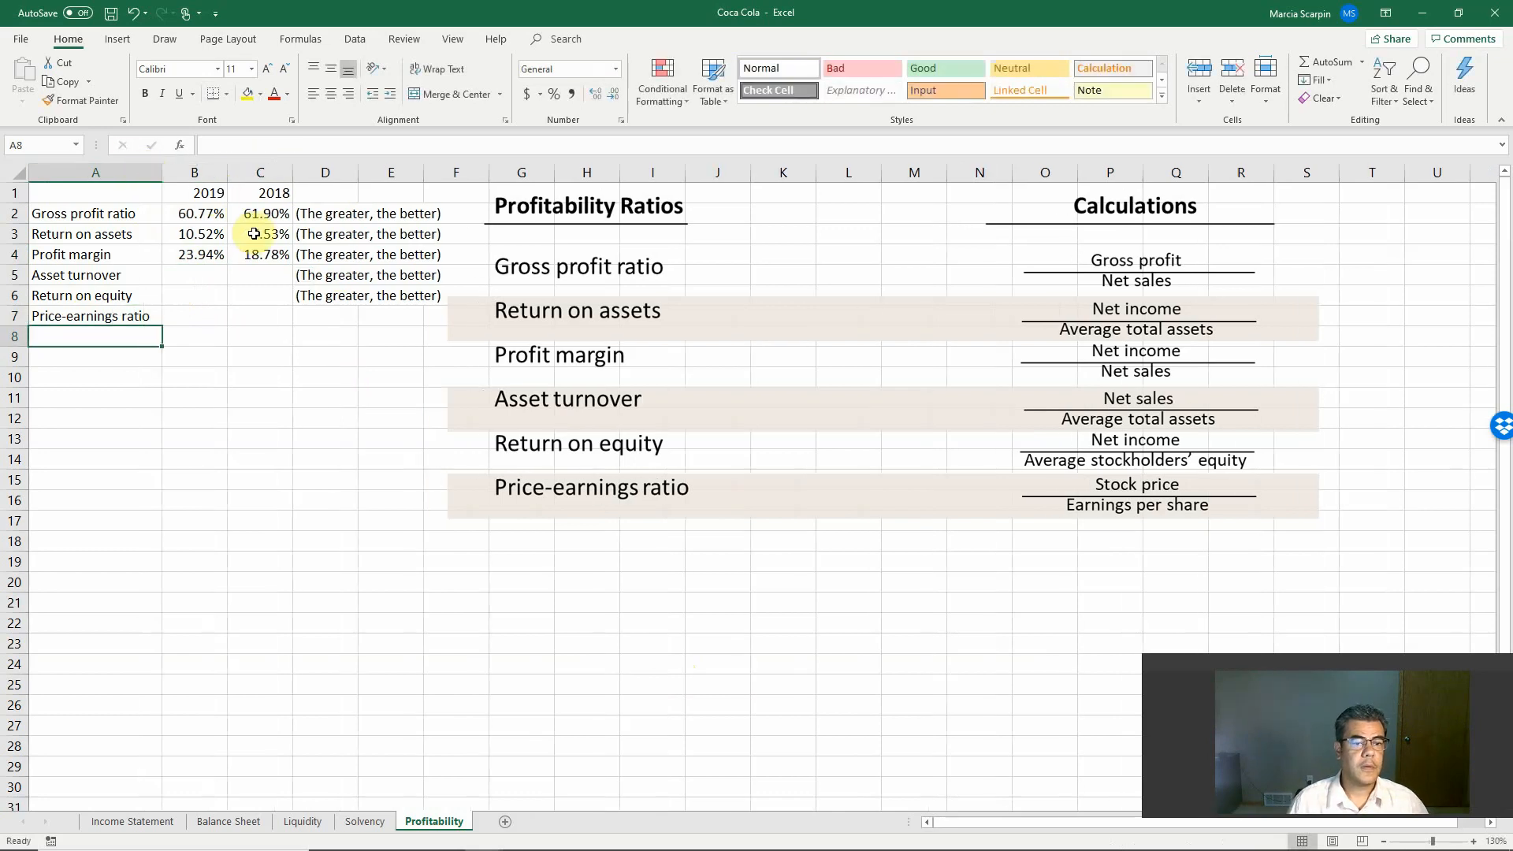
# Step: Start the 2019 asset turnover formula in B5 with net sales from Income Statement C7 as the numerator
pyautogui.click(207, 274)
pyautogui.write('+')
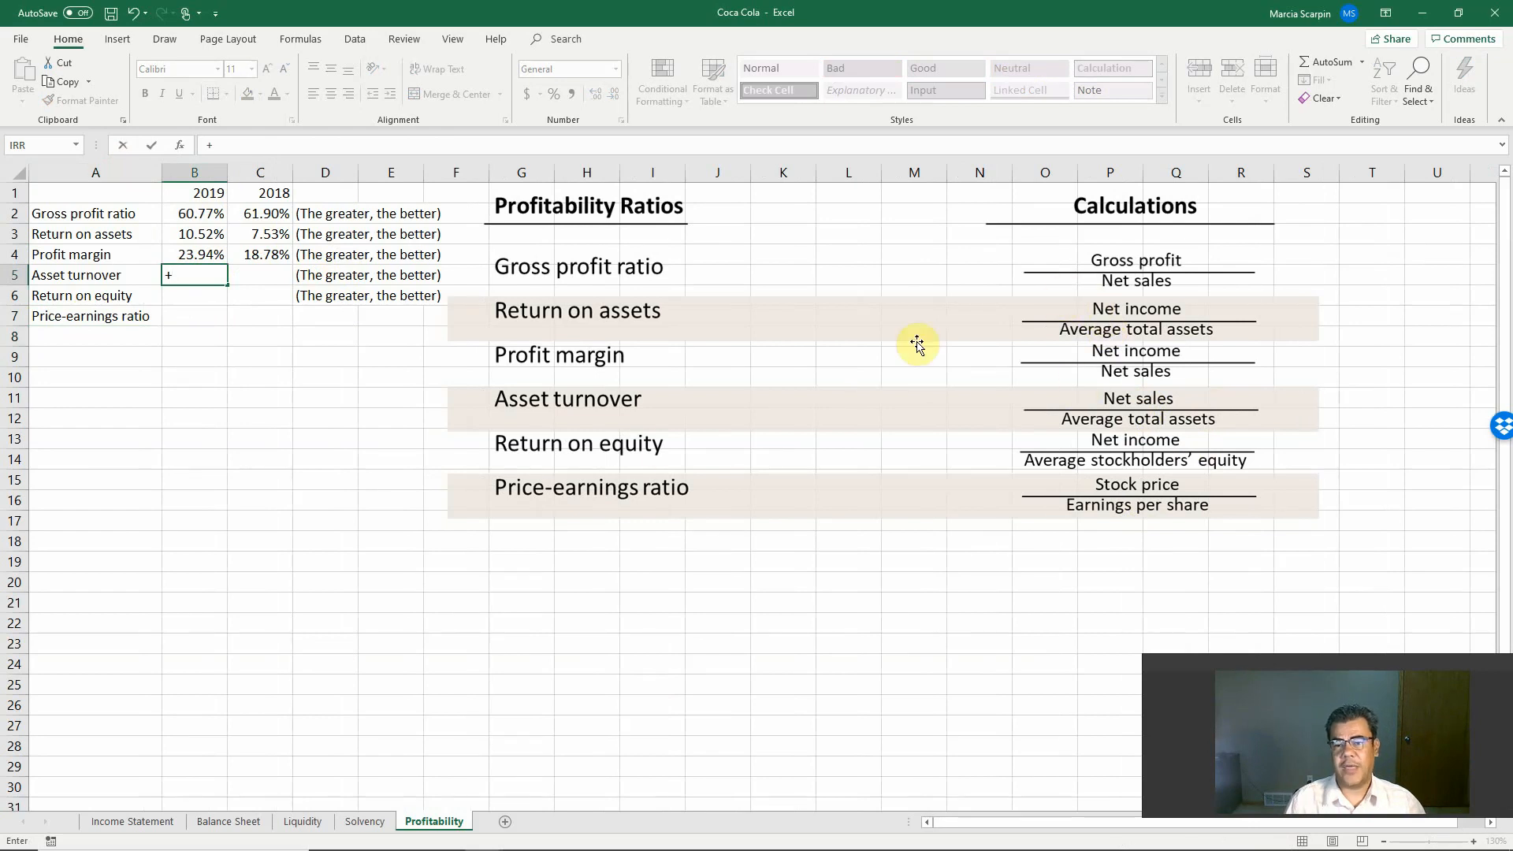
pyautogui.click(130, 821)
pyautogui.click(435, 332)
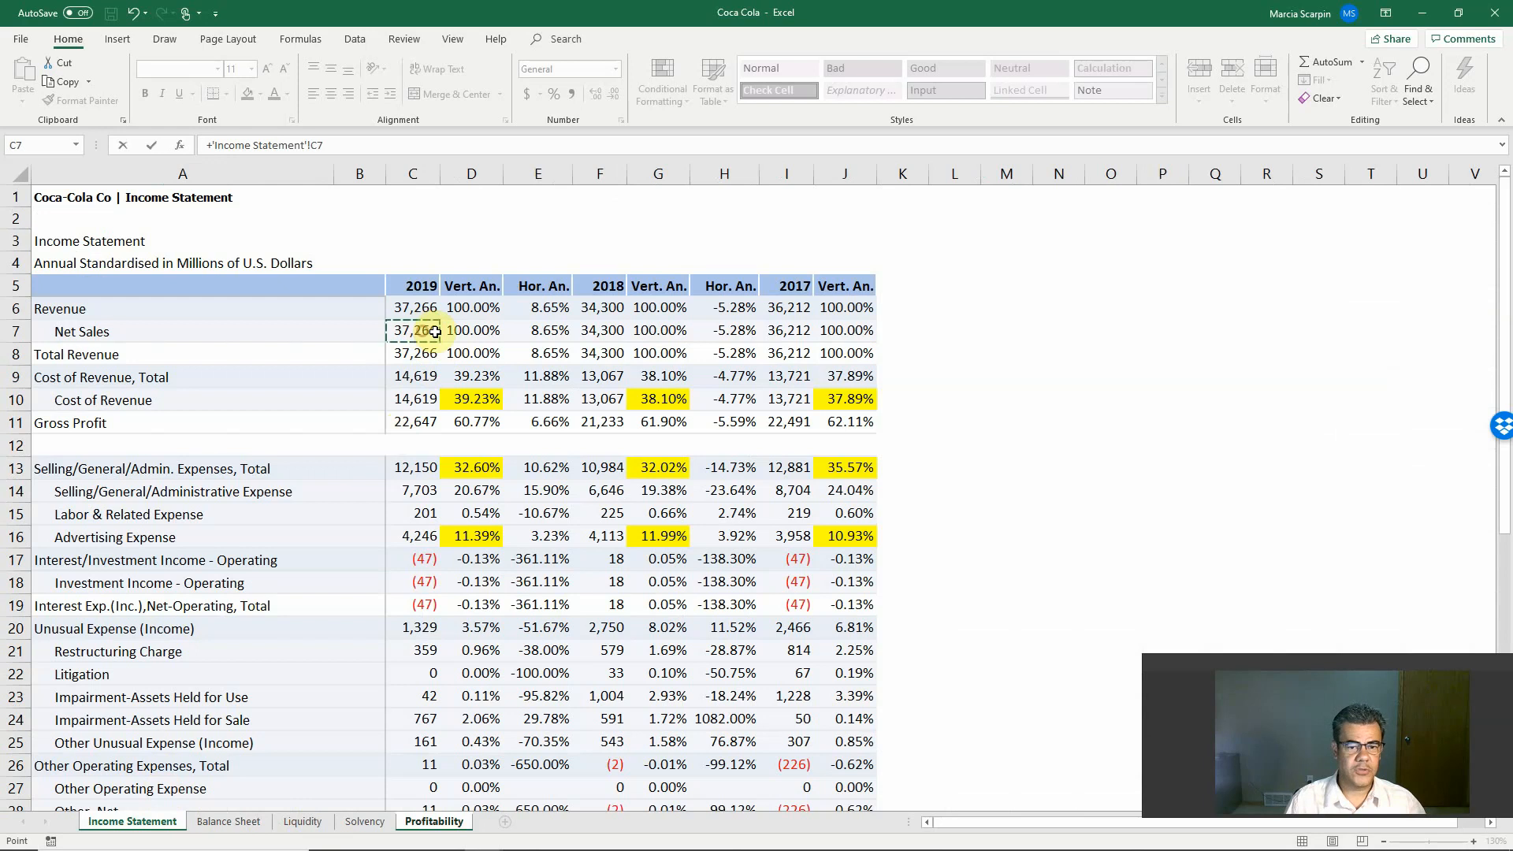
# Step: Divide the B5 formula by average total assets, the sum of Balance Sheet B46 and E46 divided by 2
pyautogui.write('/((')
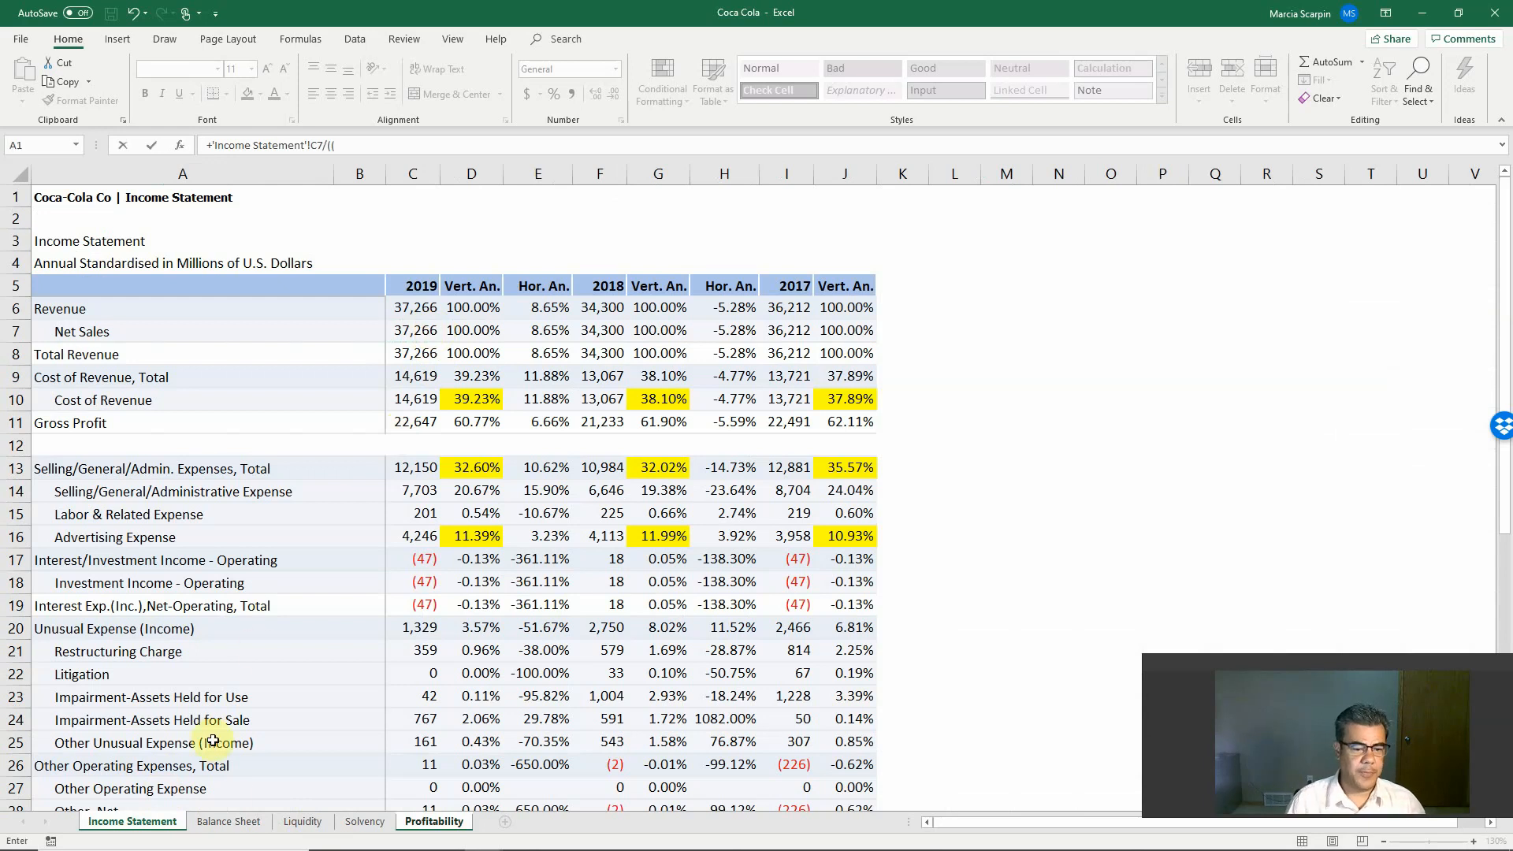
pyautogui.click(243, 822)
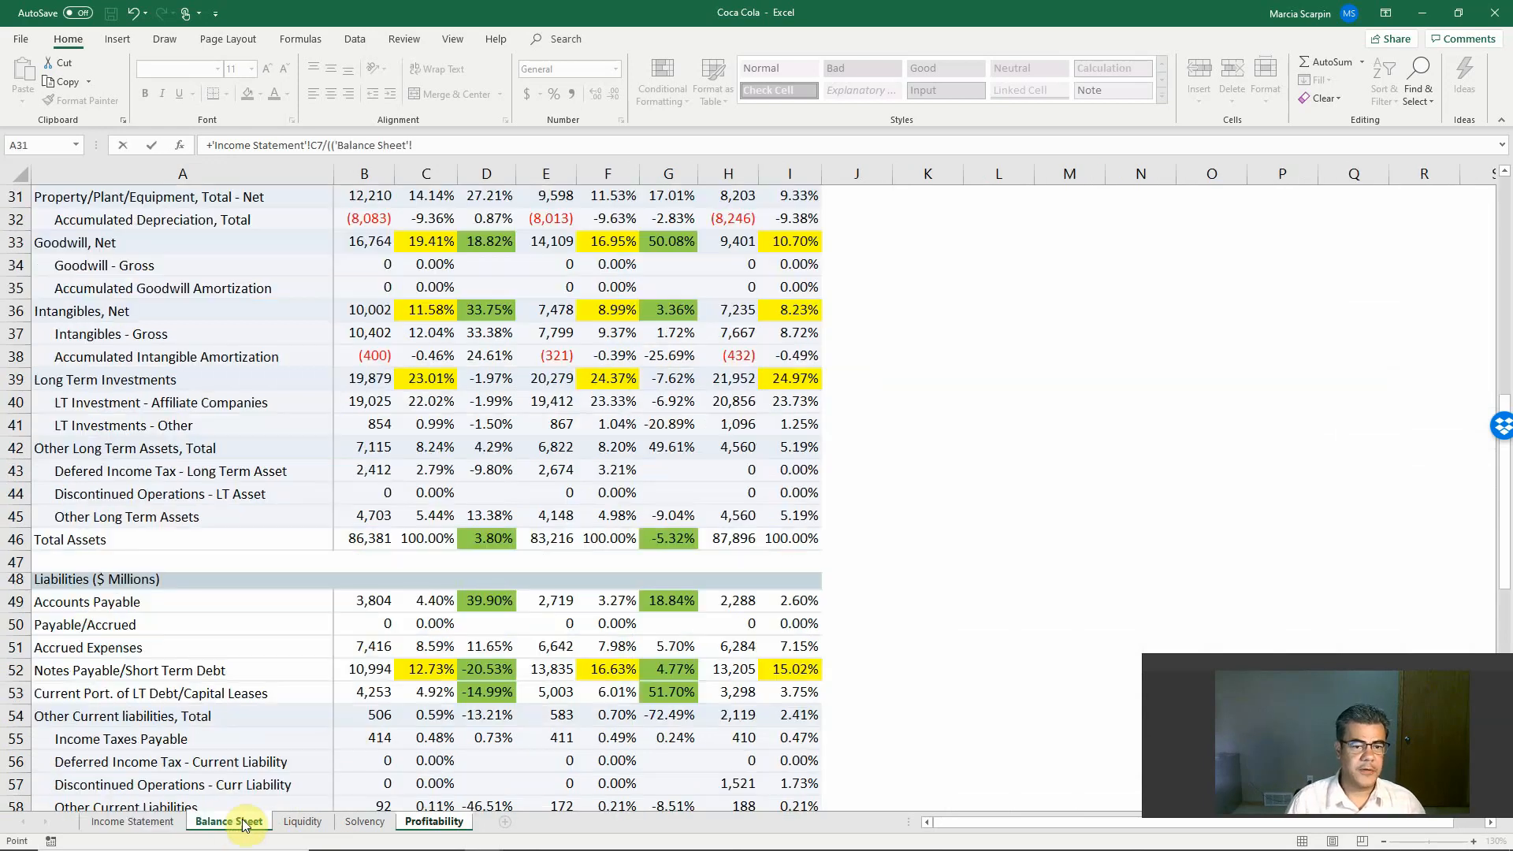
pyautogui.click(359, 532)
pyautogui.write('+')
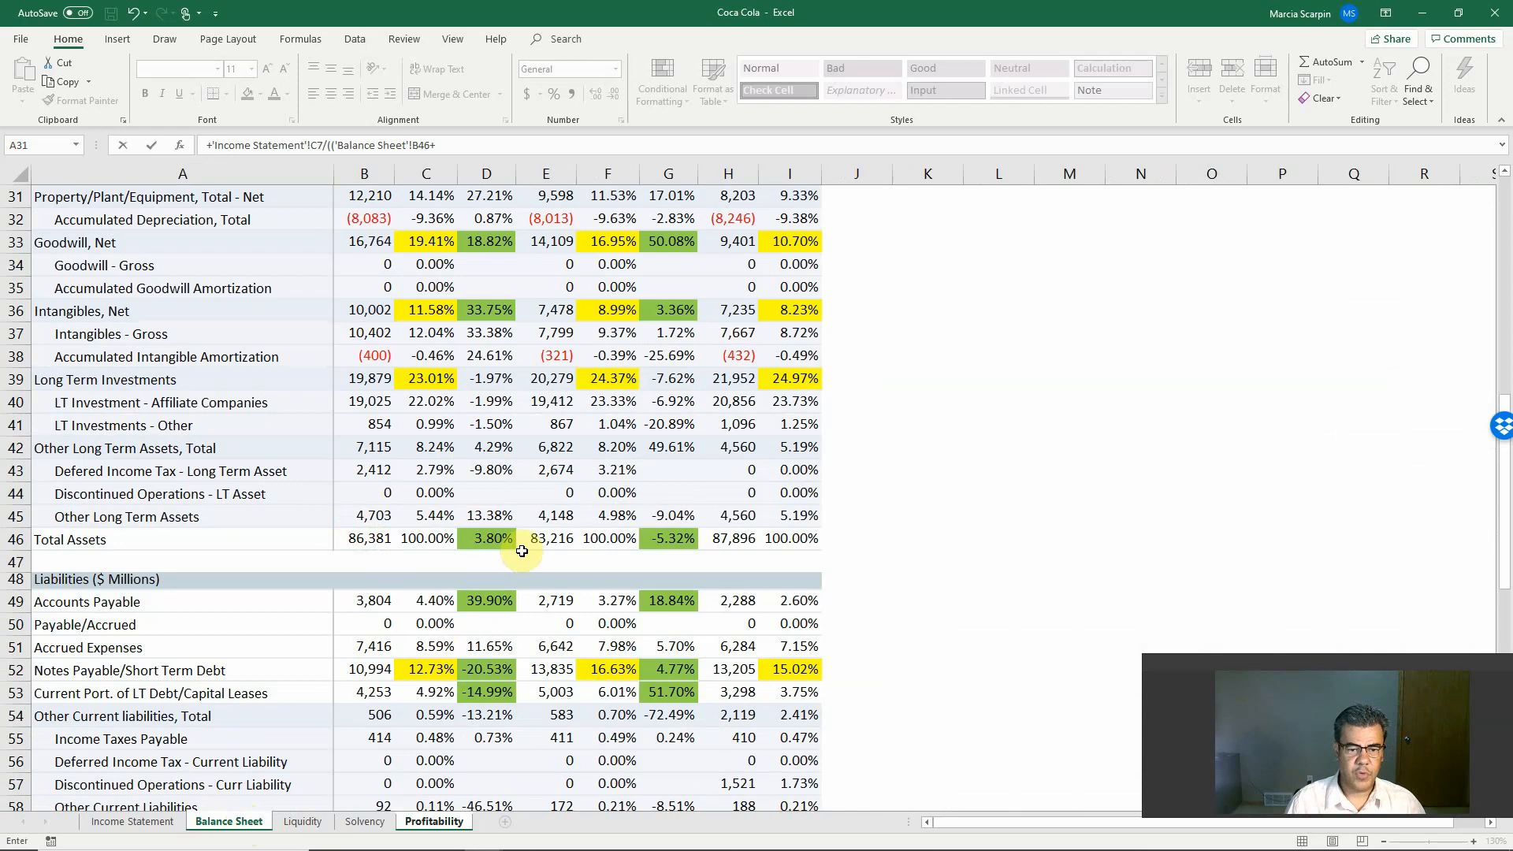
pyautogui.click(550, 537)
pyautogui.write('+)/2')
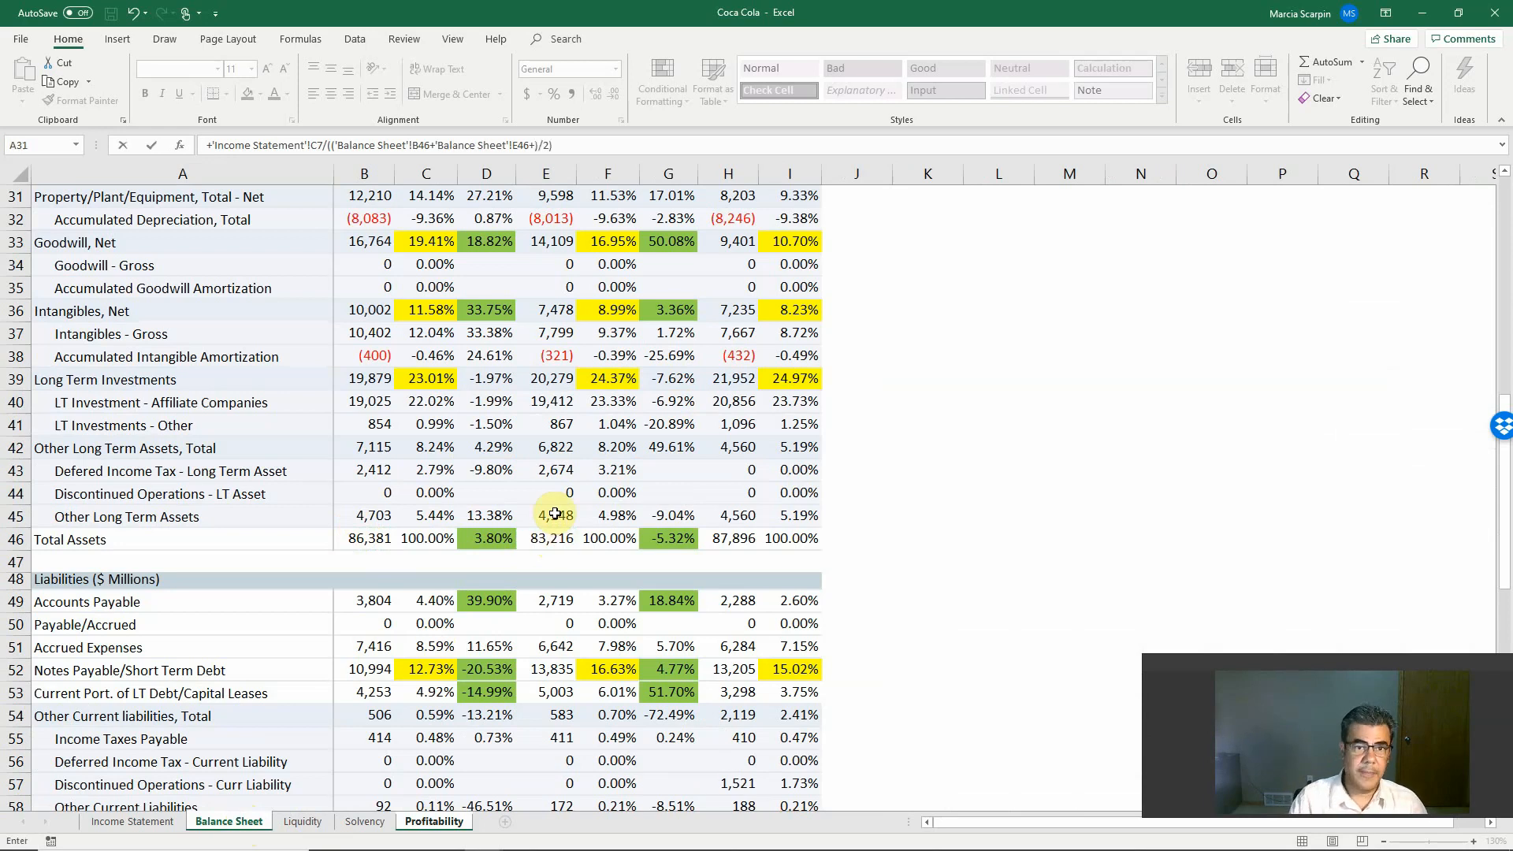
pyautogui.press('Return')
pyautogui.press('Return')
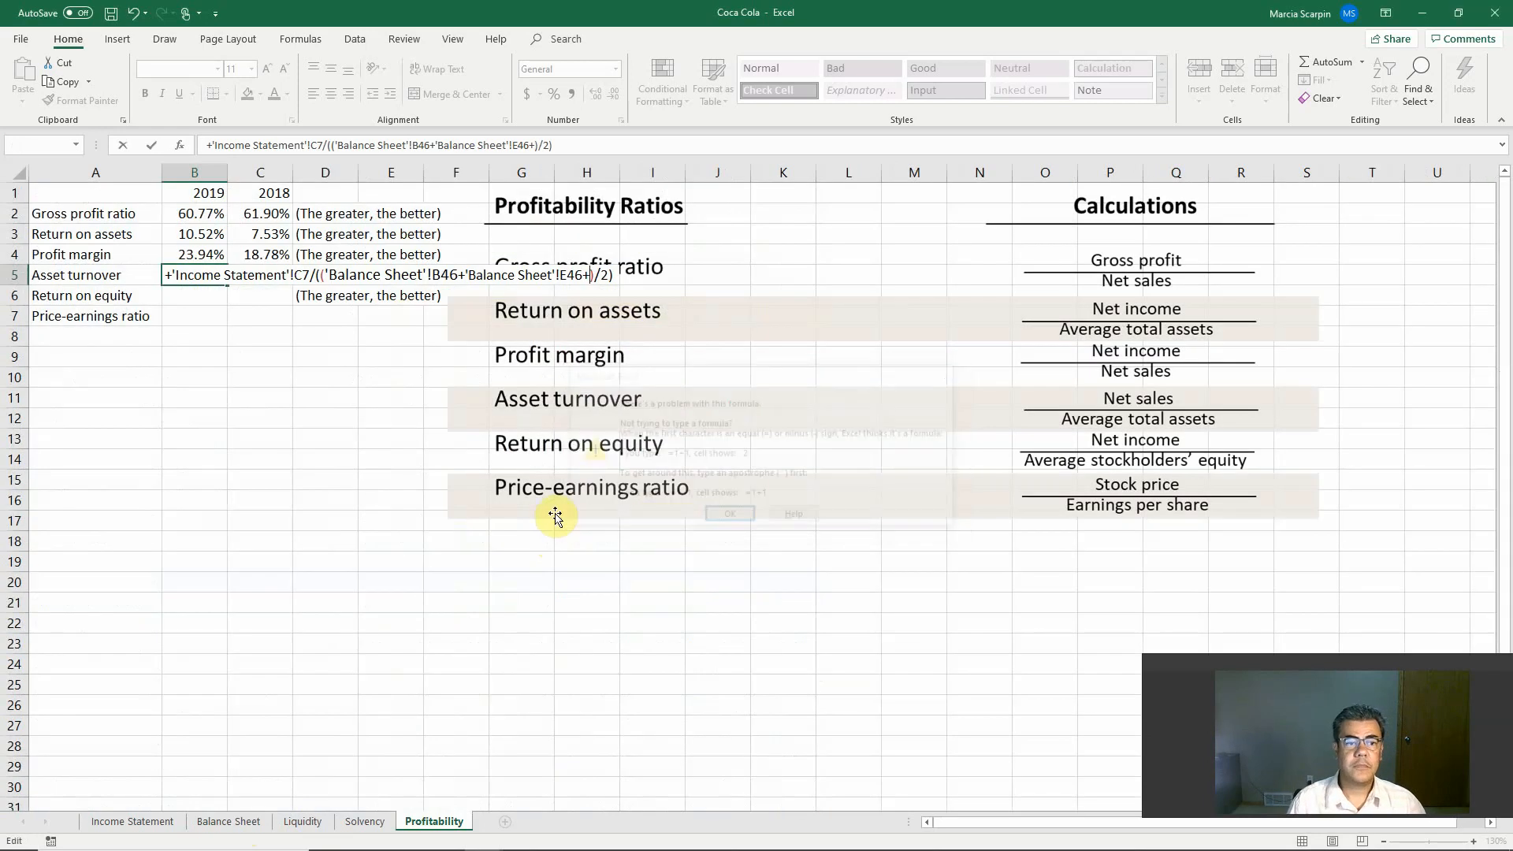
# Step: Remove the stray plus sign after Balance Sheet E46 in the B5 formula and enter the corrected formula
pyautogui.click(543, 143)
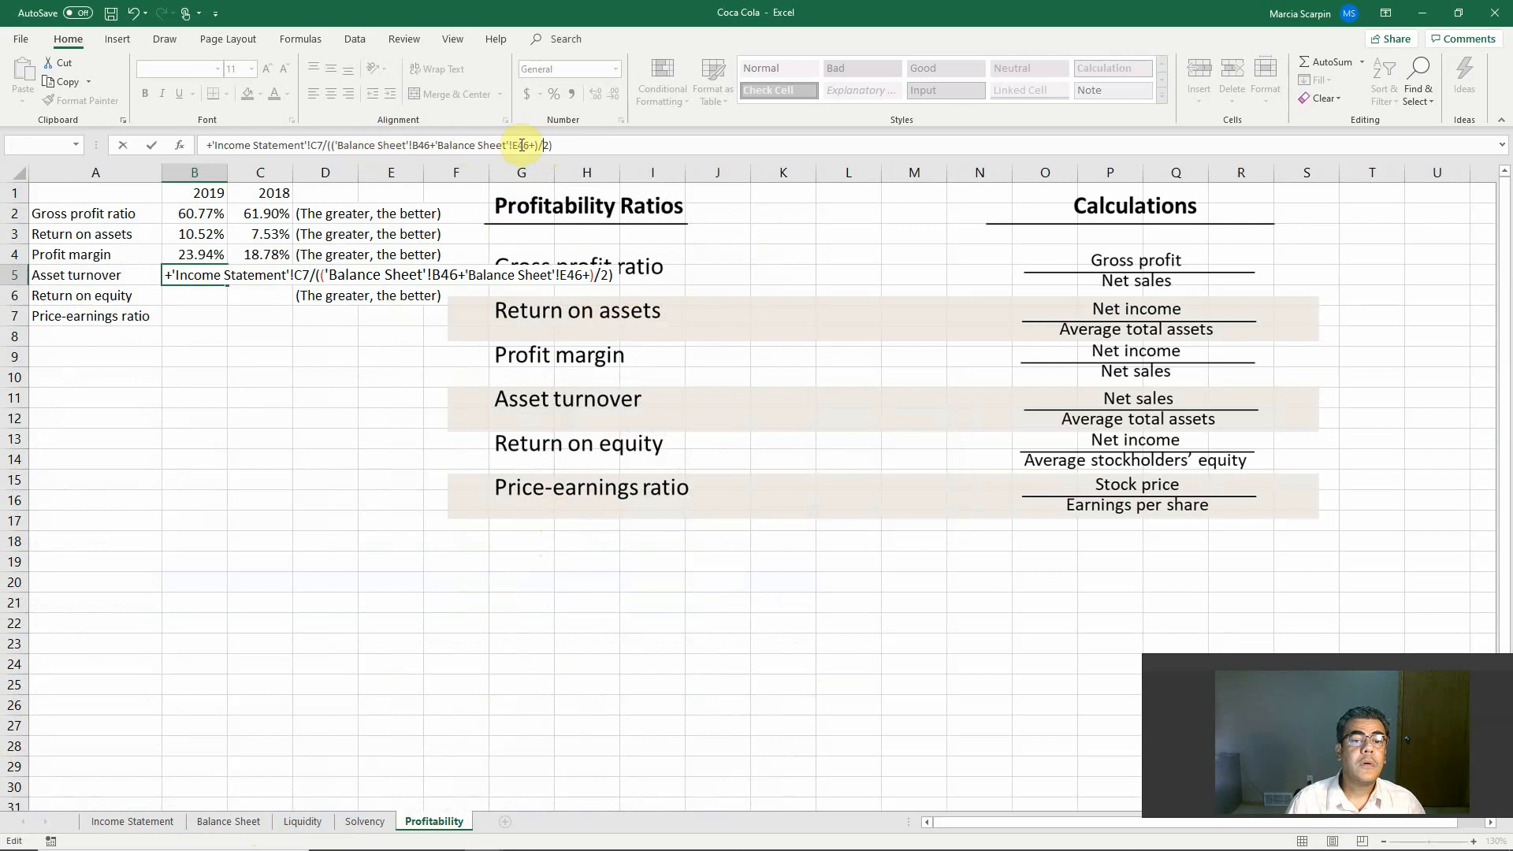
pyautogui.press('BackSpace')
pyautogui.press('Return')
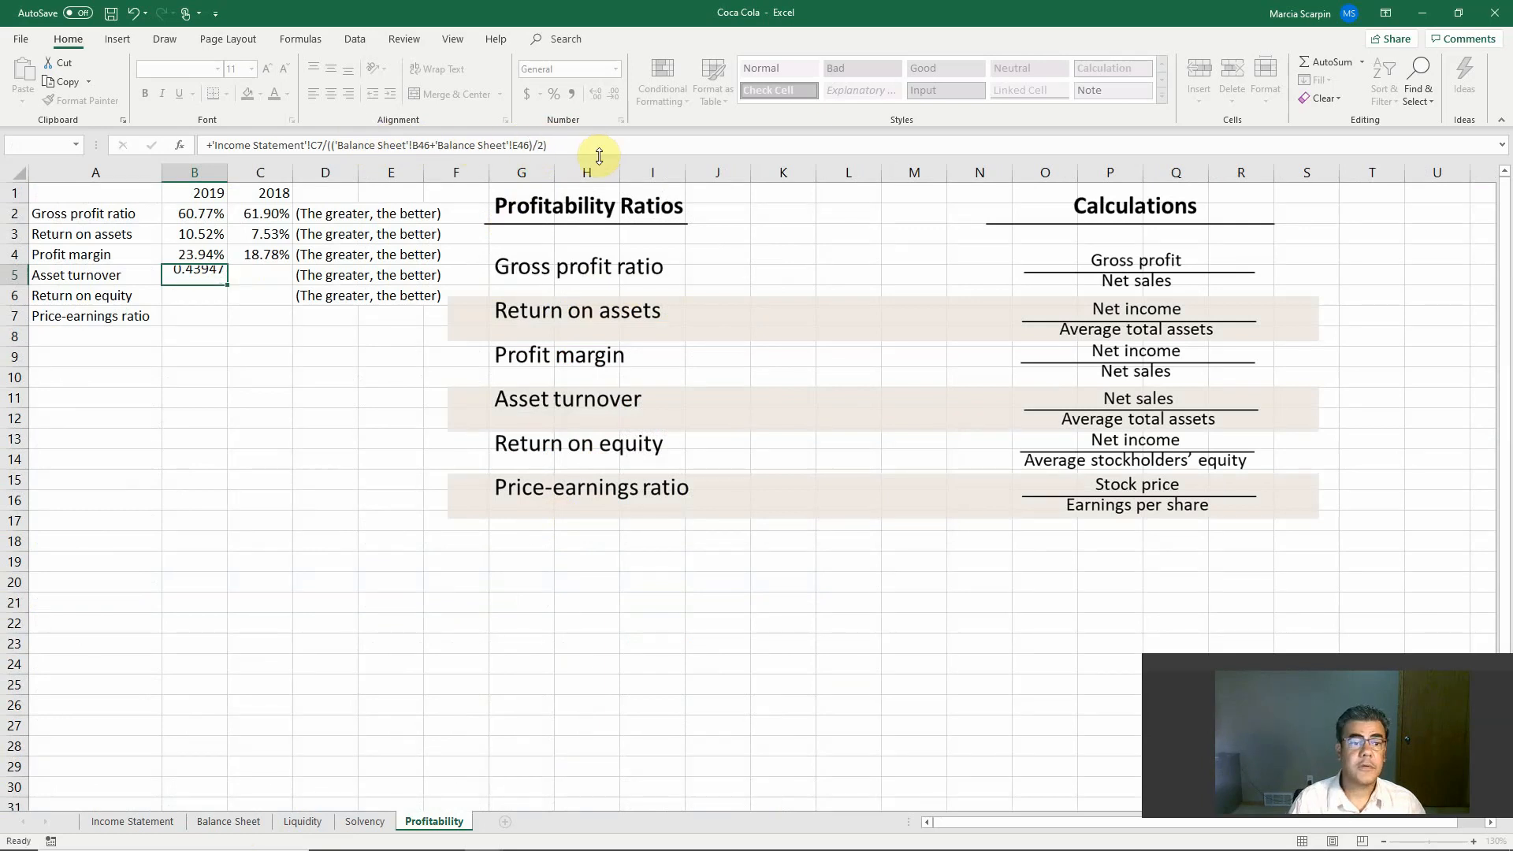
# Step: Format the 2019 asset turnover in B5 as a percentage with two decimal places
pyautogui.press('Up')
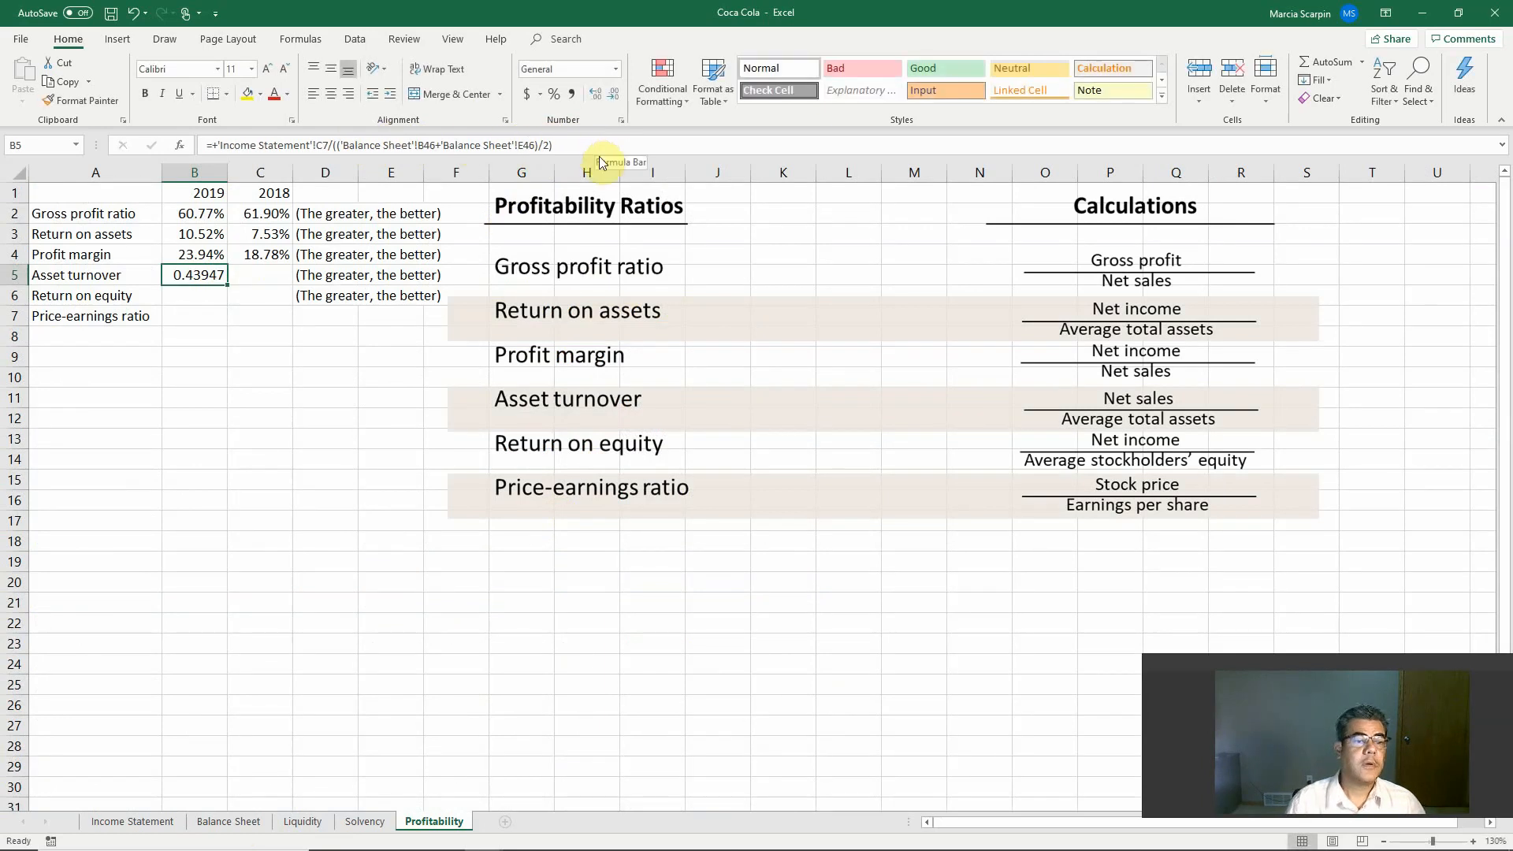
pyautogui.click(553, 96)
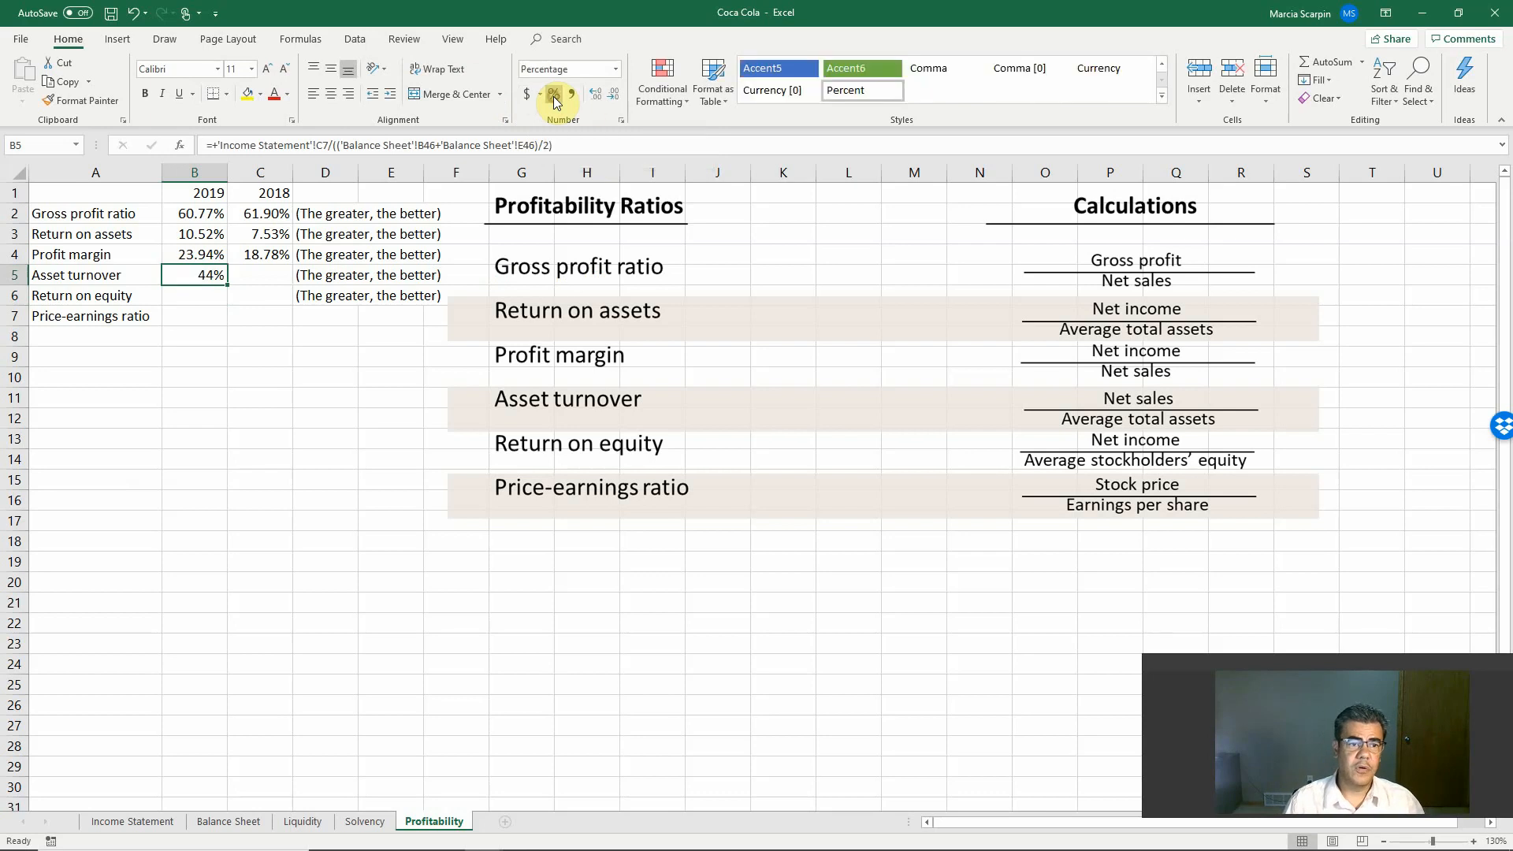
pyautogui.click(596, 98)
pyautogui.click(596, 97)
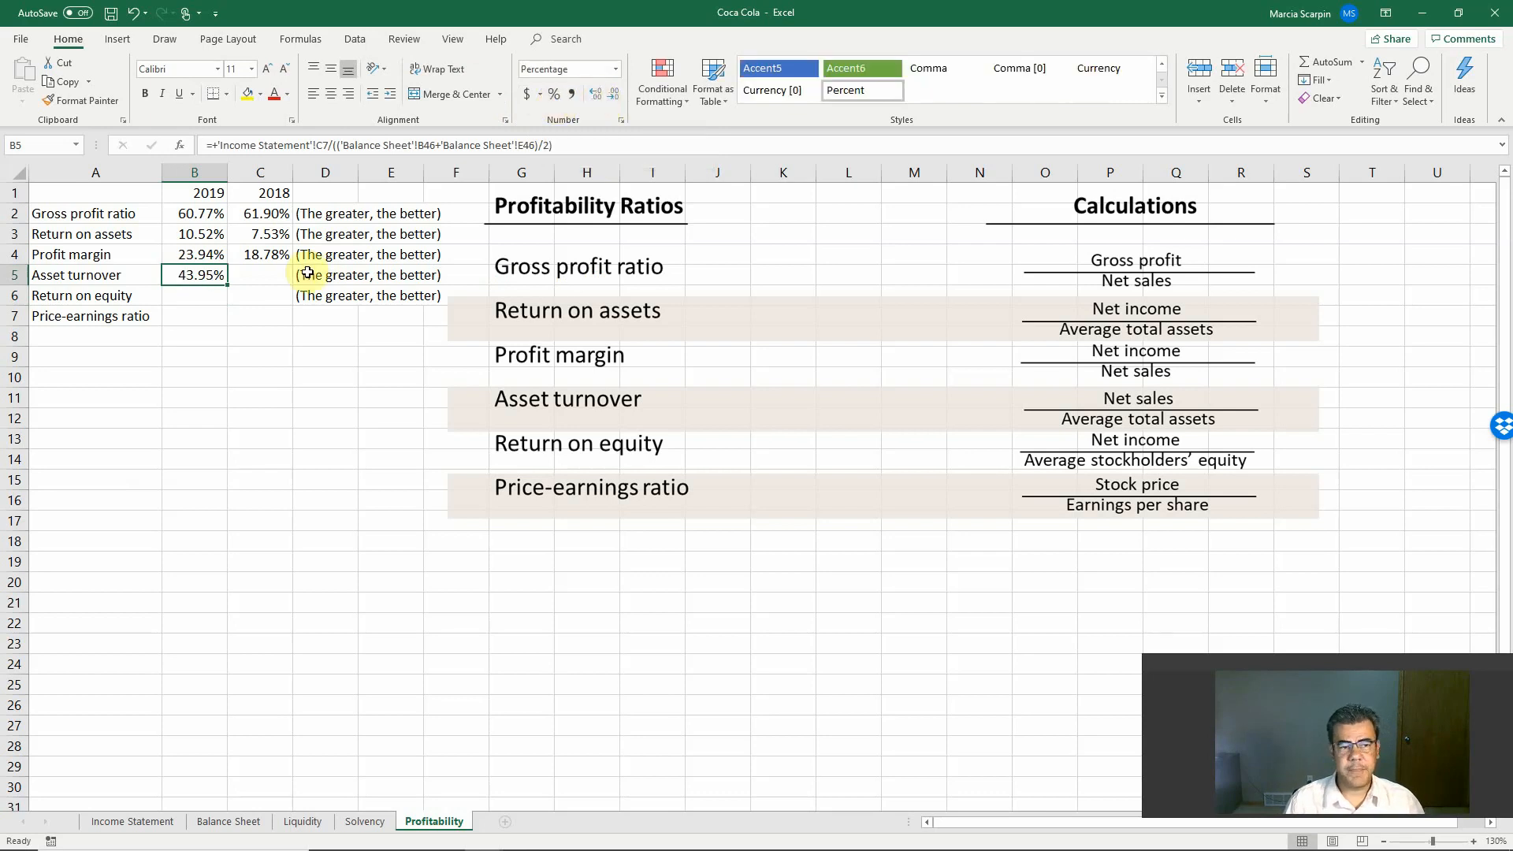
# Step: Start the 2018 asset turnover formula in C5 with net sales from Income Statement F7 as the numerator
pyautogui.click(282, 279)
pyautogui.write('+')
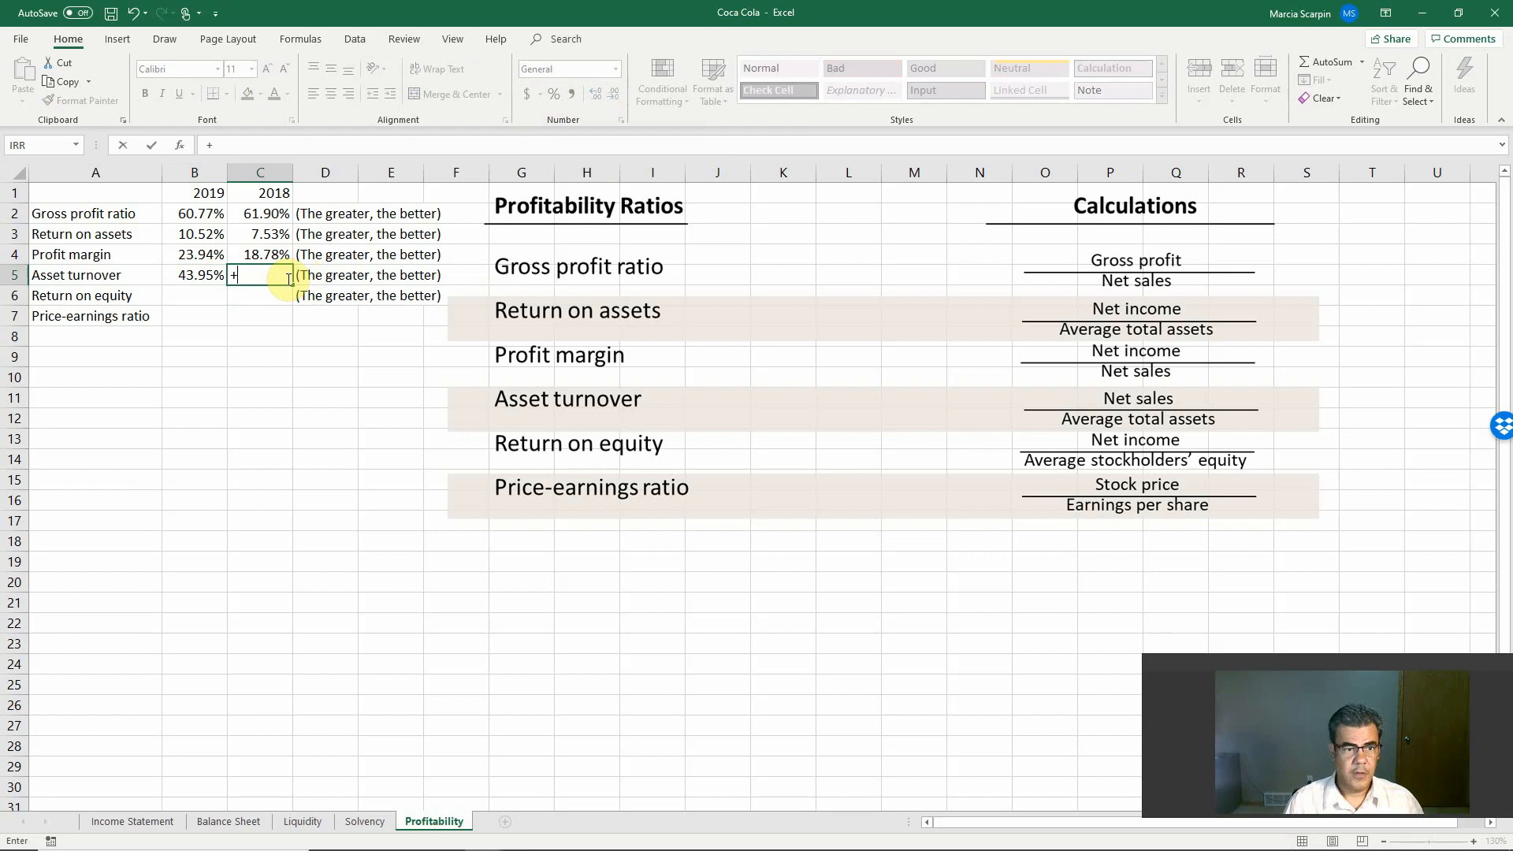
pyautogui.click(131, 821)
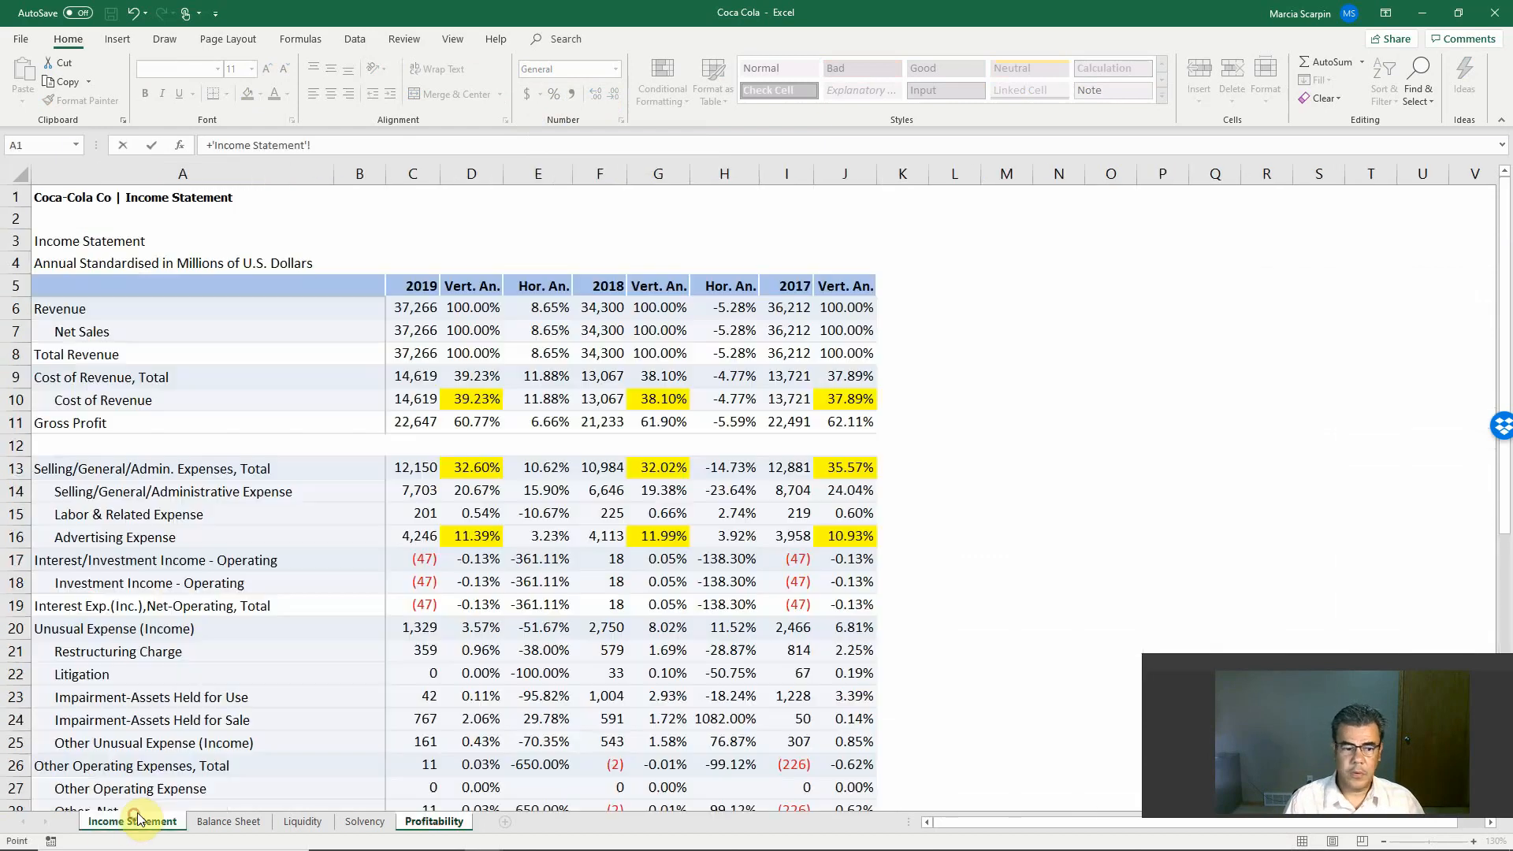
pyautogui.click(603, 331)
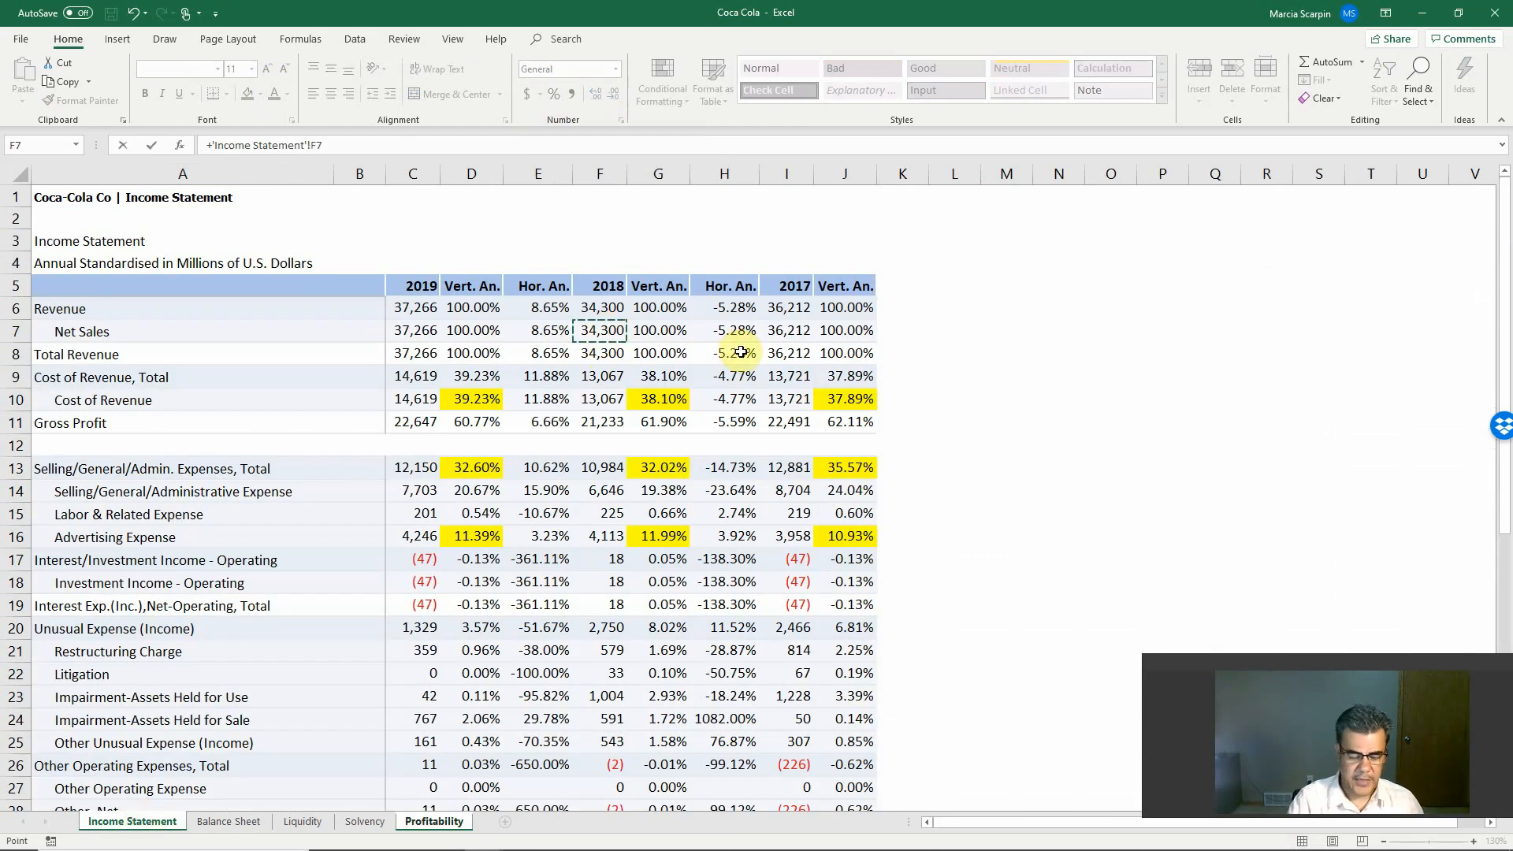
pyautogui.write("/(('Balance Sheet'!")
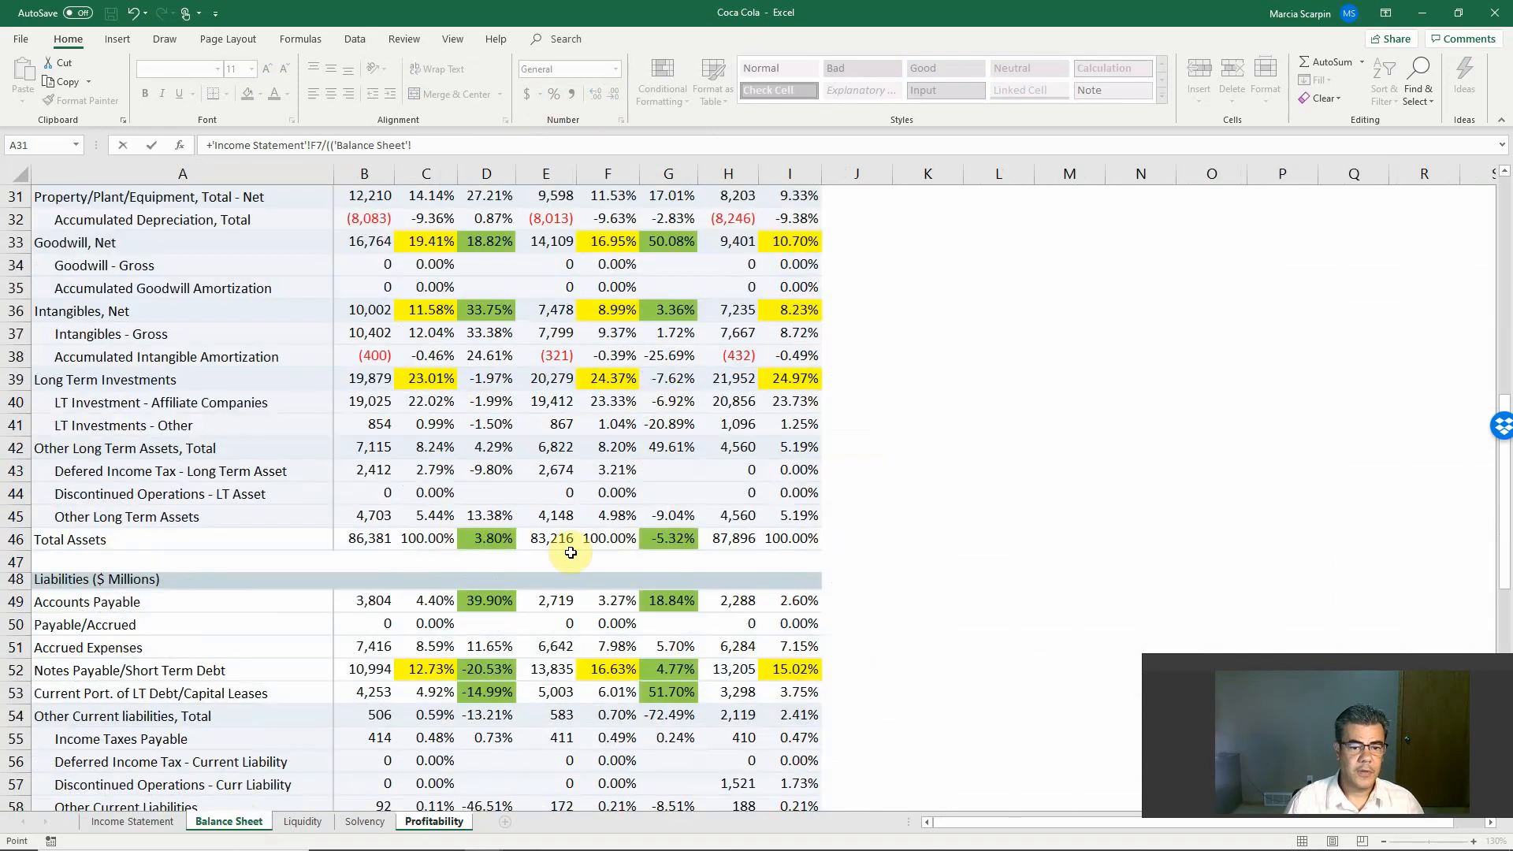
# Step: Divide the C5 formula by average total assets, the sum of Balance Sheet E46 and H46 divided by 2, and enter it
pyautogui.click(552, 538)
pyautogui.write('+')
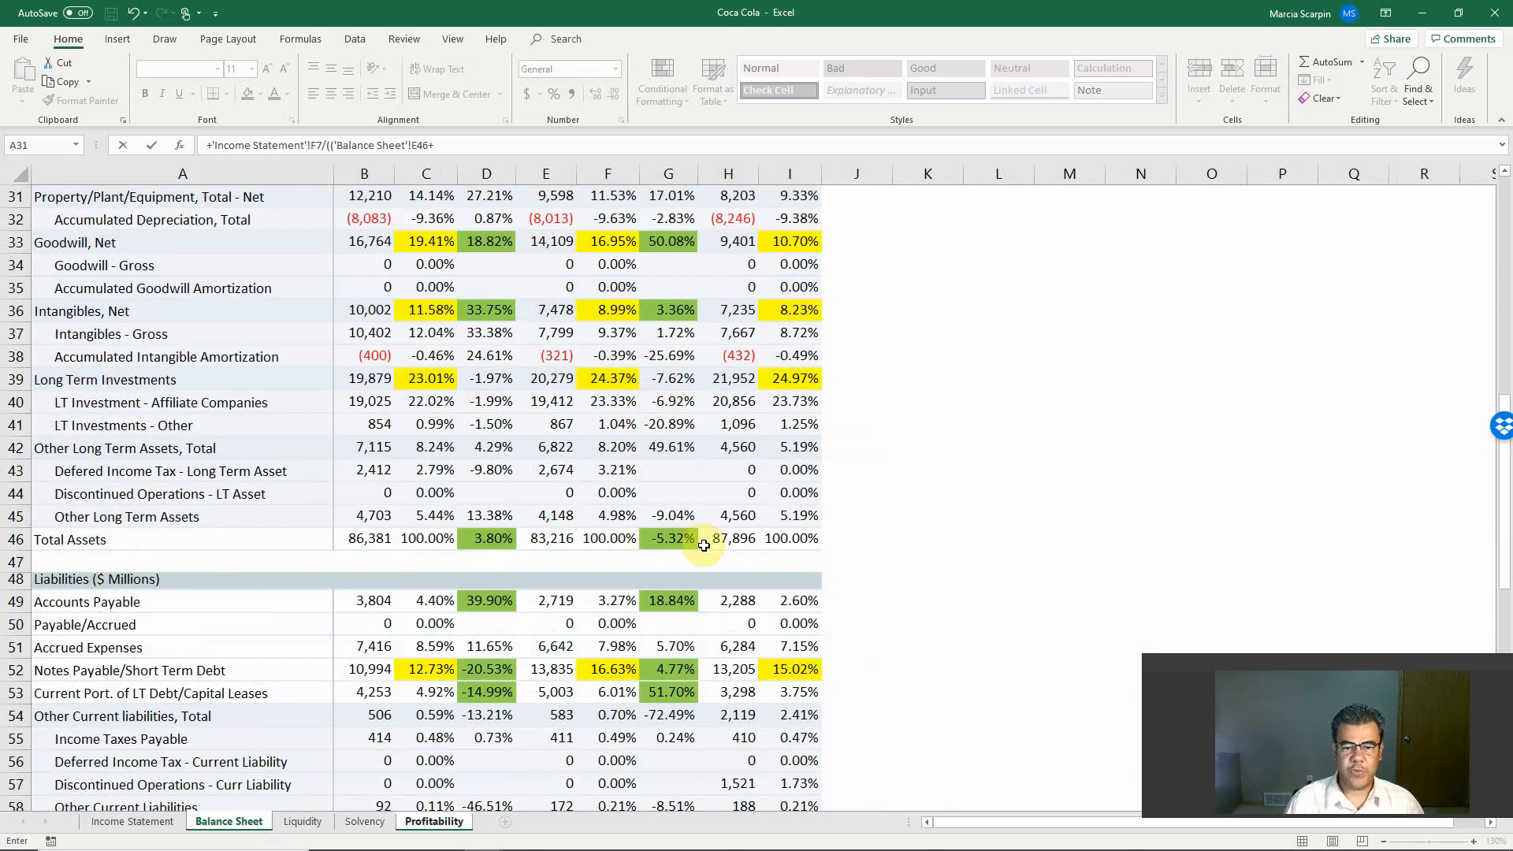
pyautogui.click(718, 537)
pyautogui.write(')')
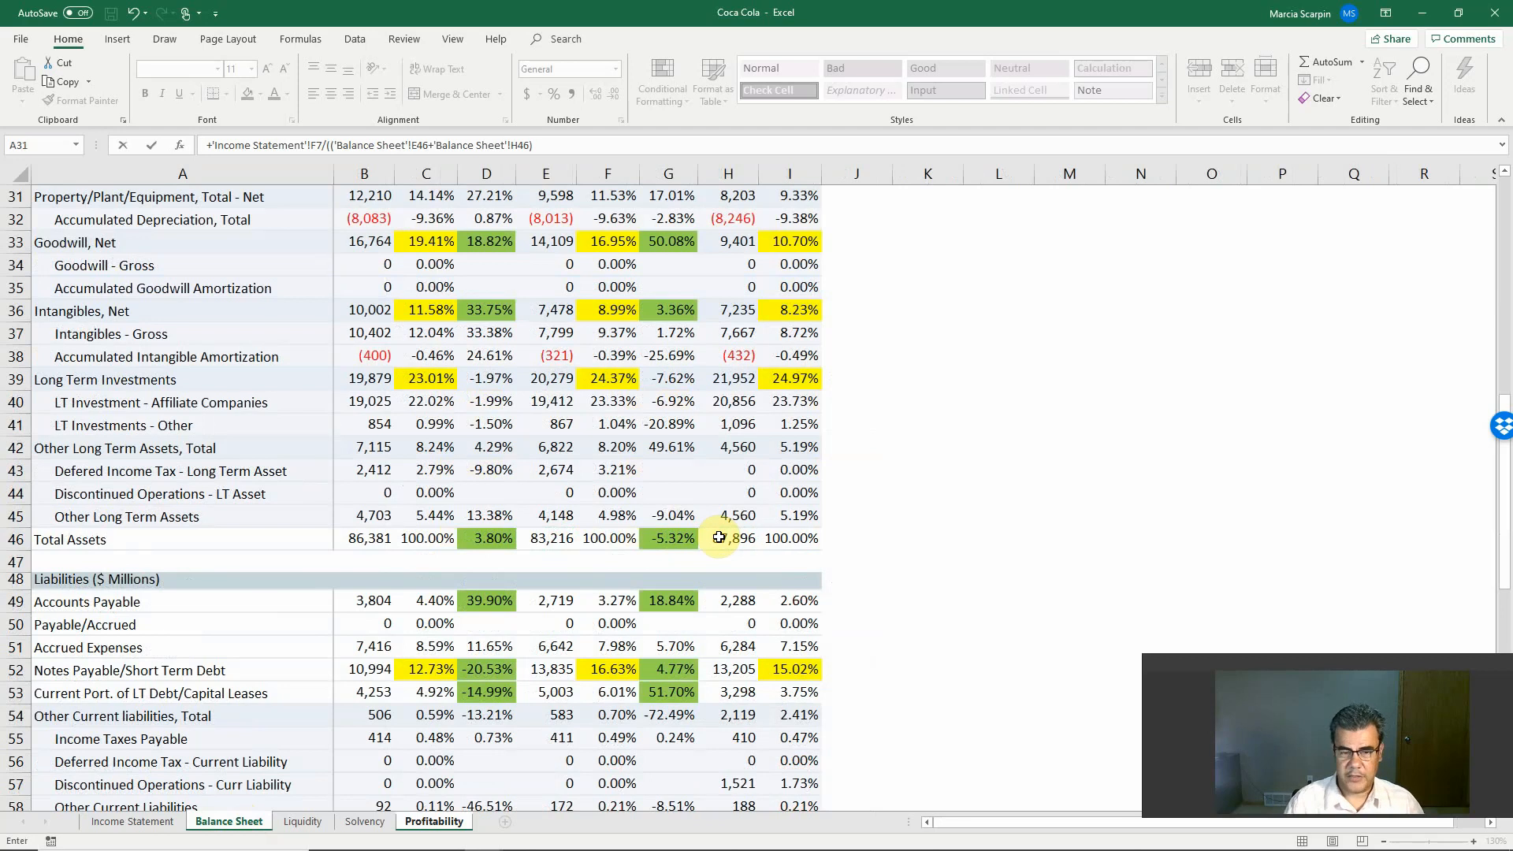
pyautogui.write('/2')
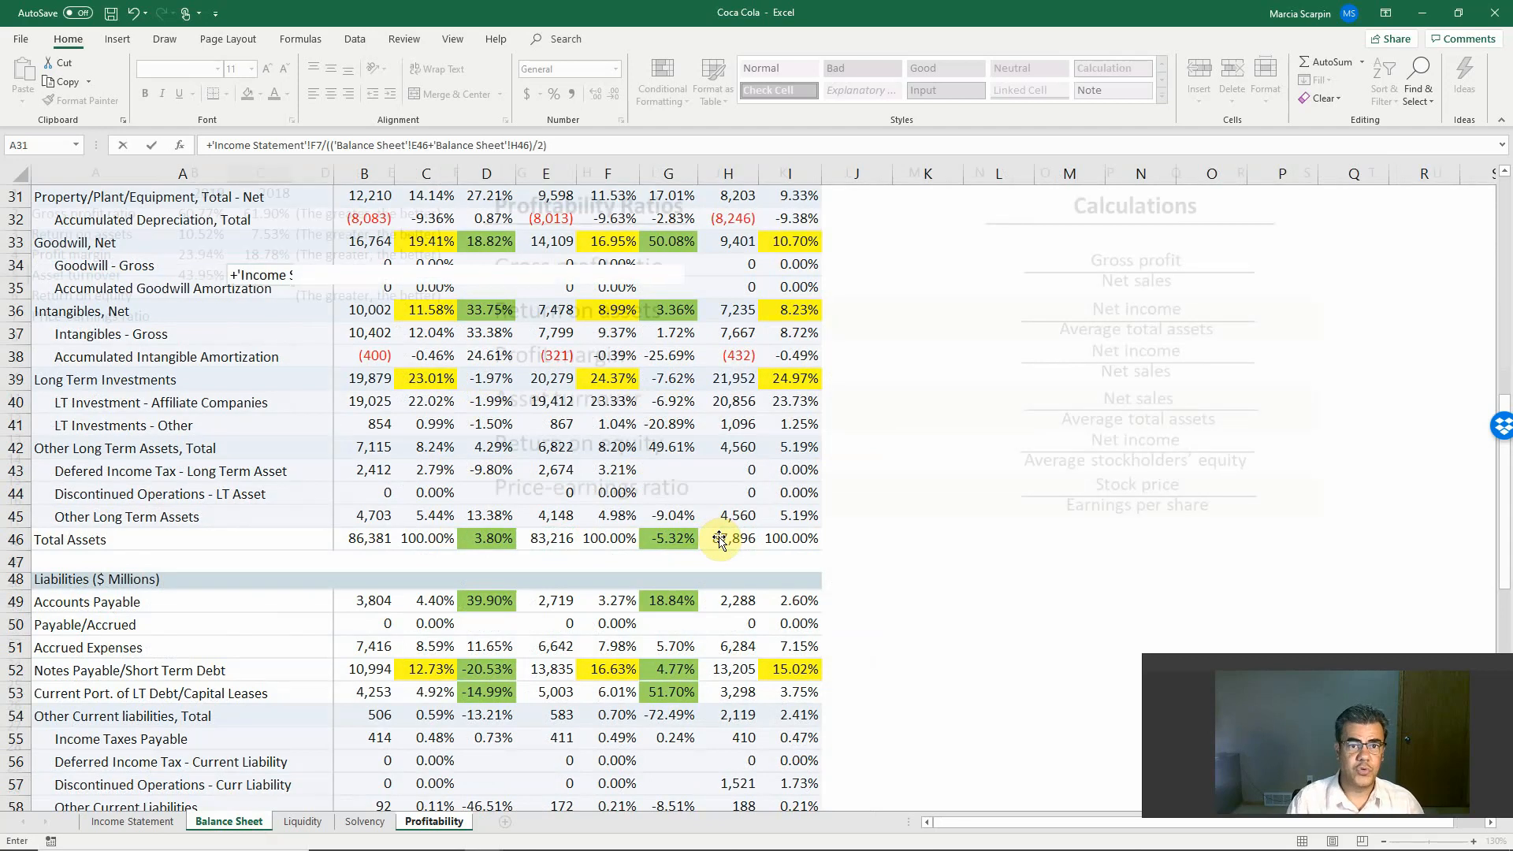
pyautogui.press('Return')
# Step: Format the 2018 asset turnover in C5 as a percentage with two decimal places
pyautogui.press('Up')
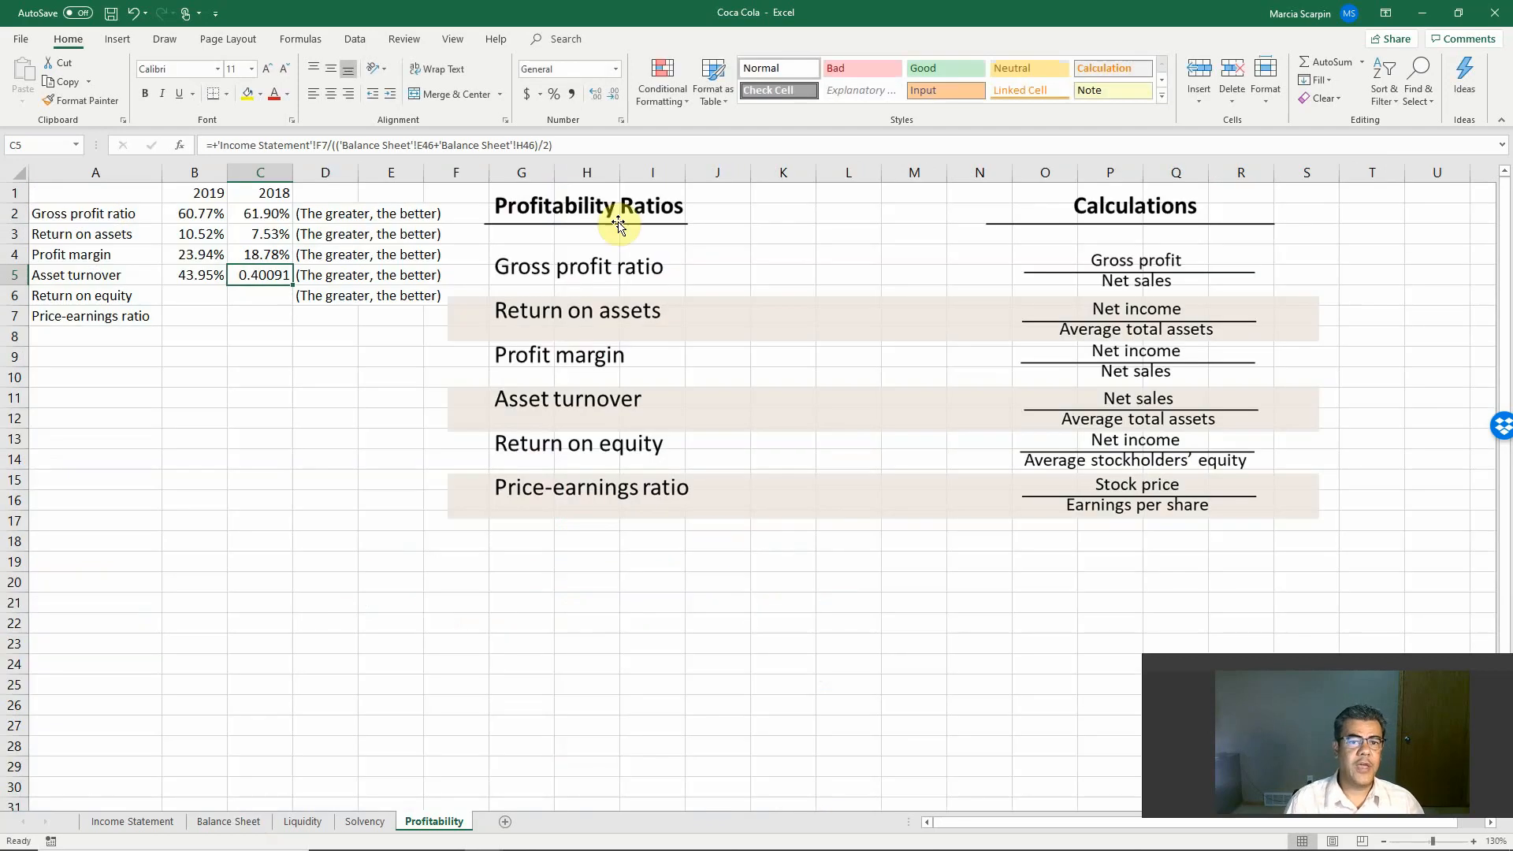
pyautogui.click(554, 94)
pyautogui.doubleClick(596, 95)
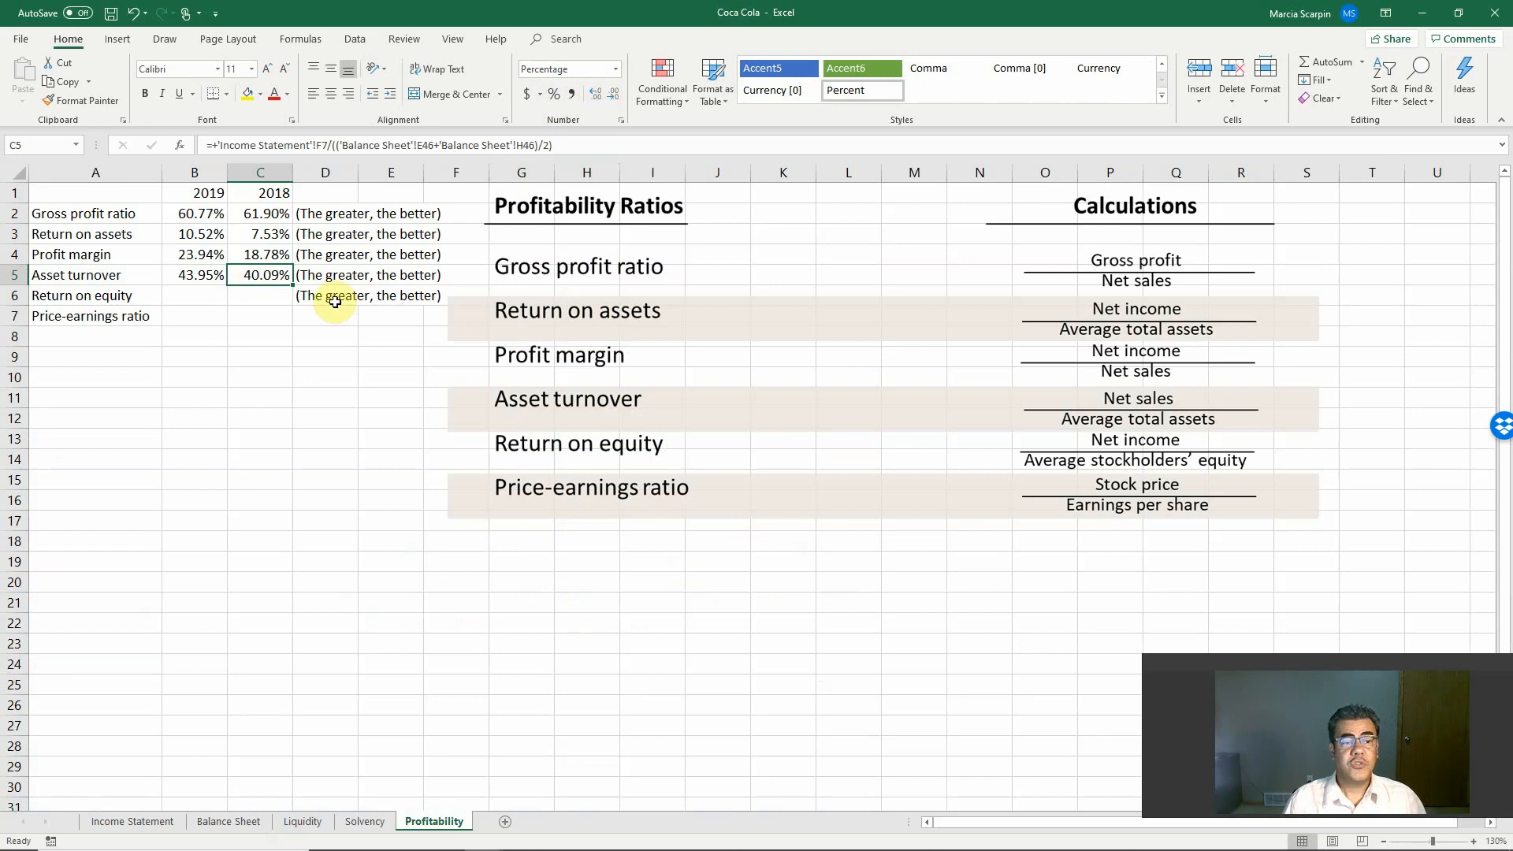
# Step: Compare the 2019 and 2018 asset turnover with return on assets, and review the return on equity row
pyautogui.click(226, 275)
pyautogui.moveTo(228, 275); pyautogui.dragTo(263, 275)
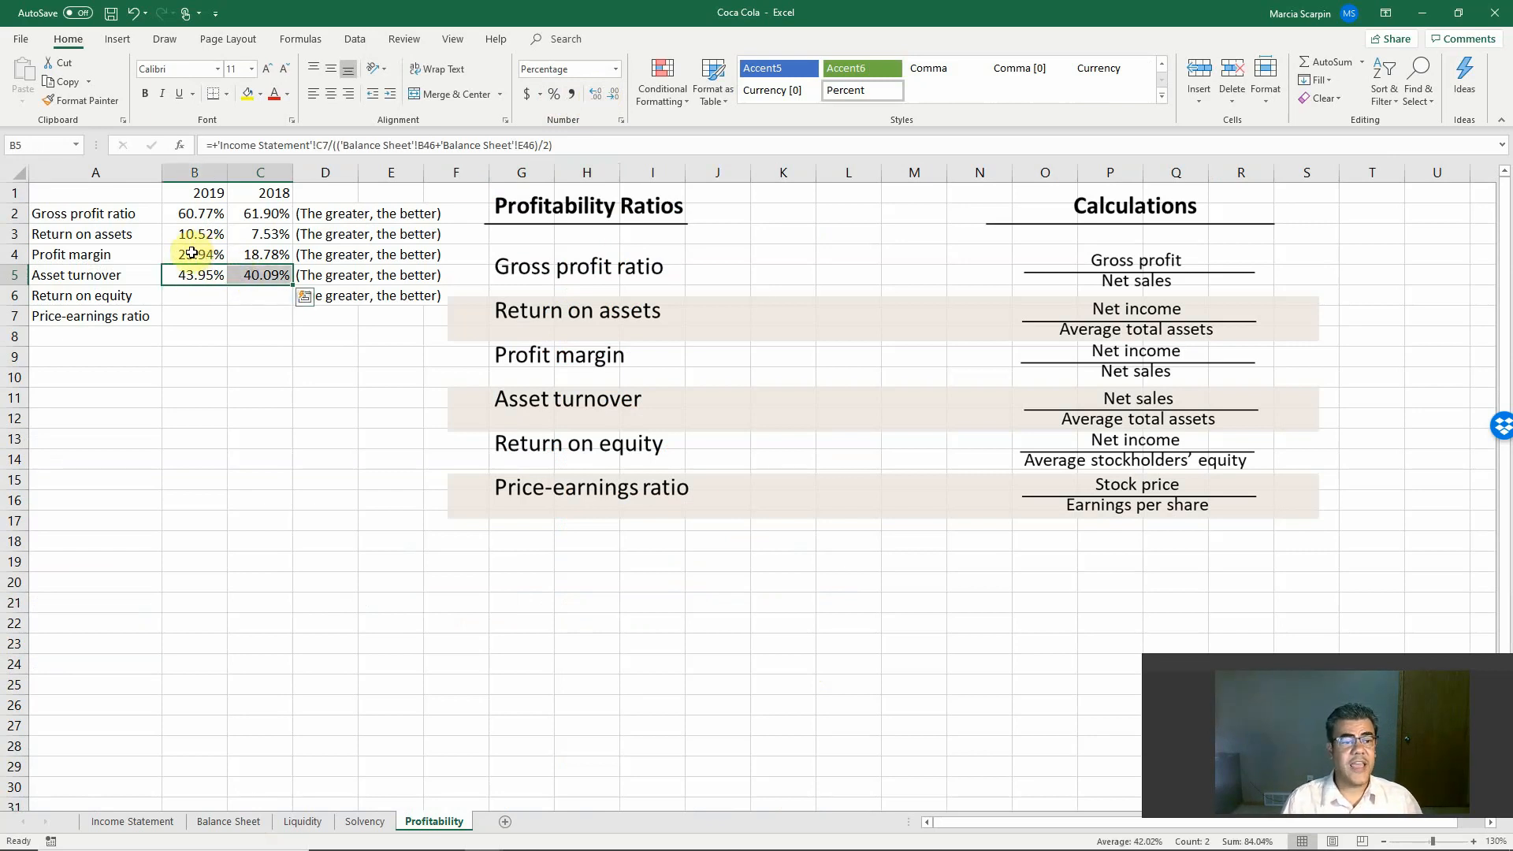
pyautogui.moveTo(197, 234); pyautogui.dragTo(250, 234)
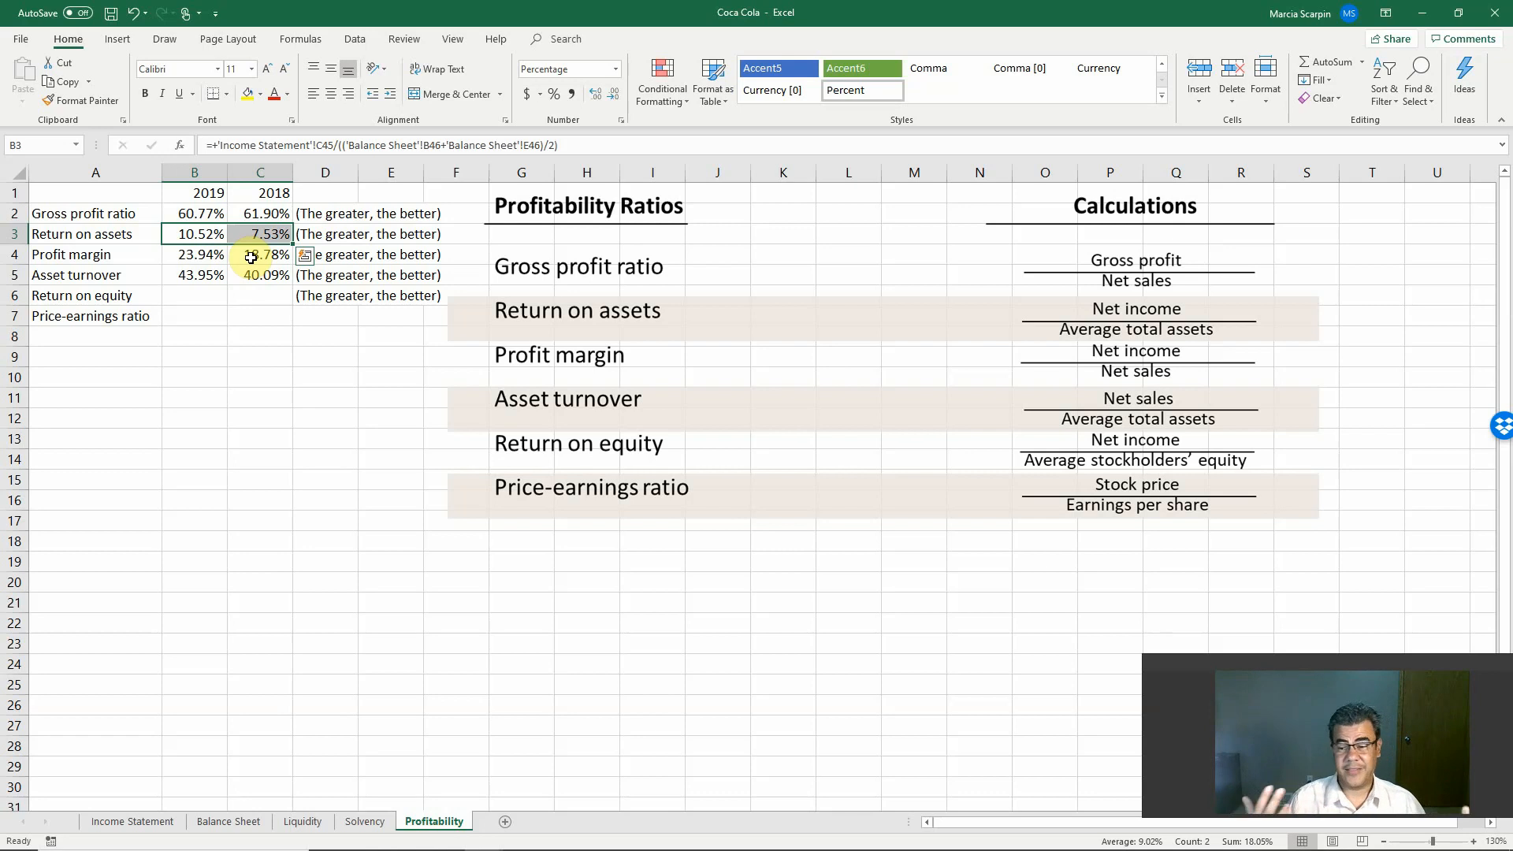
pyautogui.click(191, 261)
pyautogui.click(195, 268)
pyautogui.moveTo(197, 234); pyautogui.dragTo(280, 286)
pyautogui.keyDown('ctrl'); pyautogui.click(212, 277); pyautogui.keyUp('ctrl')
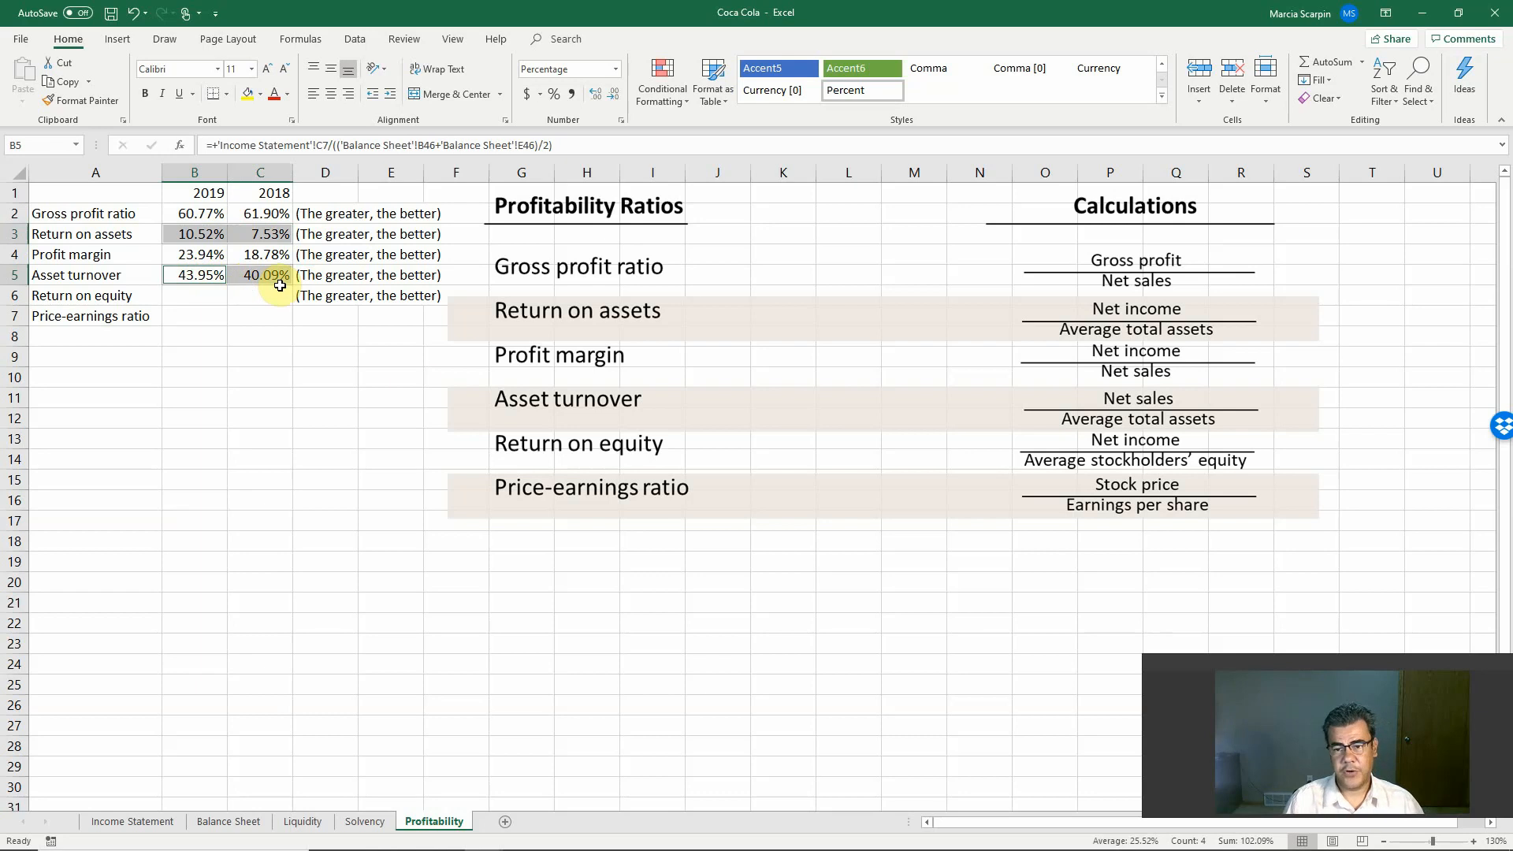
pyautogui.click(199, 292)
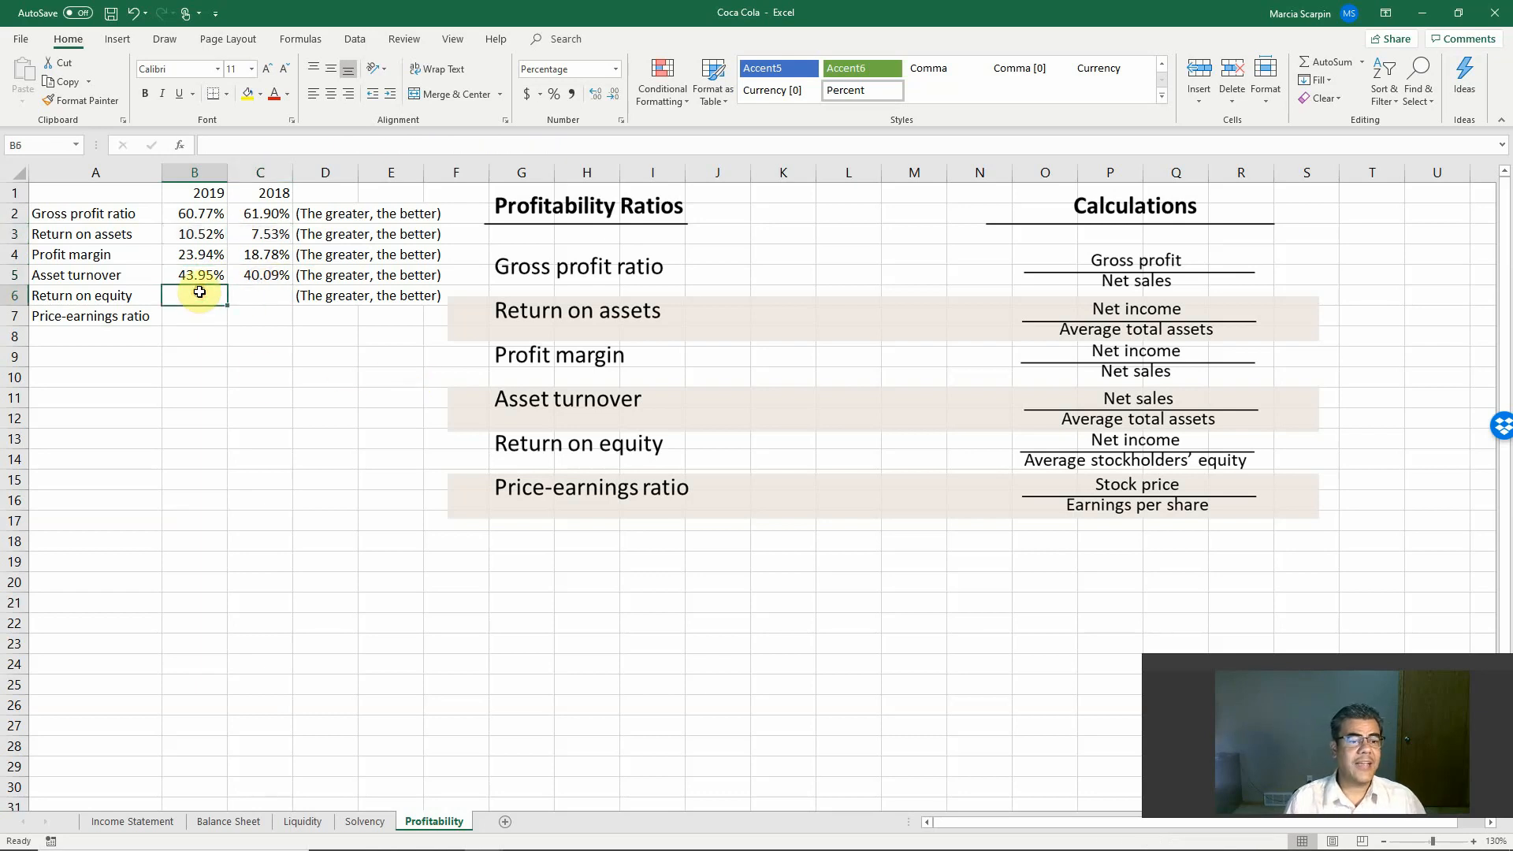
pyautogui.moveTo(200, 293); pyautogui.dragTo(240, 293)
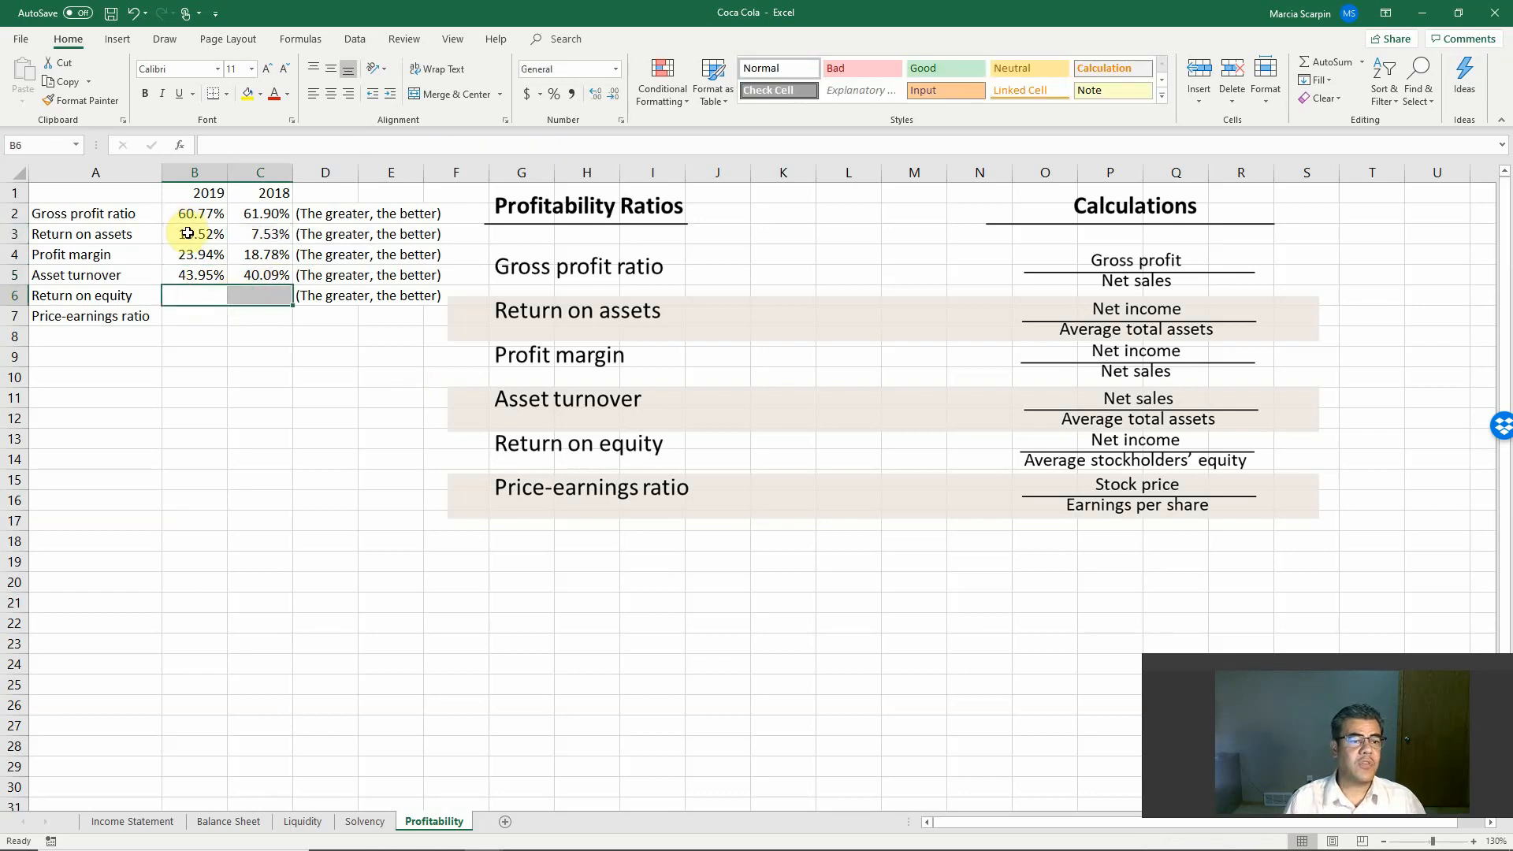
pyautogui.moveTo(188, 233); pyautogui.dragTo(254, 236)
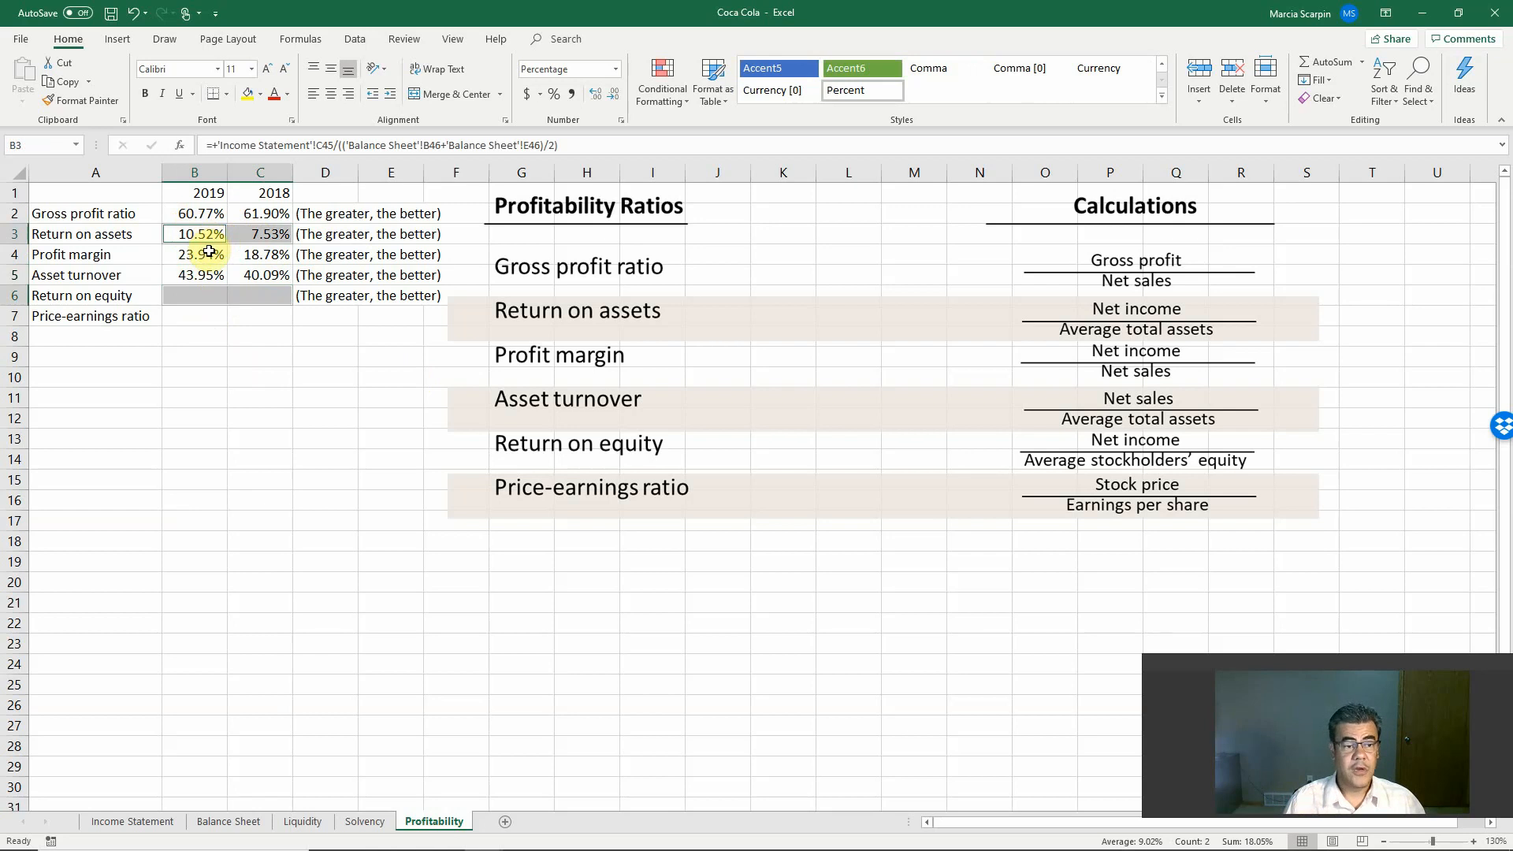
# Step: Start the 2019 return on equity formula in B6 with net income from Income Statement C45 as the numerator
pyautogui.click(194, 316)
pyautogui.click(197, 295)
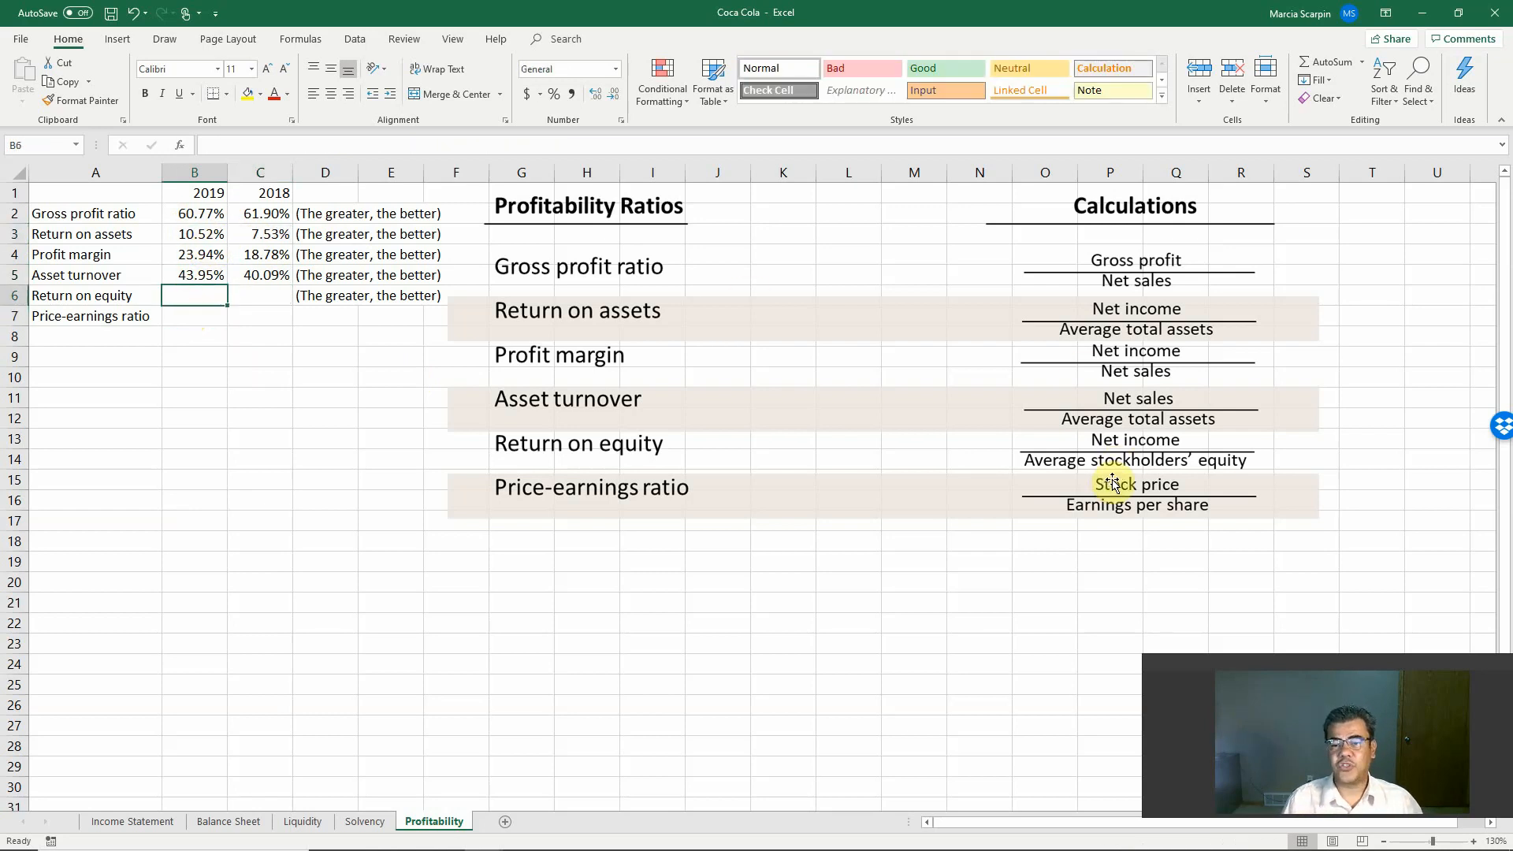
pyautogui.write('=')
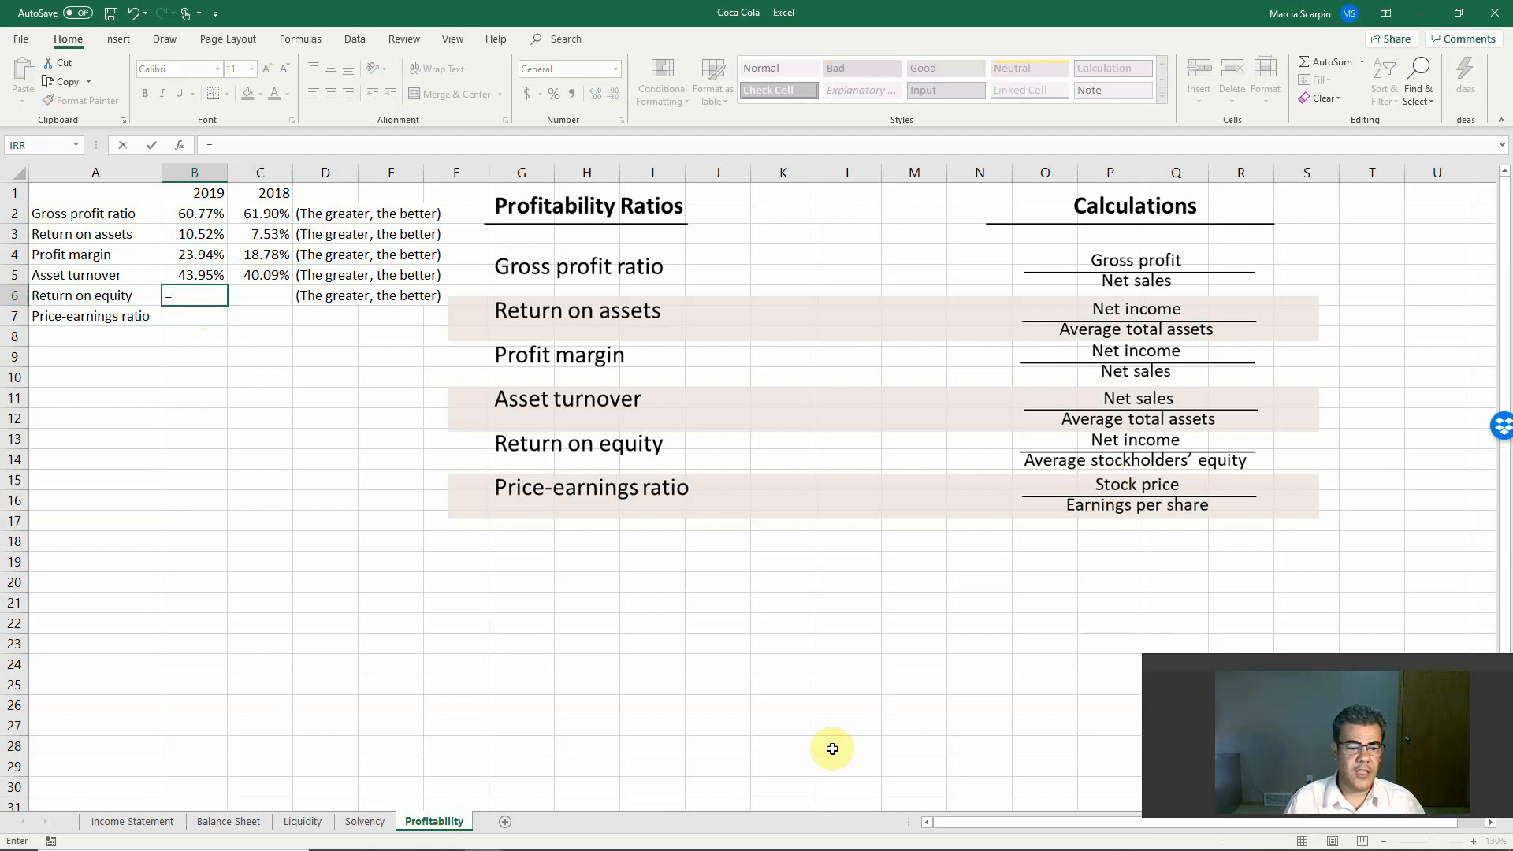
pyautogui.click(150, 824)
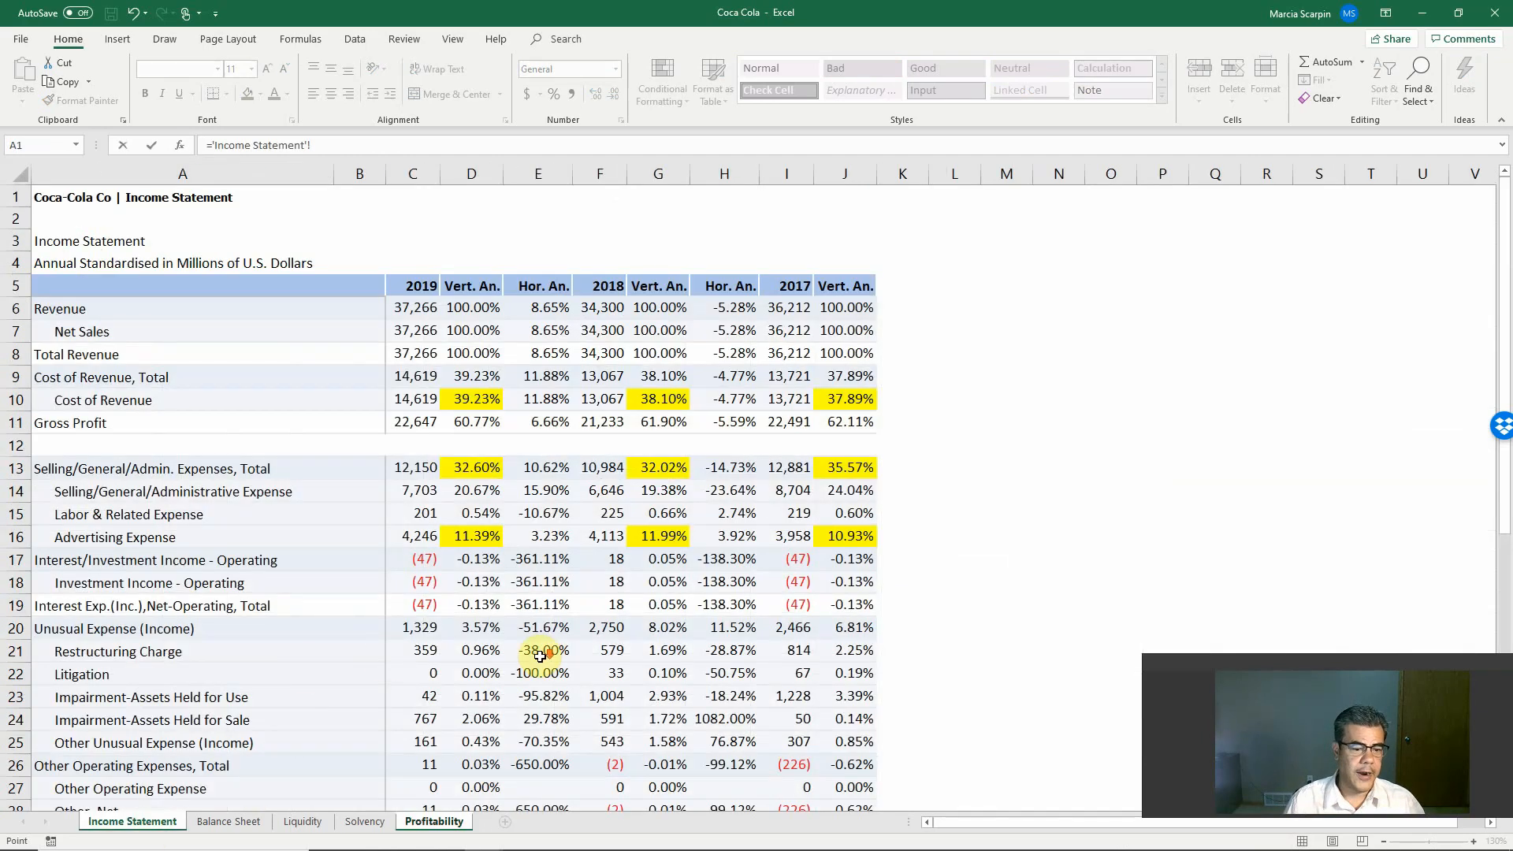
pyautogui.scroll(-7, 542, 660)
pyautogui.scroll(-1, 540, 658)
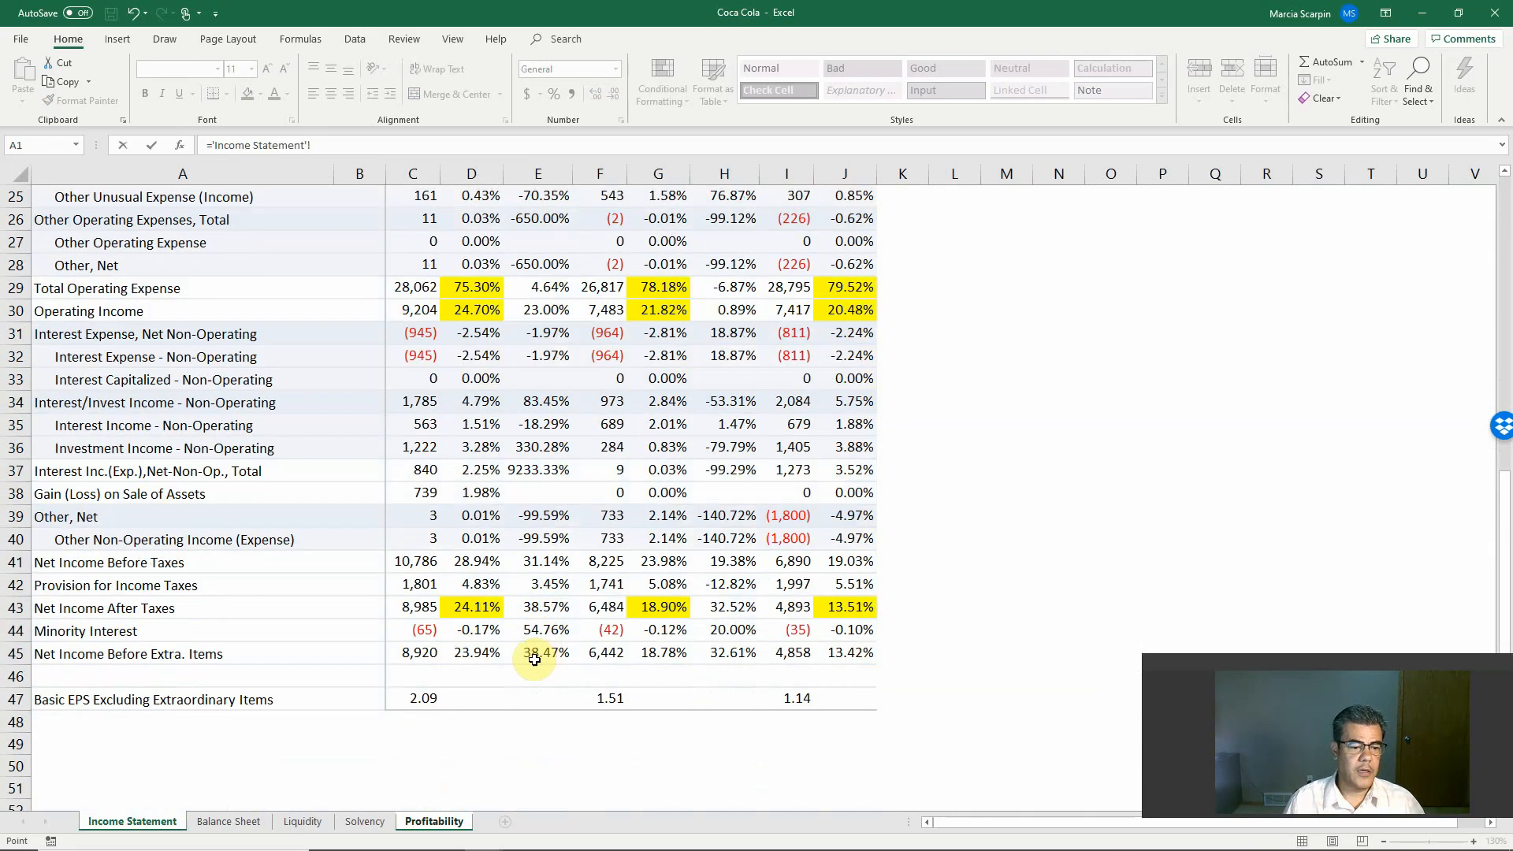
pyautogui.click(417, 656)
pyautogui.write('/')
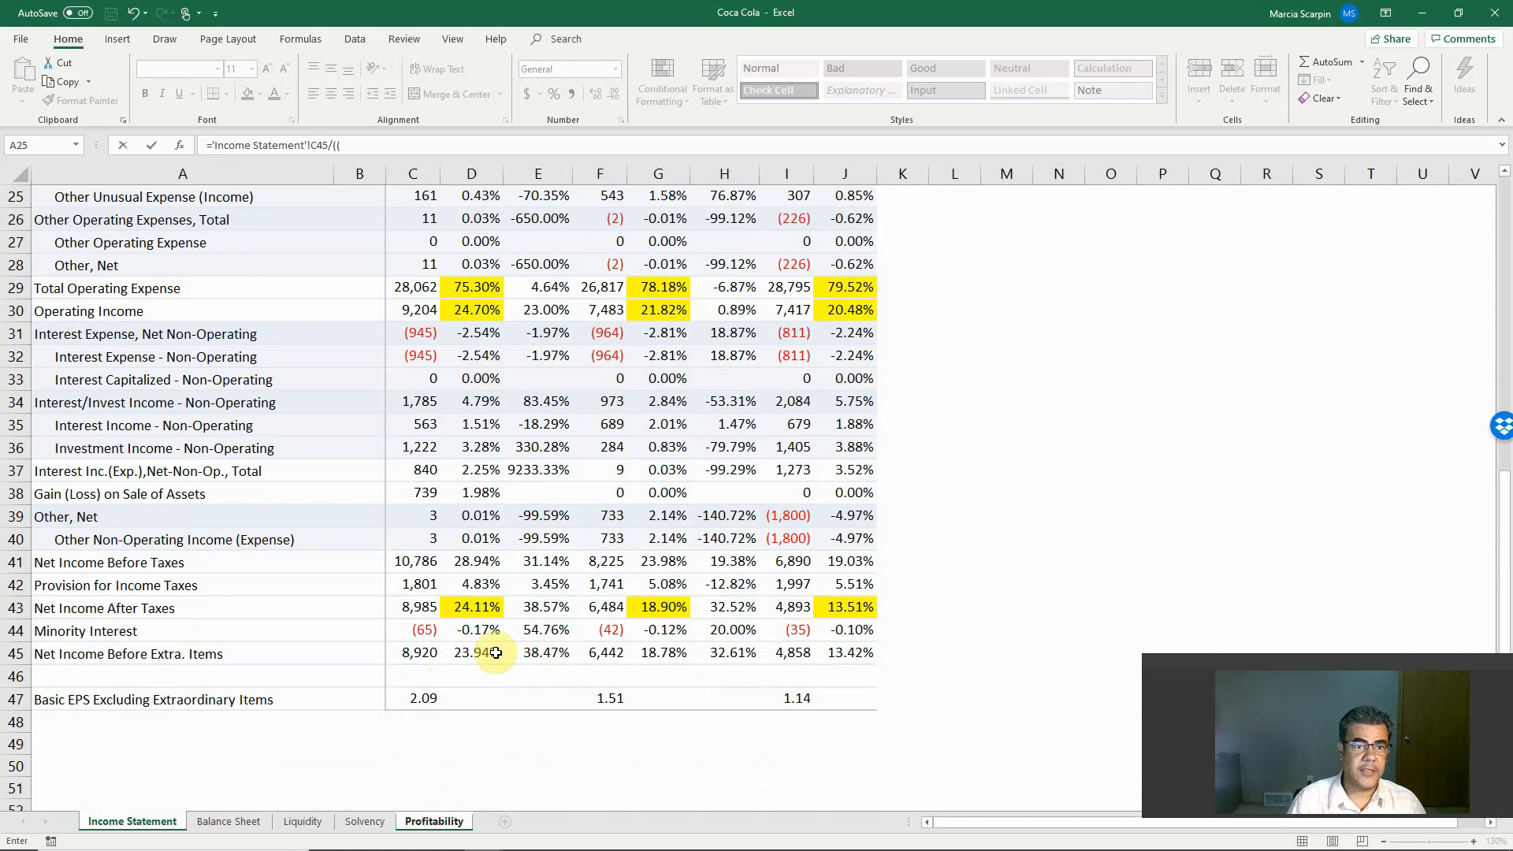
pyautogui.write('((')
# Step: Divide the B6 formula by average total equity, the sum of Balance Sheet B84 and E84 divided by 2, and enter it
pyautogui.click(228, 821)
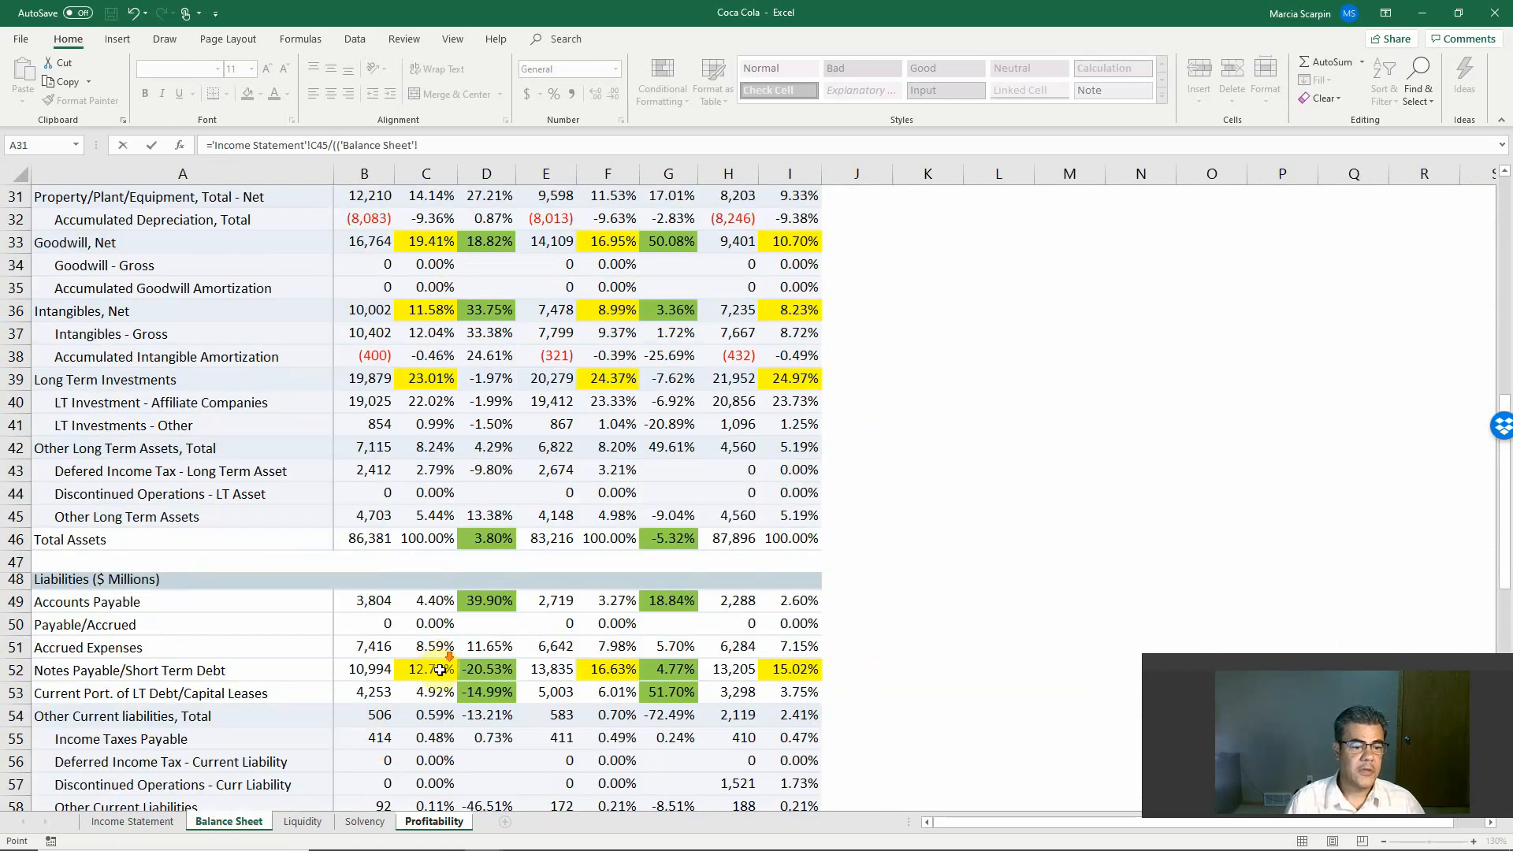
pyautogui.scroll(-12, 440, 669)
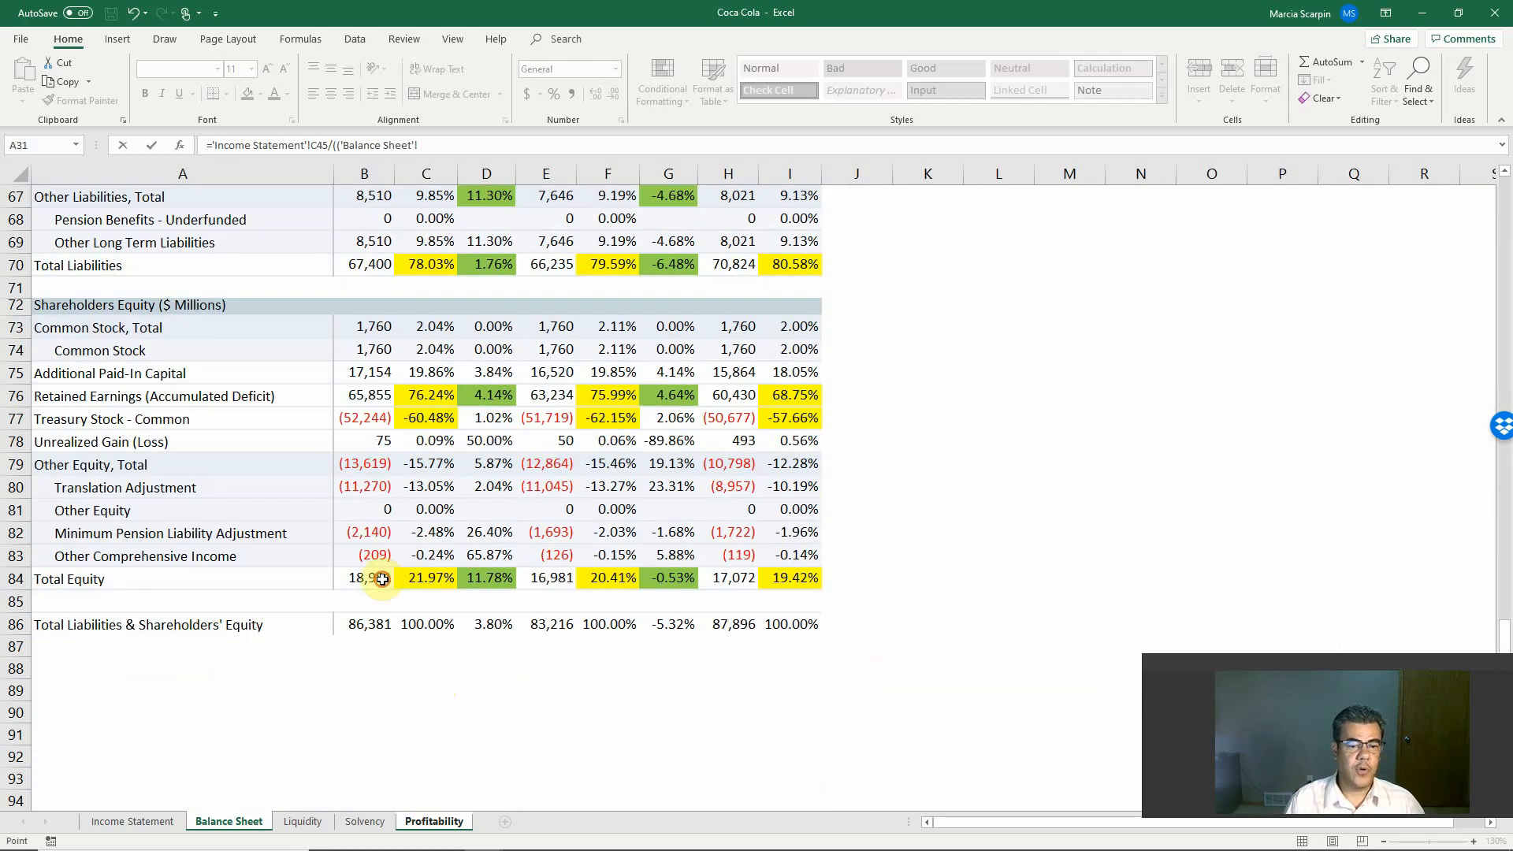
pyautogui.click(382, 579)
pyautogui.write('+')
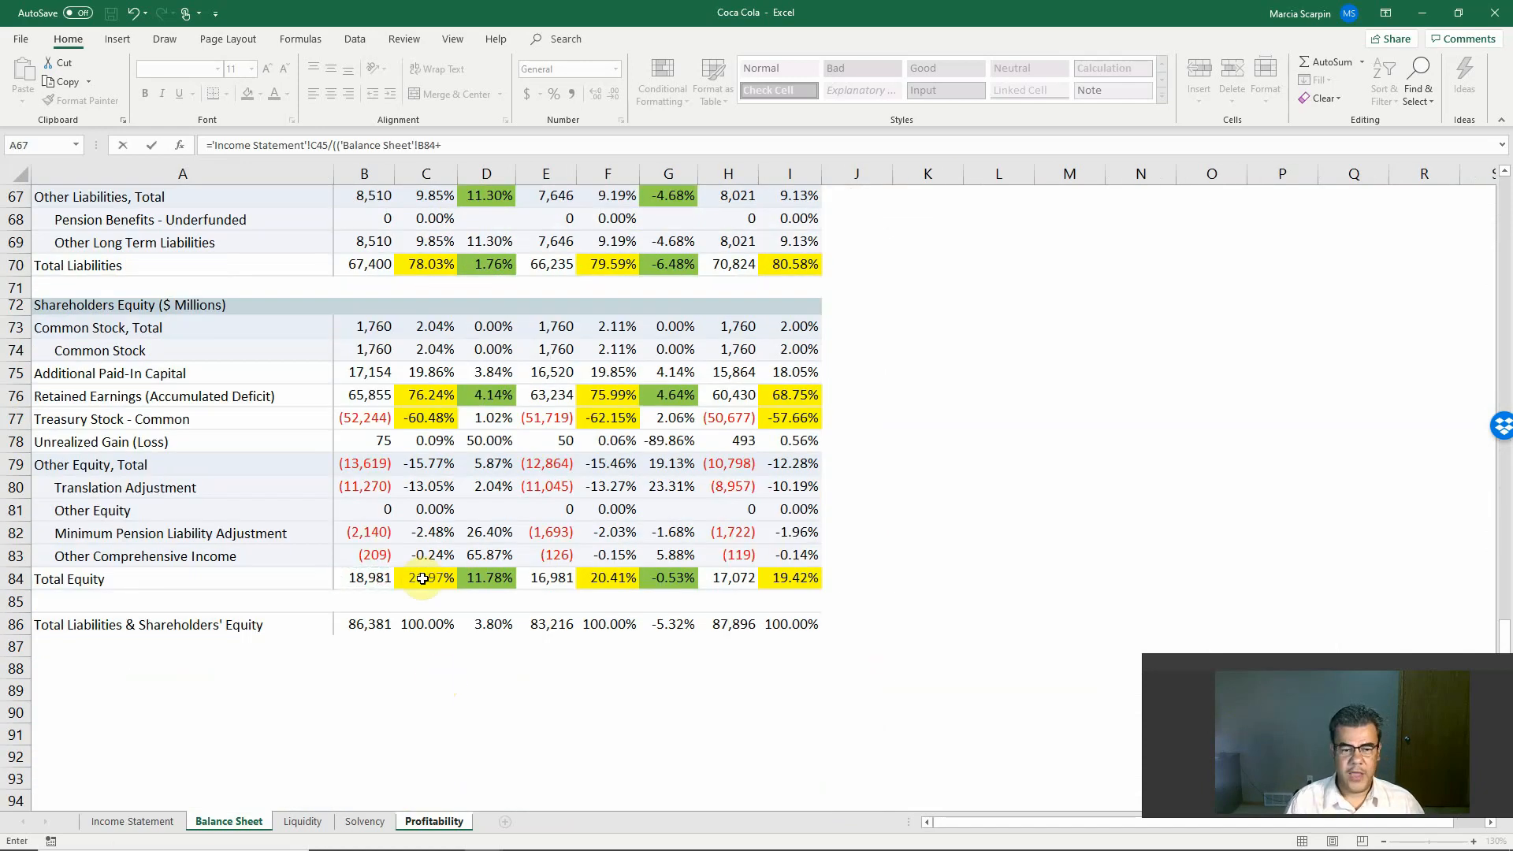
pyautogui.click(544, 578)
pyautogui.write(')/2')
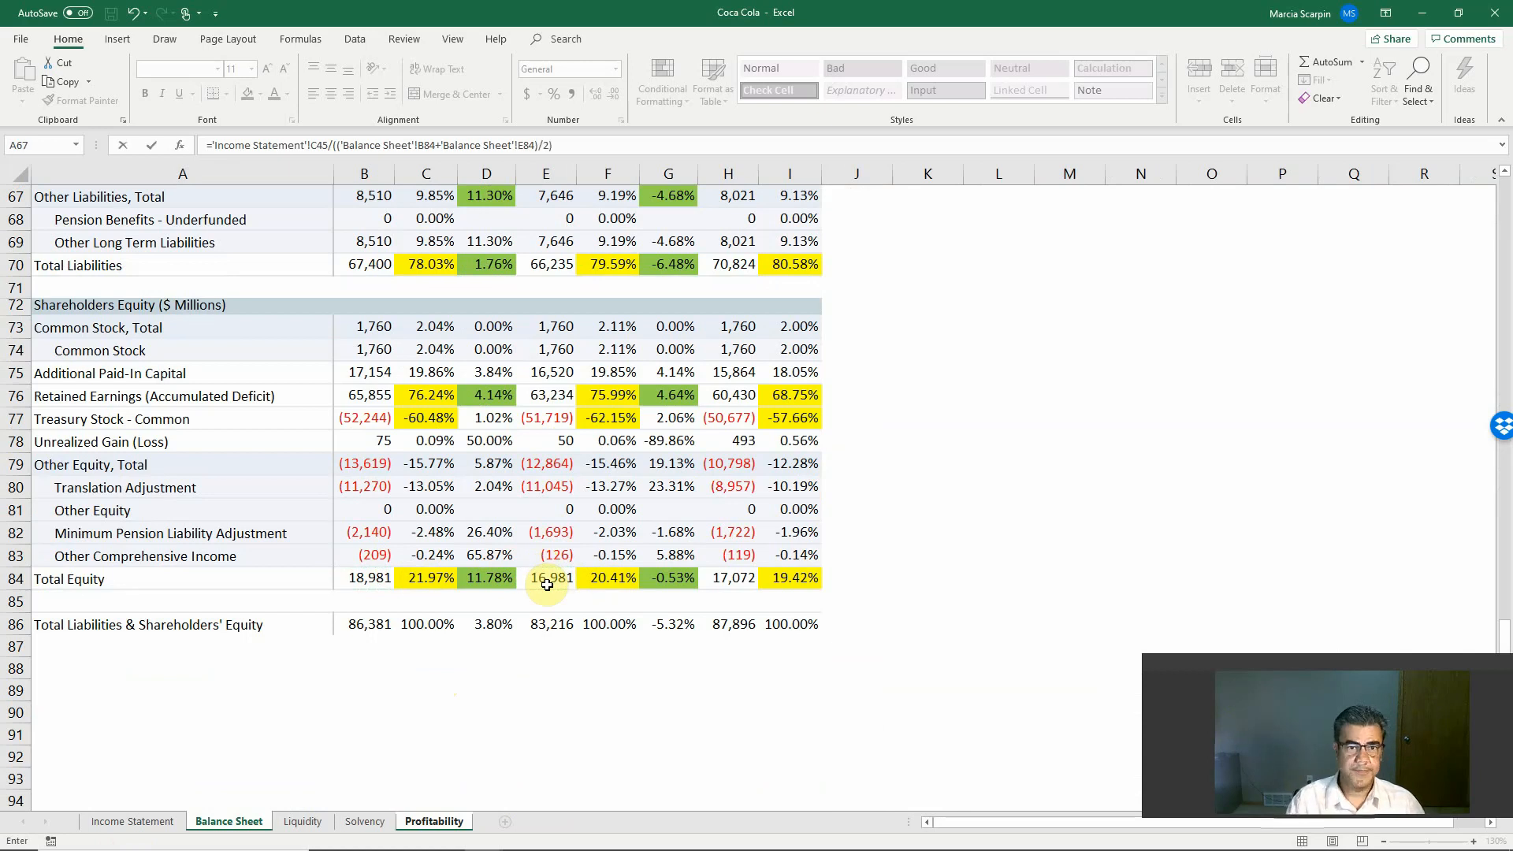
pyautogui.press('Return')
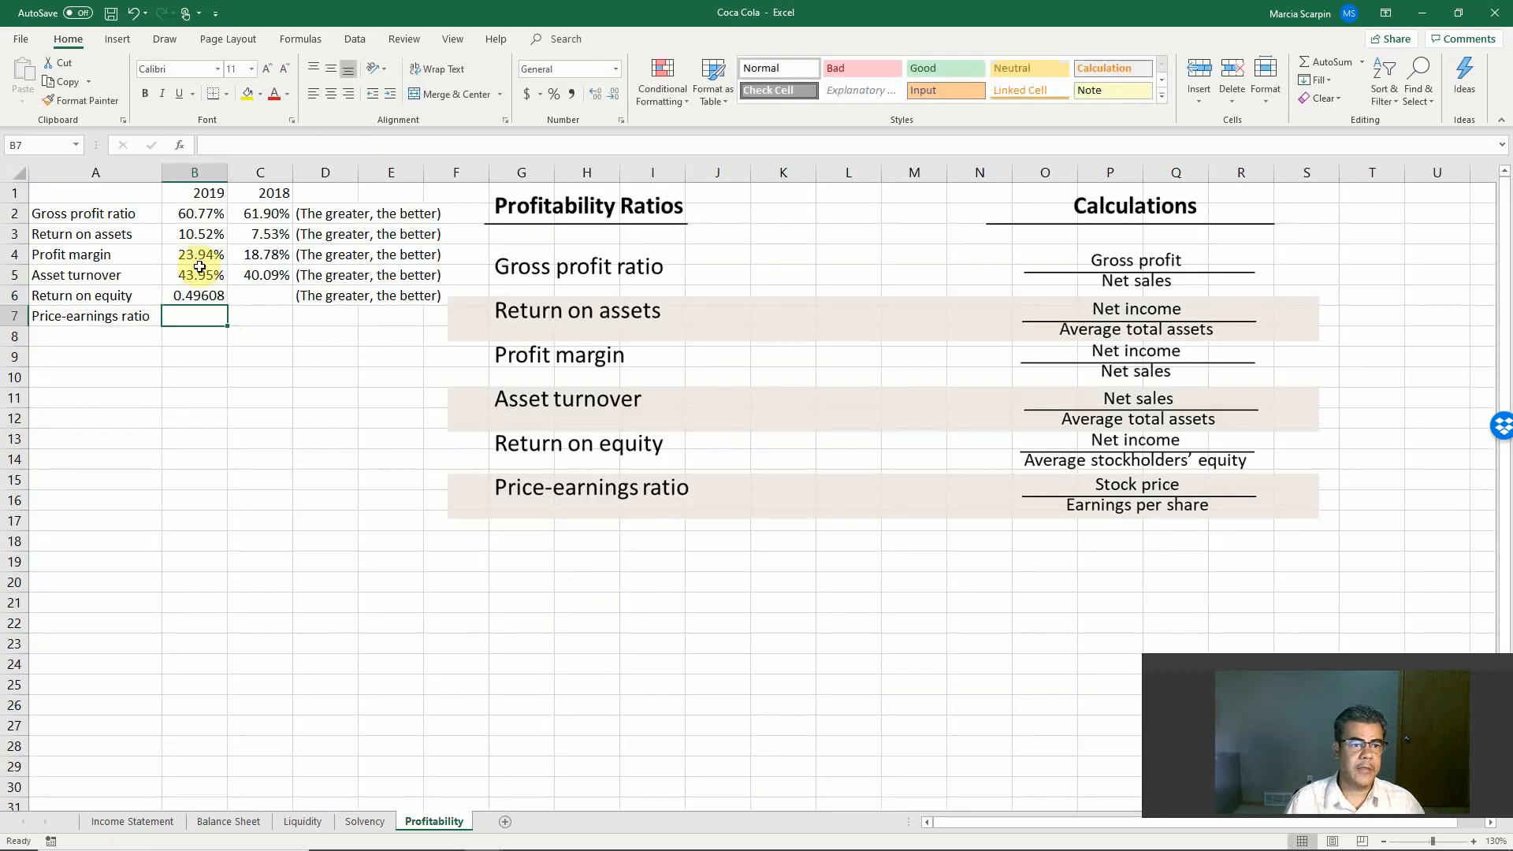
# Step: Copy the percentage format of B5 to the return on equity cells B6:C6
pyautogui.click(199, 271)
pyautogui.click(114, 103)
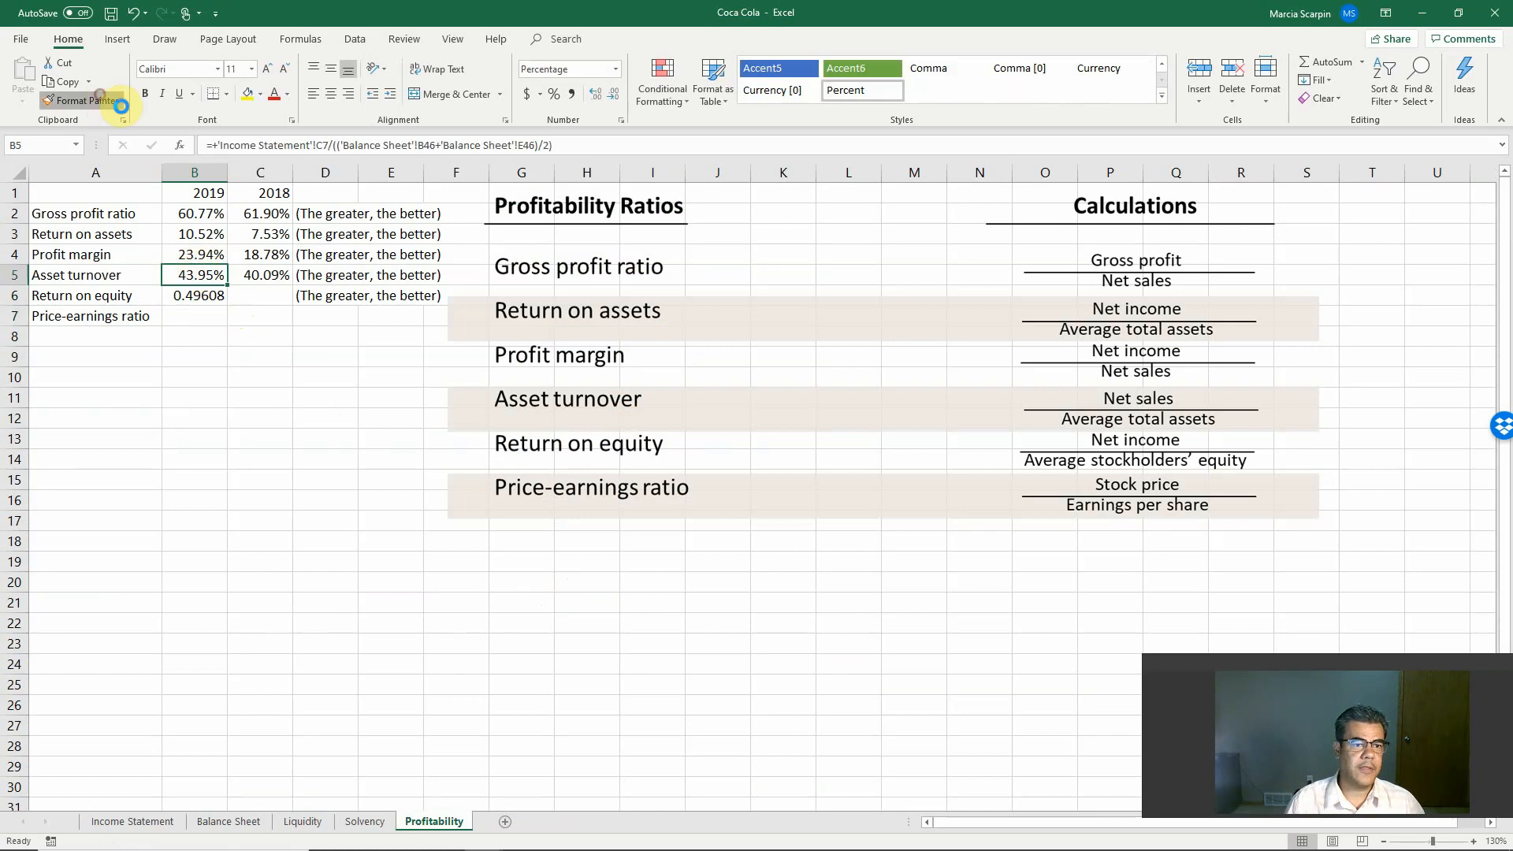
pyautogui.moveTo(208, 296); pyautogui.dragTo(272, 300)
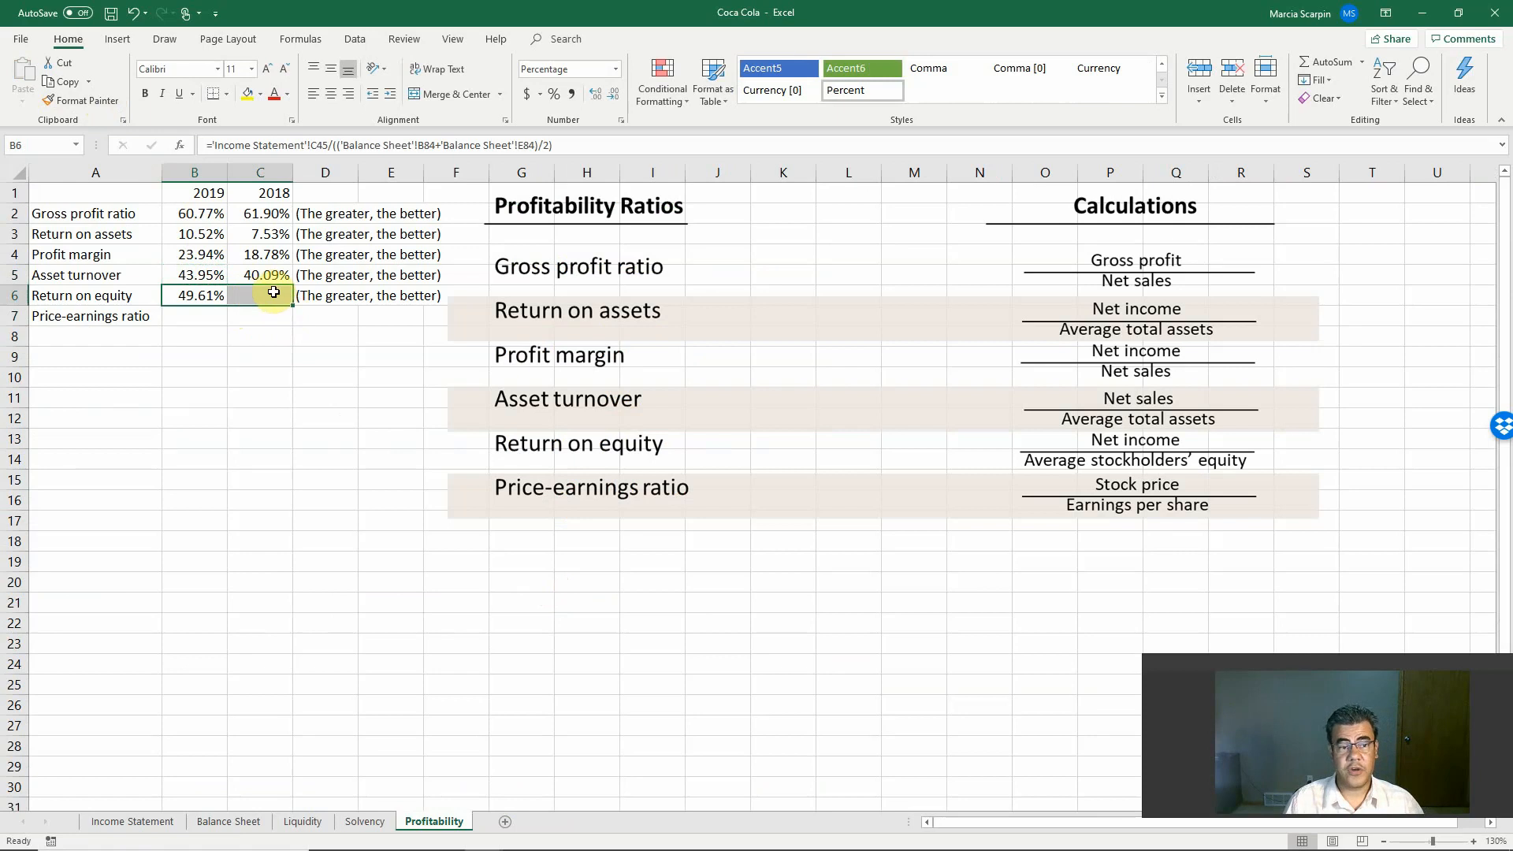
# Step: Examine the Treasury Stock - Common amounts for 2019, 2018 and 2017 in row 77 of the Balance Sheet
pyautogui.click(202, 294)
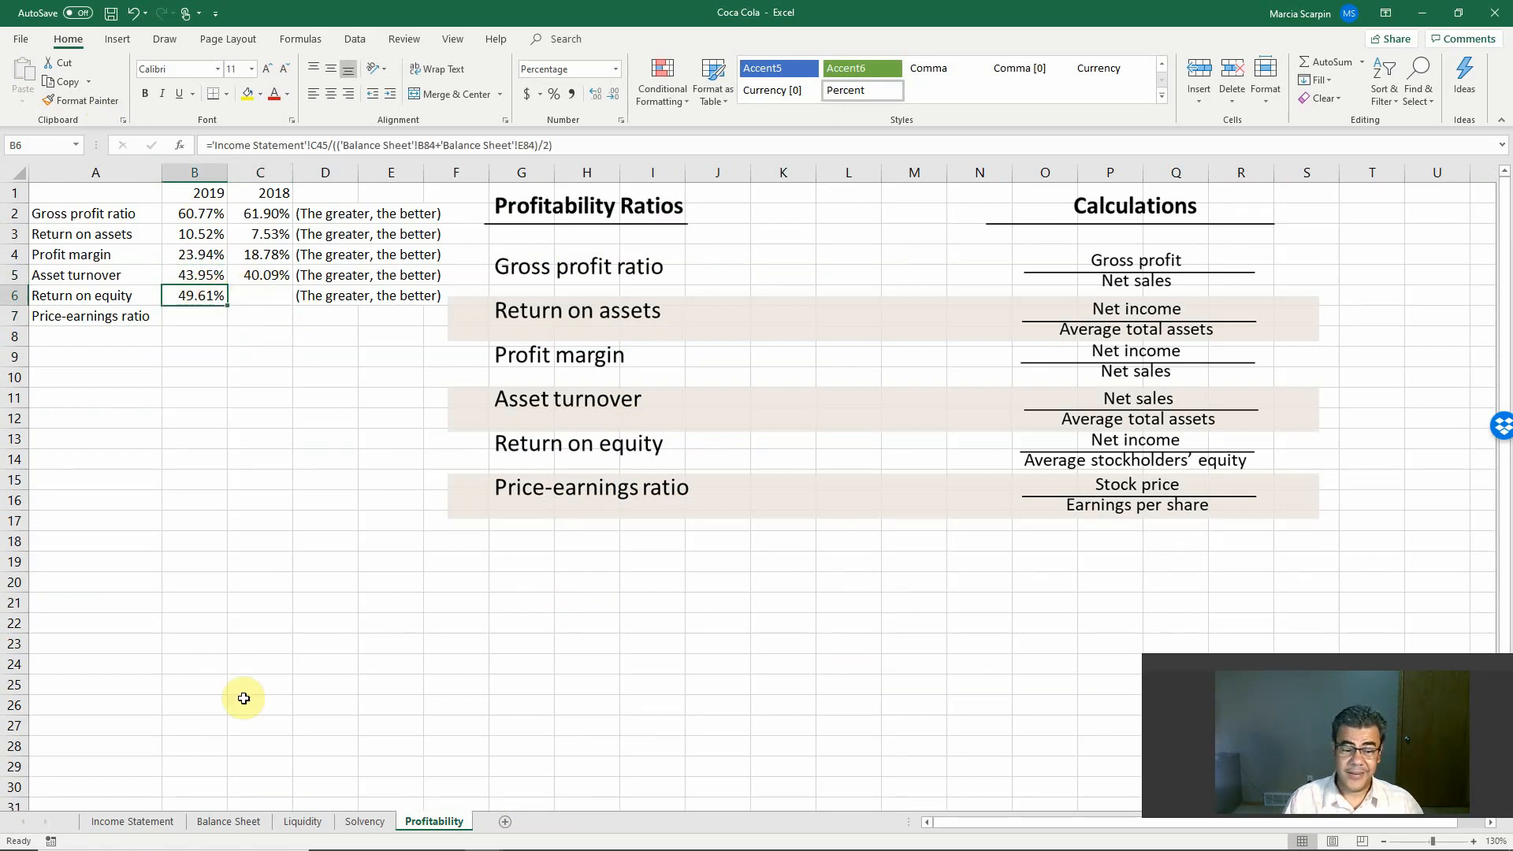
pyautogui.click(228, 821)
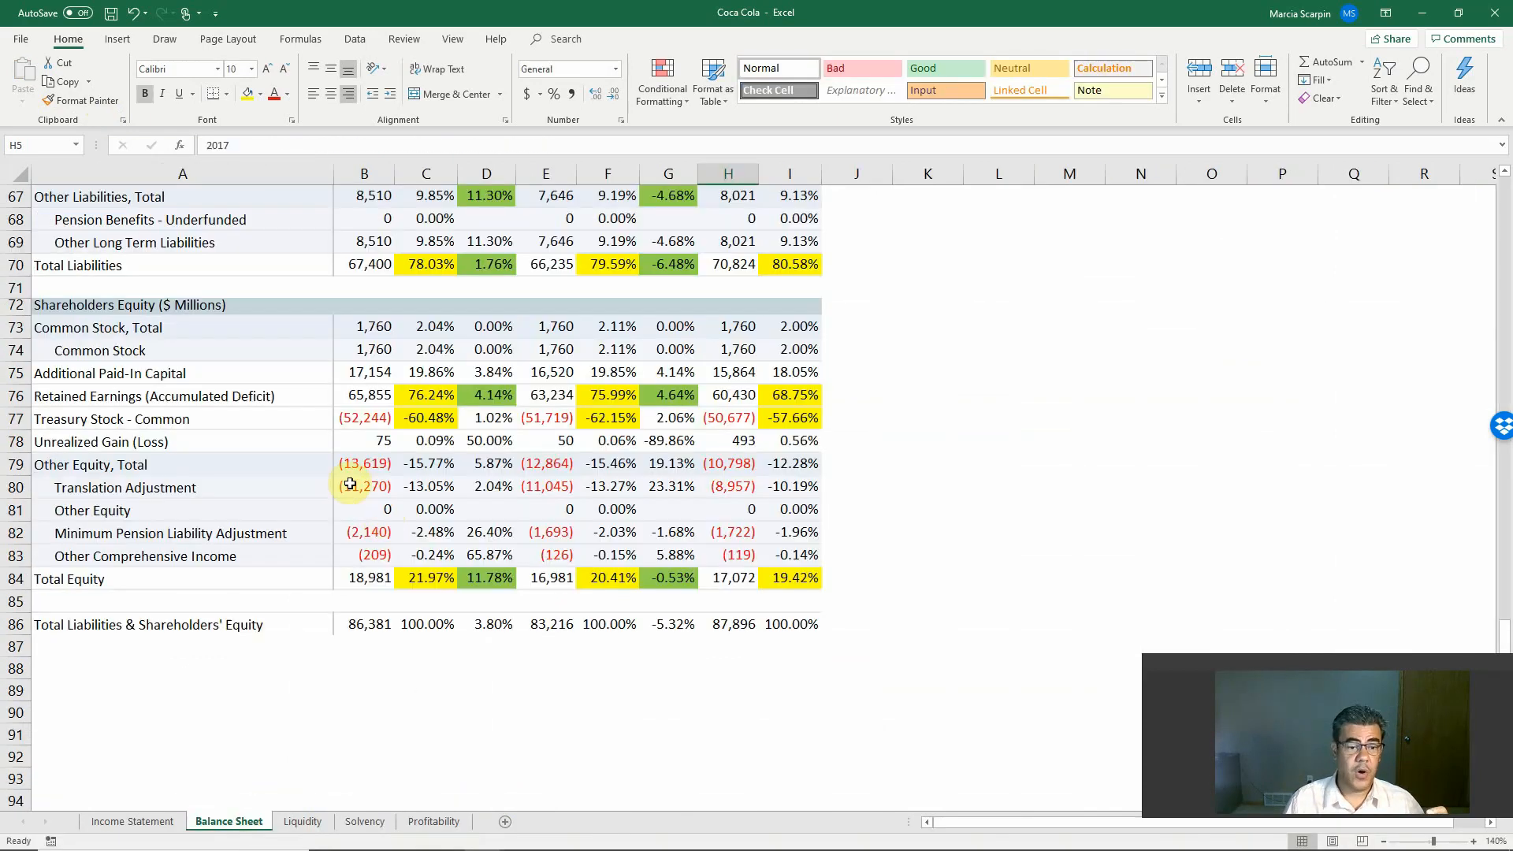
pyautogui.click(347, 418)
pyautogui.click(486, 418)
pyautogui.click(537, 420)
pyautogui.click(726, 418)
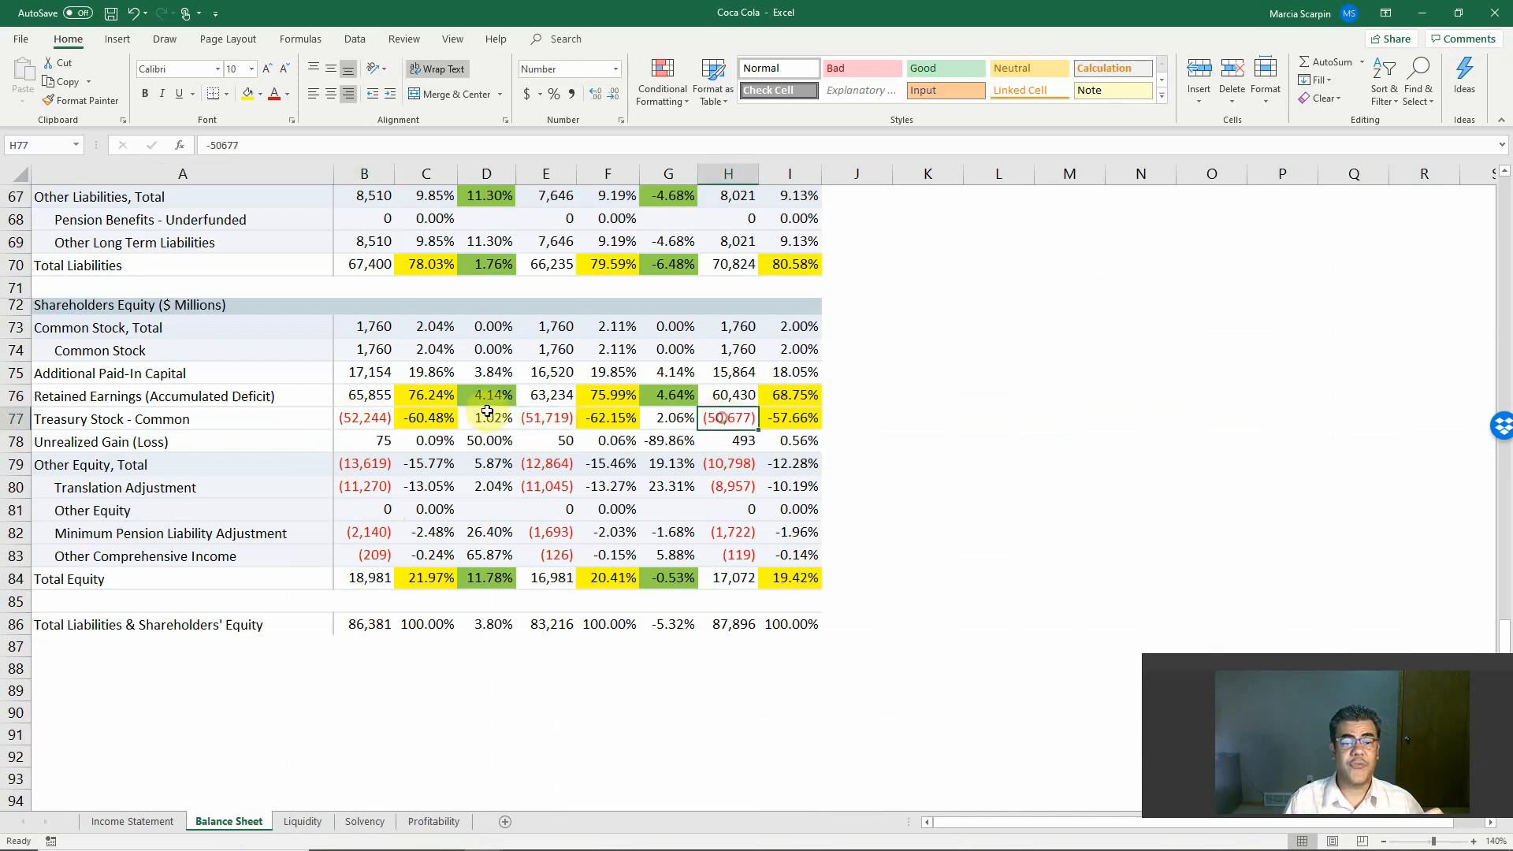
pyautogui.click(552, 418)
pyautogui.click(370, 428)
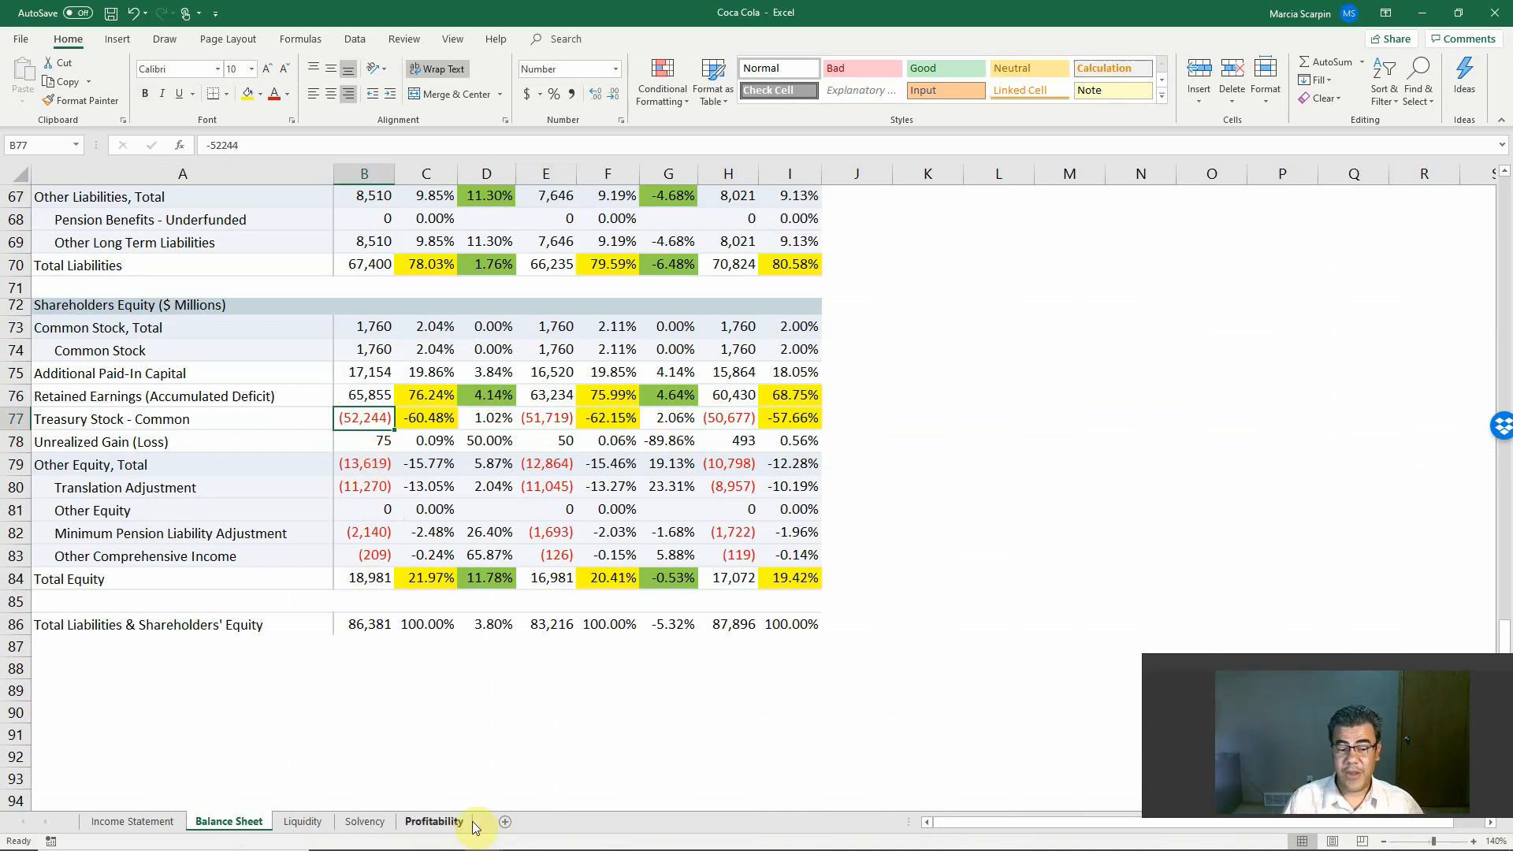
# Step: Start the 2018 return on equity formula in C6 of the Profitability sheet with net income from Income Statement F45 as the numerator
pyautogui.click(434, 822)
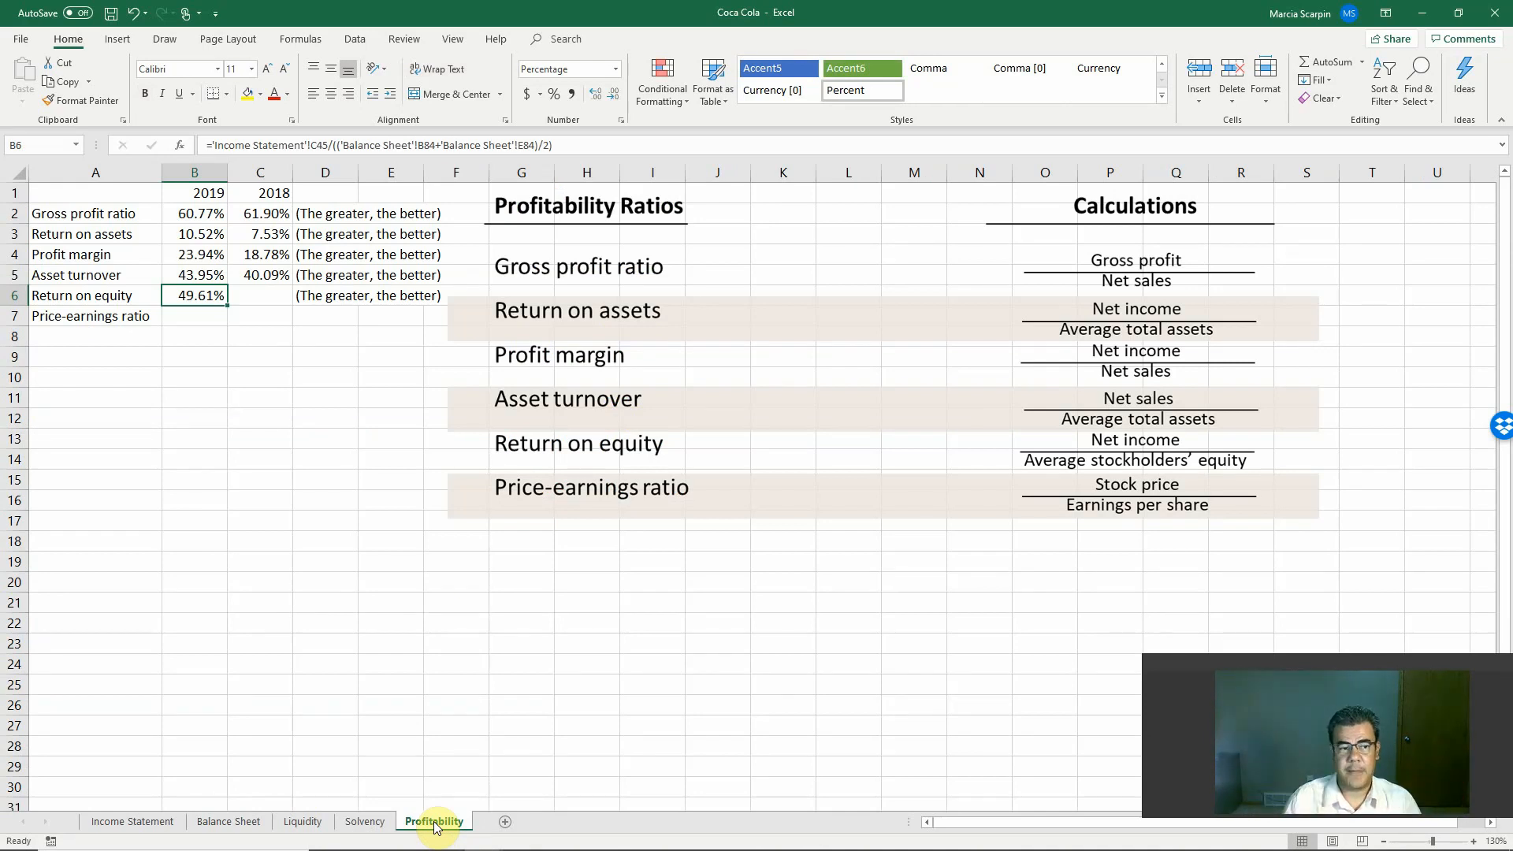
pyautogui.press('Right')
pyautogui.write('+')
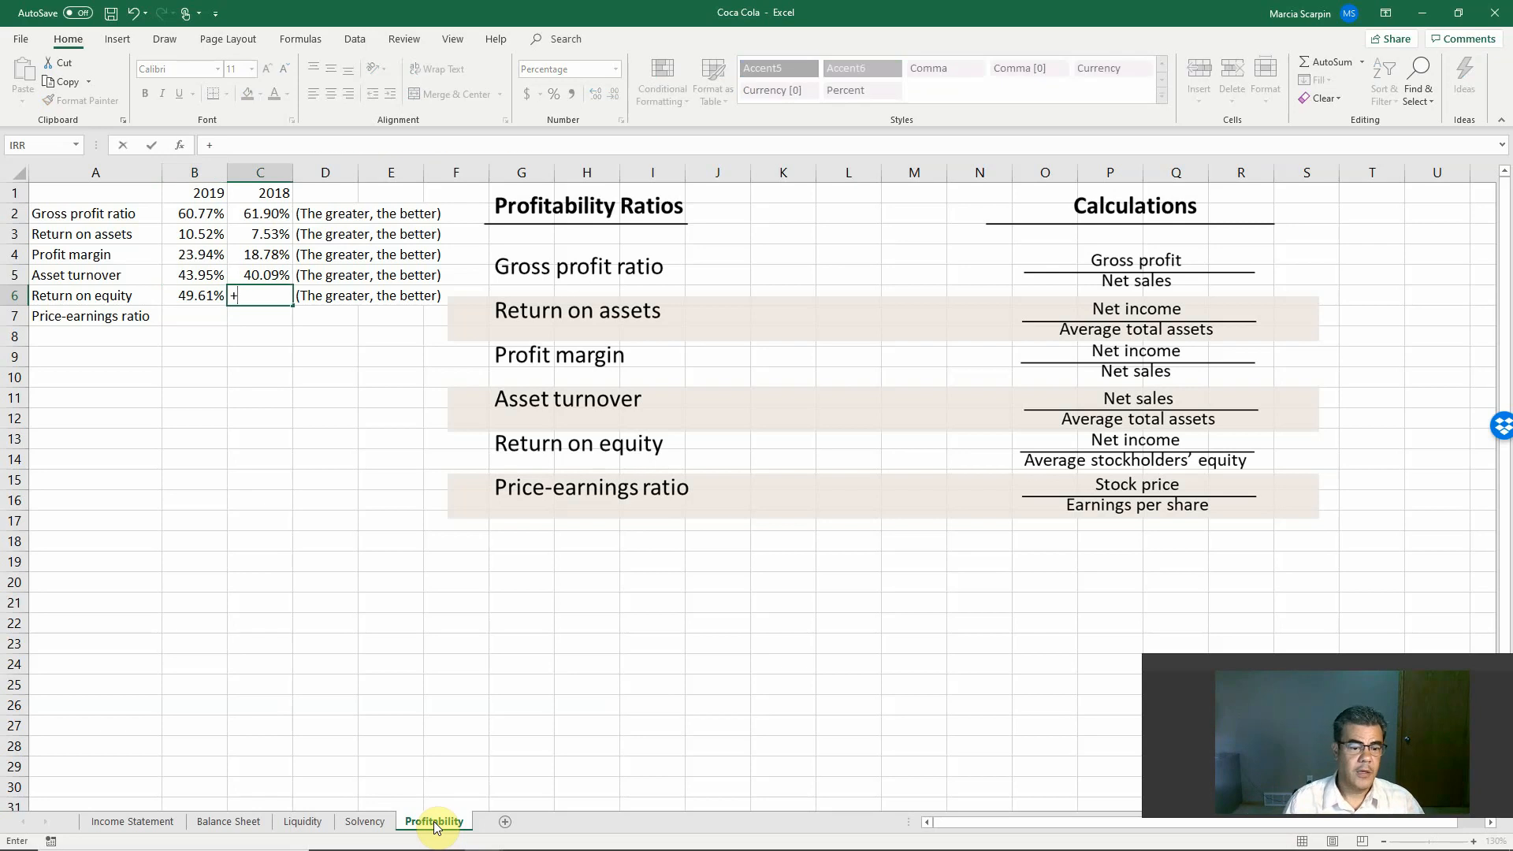
pyautogui.click(132, 821)
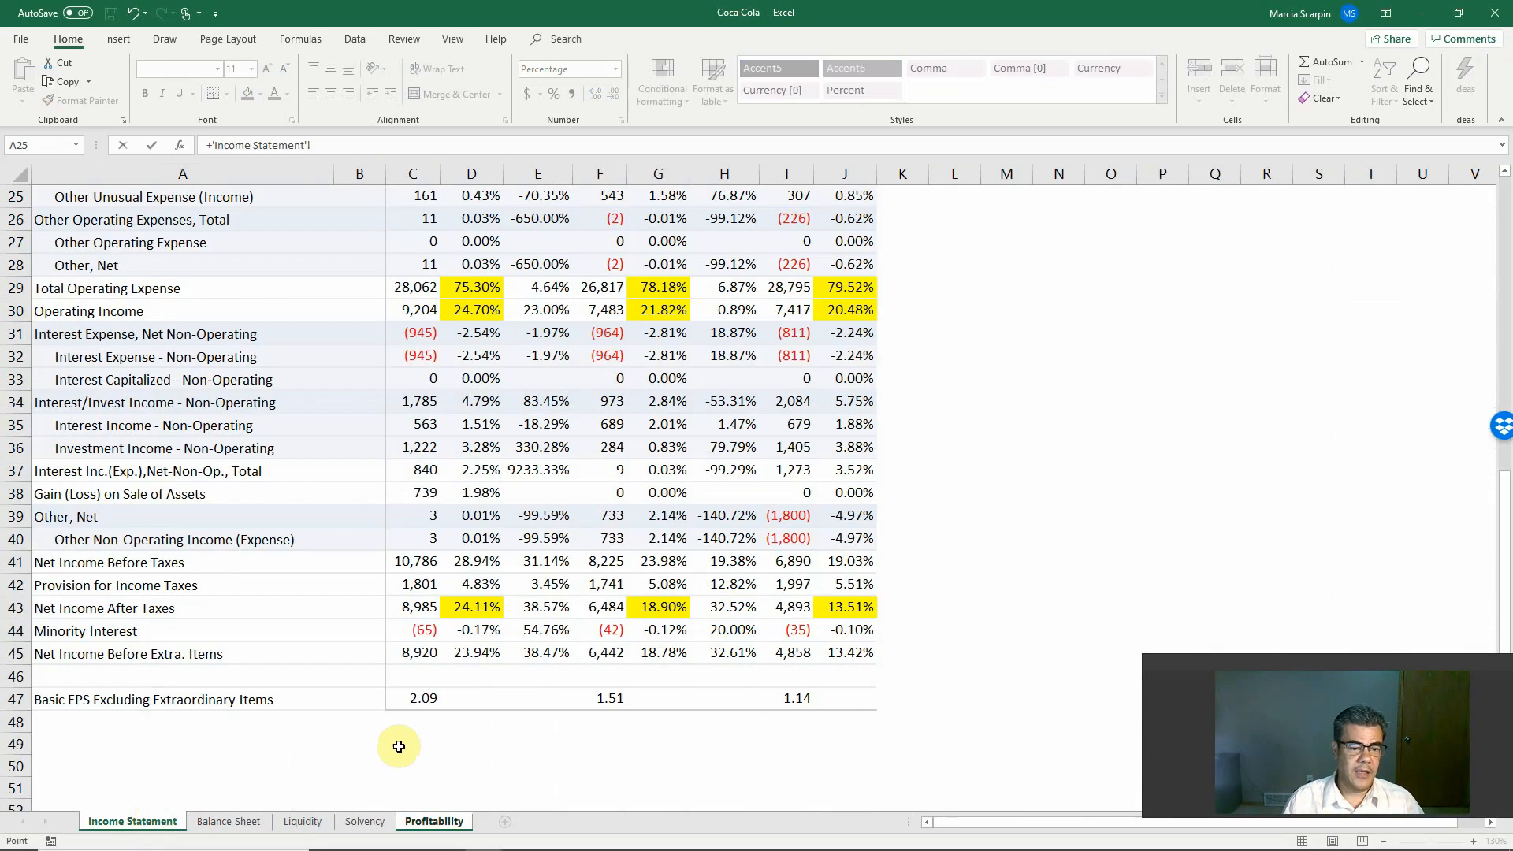
pyautogui.click(604, 652)
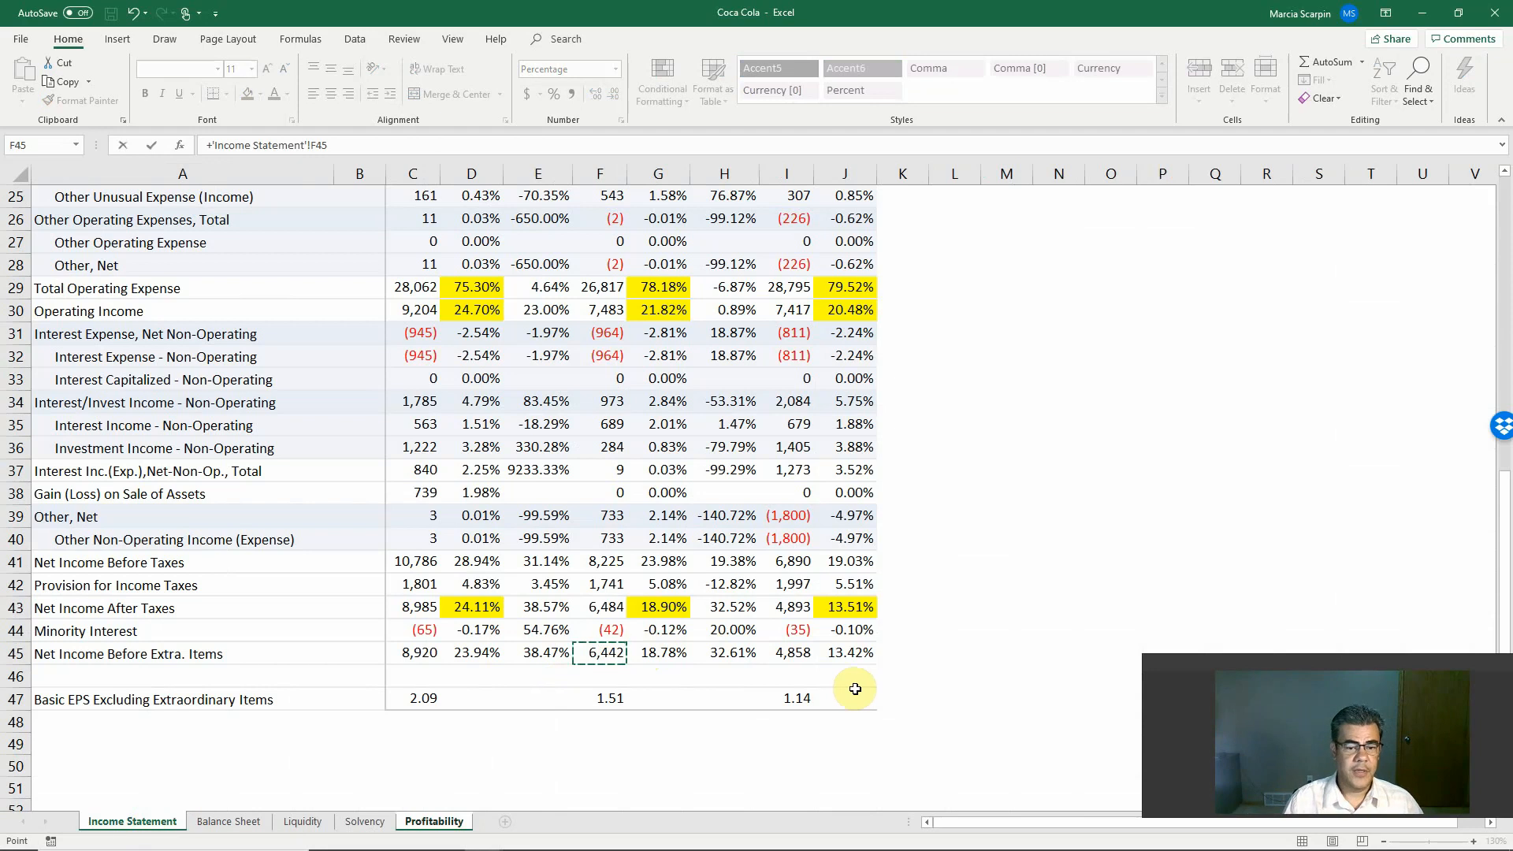
# Step: Divide the C6 formula by average total equity, the sum of Balance Sheet E84 and H84 divided by 2, and enter it
pyautogui.write('/(')
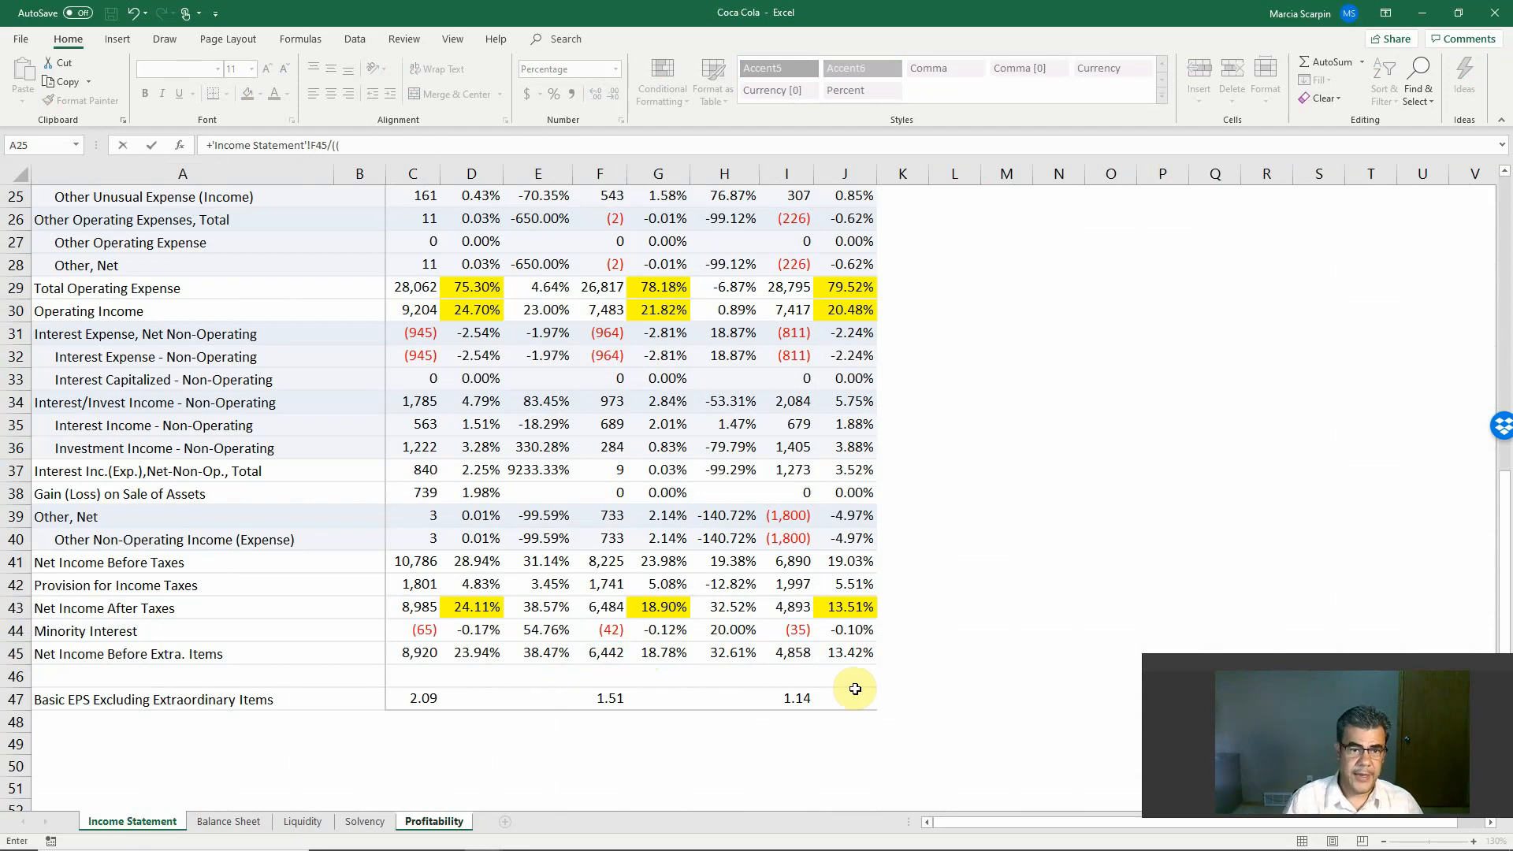
pyautogui.write('(')
pyautogui.click(236, 821)
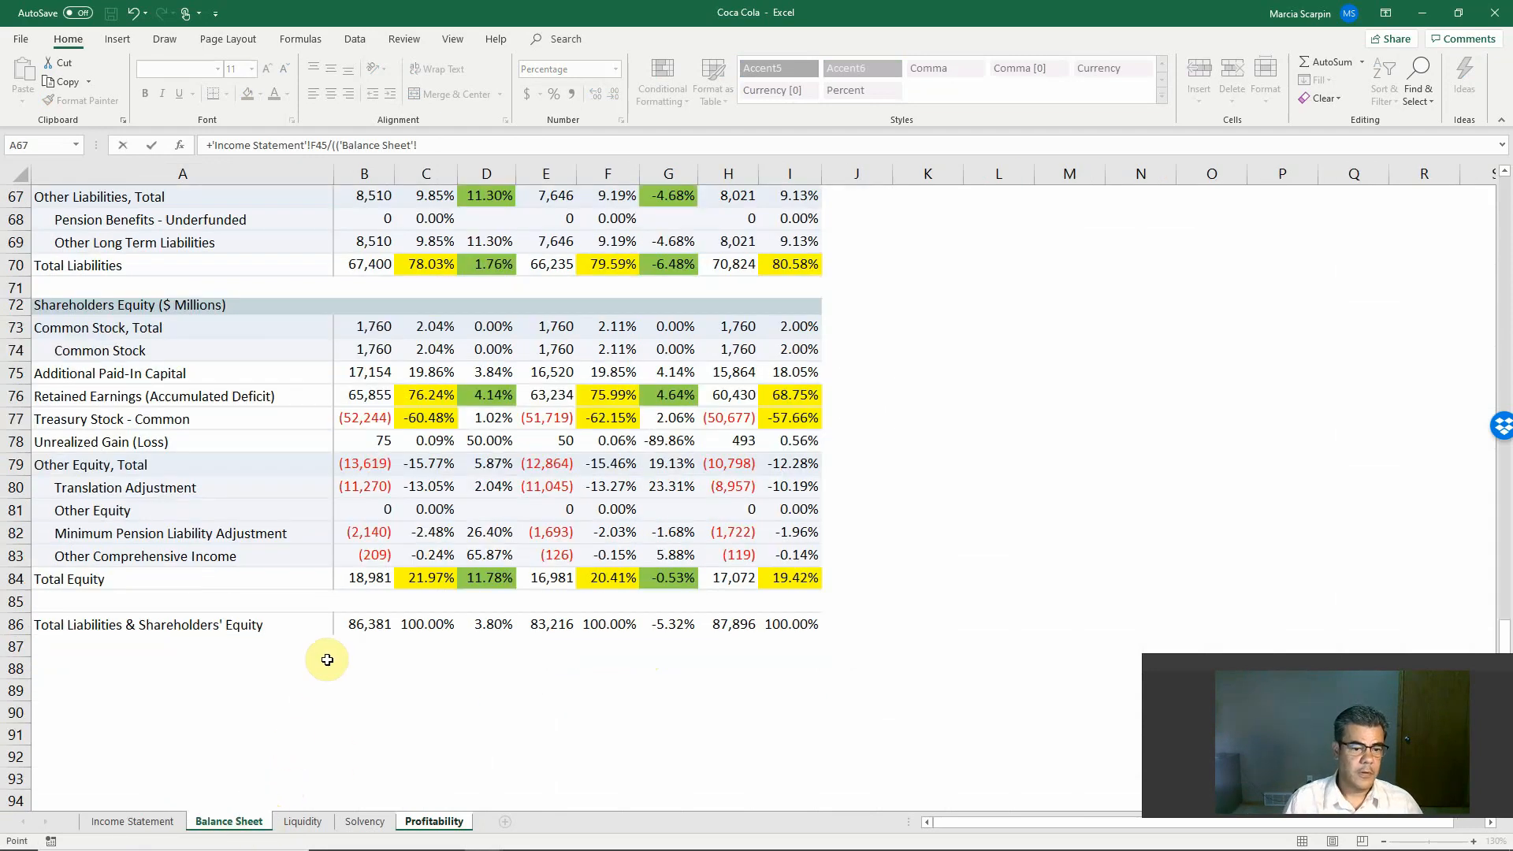
pyautogui.click(551, 577)
pyautogui.write('+')
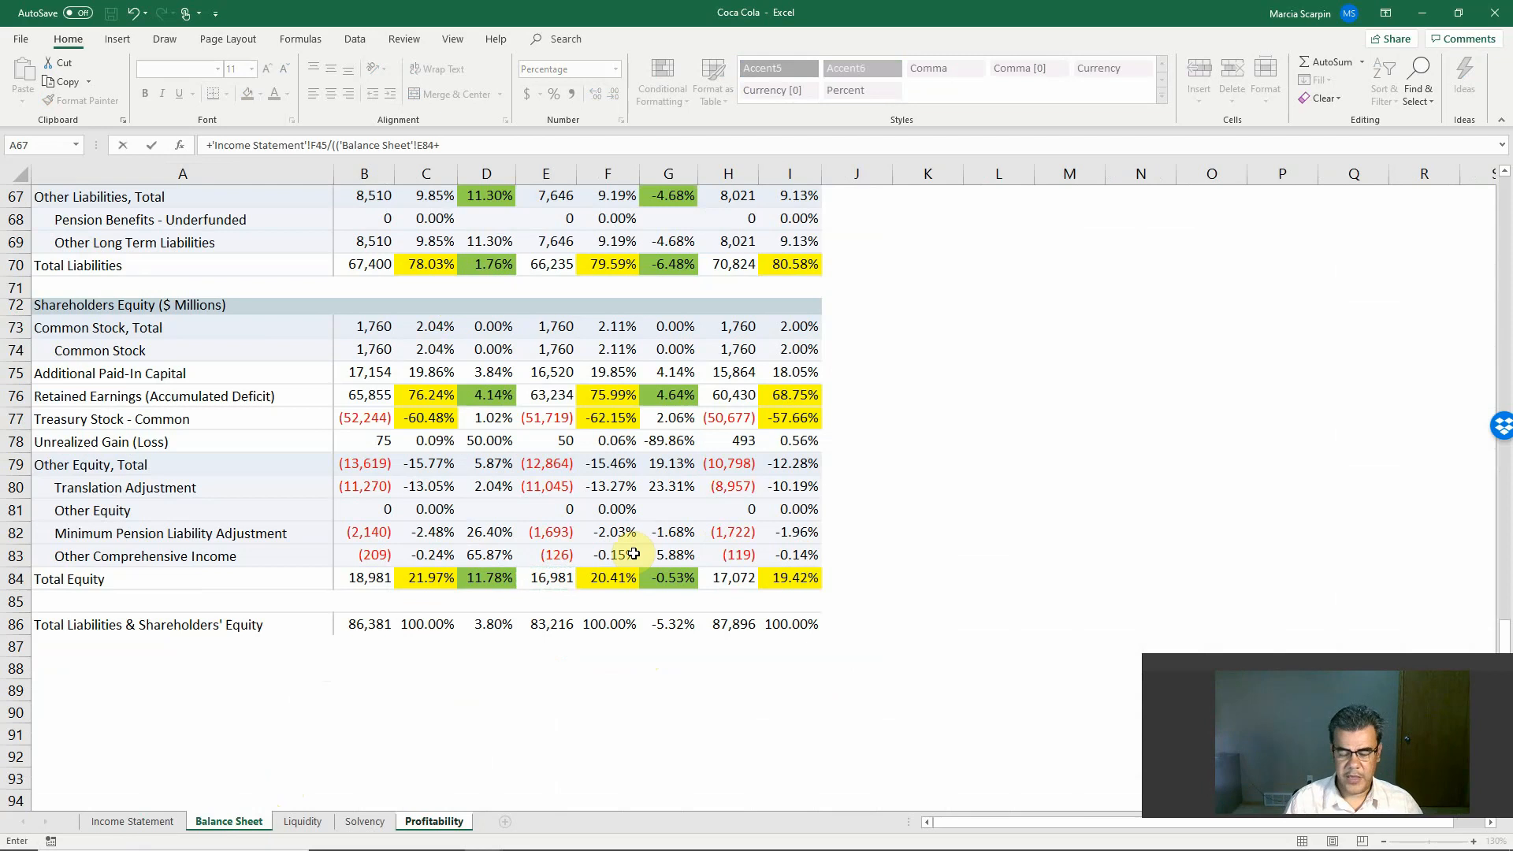
pyautogui.click(746, 584)
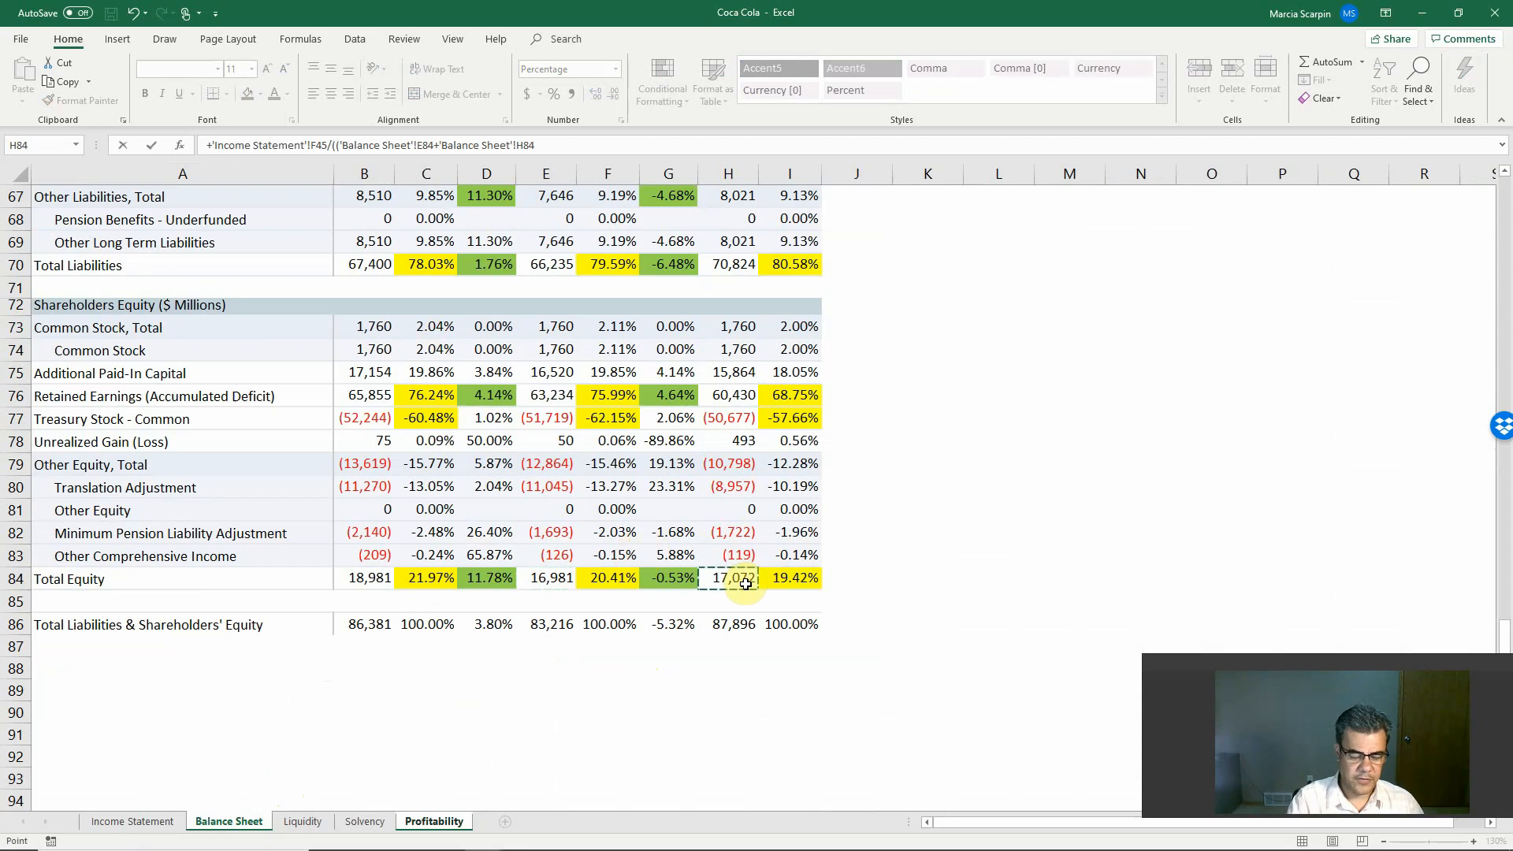
pyautogui.write(')')
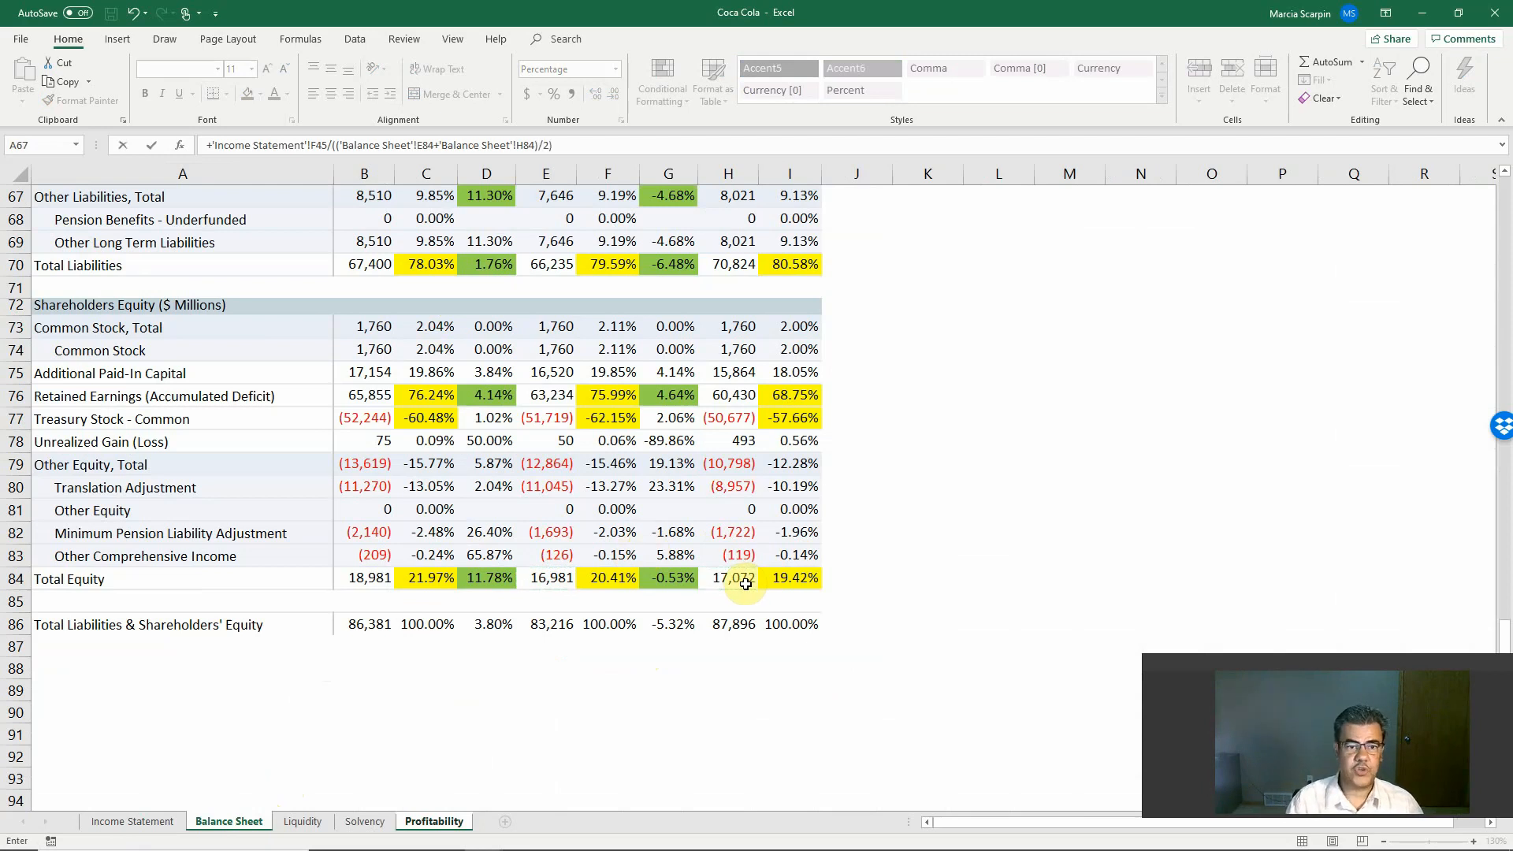
pyautogui.write('/2)')
pyautogui.press('Return')
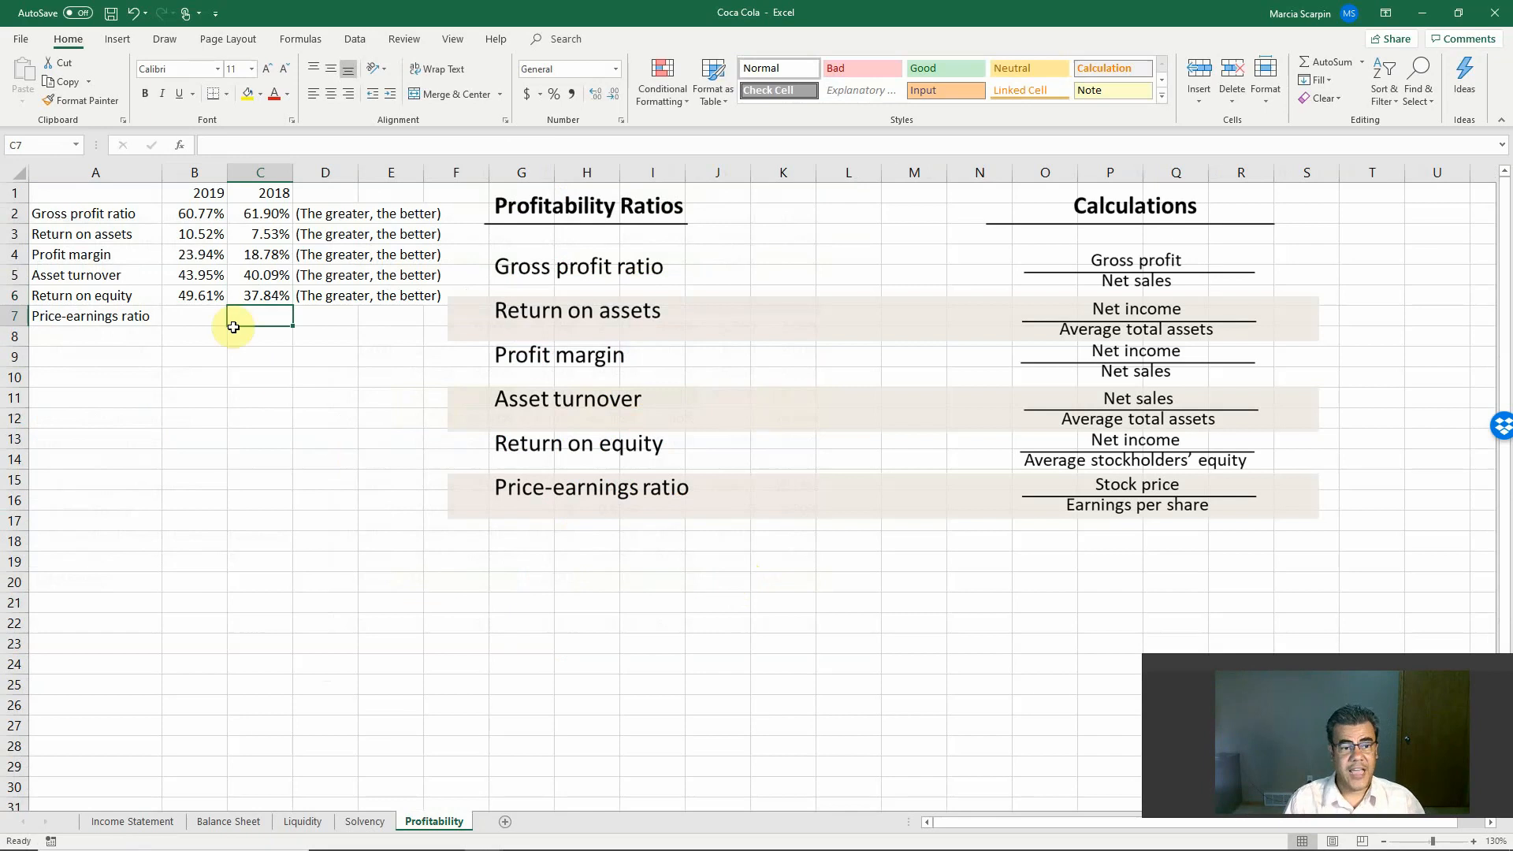
# Step: Compare the 2019 and 2018 return on equity in B6:C6 with the return on assets in B3:C3
pyautogui.moveTo(195, 293); pyautogui.dragTo(238, 290)
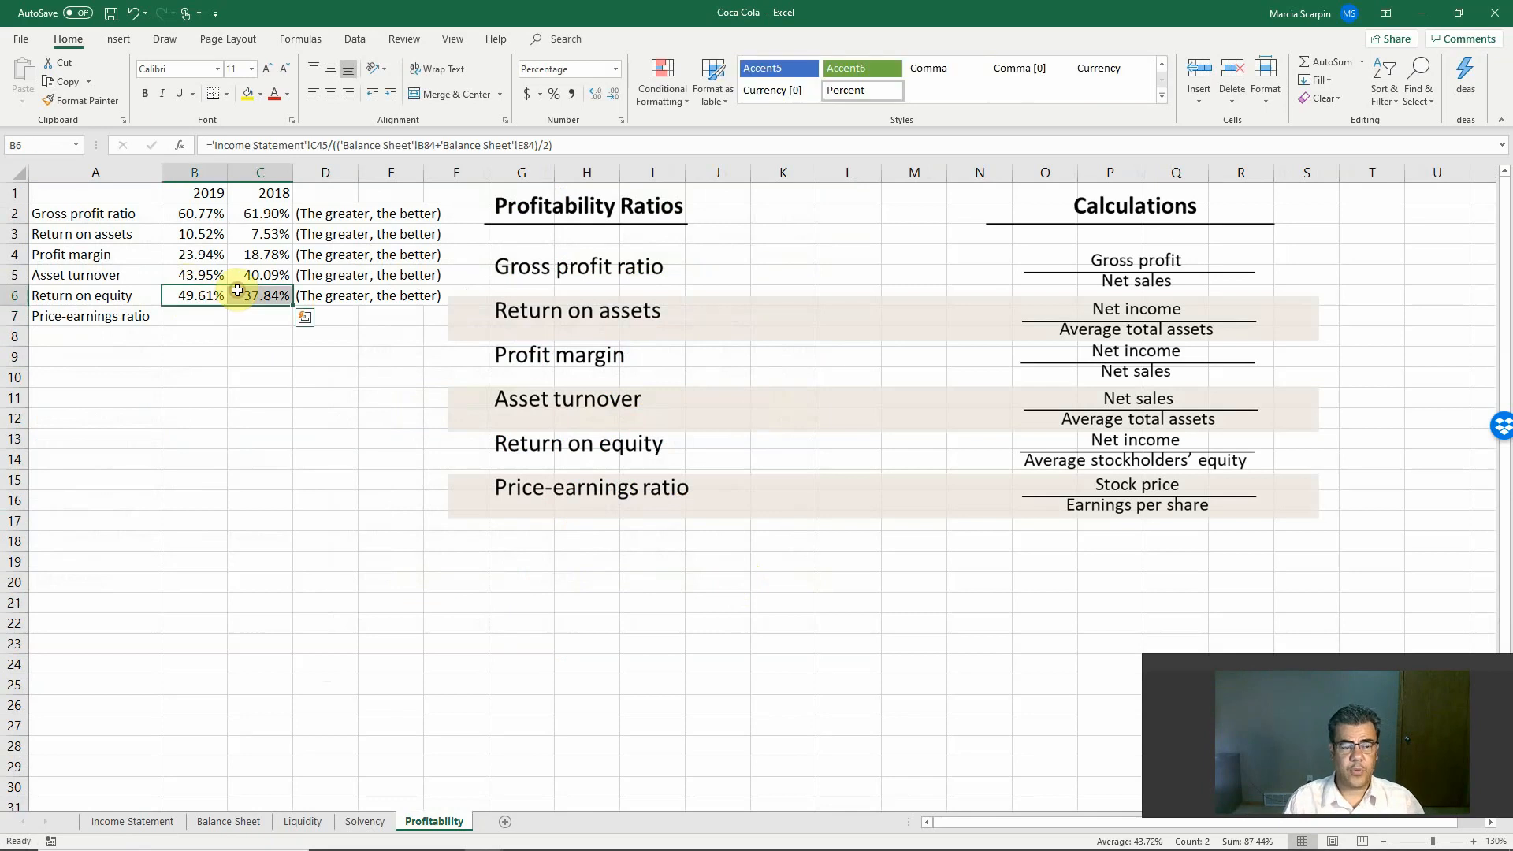
pyautogui.moveTo(203, 234); pyautogui.dragTo(249, 233)
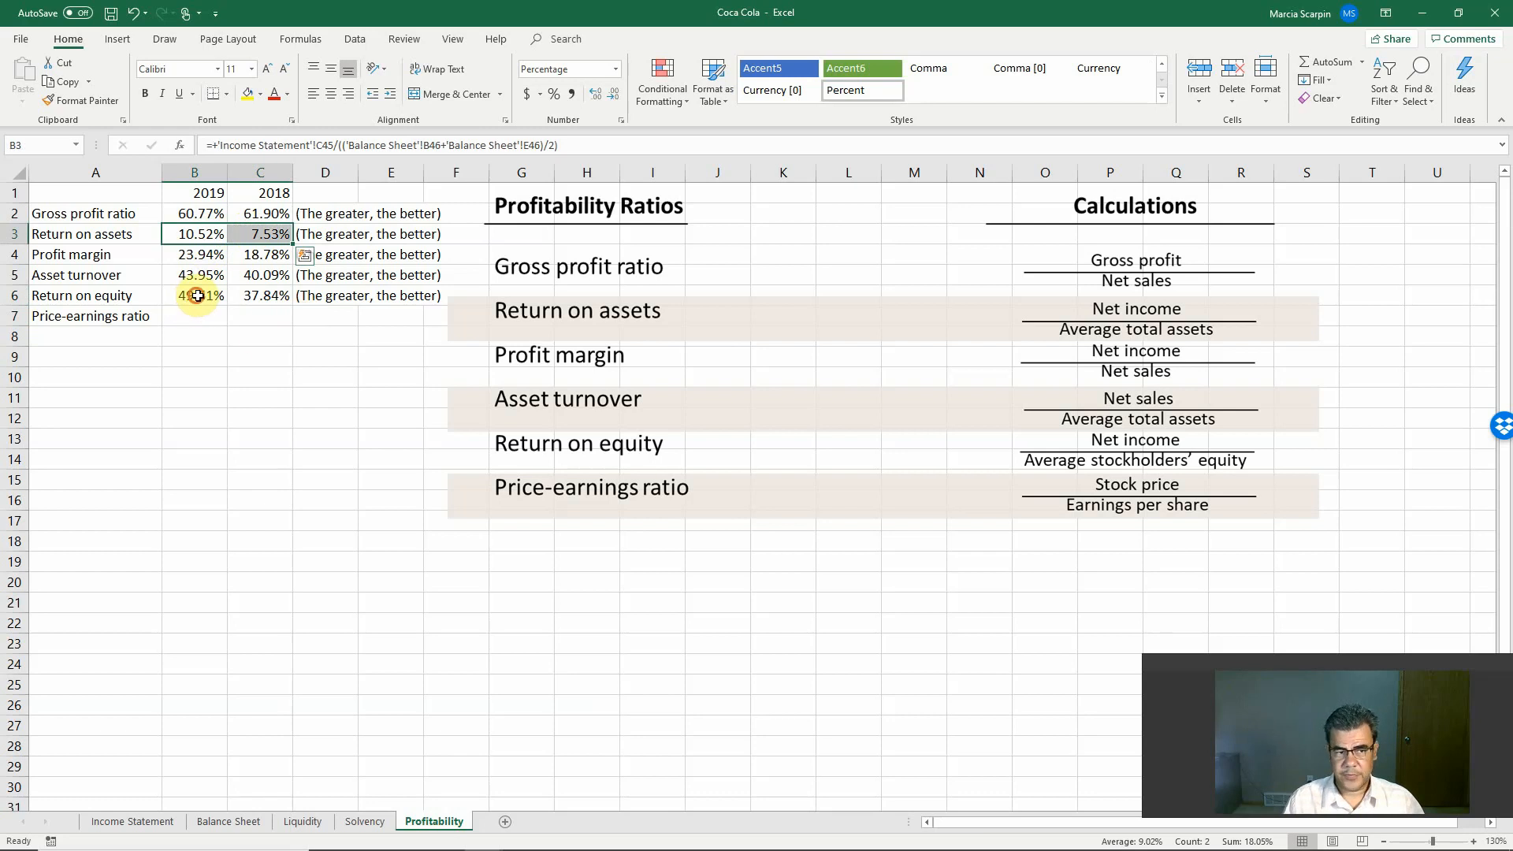
pyautogui.moveTo(196, 293); pyautogui.dragTo(241, 296)
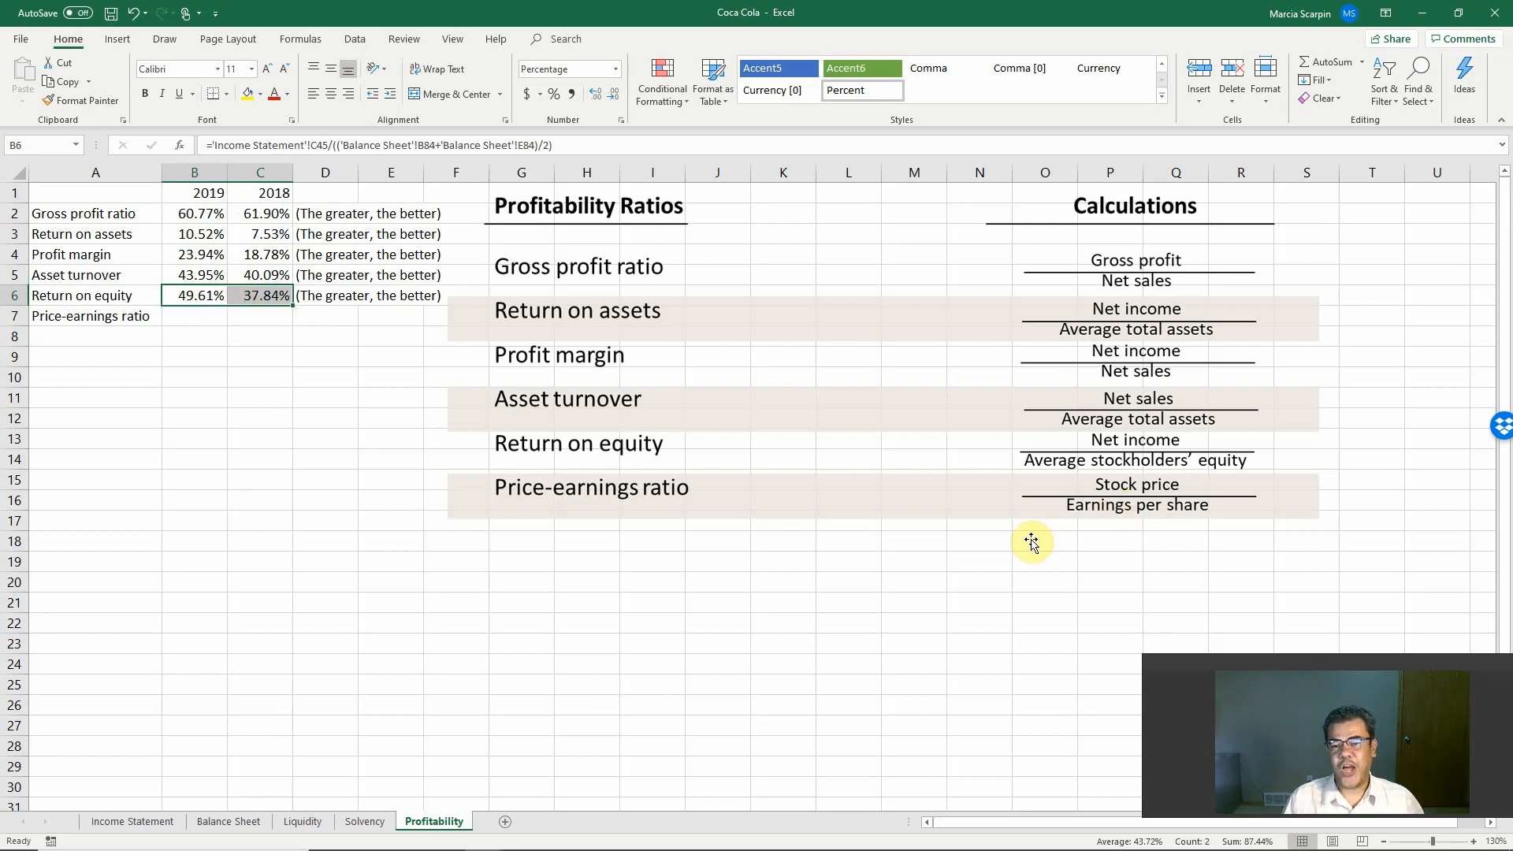
# Step: Check the 2019 basic EPS in Income Statement C47 as the denominator for the price-earnings ratio in B7 of the Profitability sheet
pyautogui.click(190, 315)
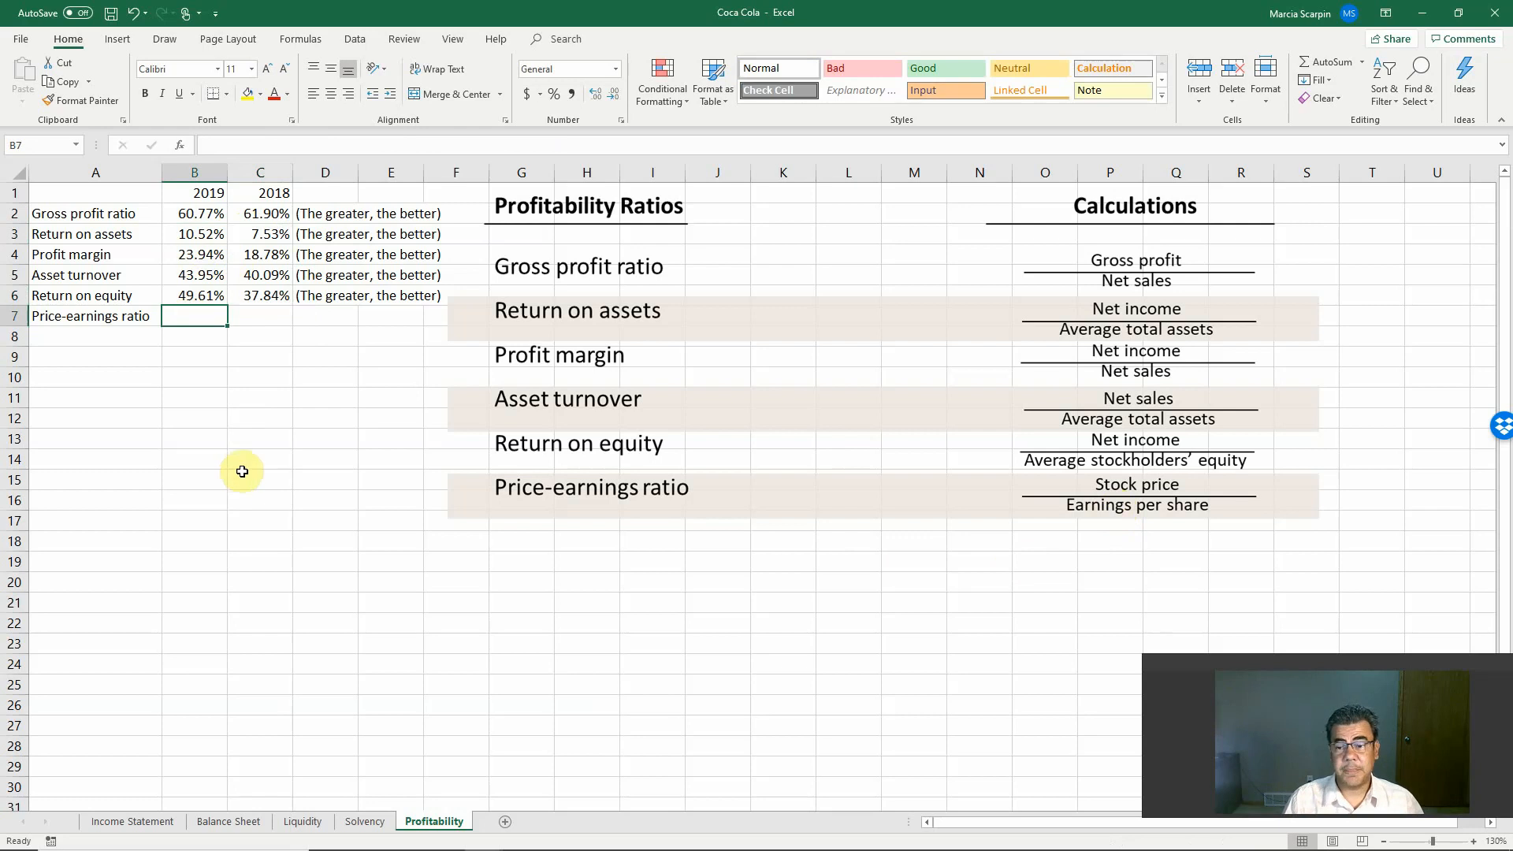
pyautogui.click(134, 822)
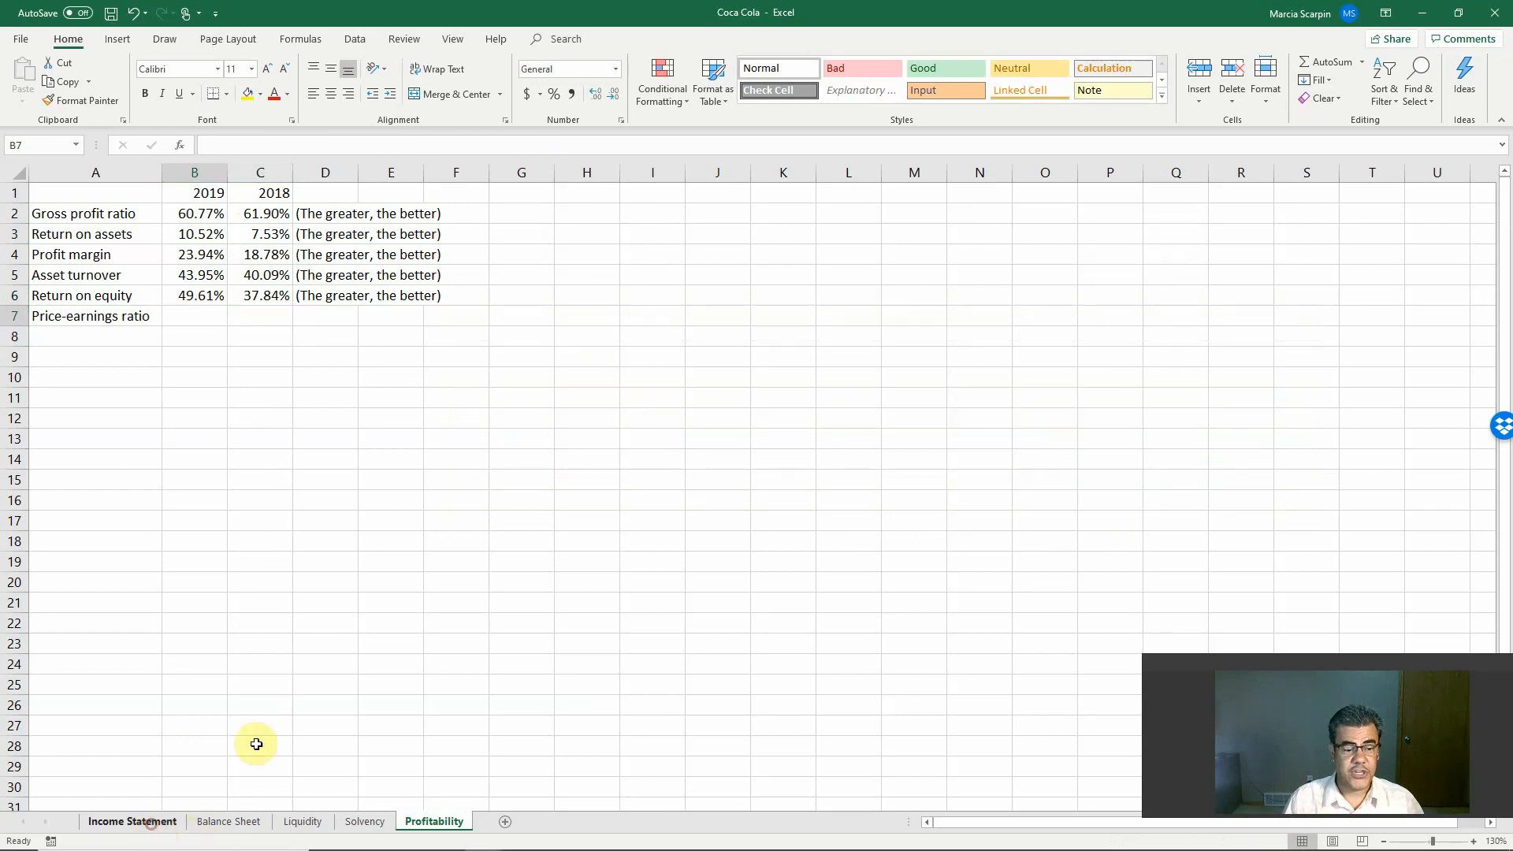
pyautogui.click(420, 707)
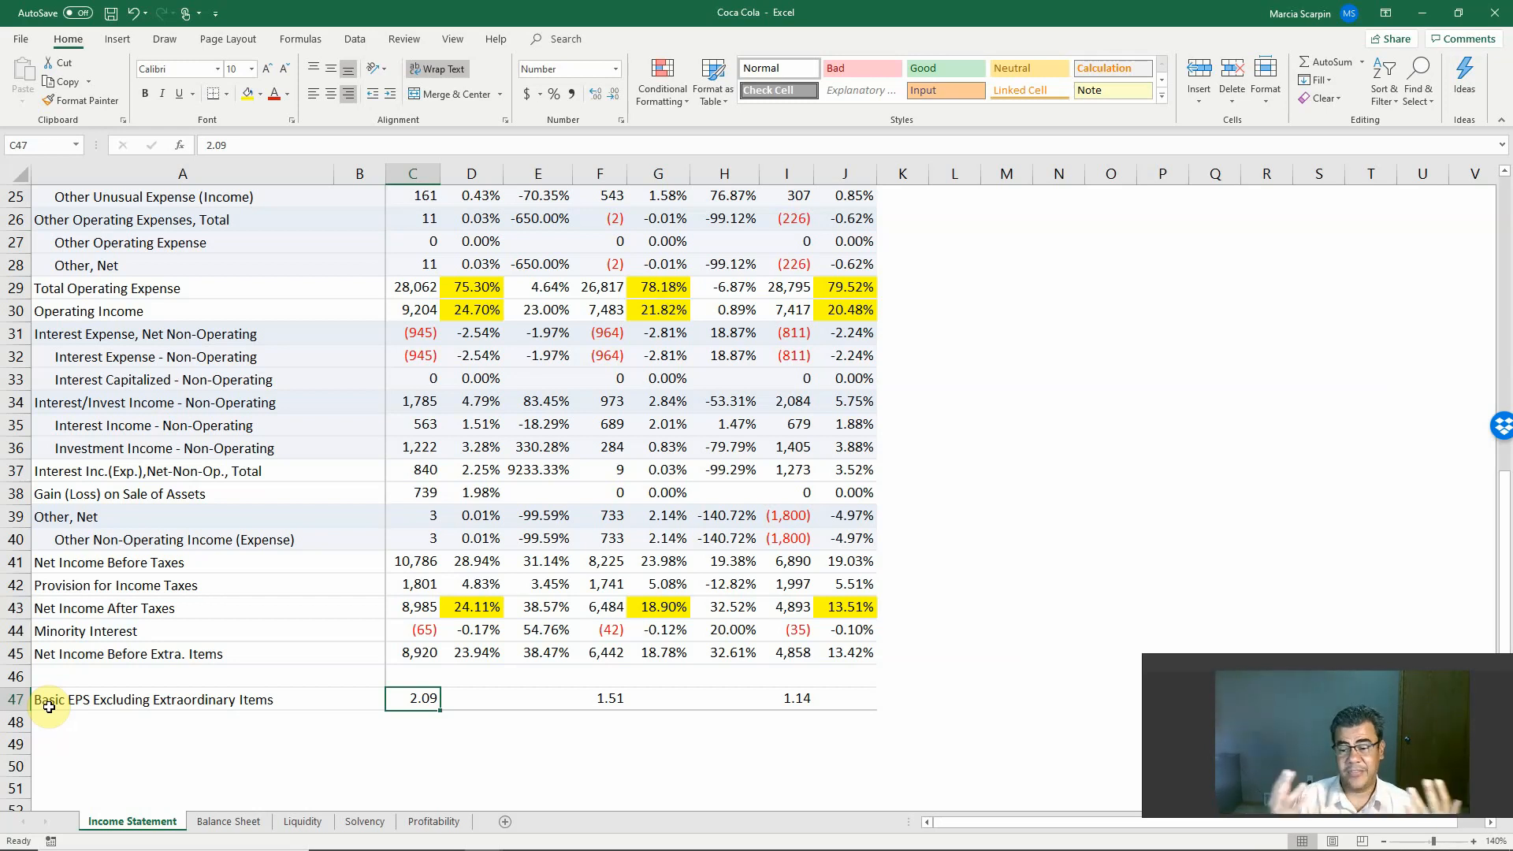
pyautogui.click(434, 821)
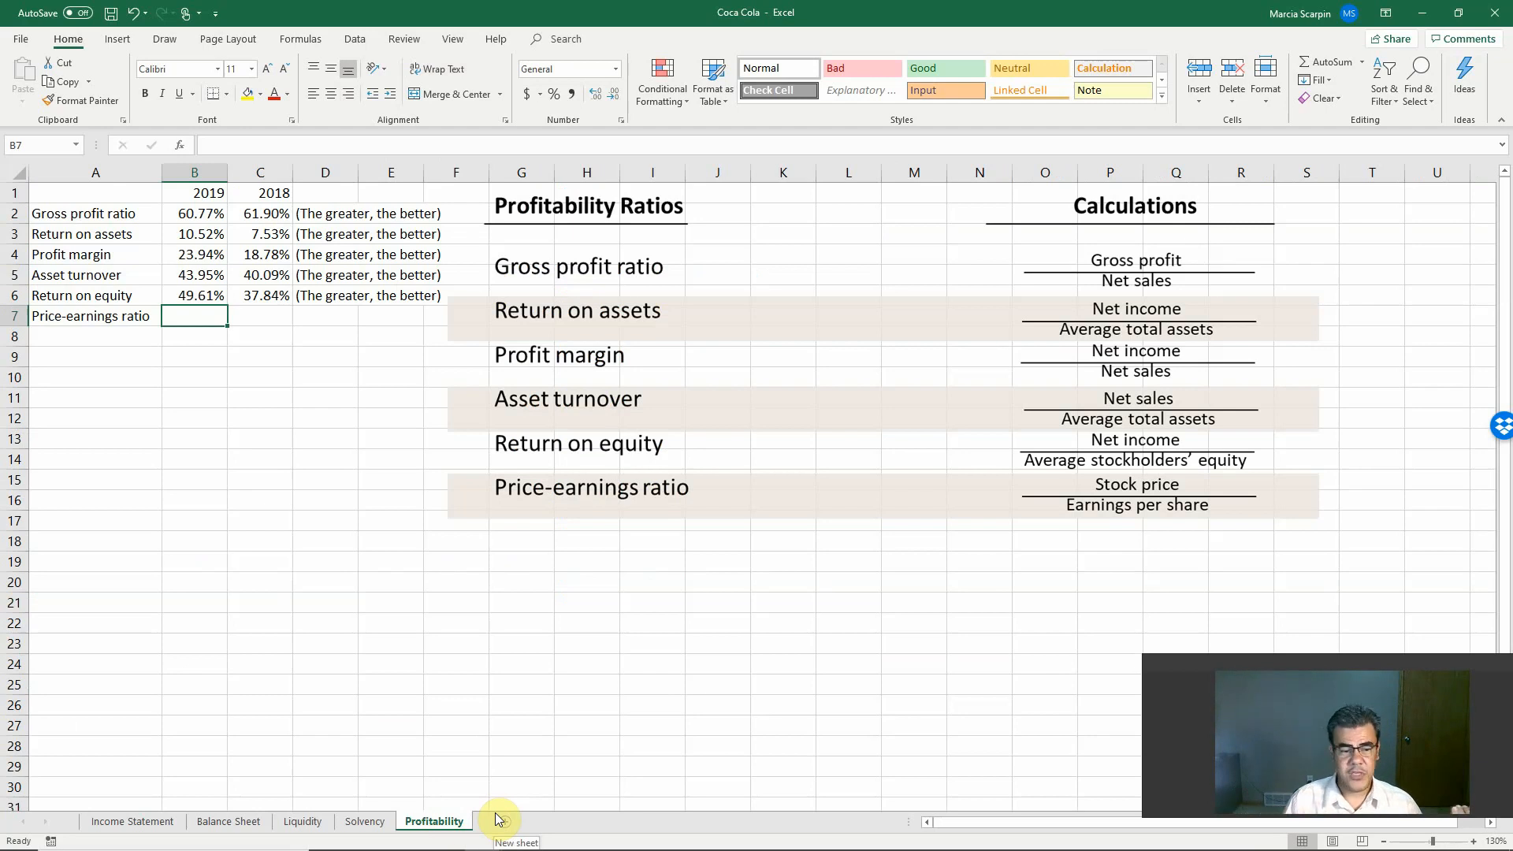
pyautogui.click(171, 822)
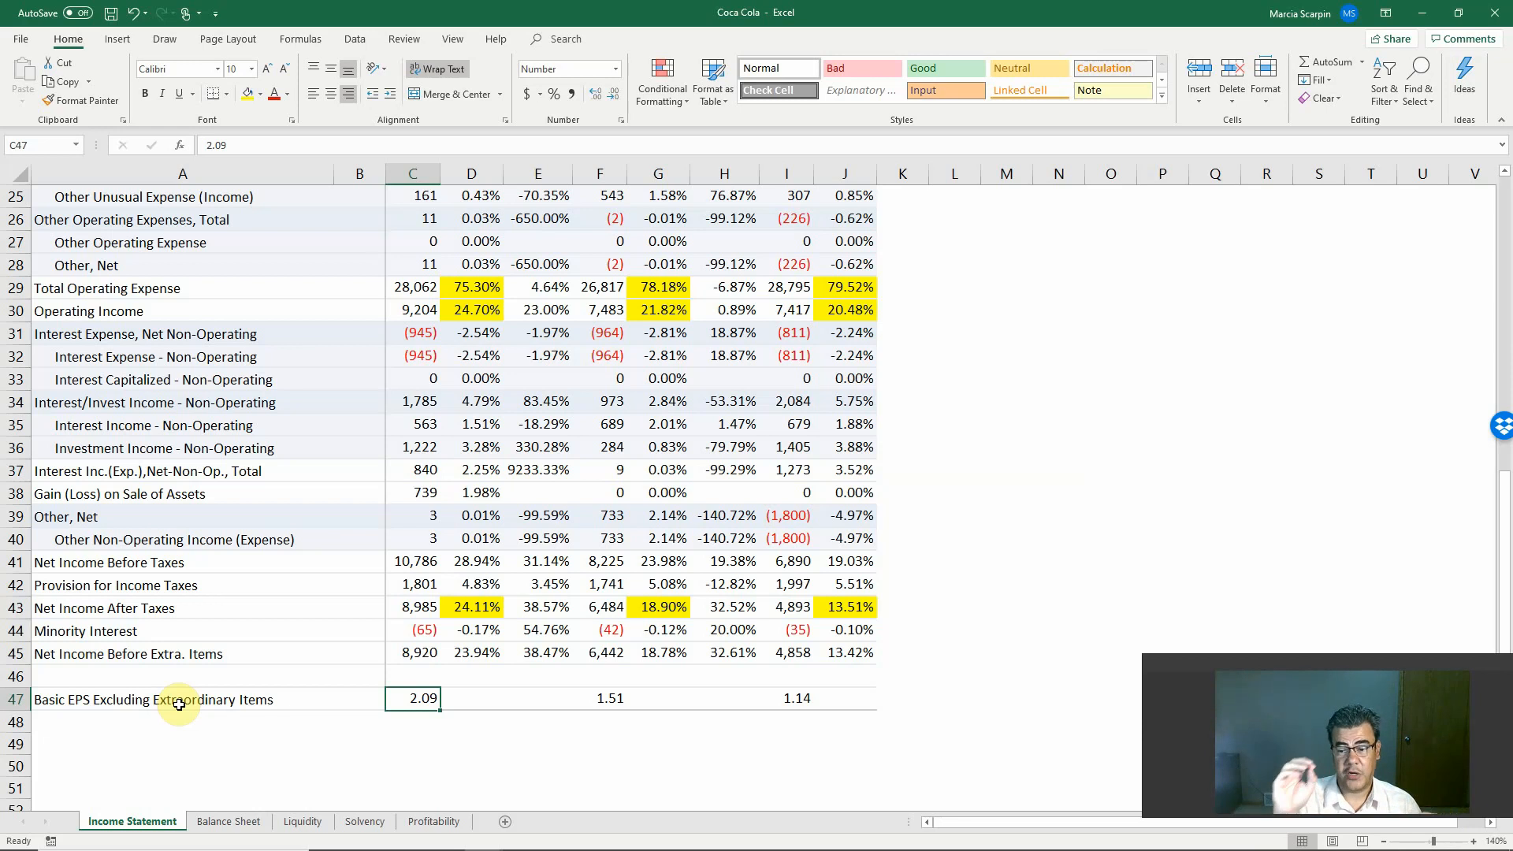
pyautogui.click(429, 821)
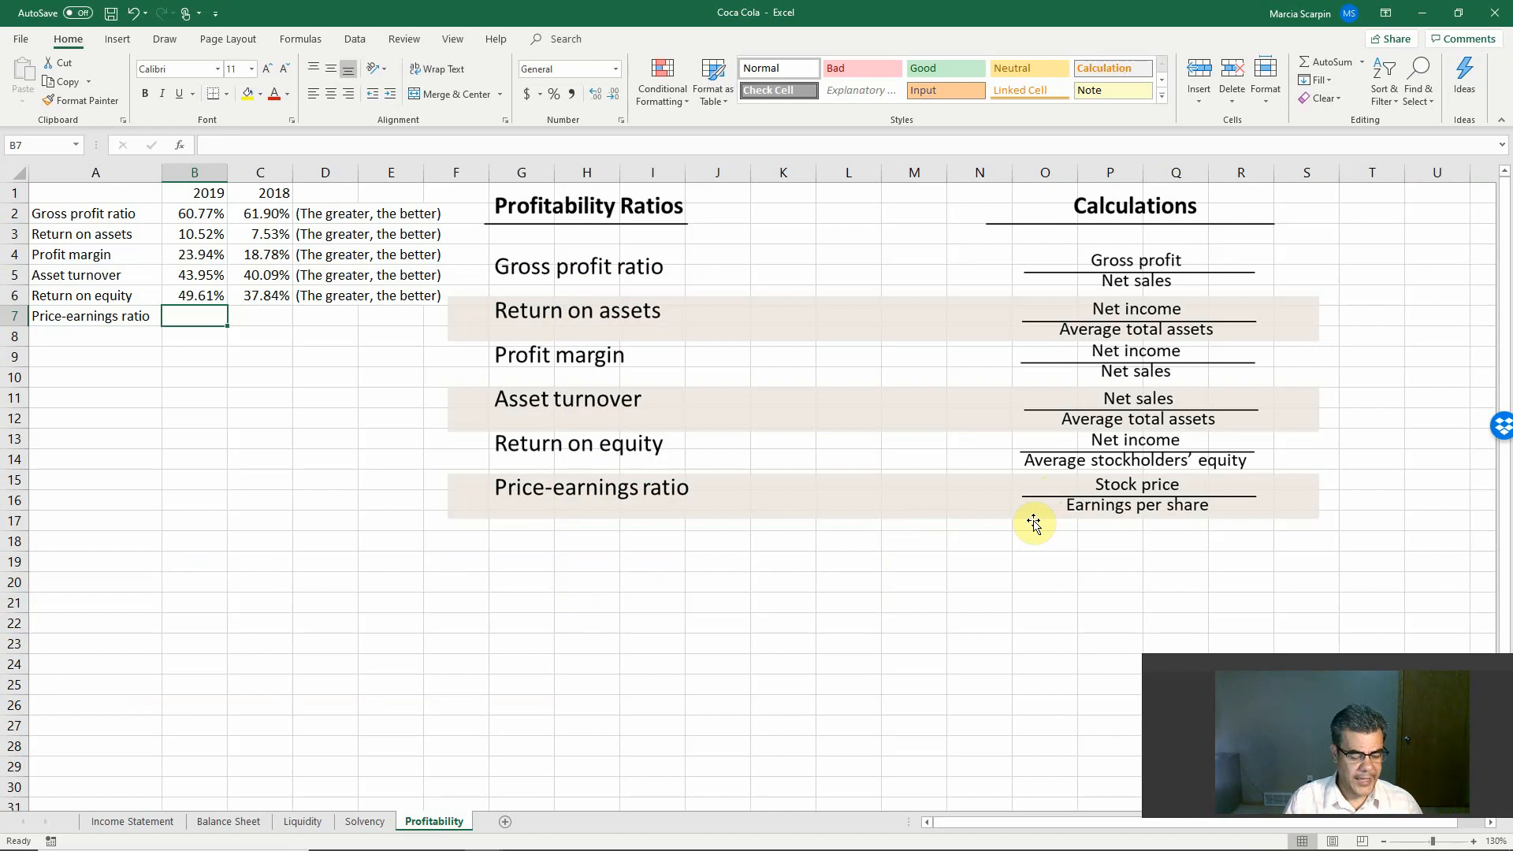
# Step: Switch to the incognito Chrome window and search Google for "coca cola stock price"
pyautogui.hotkey('alt', 'Tab')
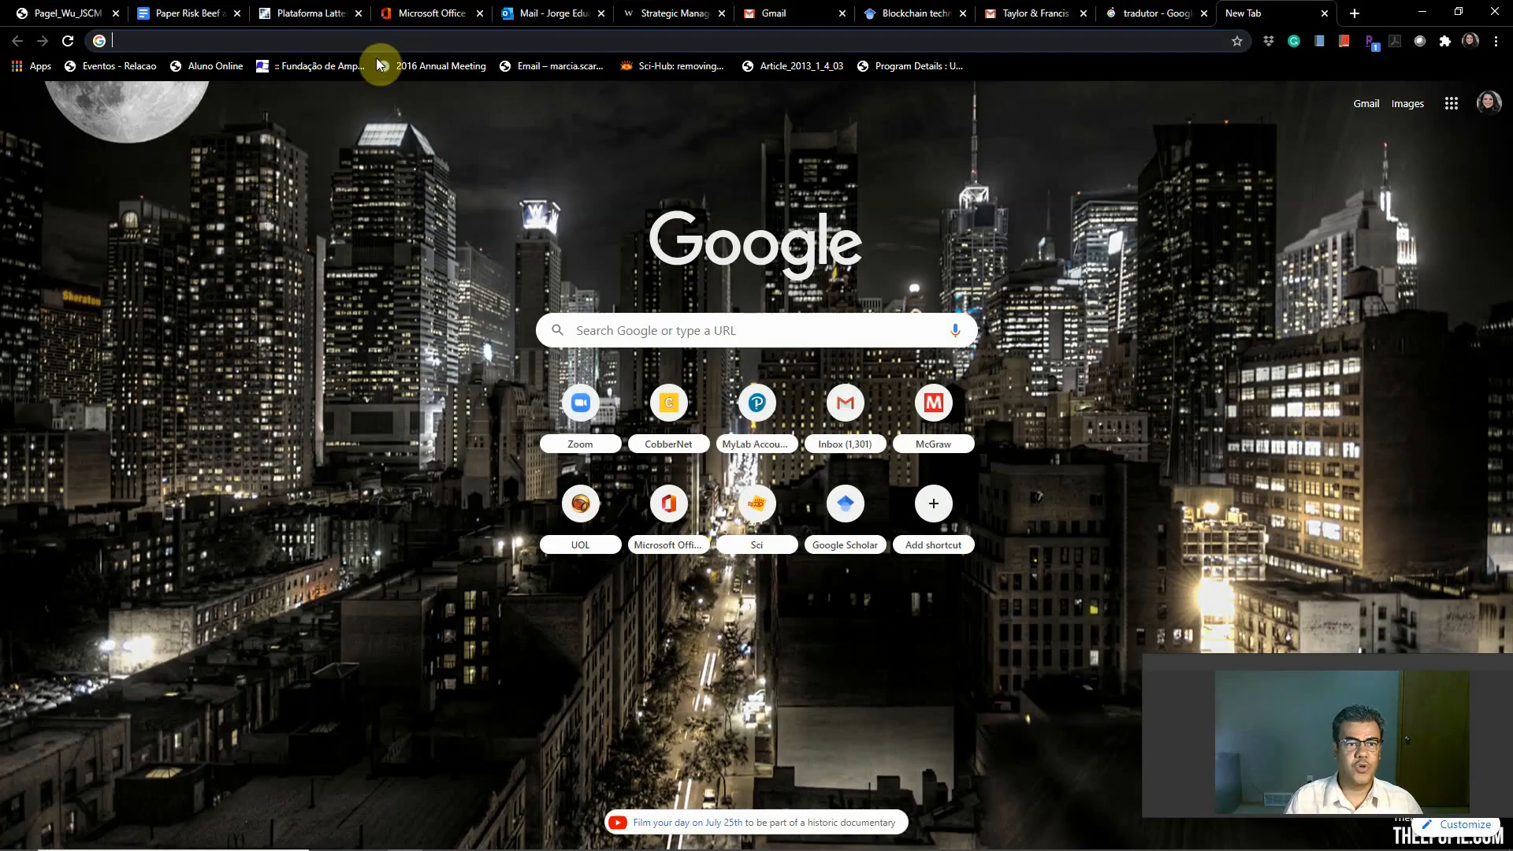
pyautogui.hotkey('alt', 'Tab')
pyautogui.hotkey('alt', 'Tab')
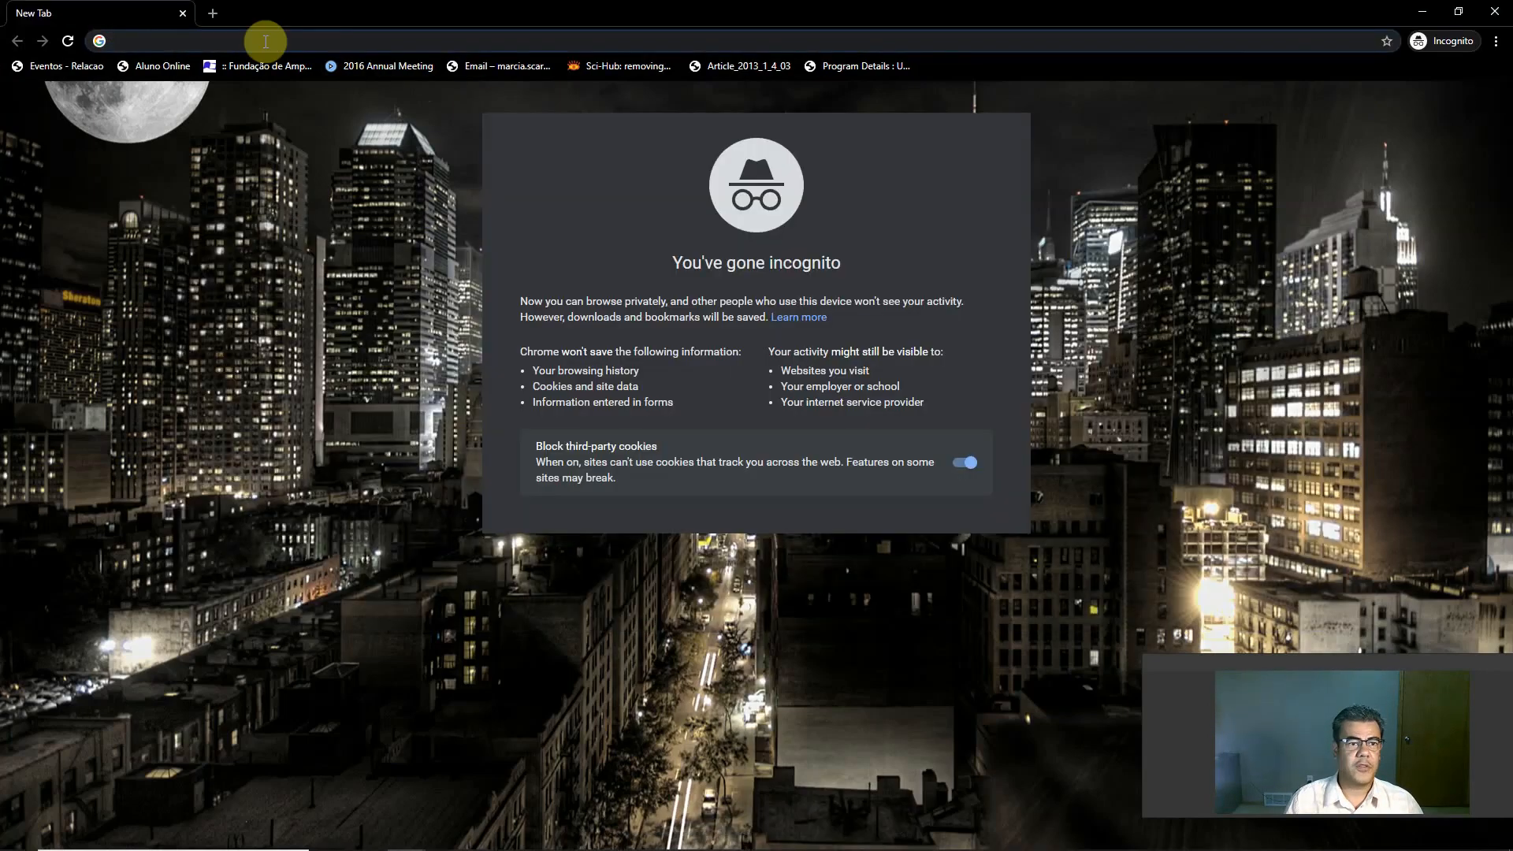
pyautogui.write('dyan')
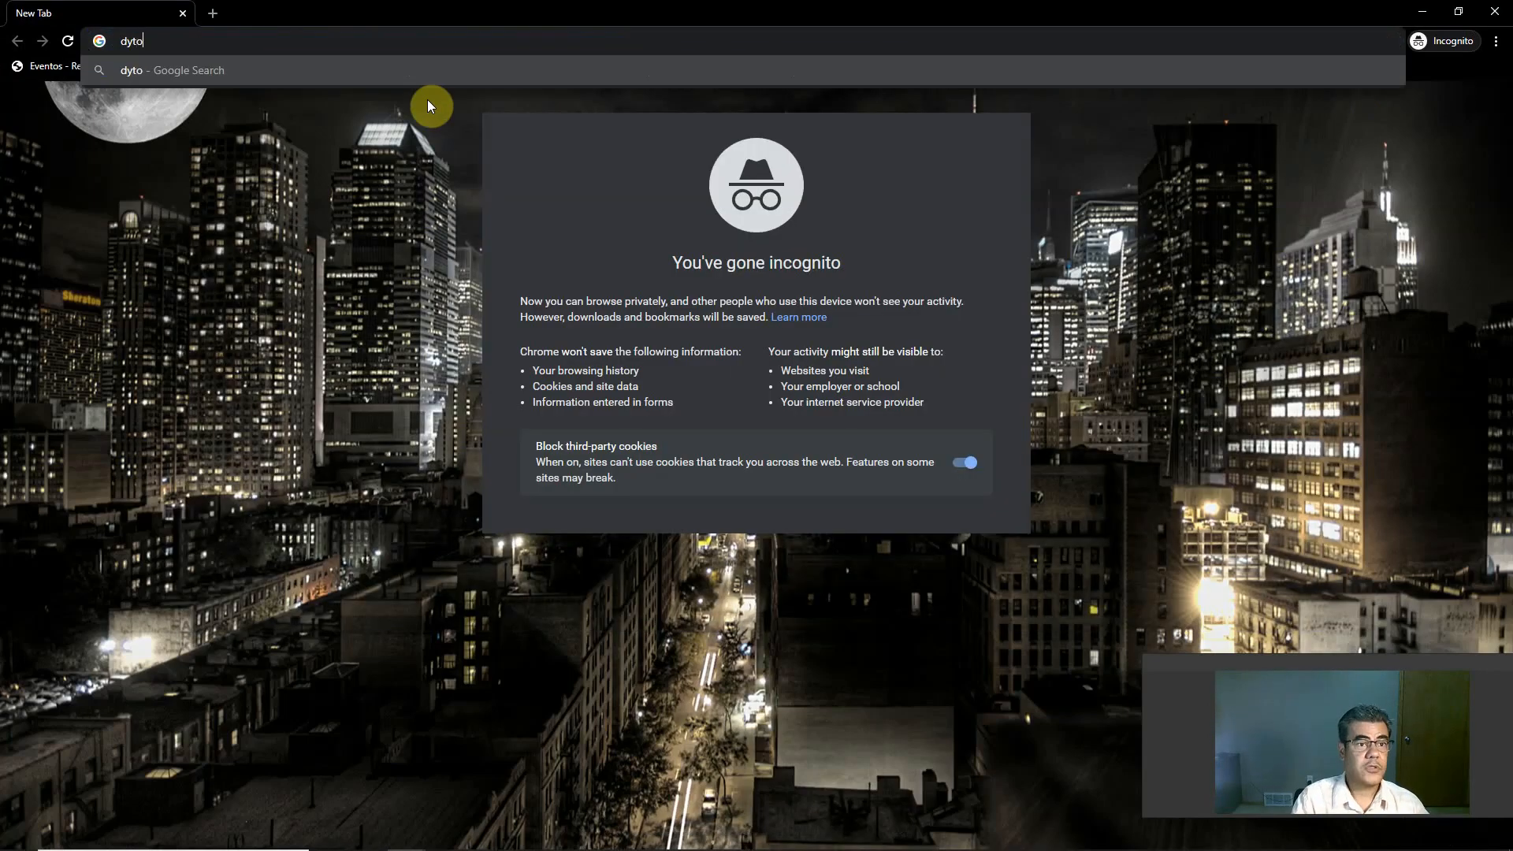
pyautogui.press('BackSpace')
pyautogui.press('BackSpace')
pyautogui.press('BackSpace')
pyautogui.press('BackSpace')
pyautogui.write('co')
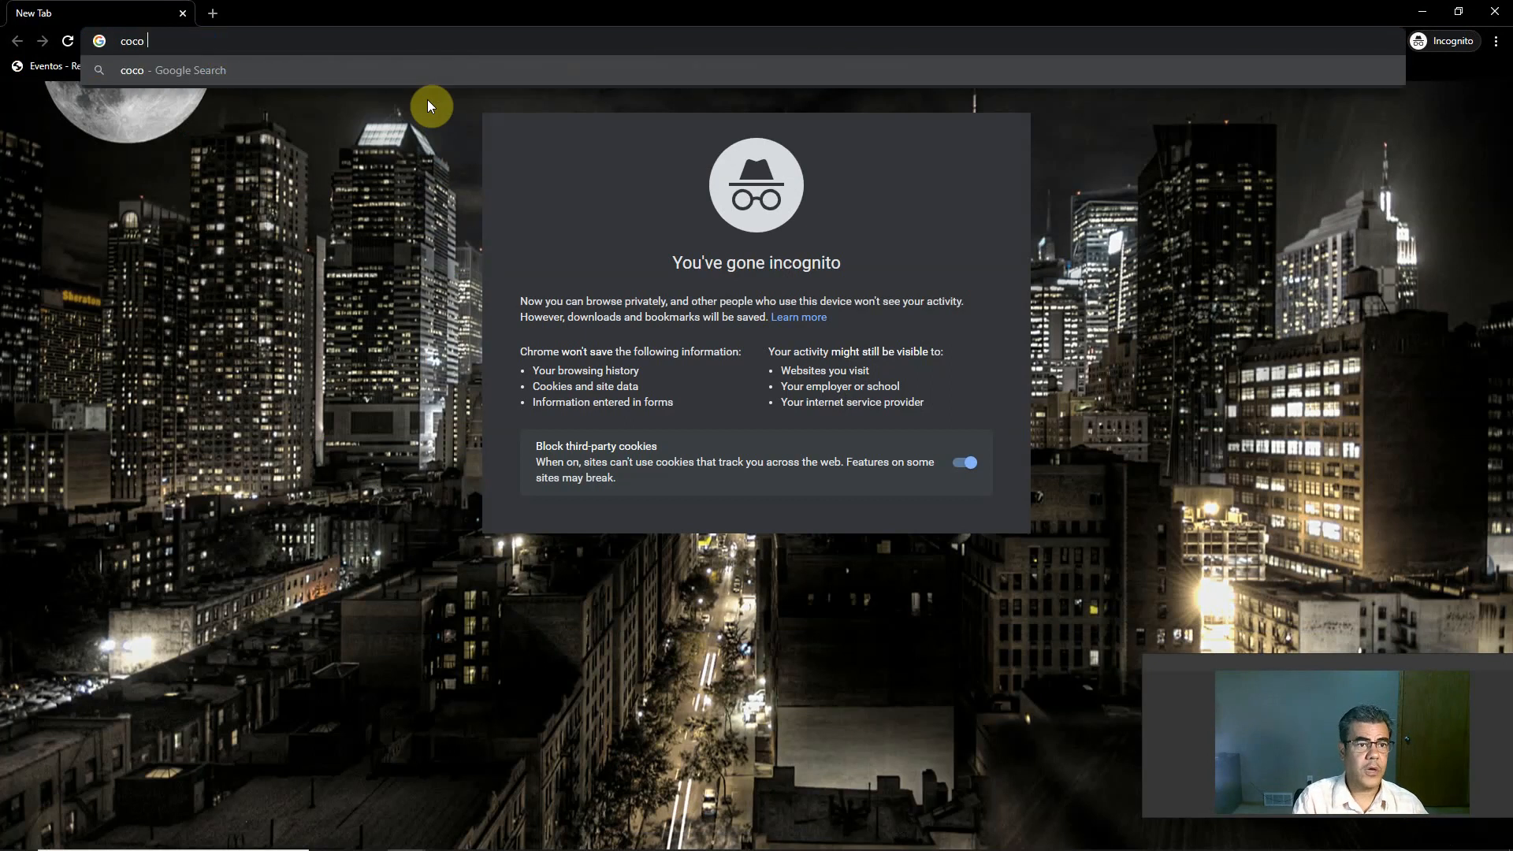
pyautogui.write('ca cola stock pr')
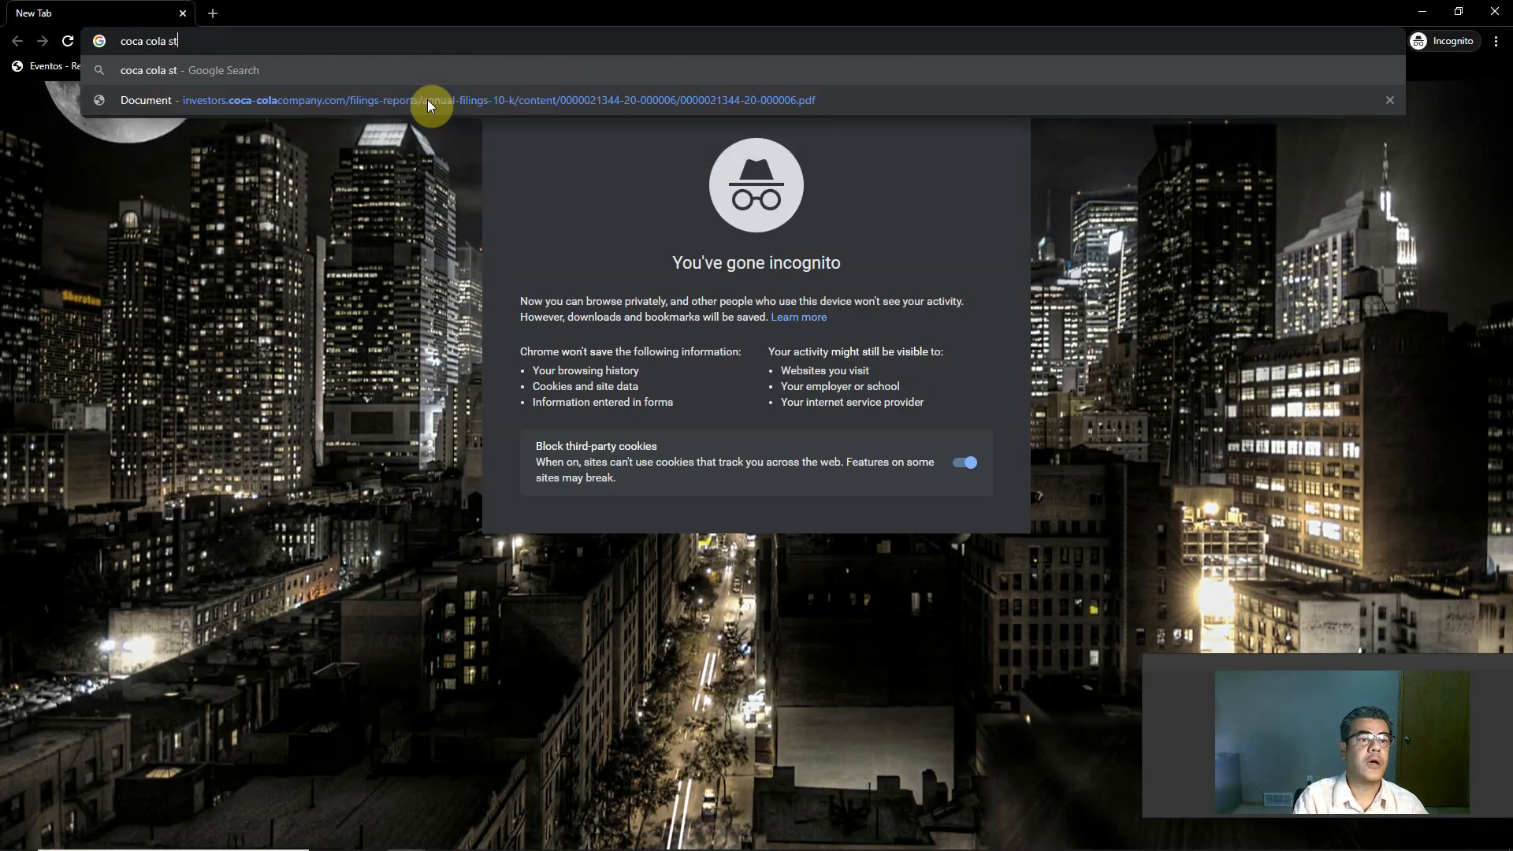
pyautogui.write('ice')
pyautogui.press('Return')
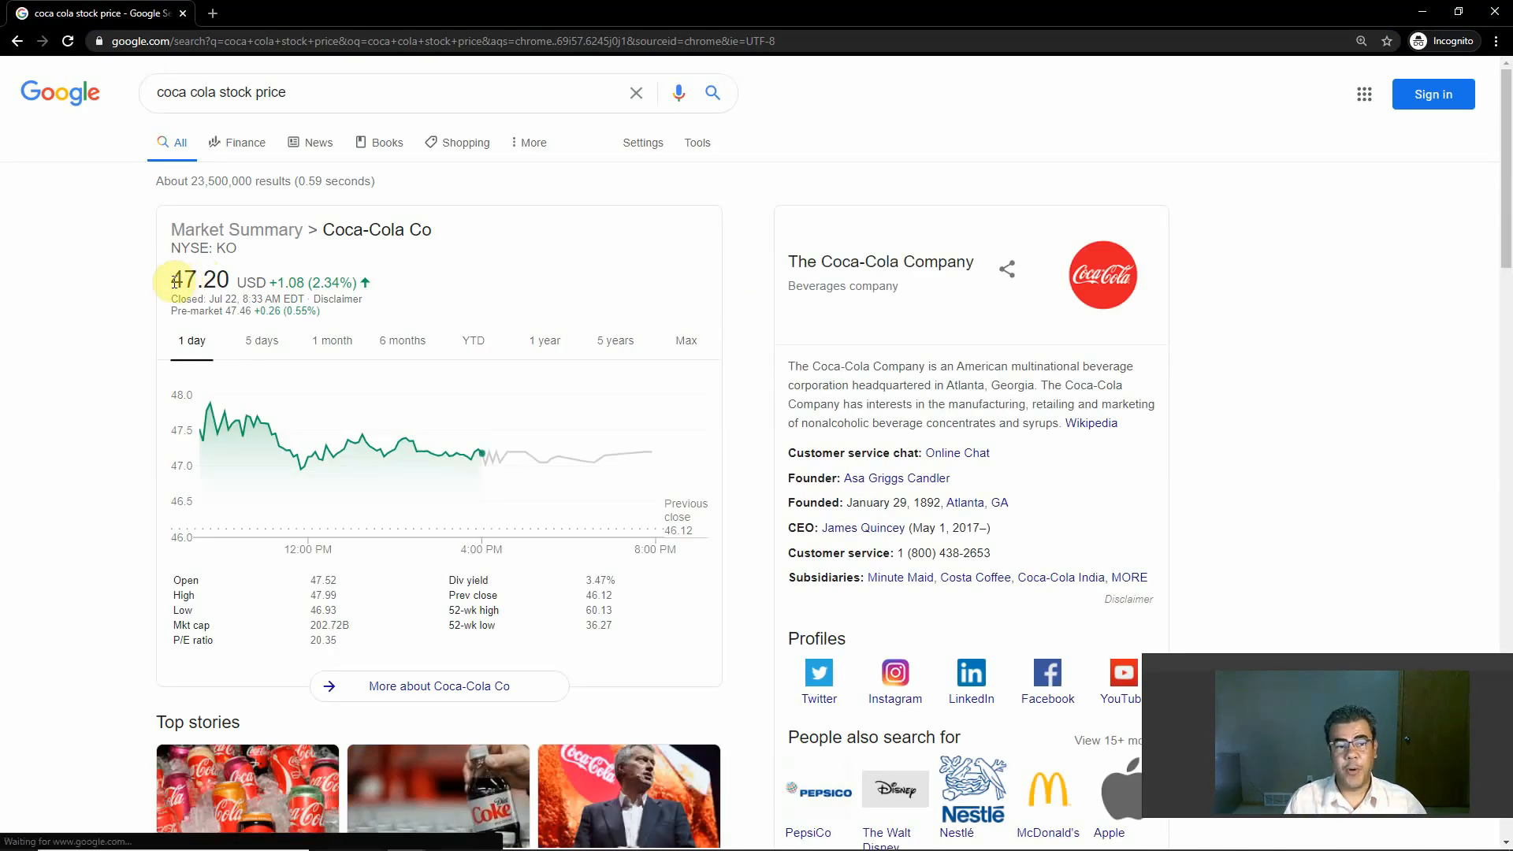
# Step: Back in the Coca Cola Excel workbook, enter the 2019 price-earnings ratio in B7 as 47.2 divided by the EPS in Income Statement C47
pyautogui.hotkey('alt', 'Tab')
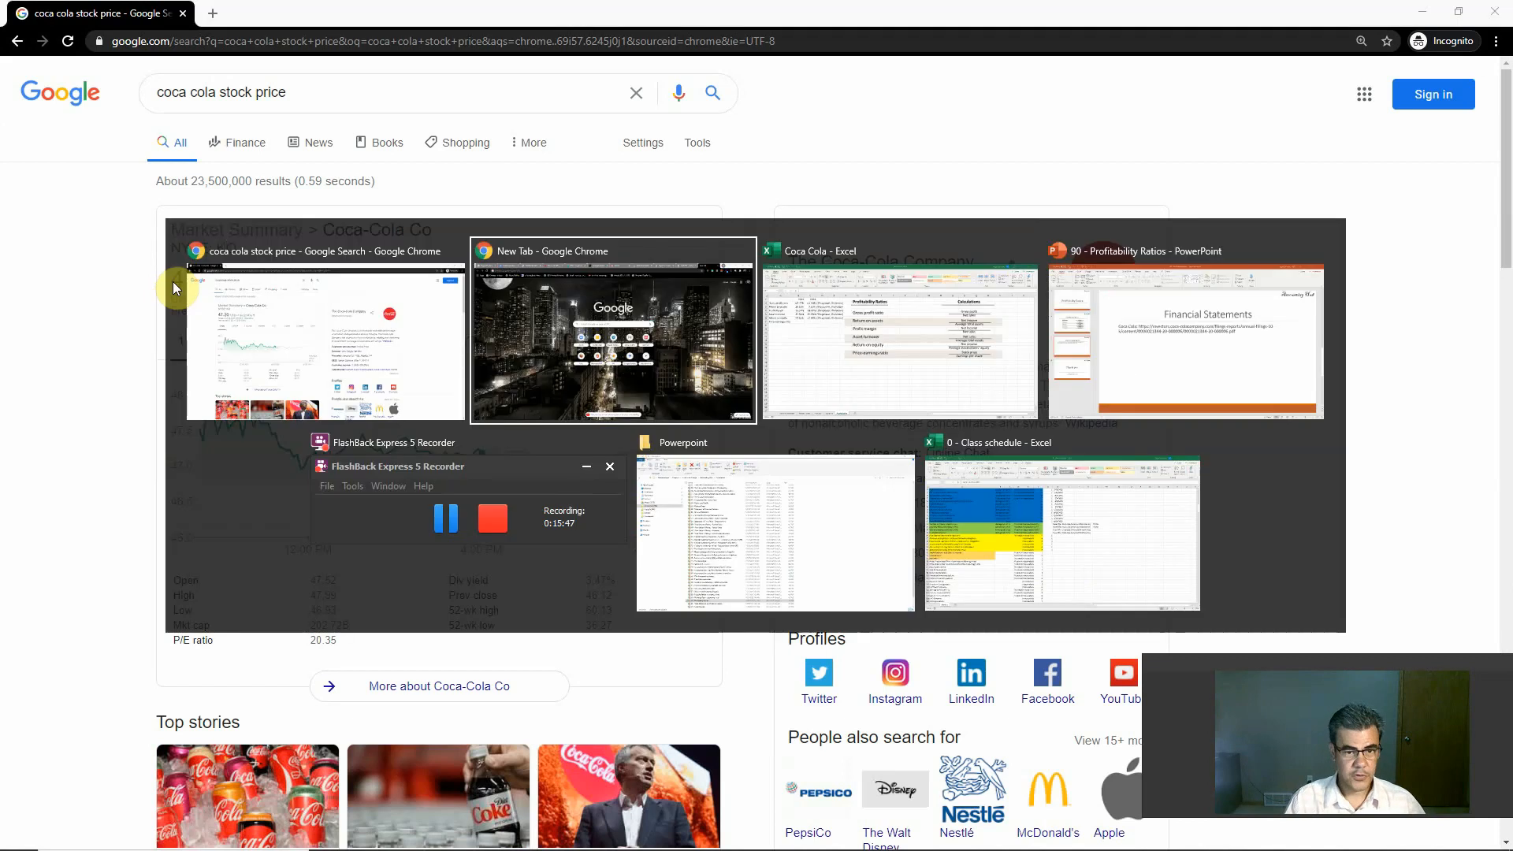
pyautogui.press('Tab')
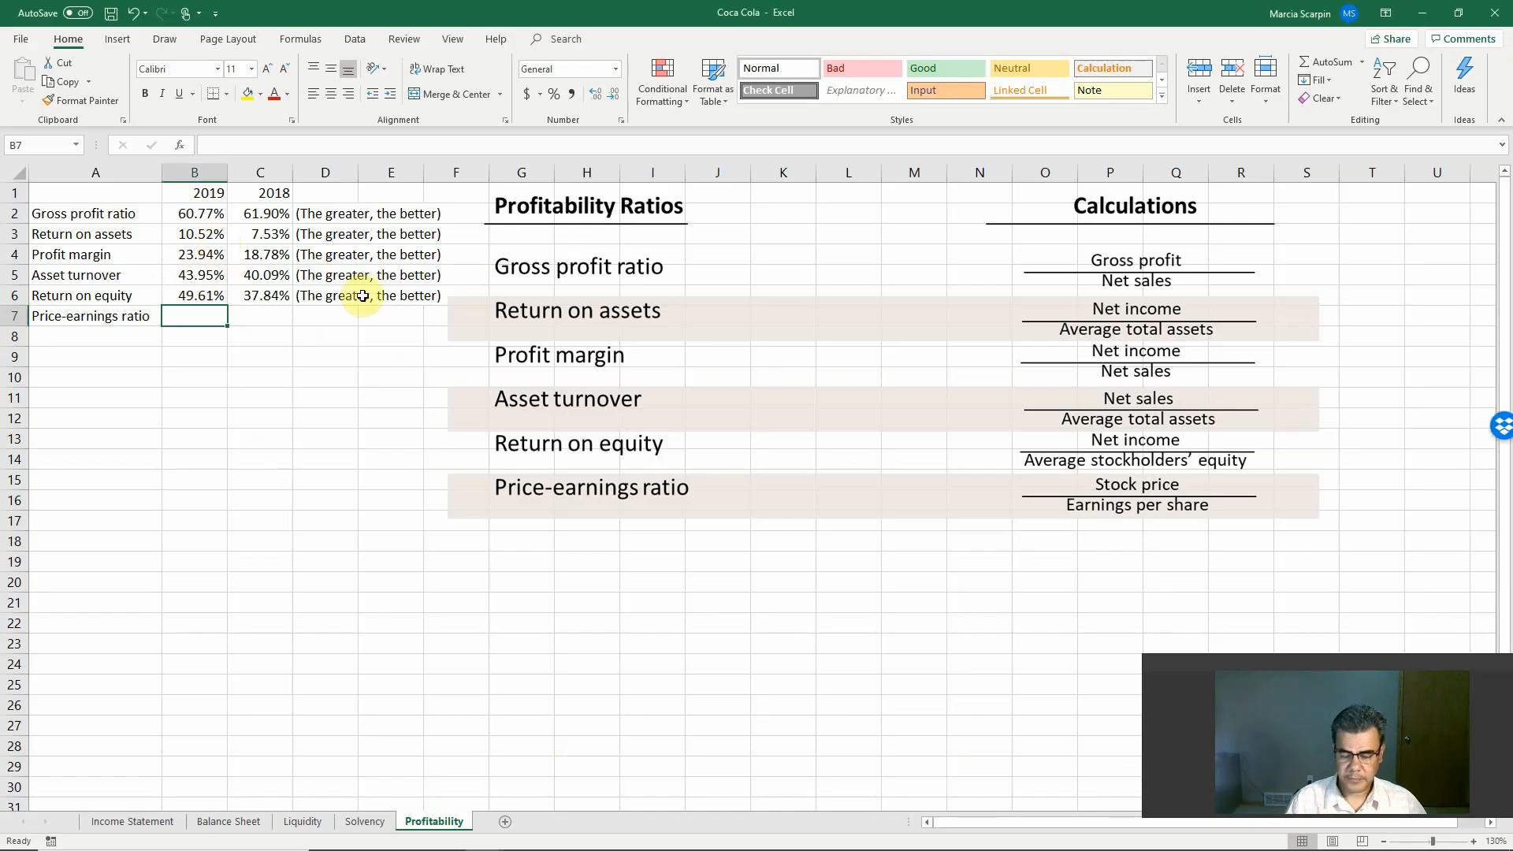
pyautogui.write('+47.2/')
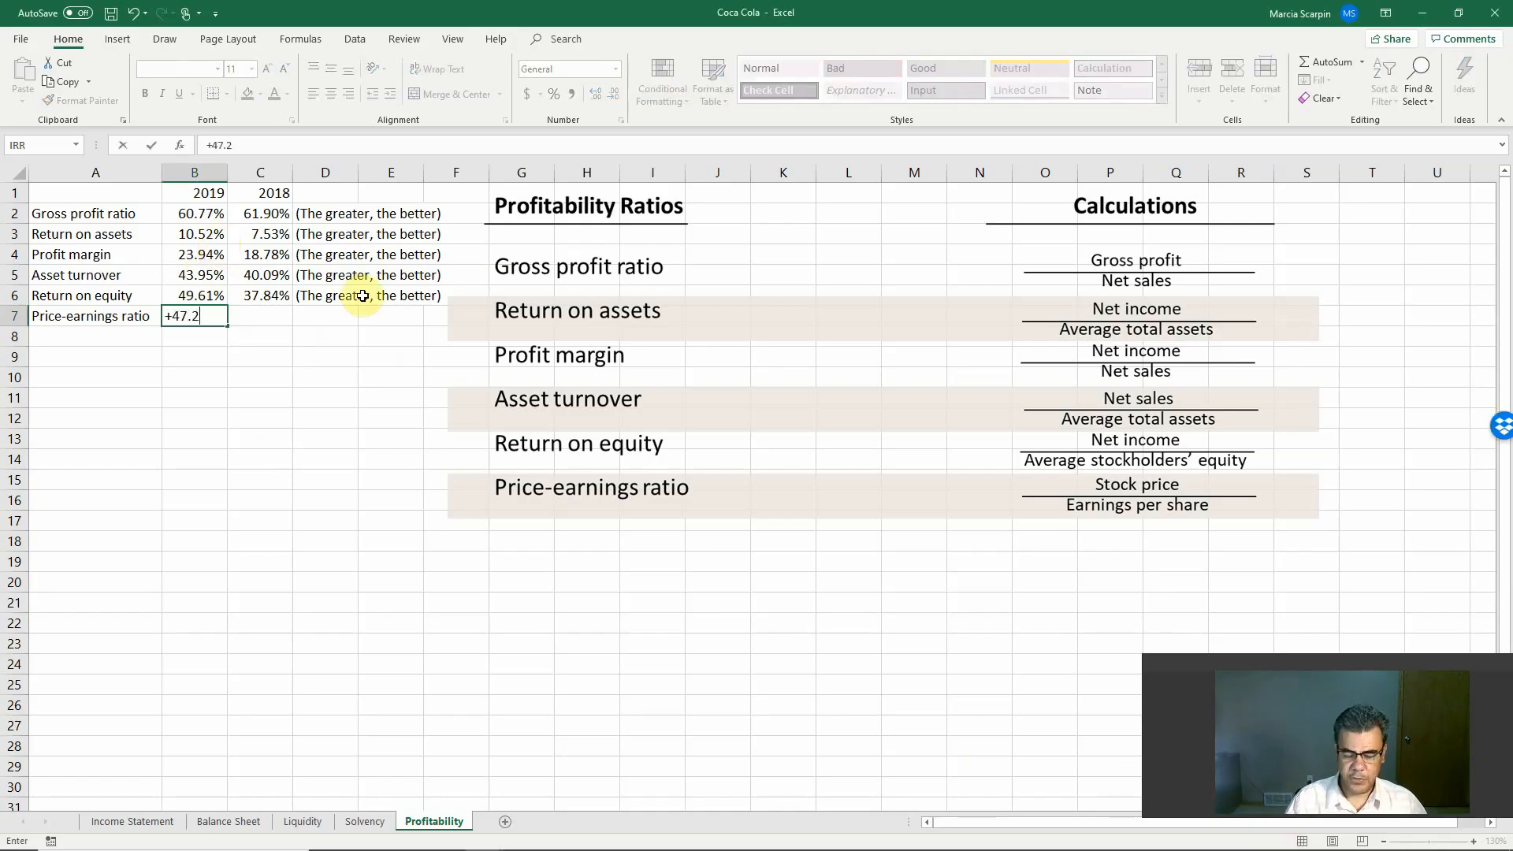
pyautogui.click(150, 821)
pyautogui.click(408, 703)
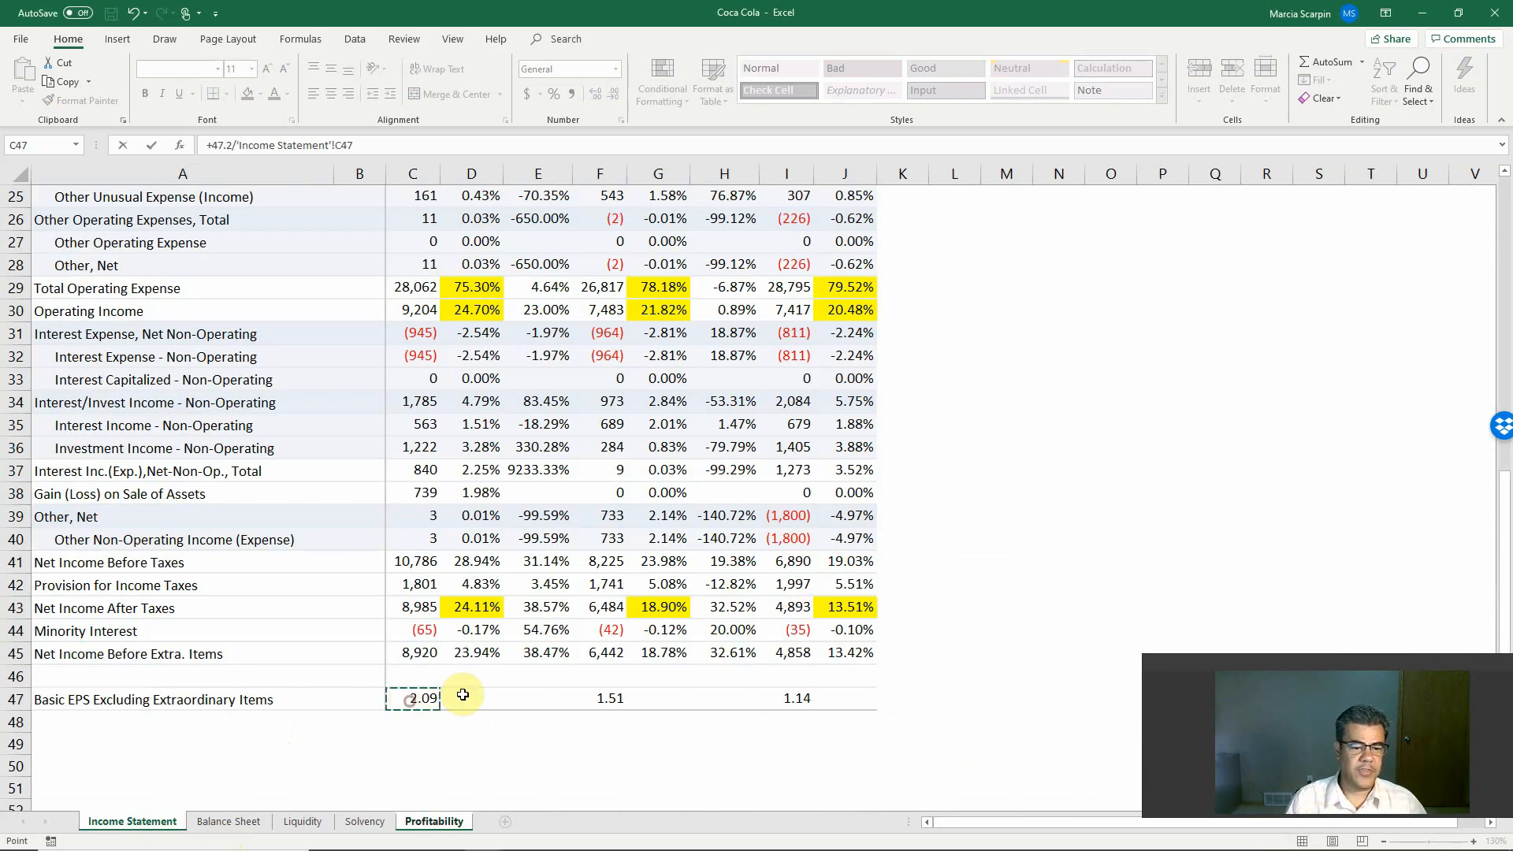
pyautogui.press('Return')
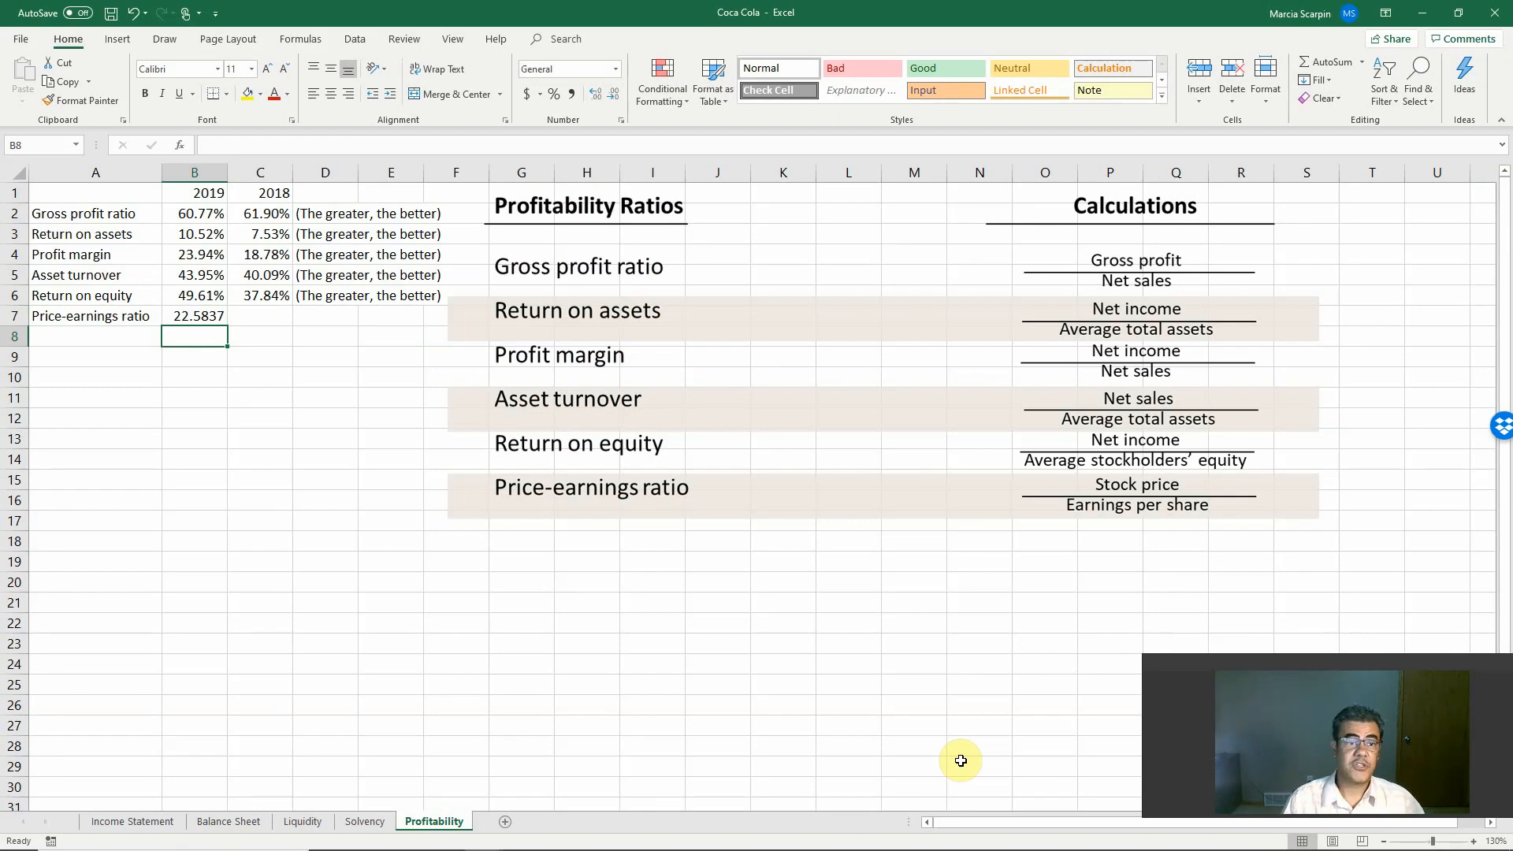
# Step: Select C7 for the 2018 price-earnings ratio, switch to Chrome and search Google for "coca cola stock price on 2018"
pyautogui.click(269, 310)
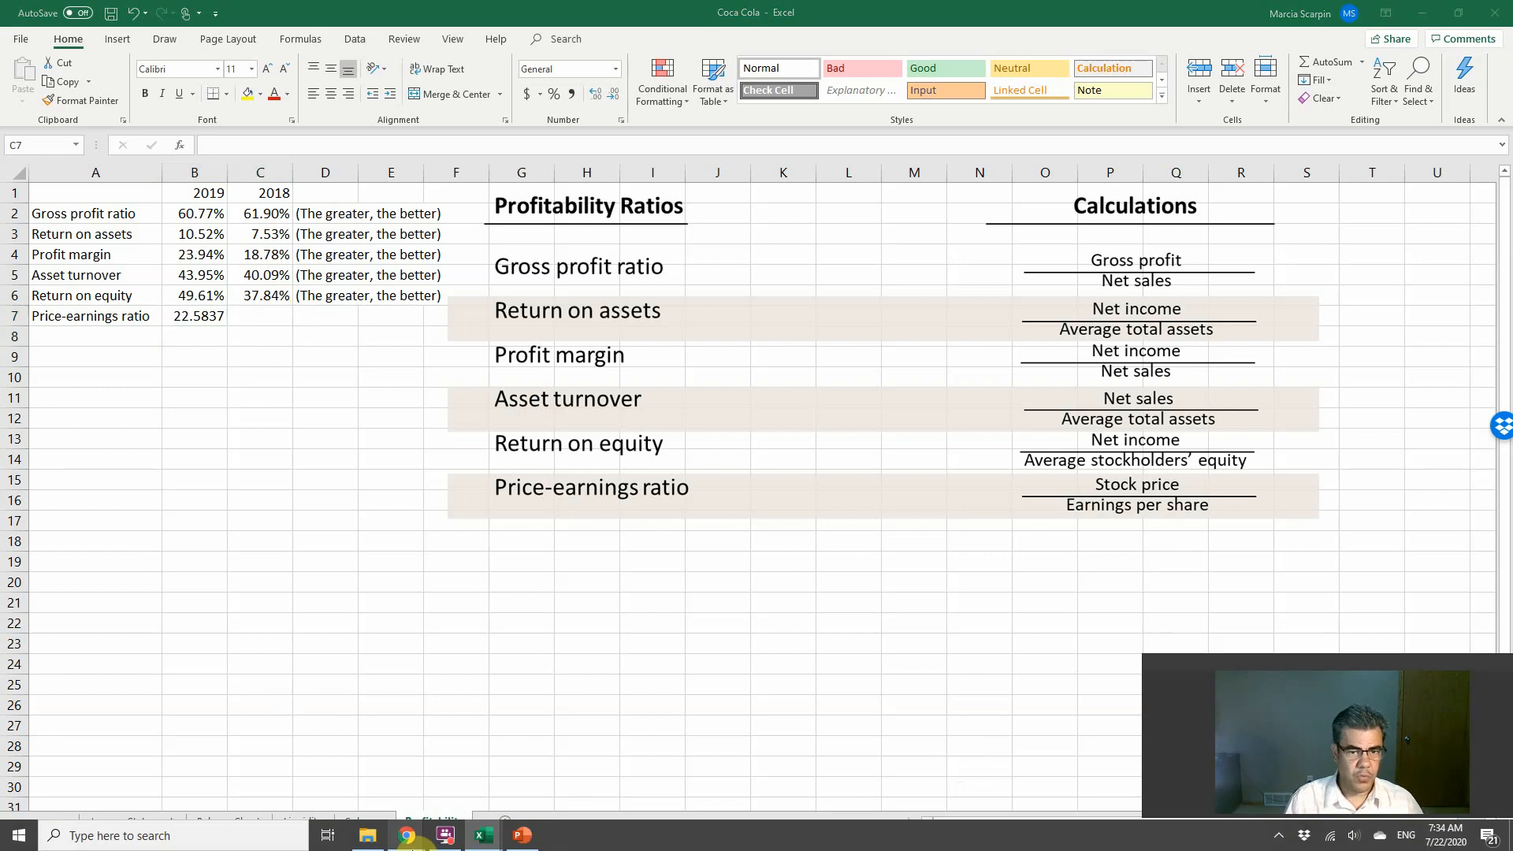
pyautogui.hotkey('alt', 'Tab')
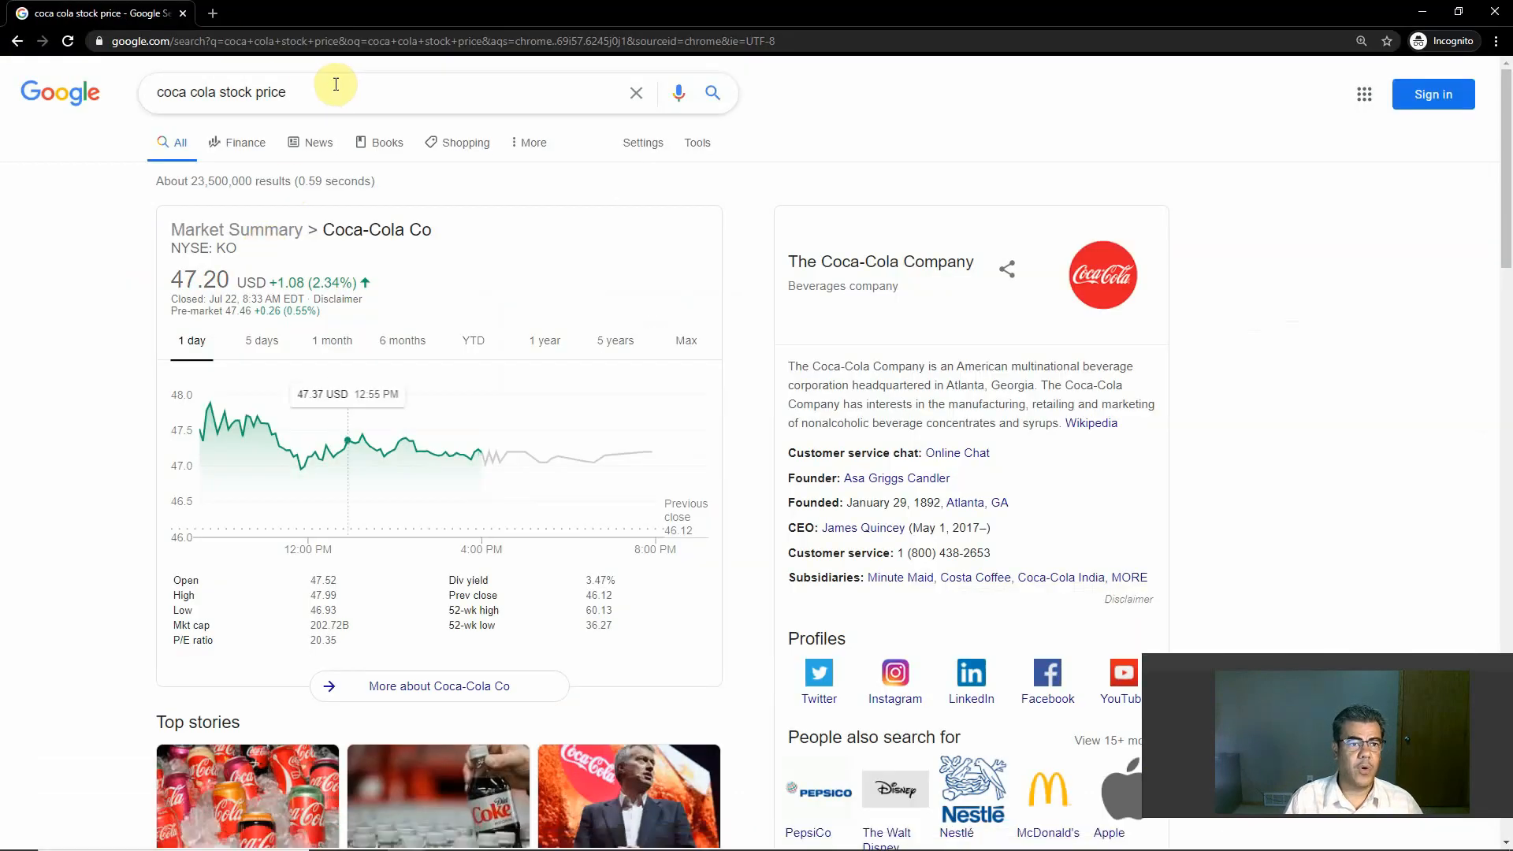
pyautogui.click(339, 85)
pyautogui.write('on')
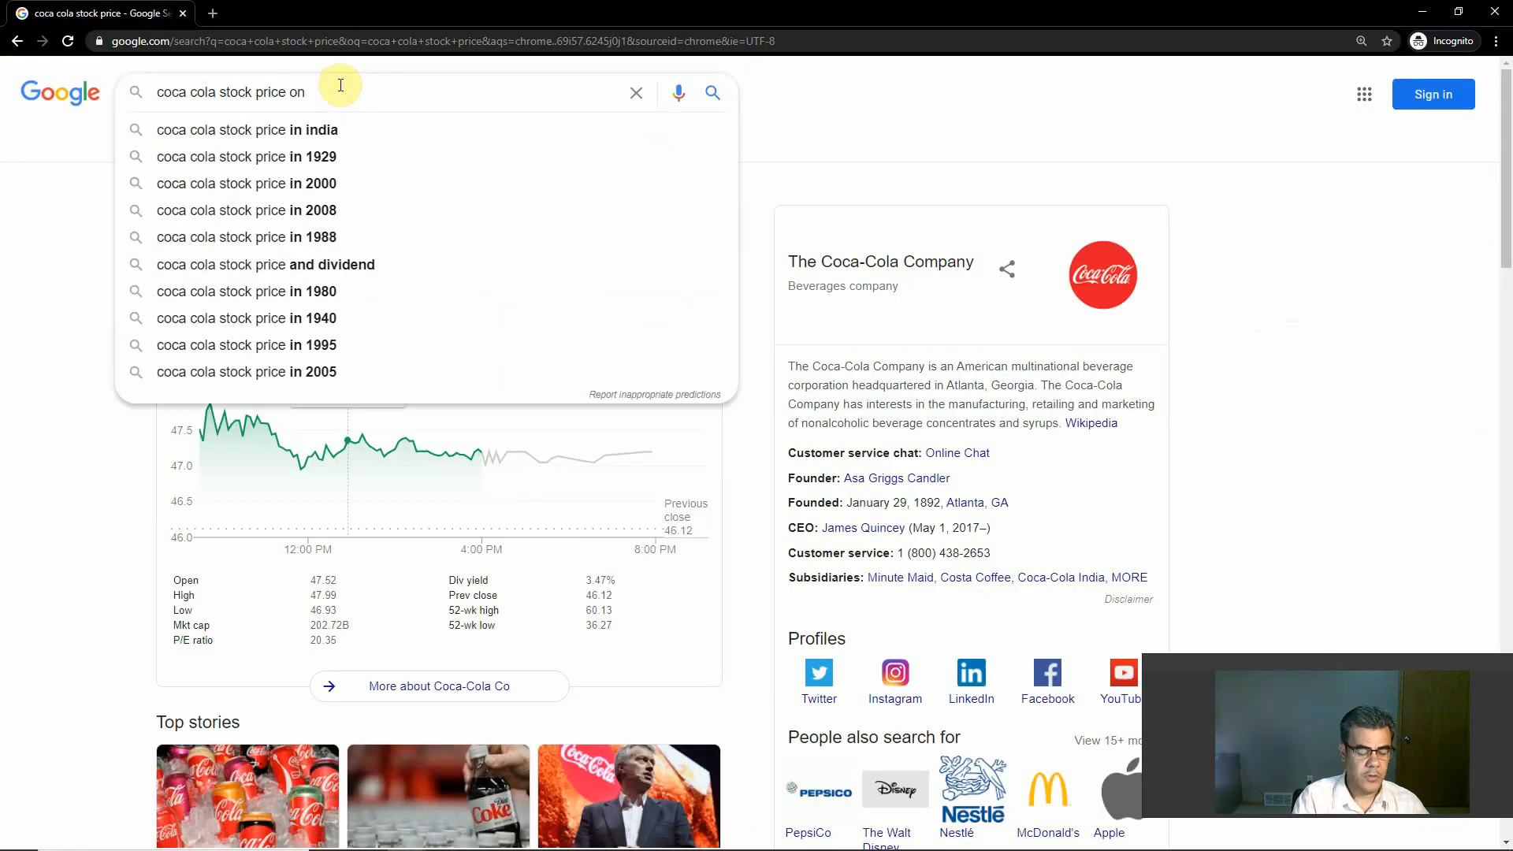
pyautogui.write(' 2018')
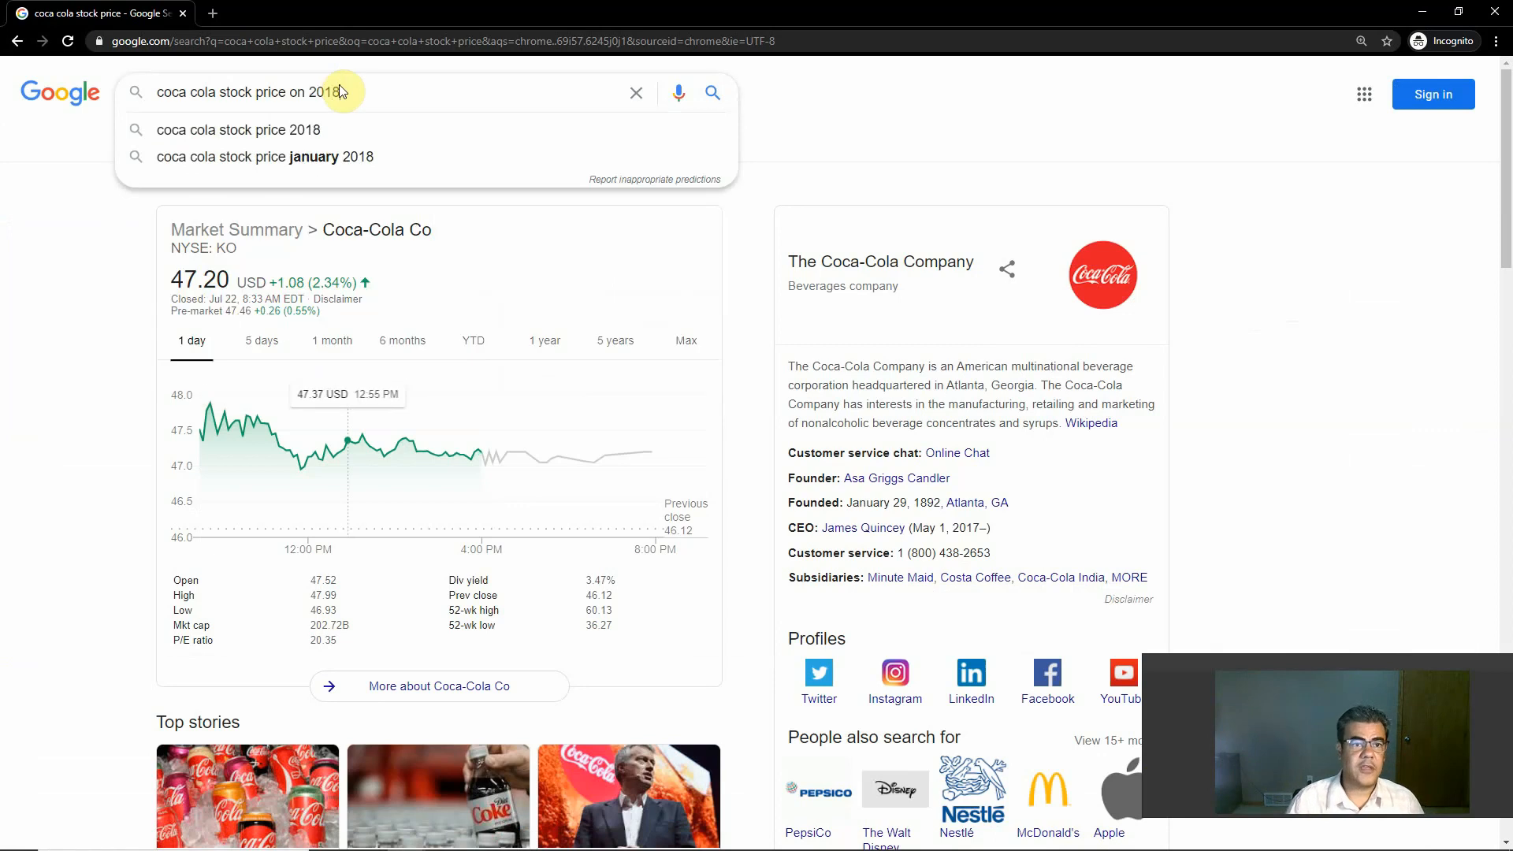
pyautogui.press('Return')
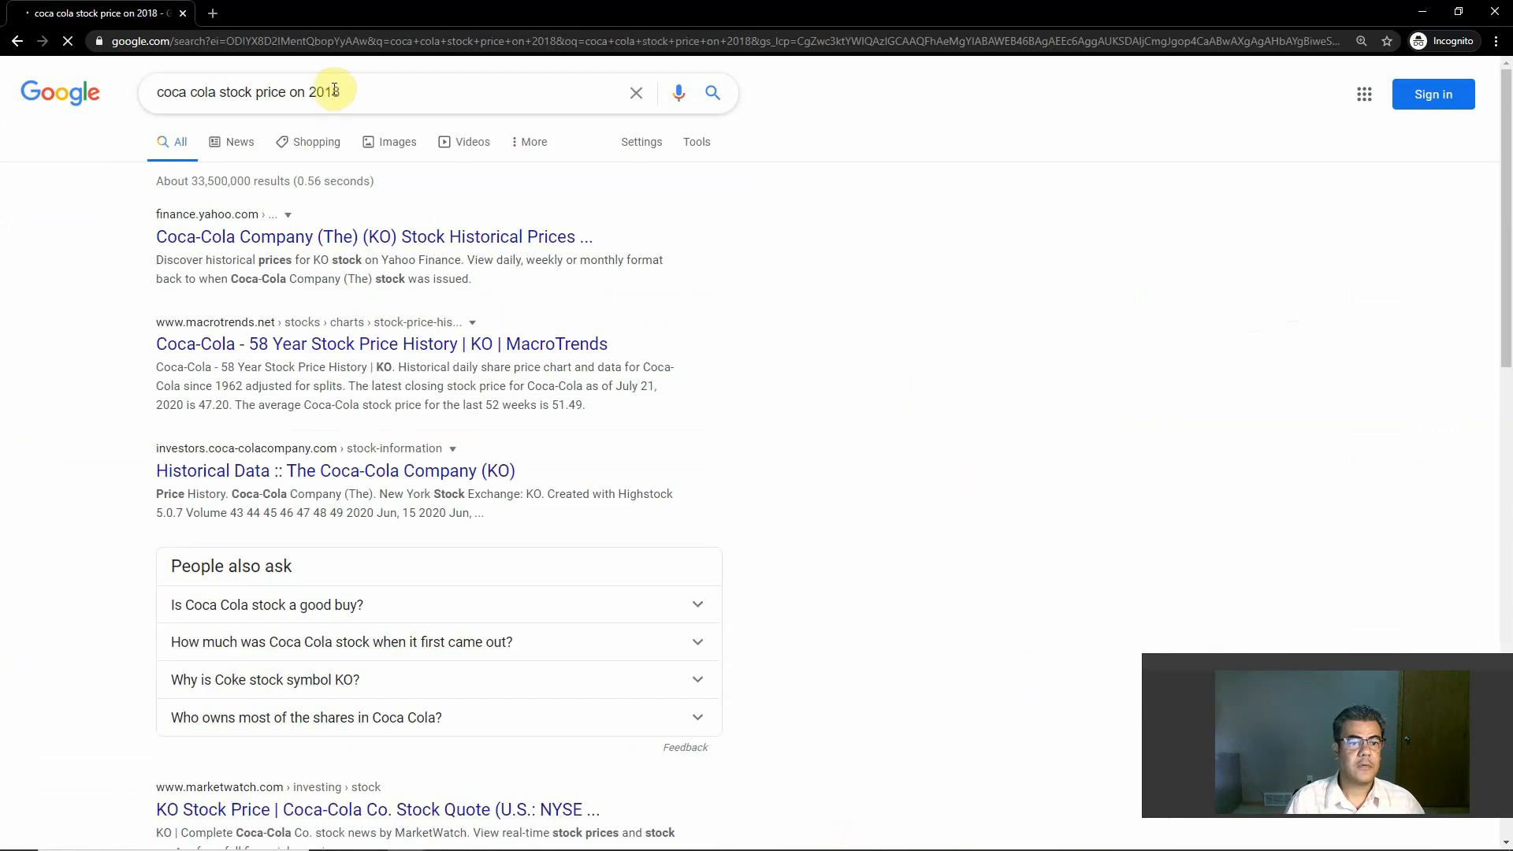
# Step: Open the Yahoo Finance search result for Coca-Cola's historical stock prices and look through the daily price table
pyautogui.scroll(-1, 496, 338)
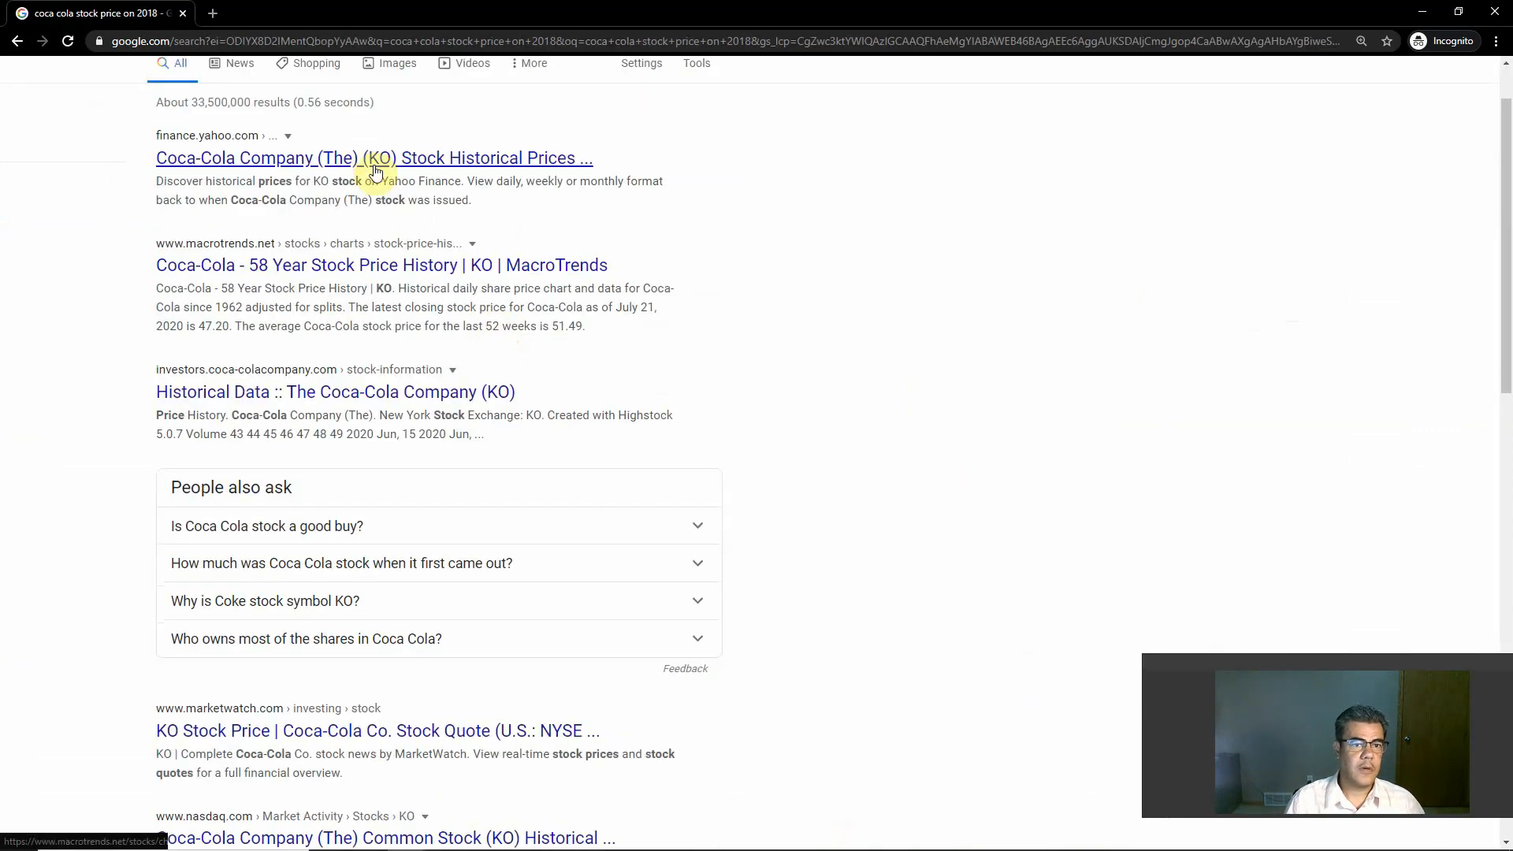
pyautogui.click(352, 156)
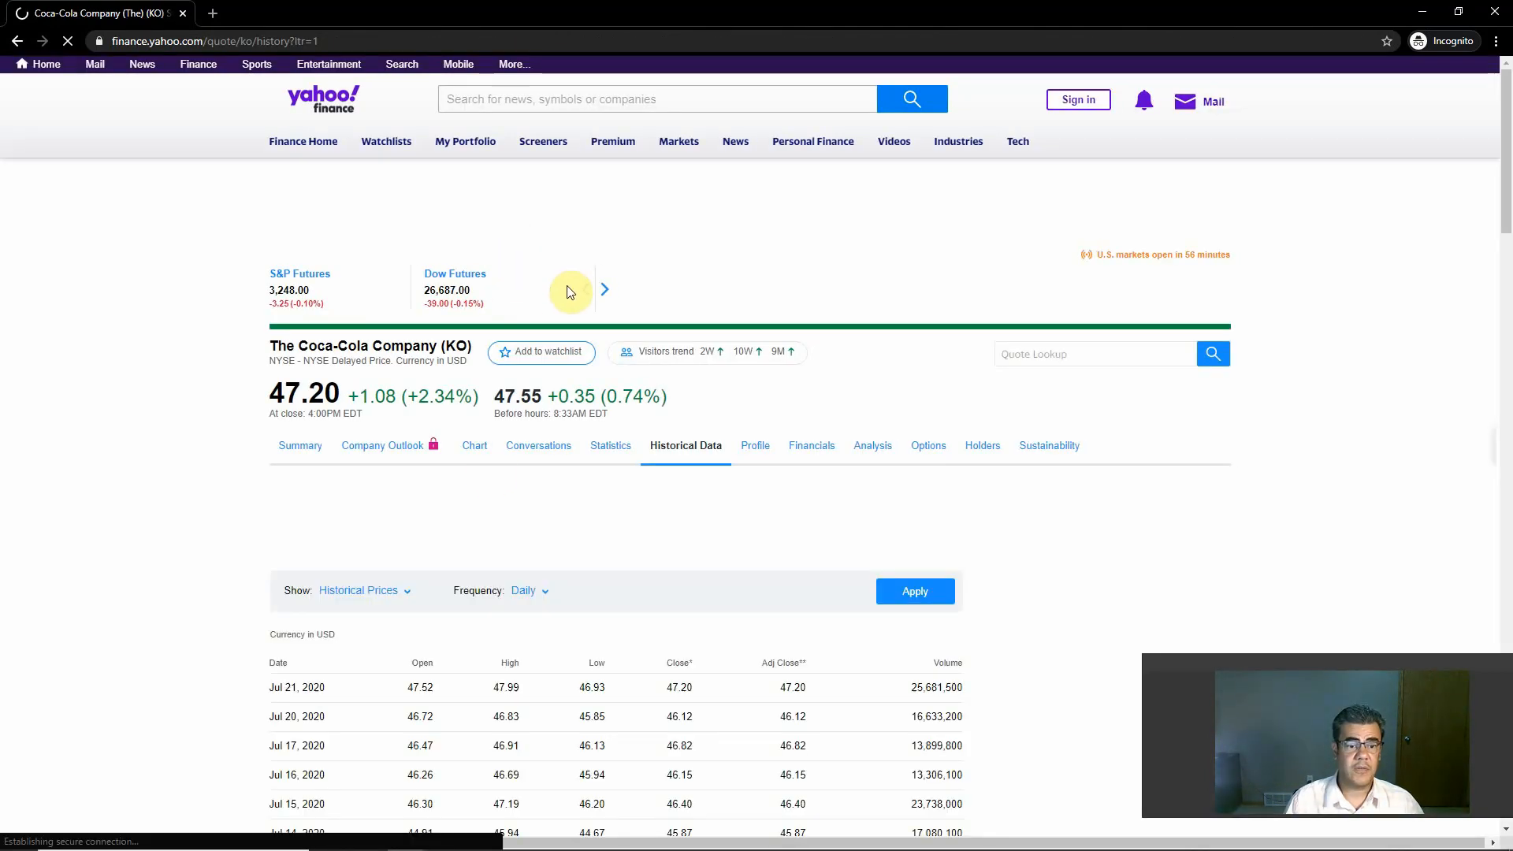
pyautogui.scroll(-7, 473, 527)
pyautogui.scroll(-18, 477, 526)
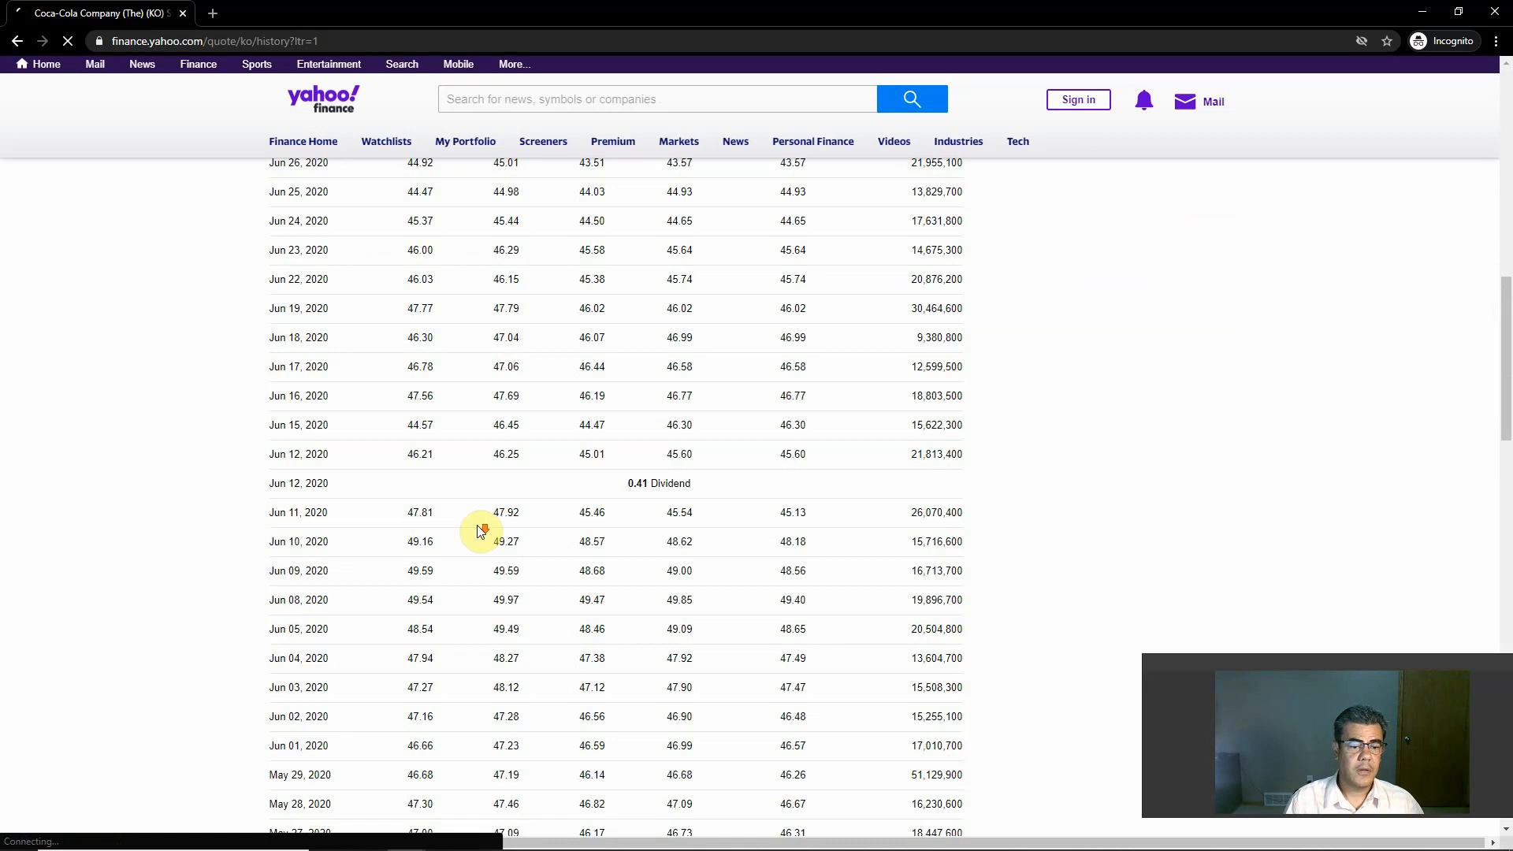
pyautogui.scroll(-10, 477, 523)
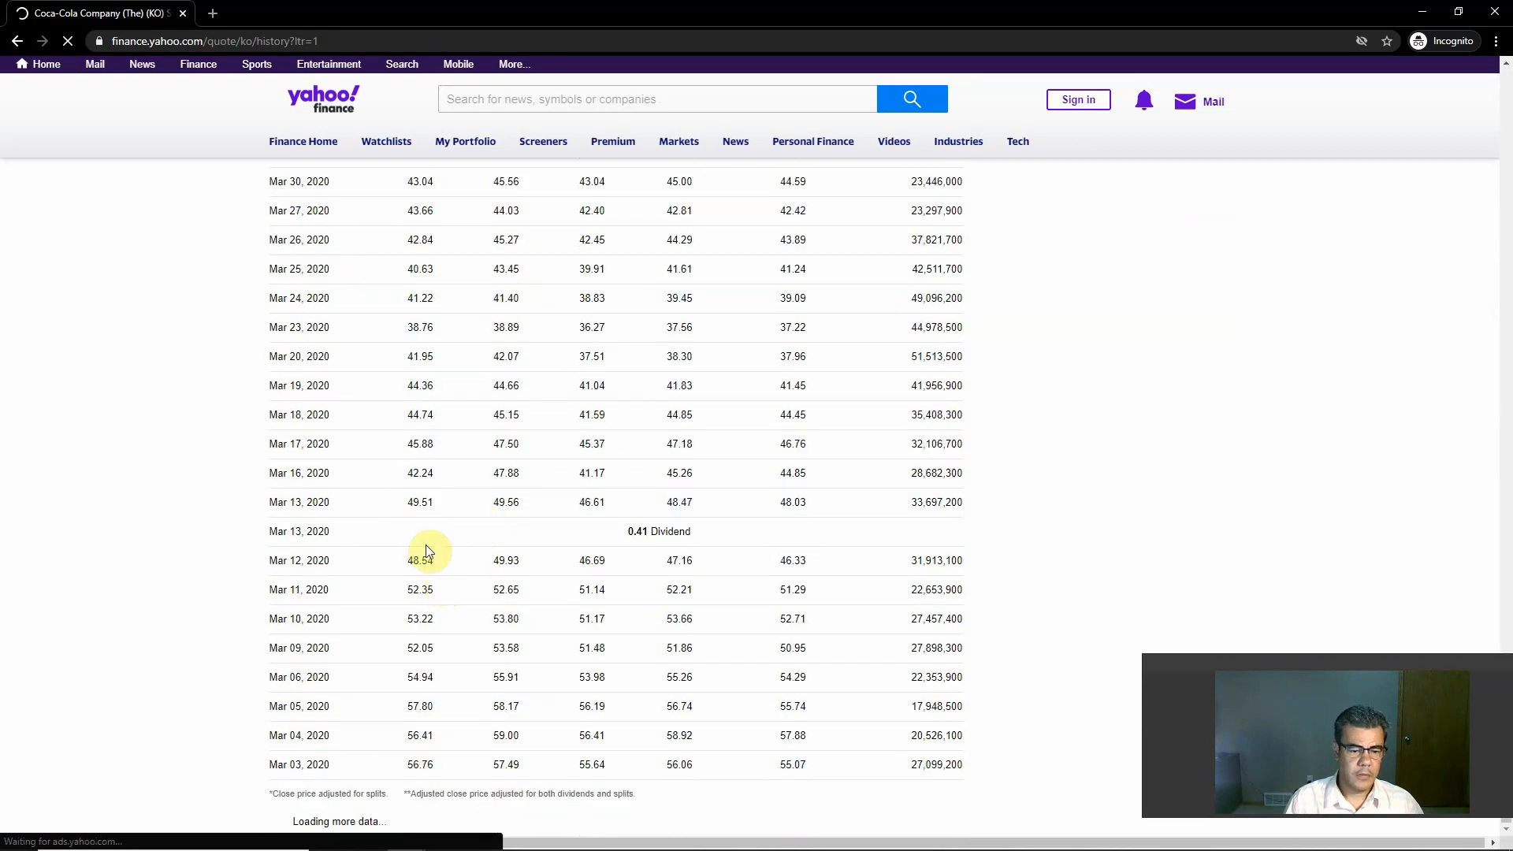
pyautogui.scroll(20, 426, 551)
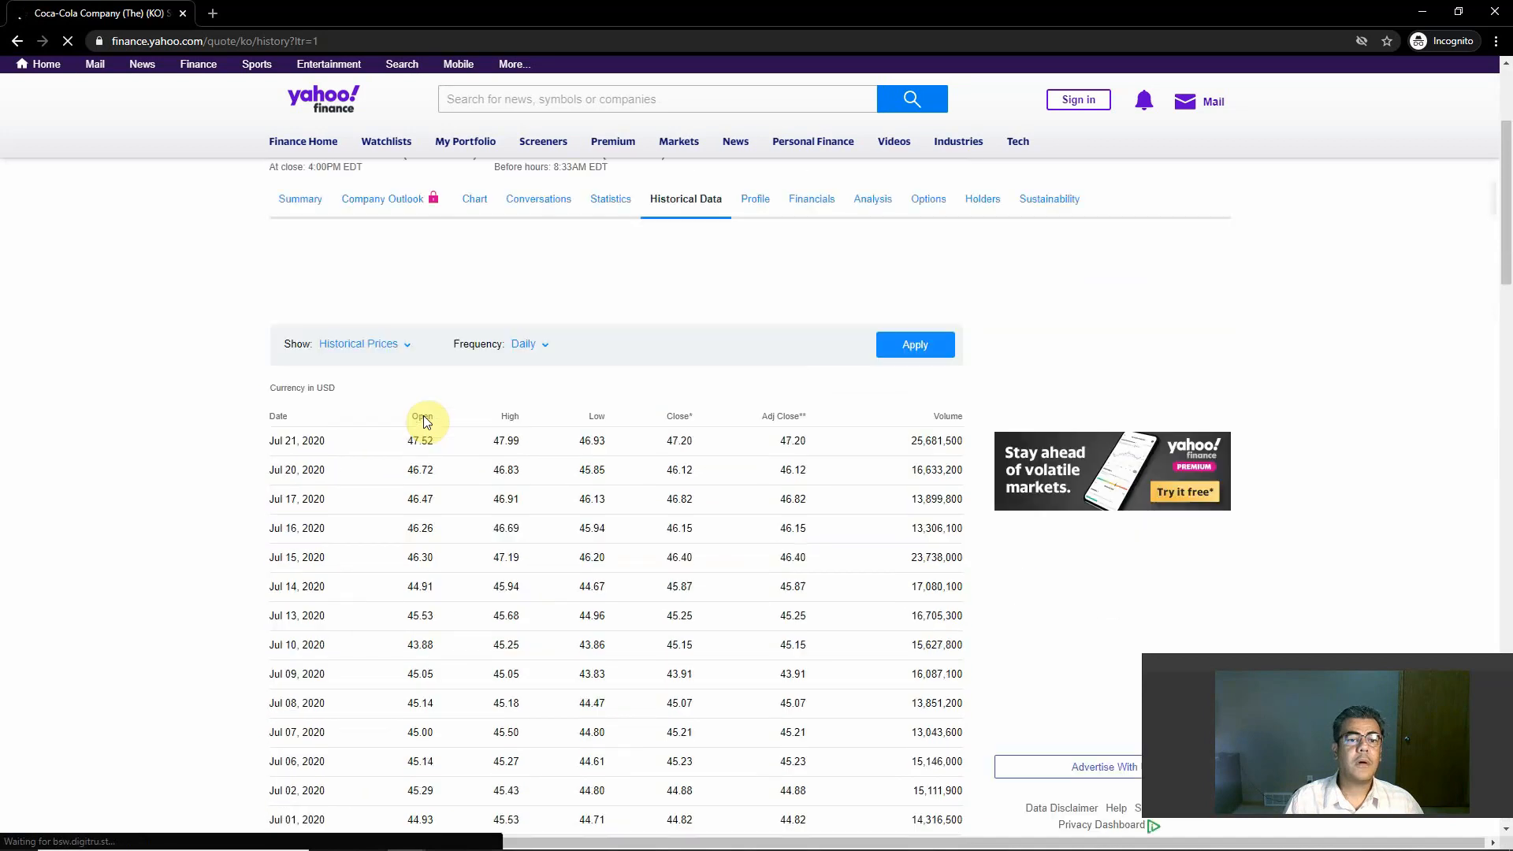
pyautogui.scroll(3, 423, 415)
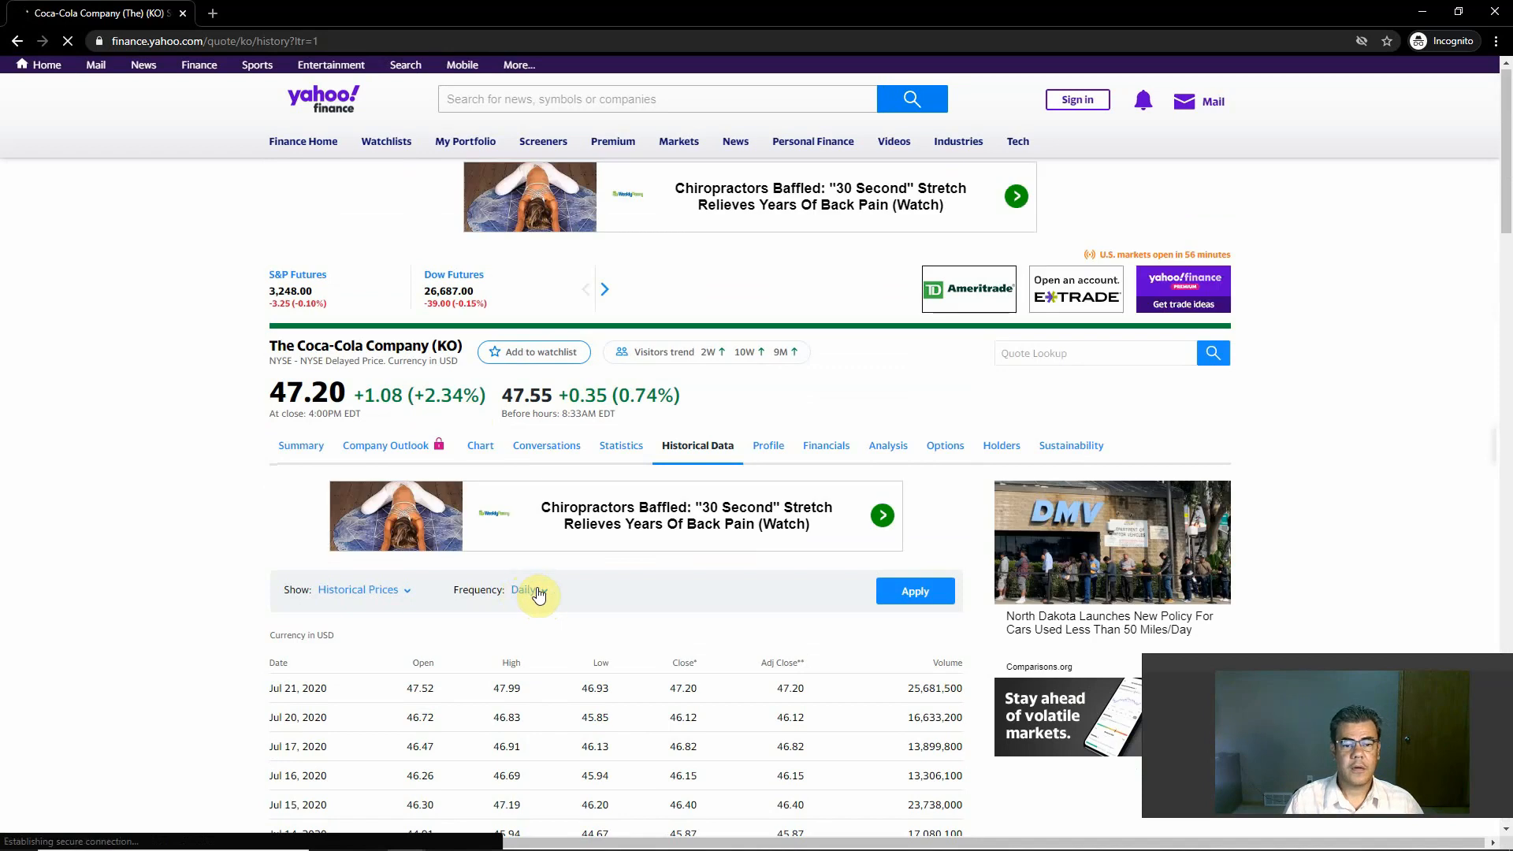
pyautogui.scroll(-5, 539, 595)
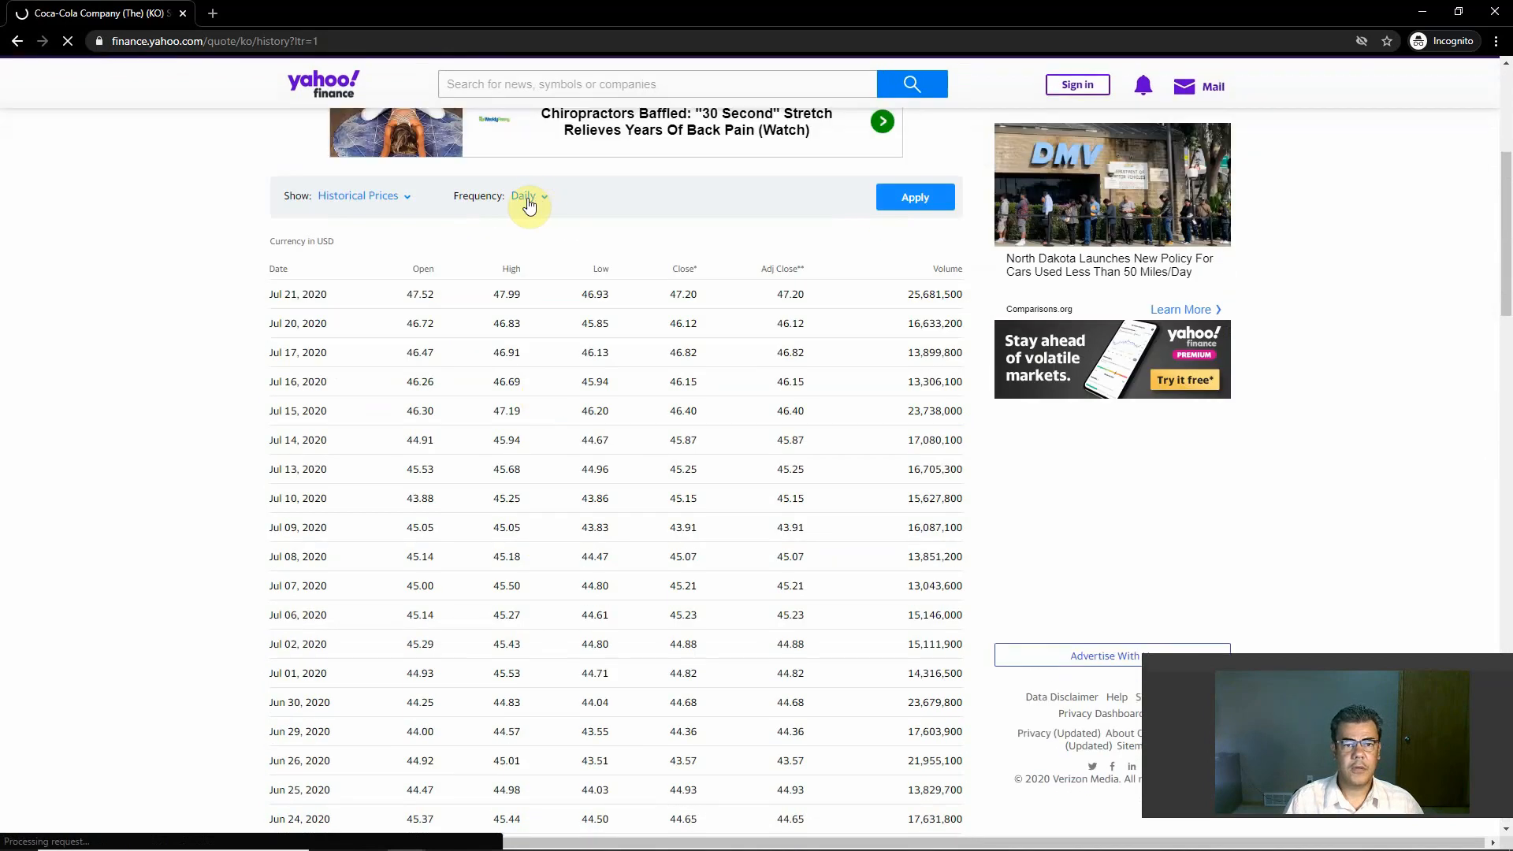
pyautogui.scroll(-20, 540, 346)
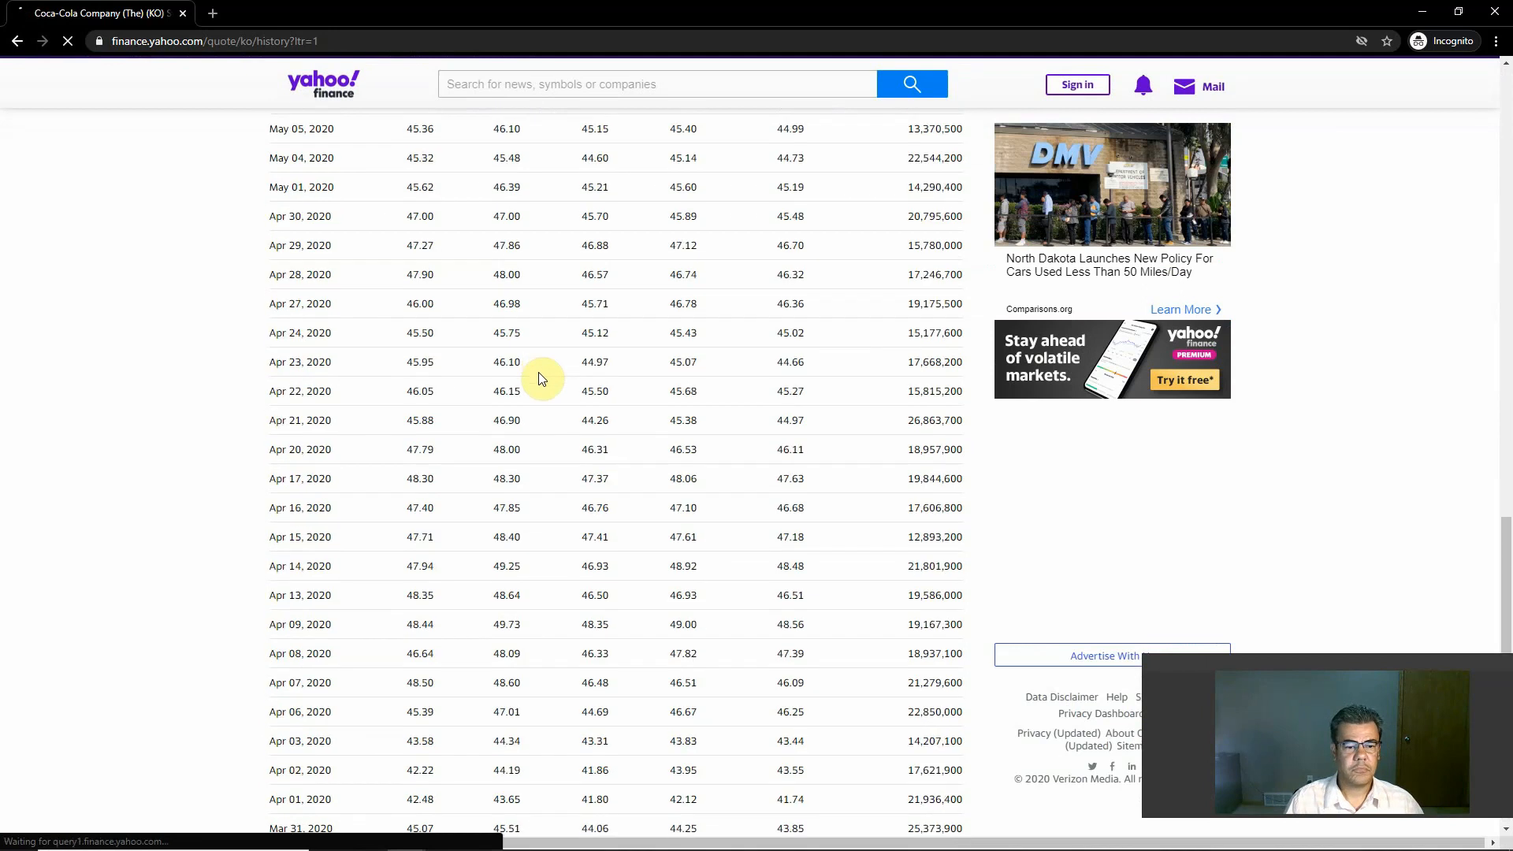
pyautogui.scroll(-9, 541, 377)
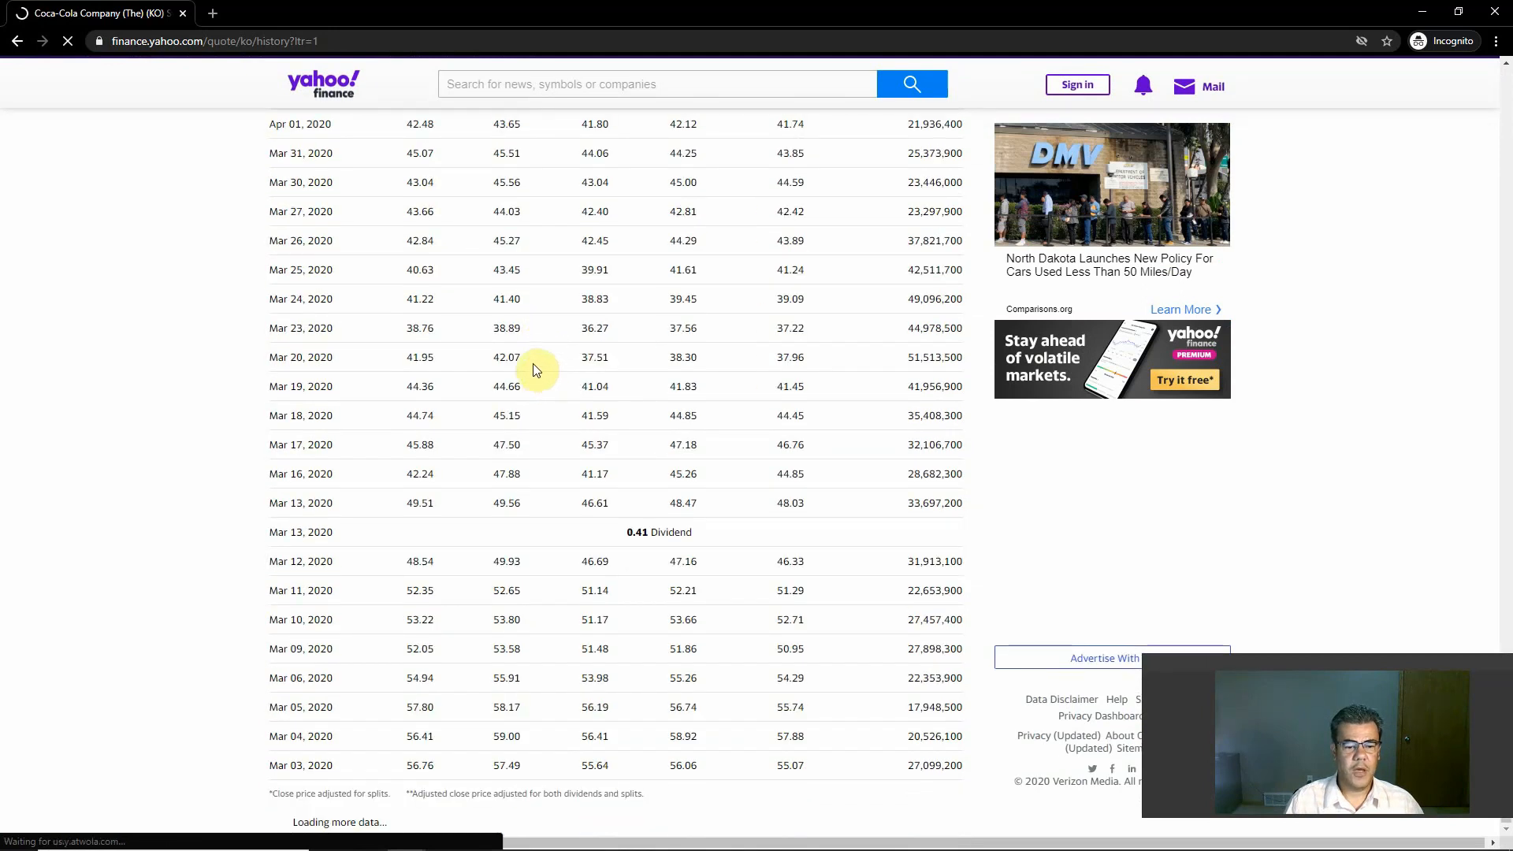
pyautogui.scroll(20, 525, 319)
pyautogui.scroll(15, 525, 297)
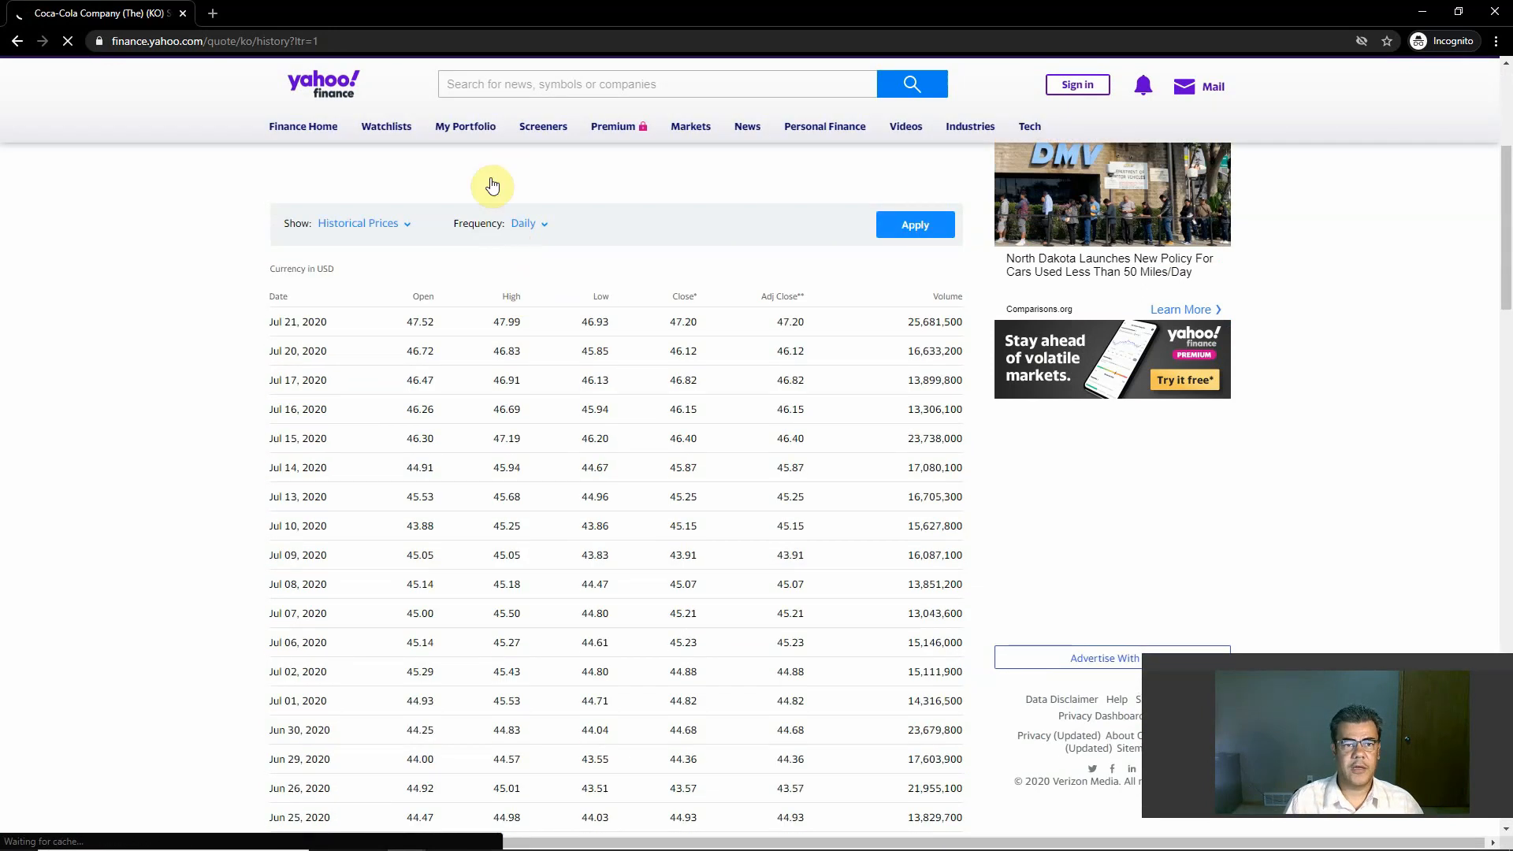
# Step: Set the frequency of the historical prices to Monthly and apply it
pyautogui.rightClick(532, 592)
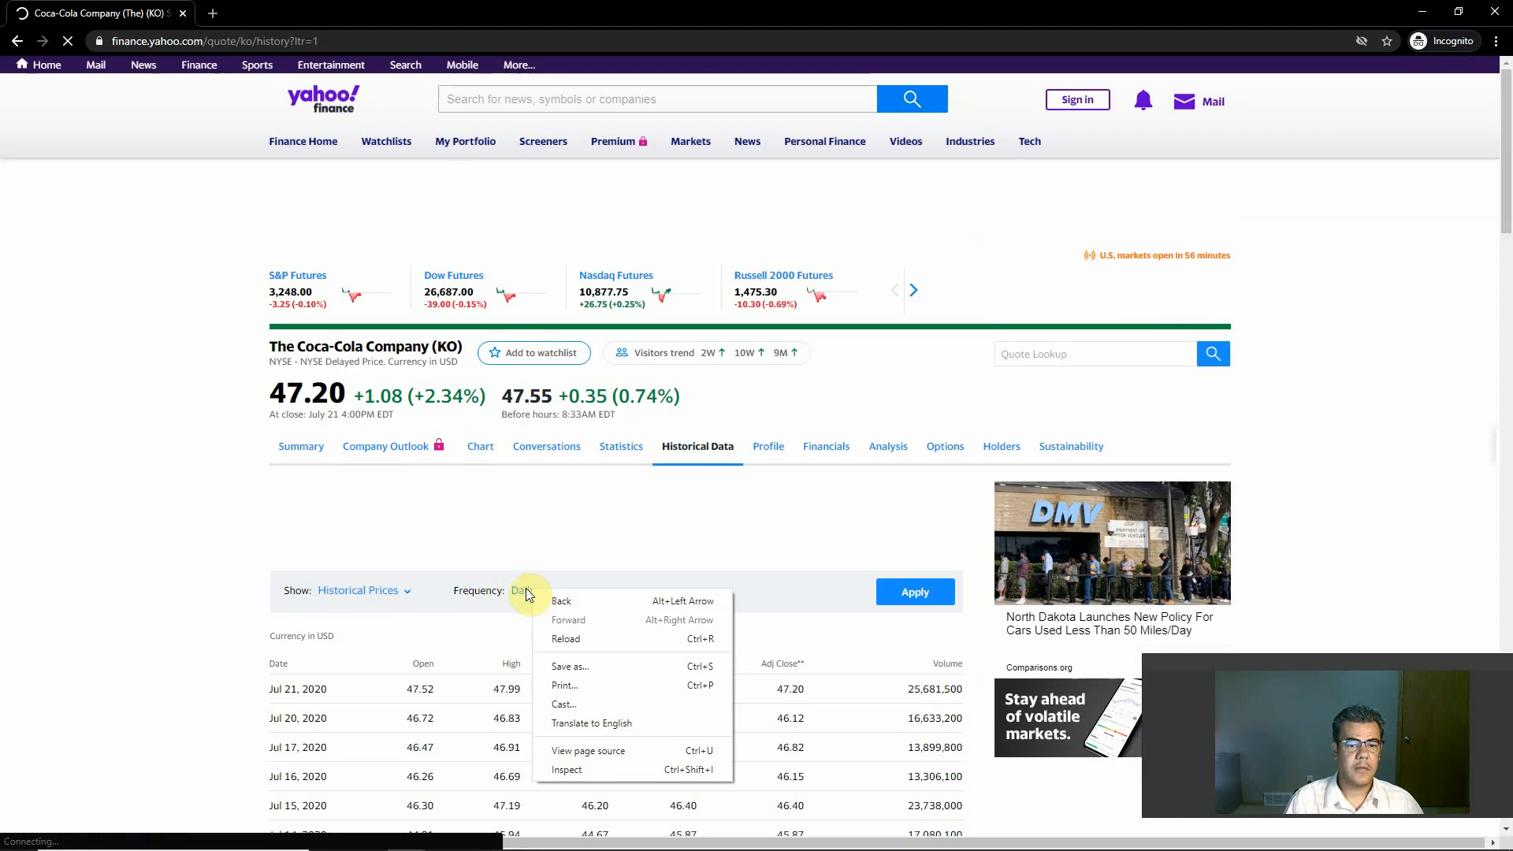
pyautogui.click(524, 591)
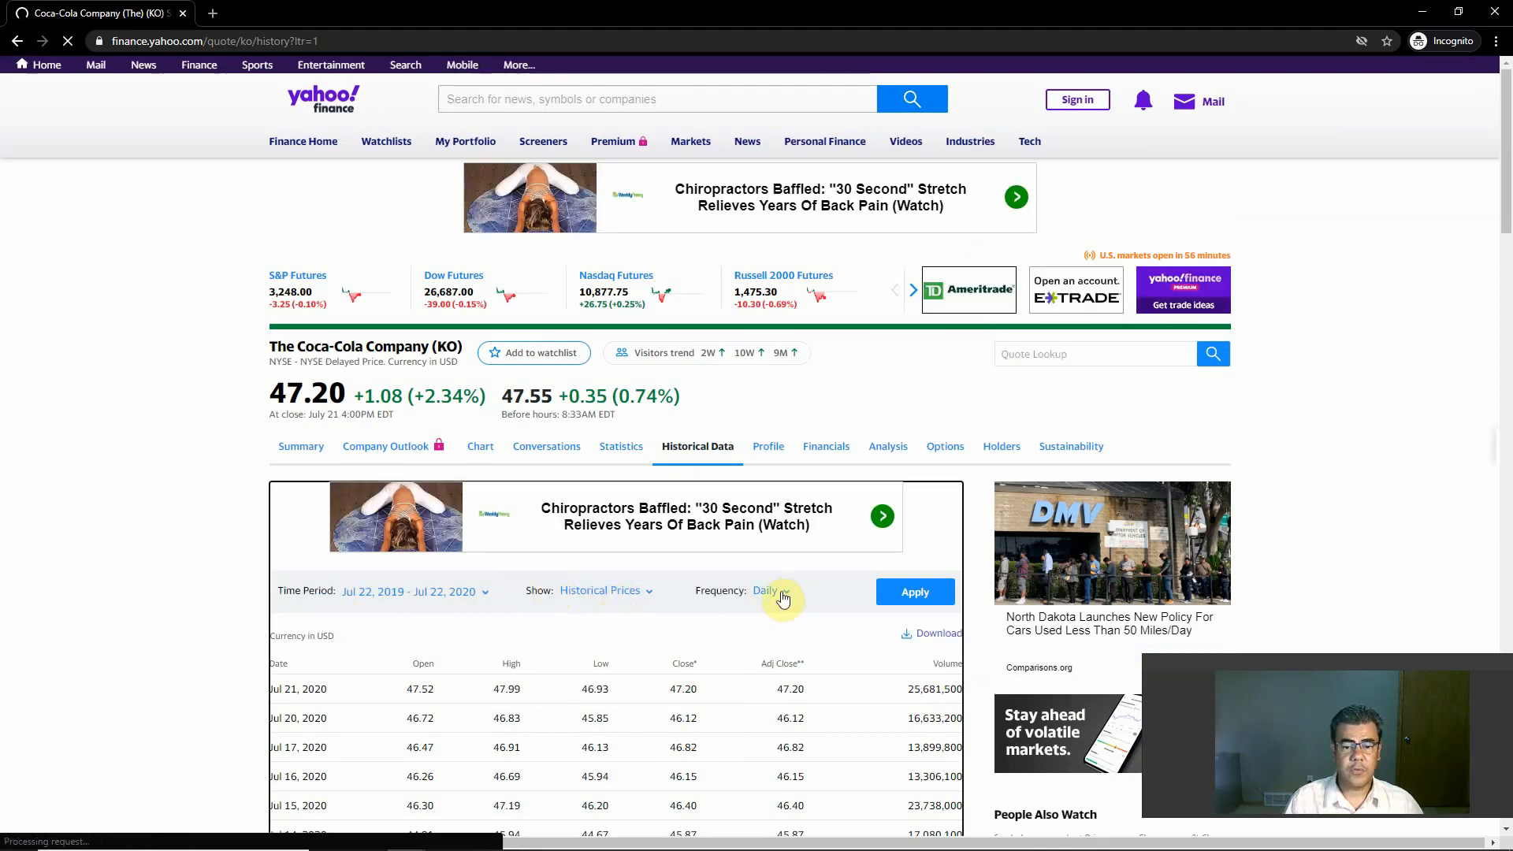
pyautogui.click(788, 591)
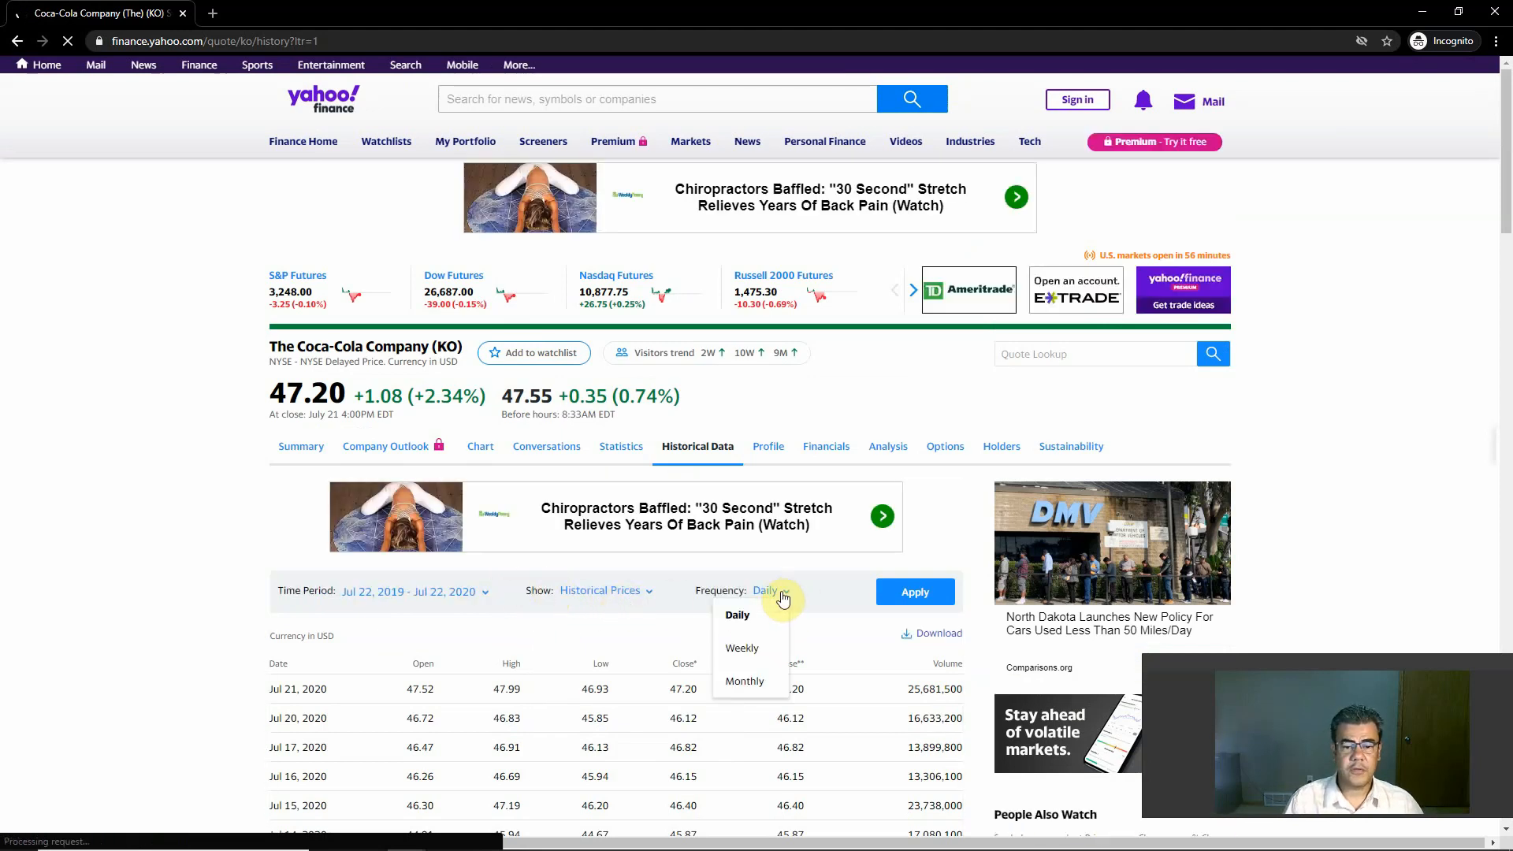
pyautogui.click(744, 680)
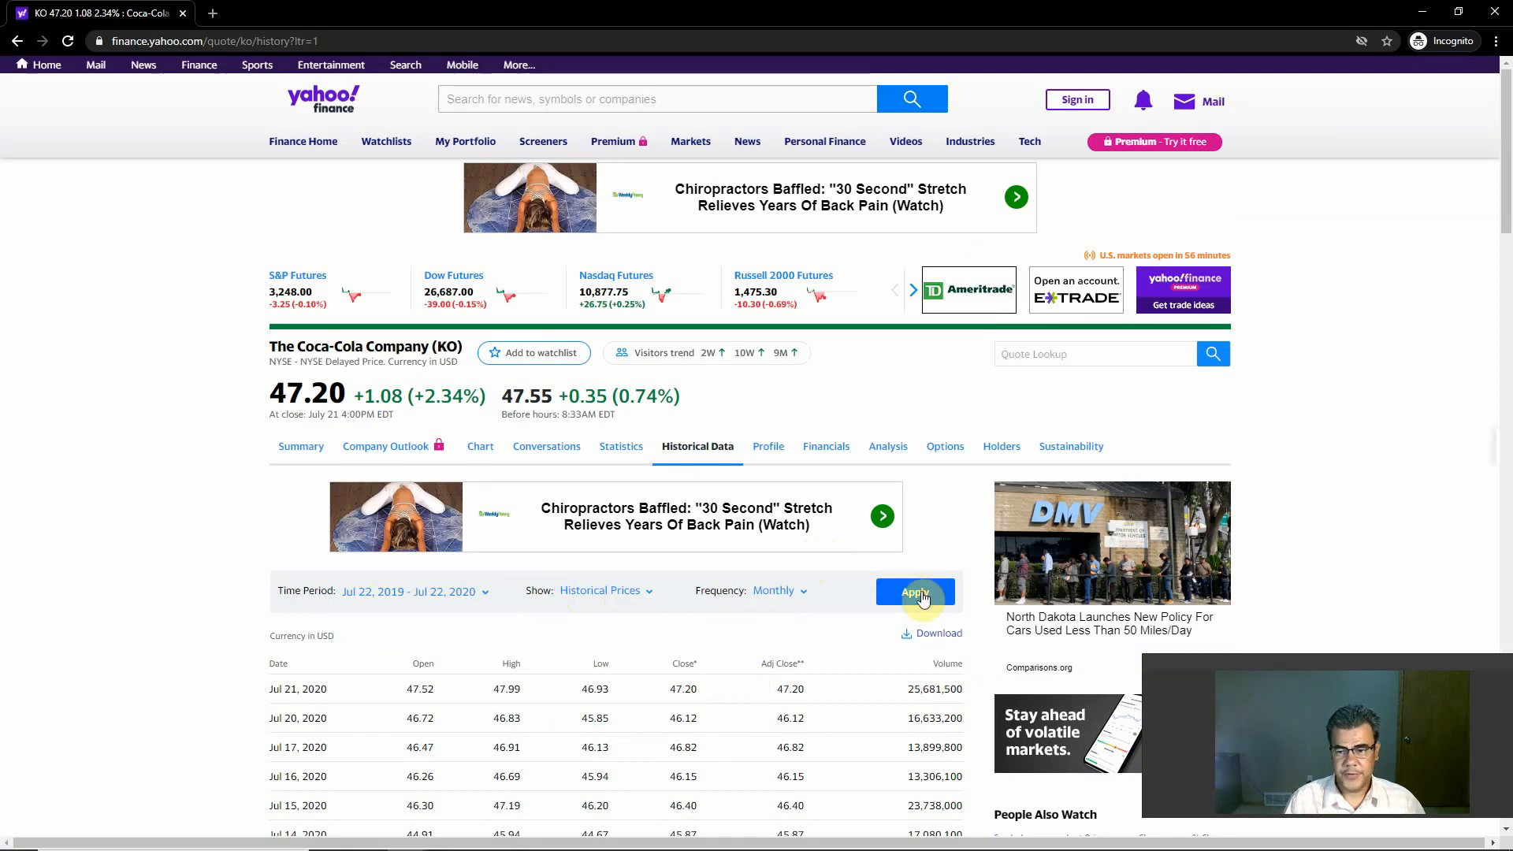
pyautogui.click(918, 595)
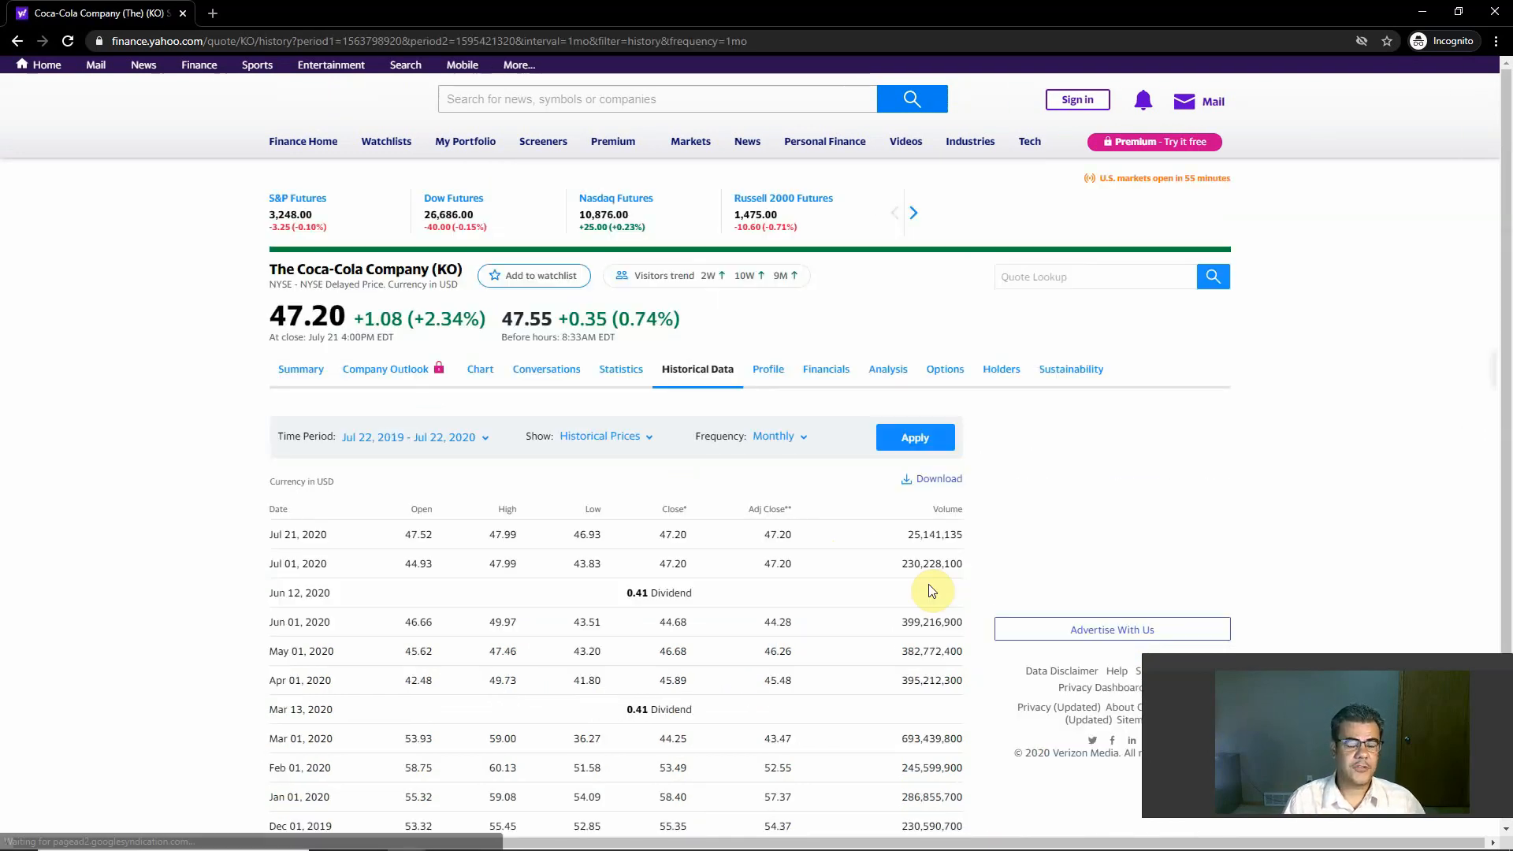
# Step: Find the Jan 01, 2020 row in the monthly price table and highlight its closing price
pyautogui.scroll(-2, 685, 533)
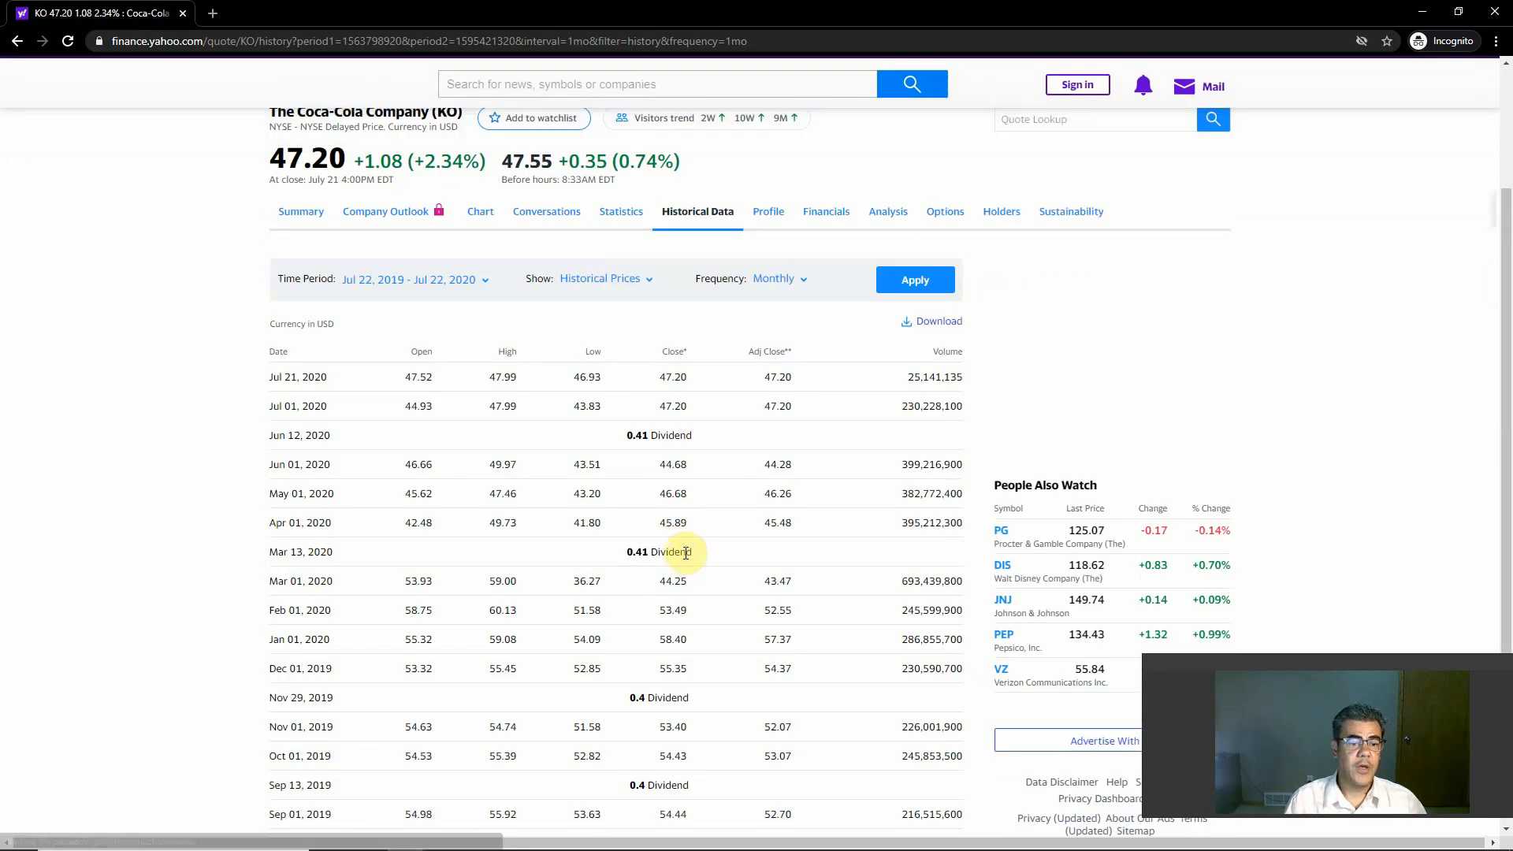
pyautogui.scroll(-1, 684, 558)
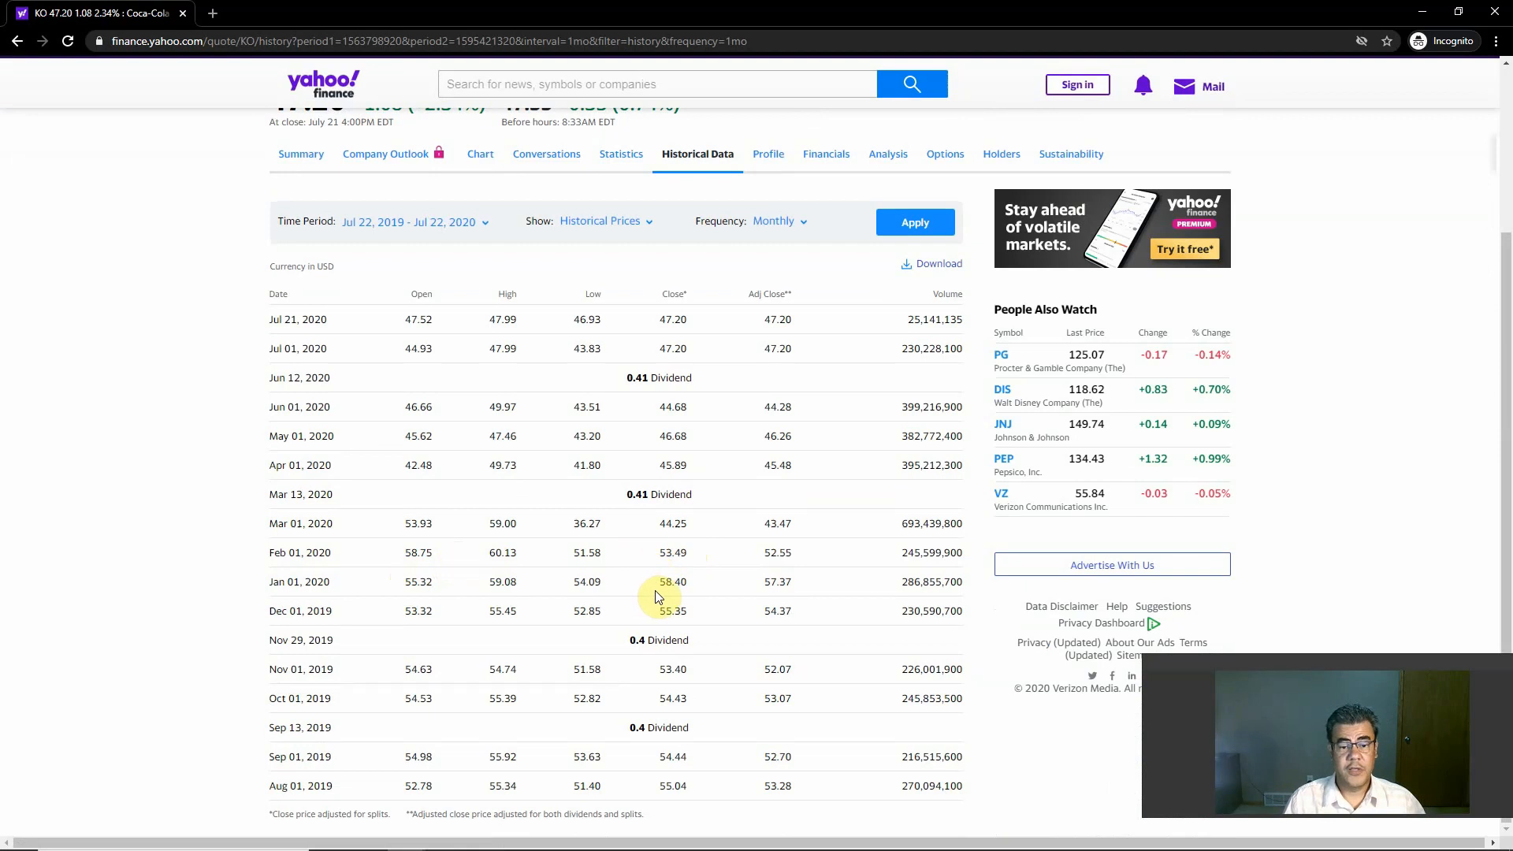
pyautogui.moveTo(660, 589); pyautogui.dragTo(691, 592)
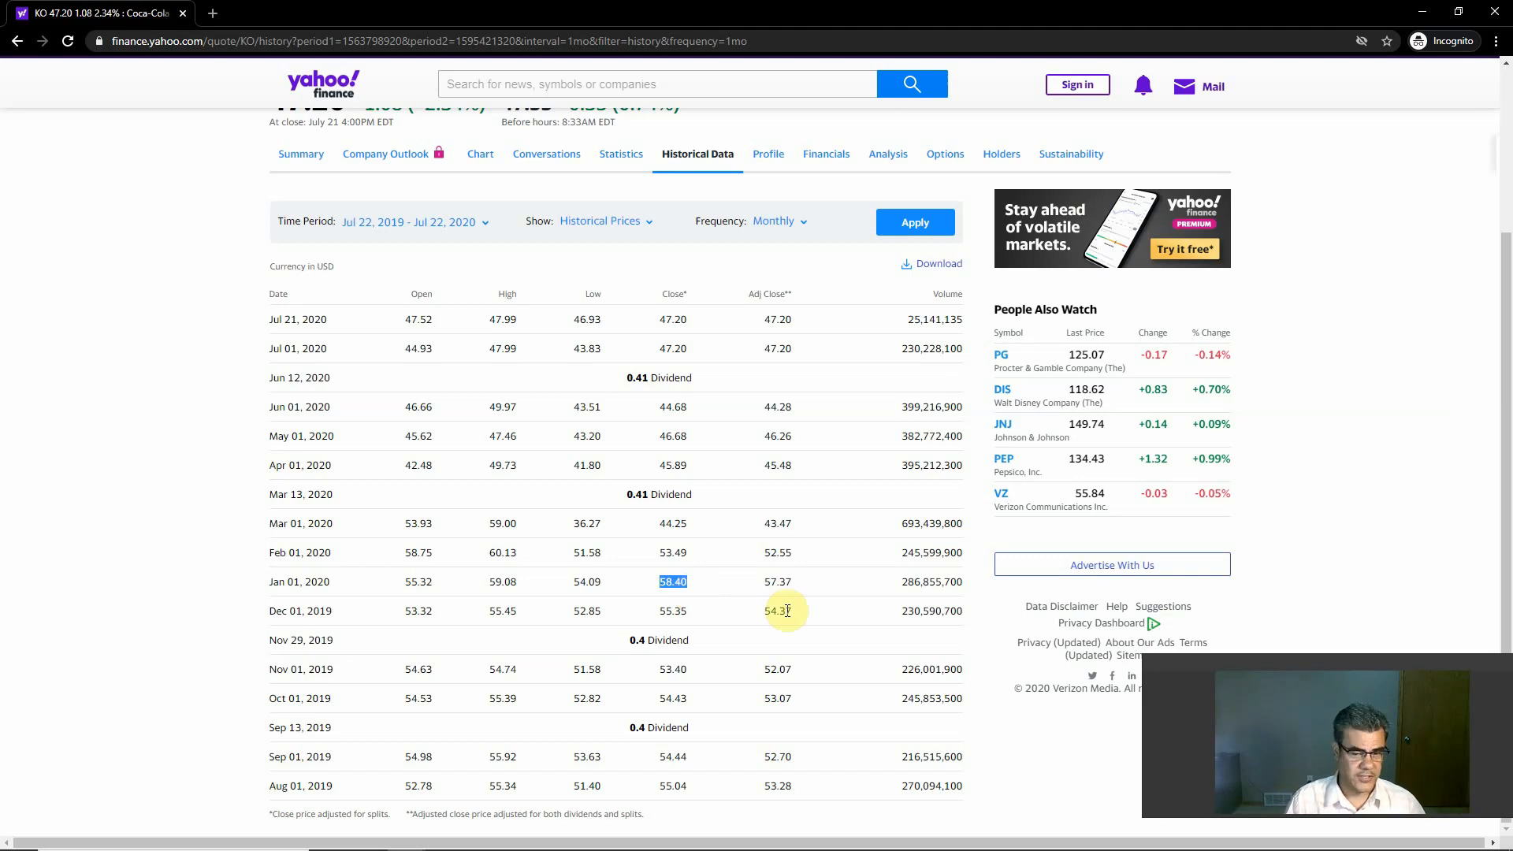
# Step: Switch back to the Coca Cola Excel workbook and change the stock price in the B7 price-earnings formula to 58.2
pyautogui.hotkey('alt', 'Tab')
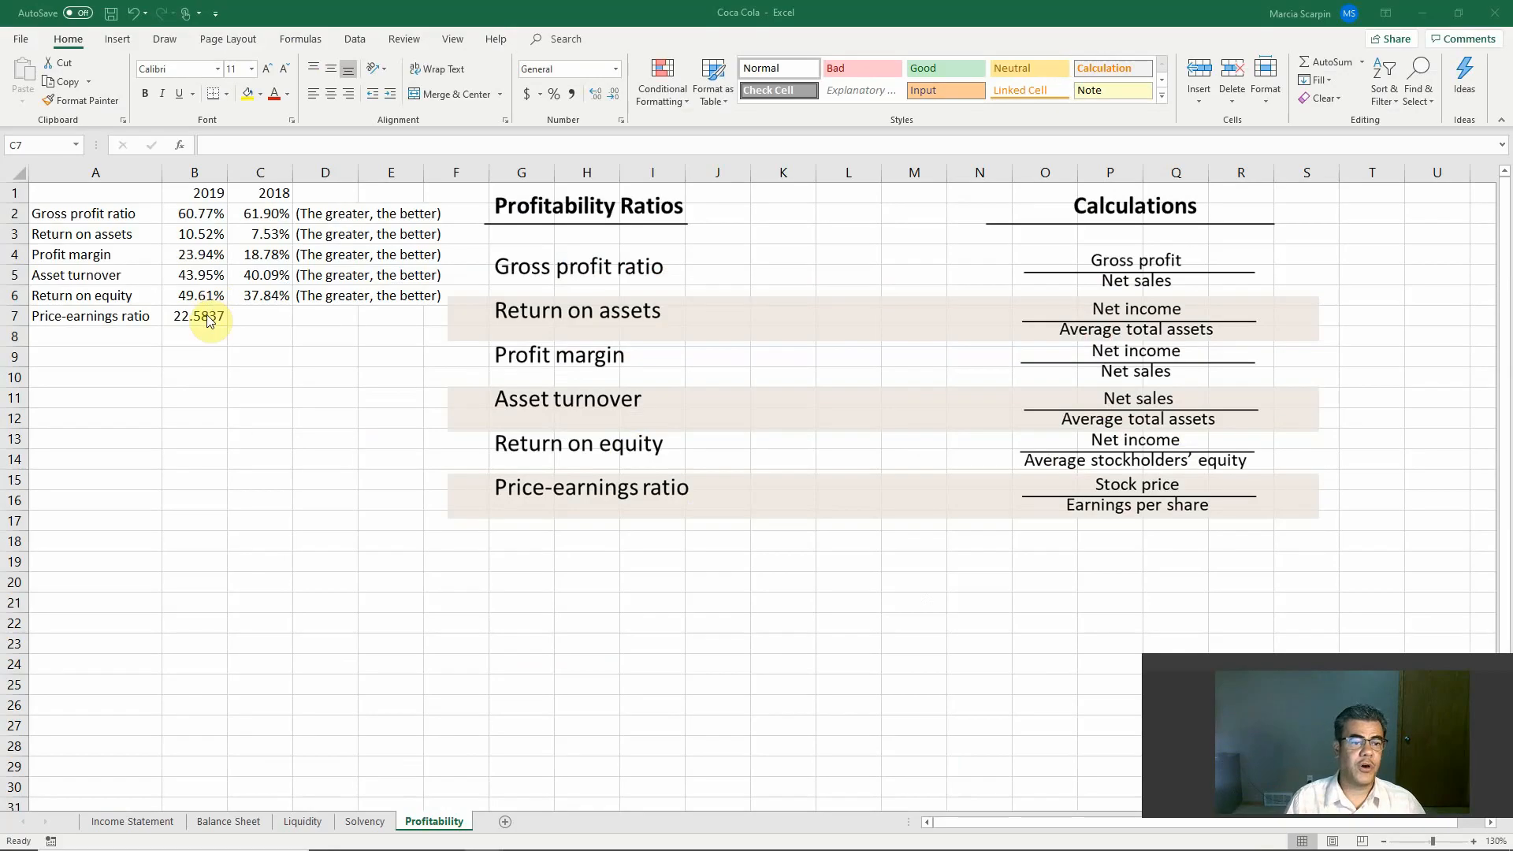
pyautogui.click(205, 317)
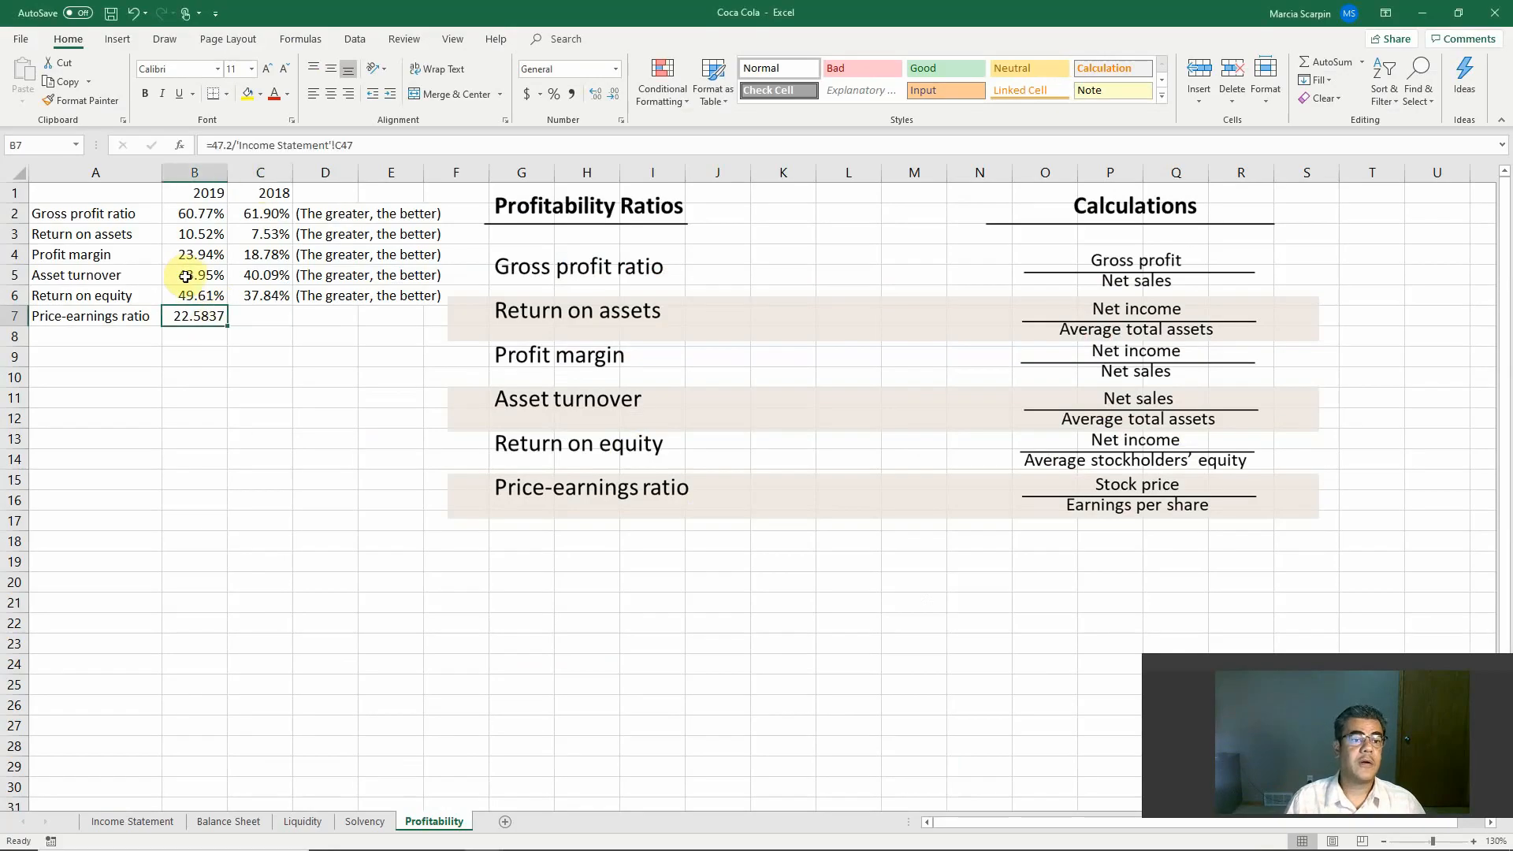
pyautogui.click(228, 145)
pyautogui.press('BackSpace')
pyautogui.press('BackSpace')
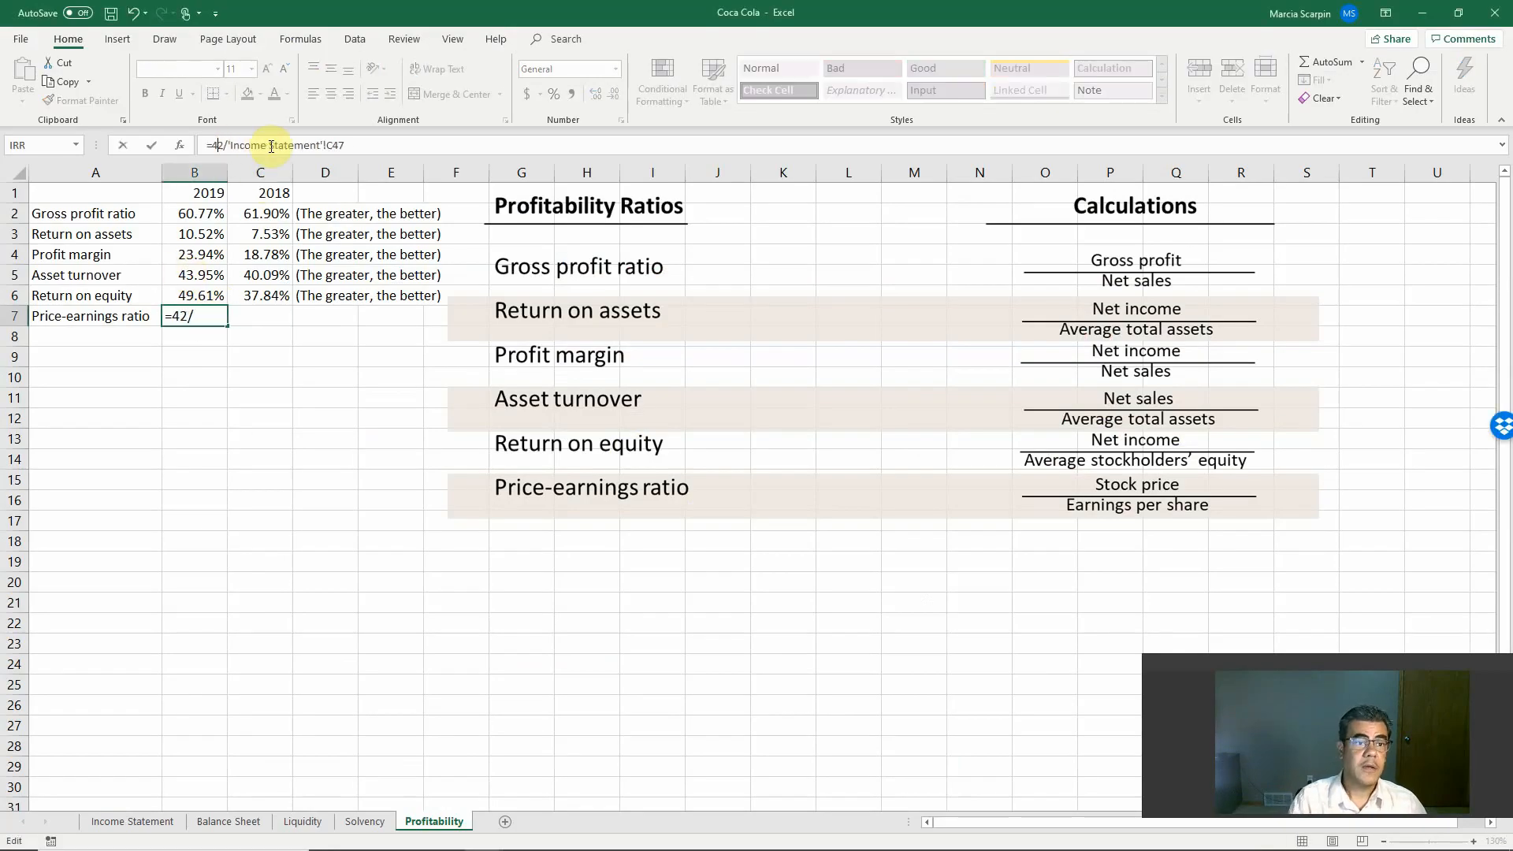
pyautogui.press('Delete')
pyautogui.press('BackSpace')
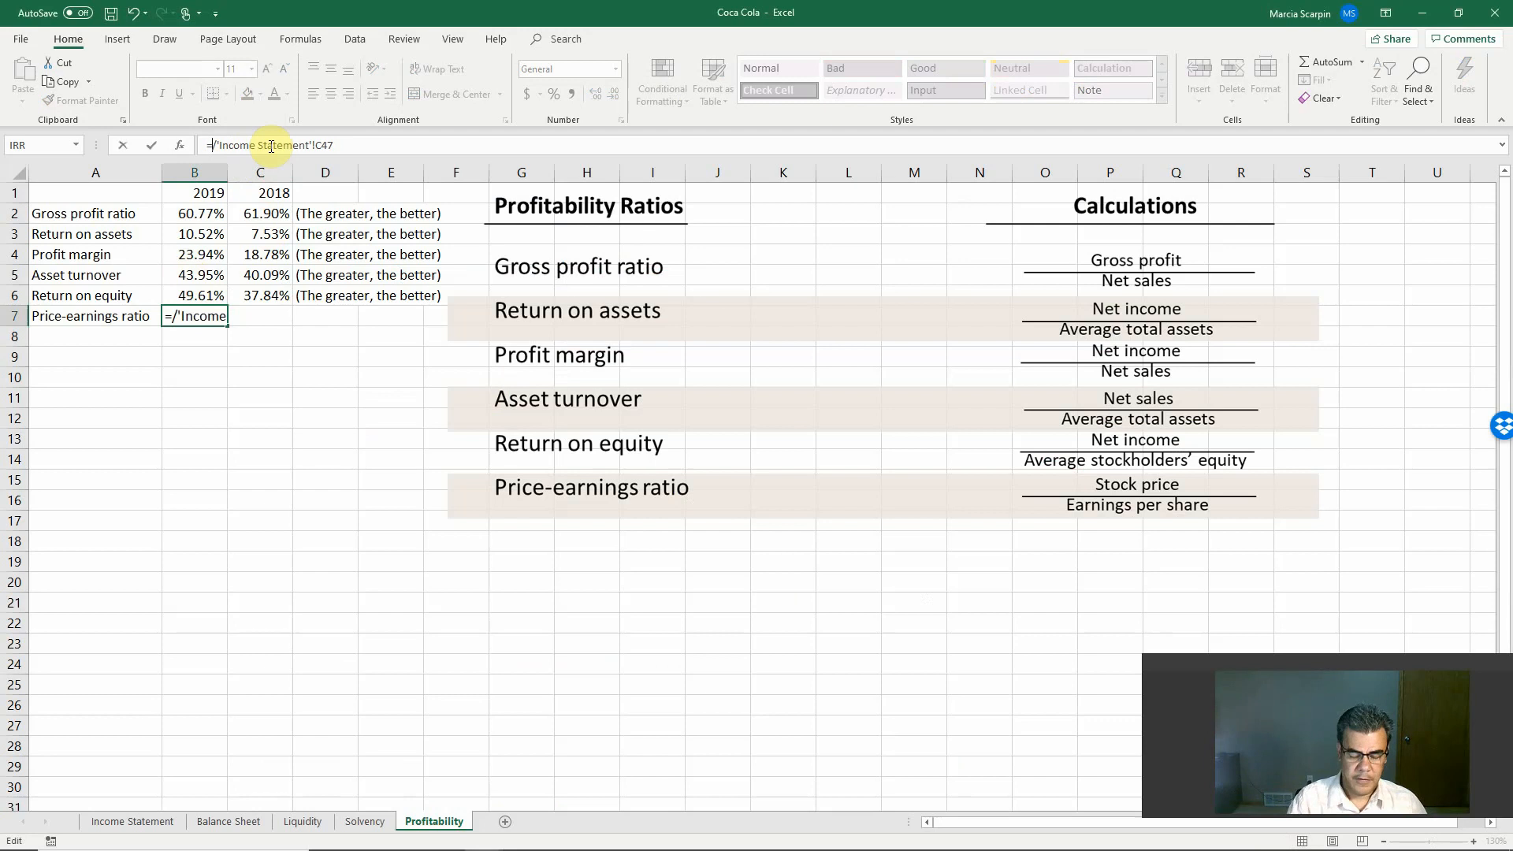
pyautogui.write('58.2')
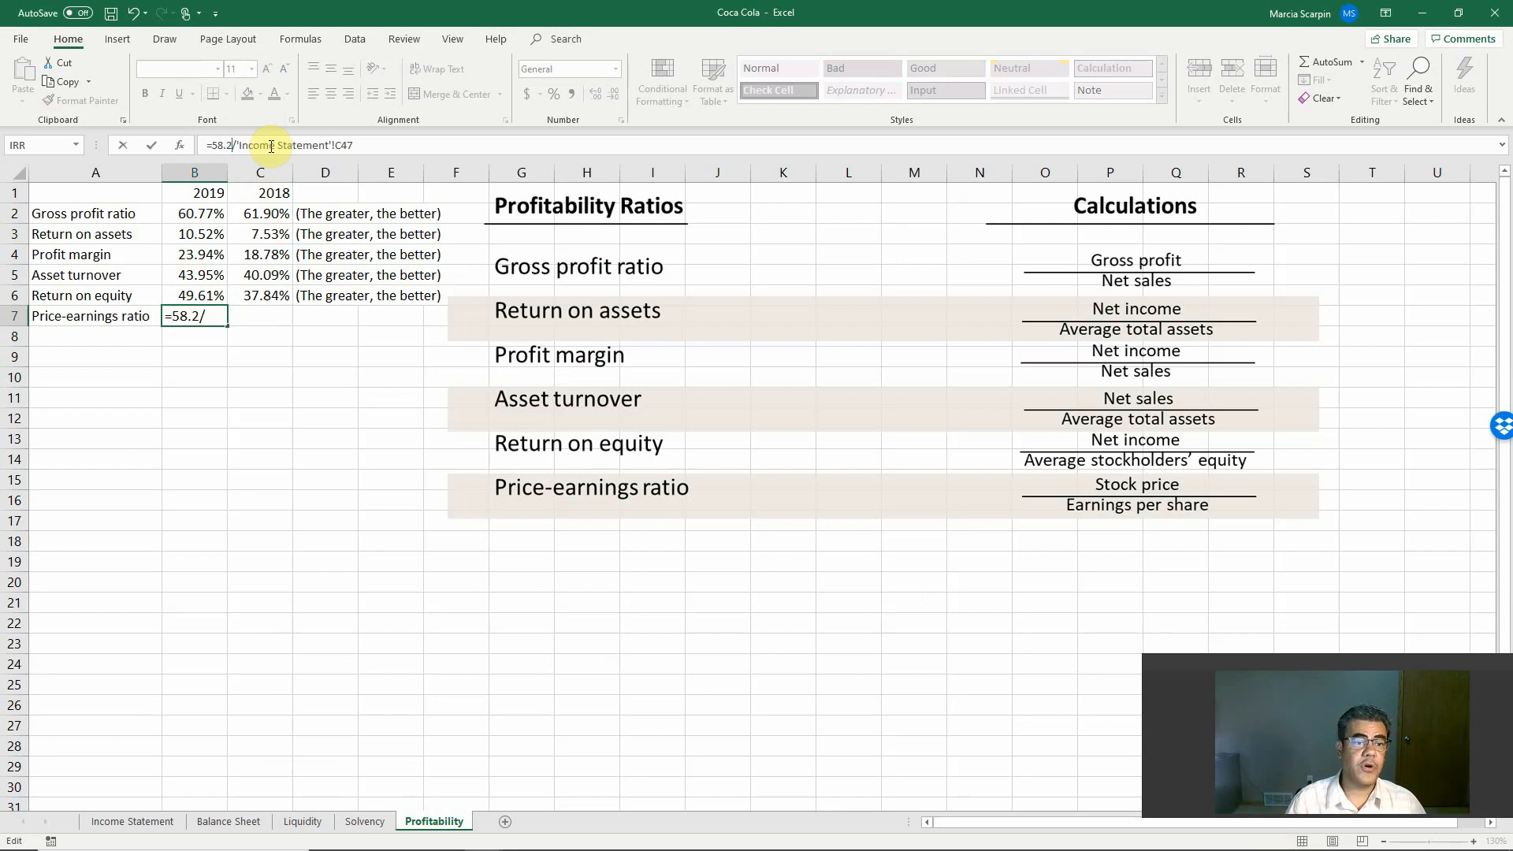
pyautogui.press('Return')
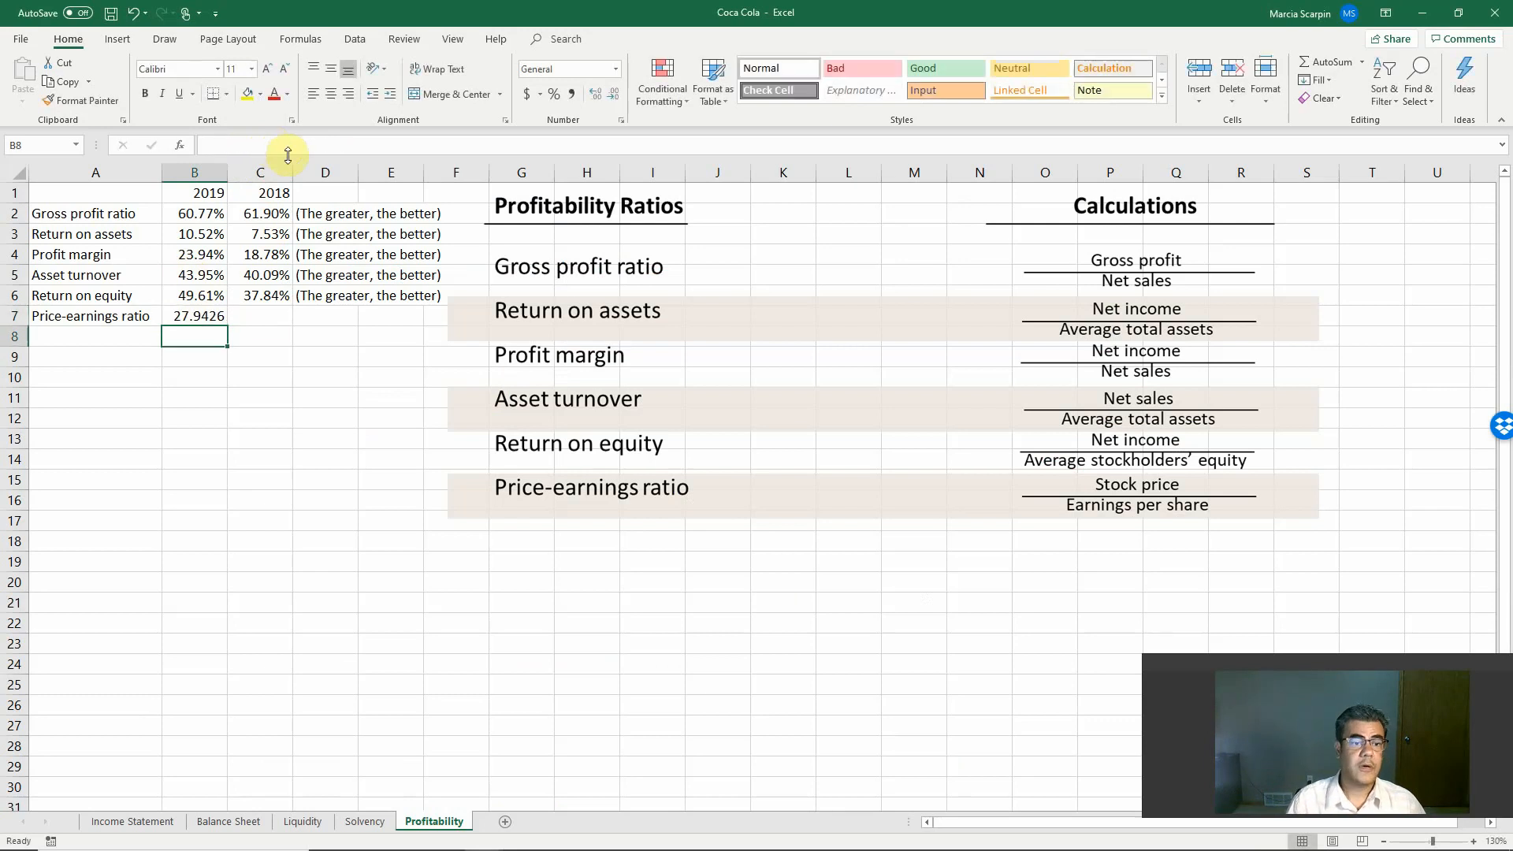
# Step: Select C7 for the 2018 price-earnings ratio and switch back to the Yahoo Finance historical prices in Chrome
pyautogui.click(266, 317)
pyautogui.hotkey('alt', 'Tab')
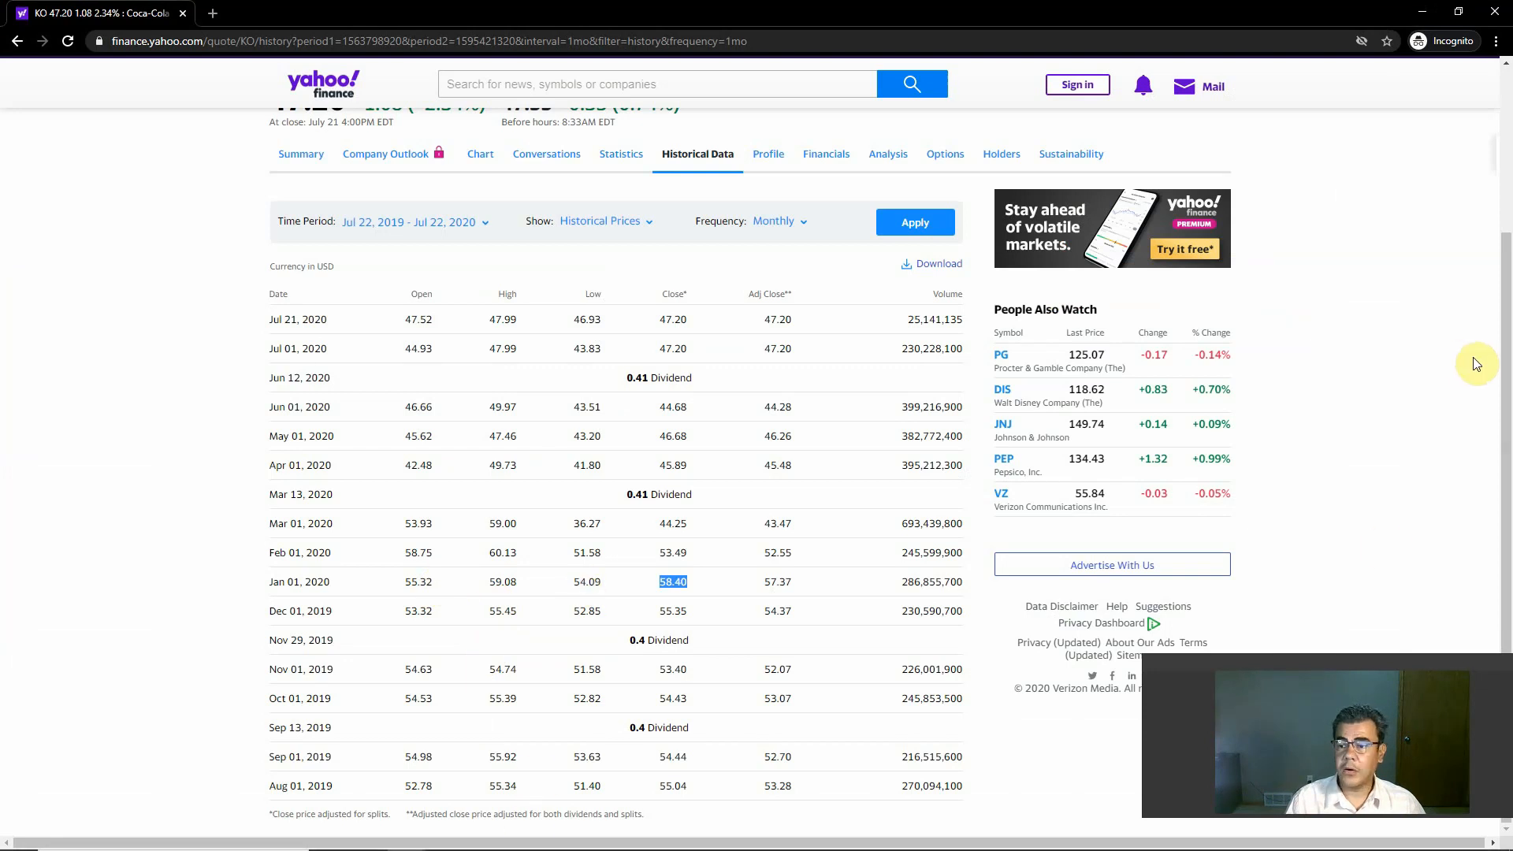
pyautogui.scroll(2, 1505, 264)
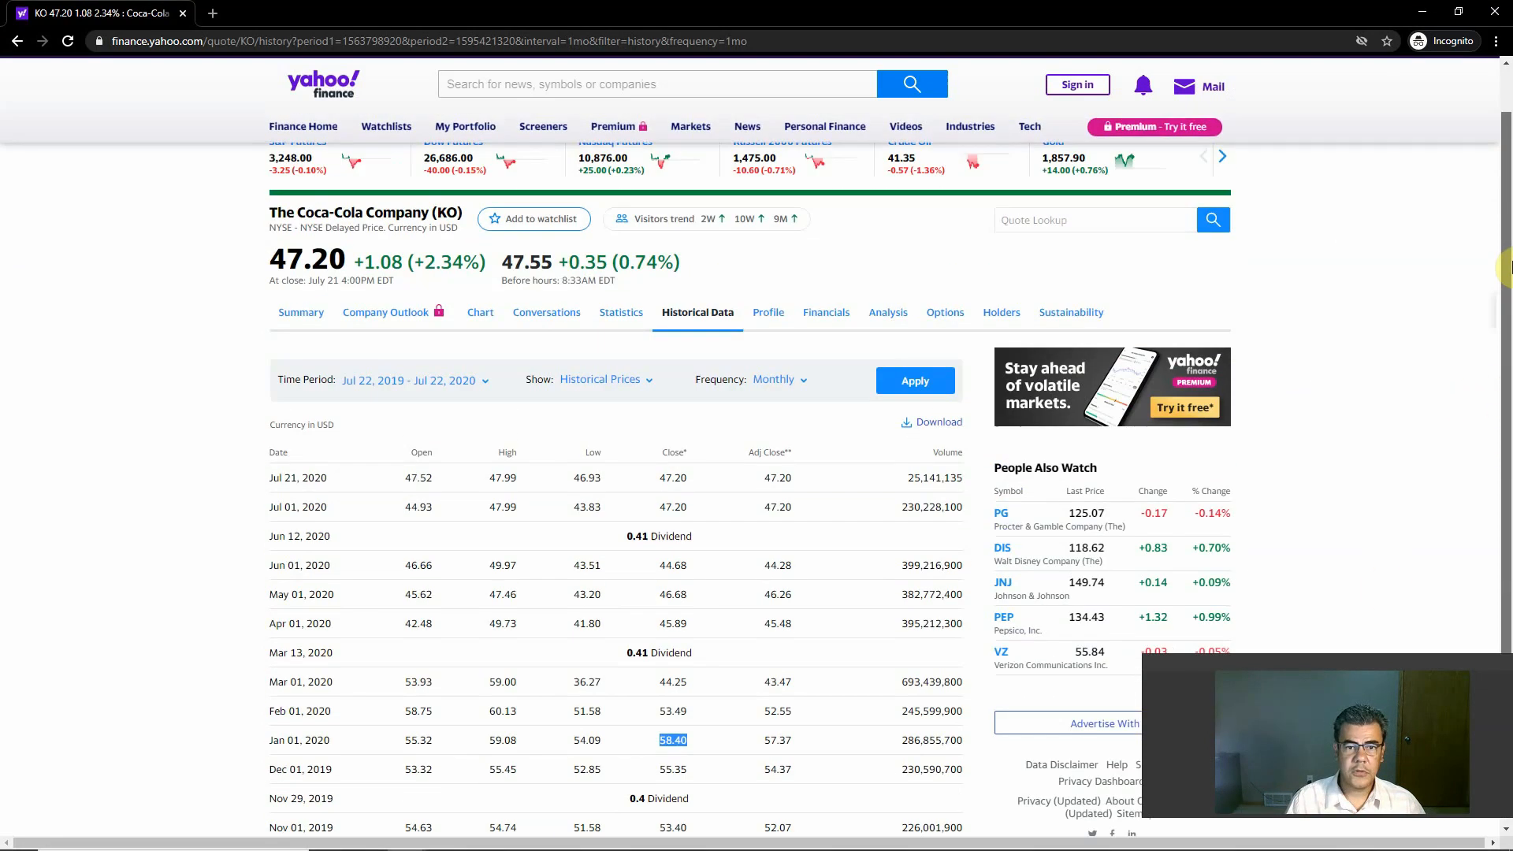
pyautogui.scroll(-2, 1505, 266)
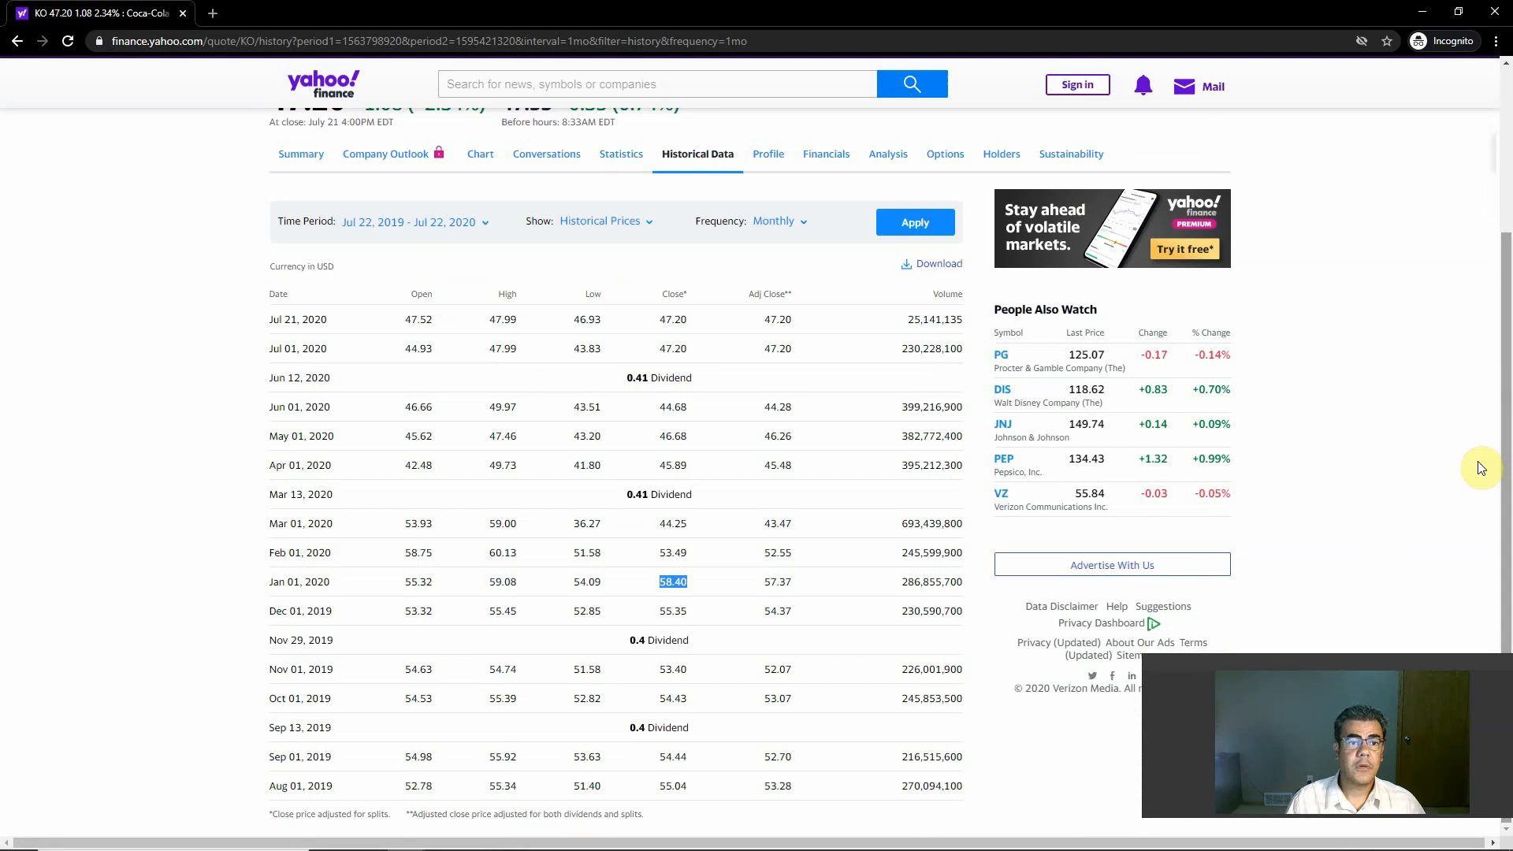
# Step: Set the start date of the price history to 12/31/2018, apply the time period and look at the earliest monthly prices
pyautogui.click(485, 226)
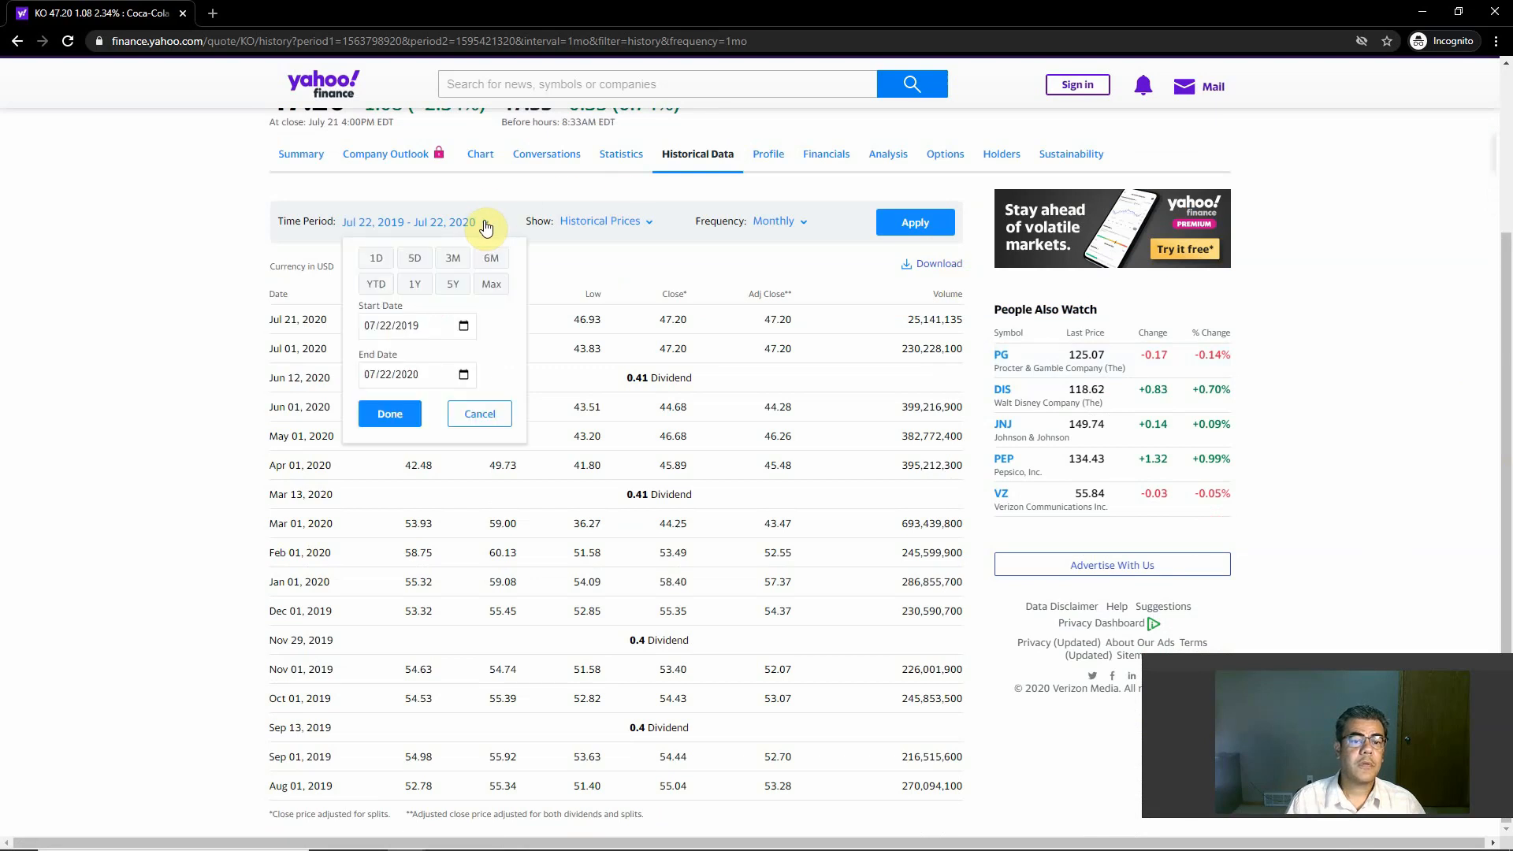
pyautogui.click(464, 328)
pyautogui.click(484, 359)
pyautogui.click(485, 358)
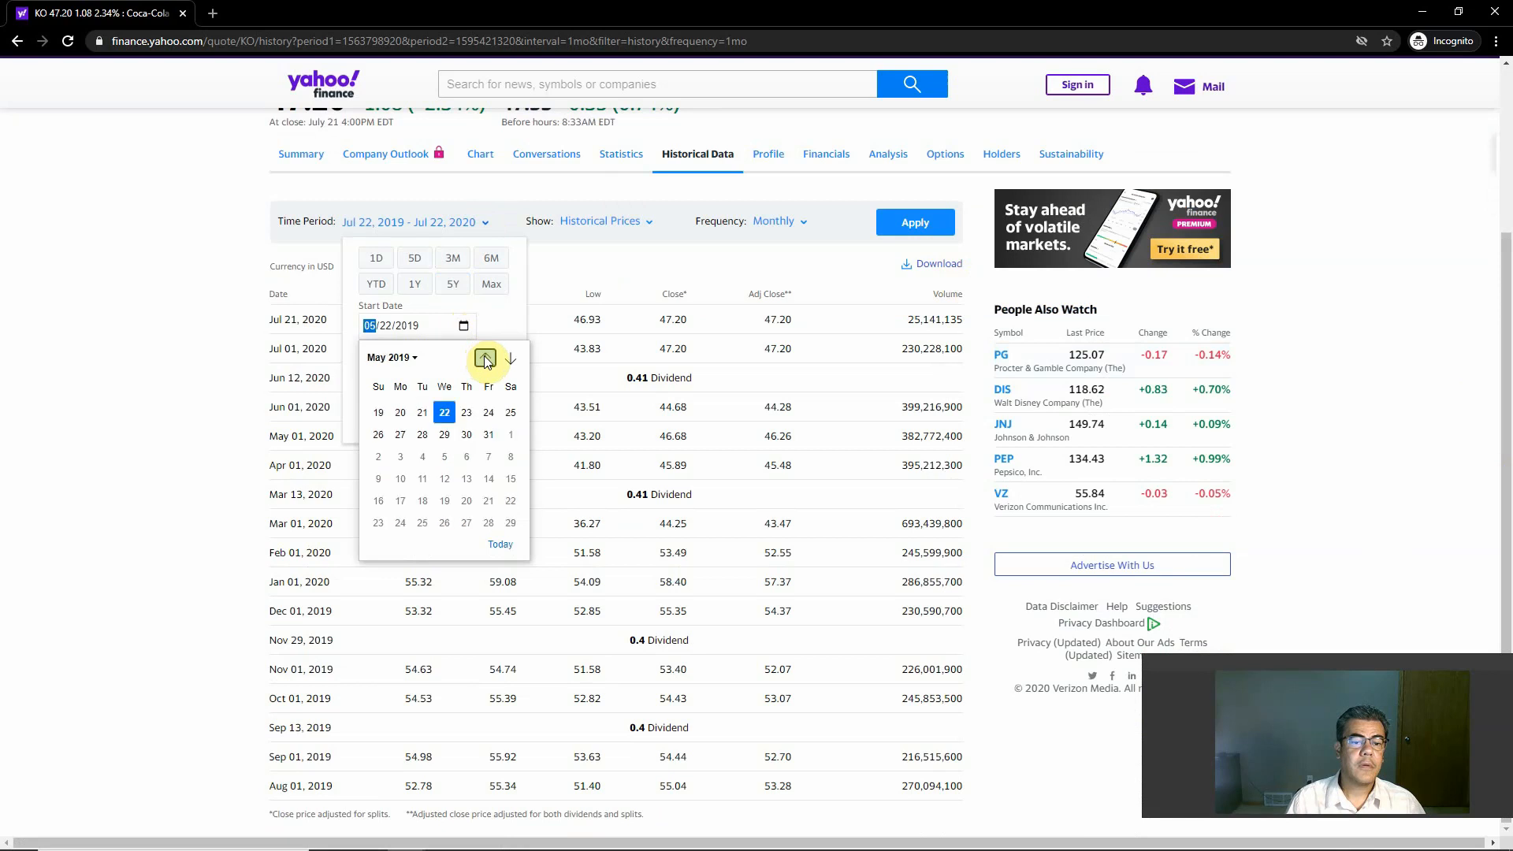
pyautogui.click(485, 359)
pyautogui.click(484, 358)
pyautogui.click(484, 359)
pyautogui.click(484, 359)
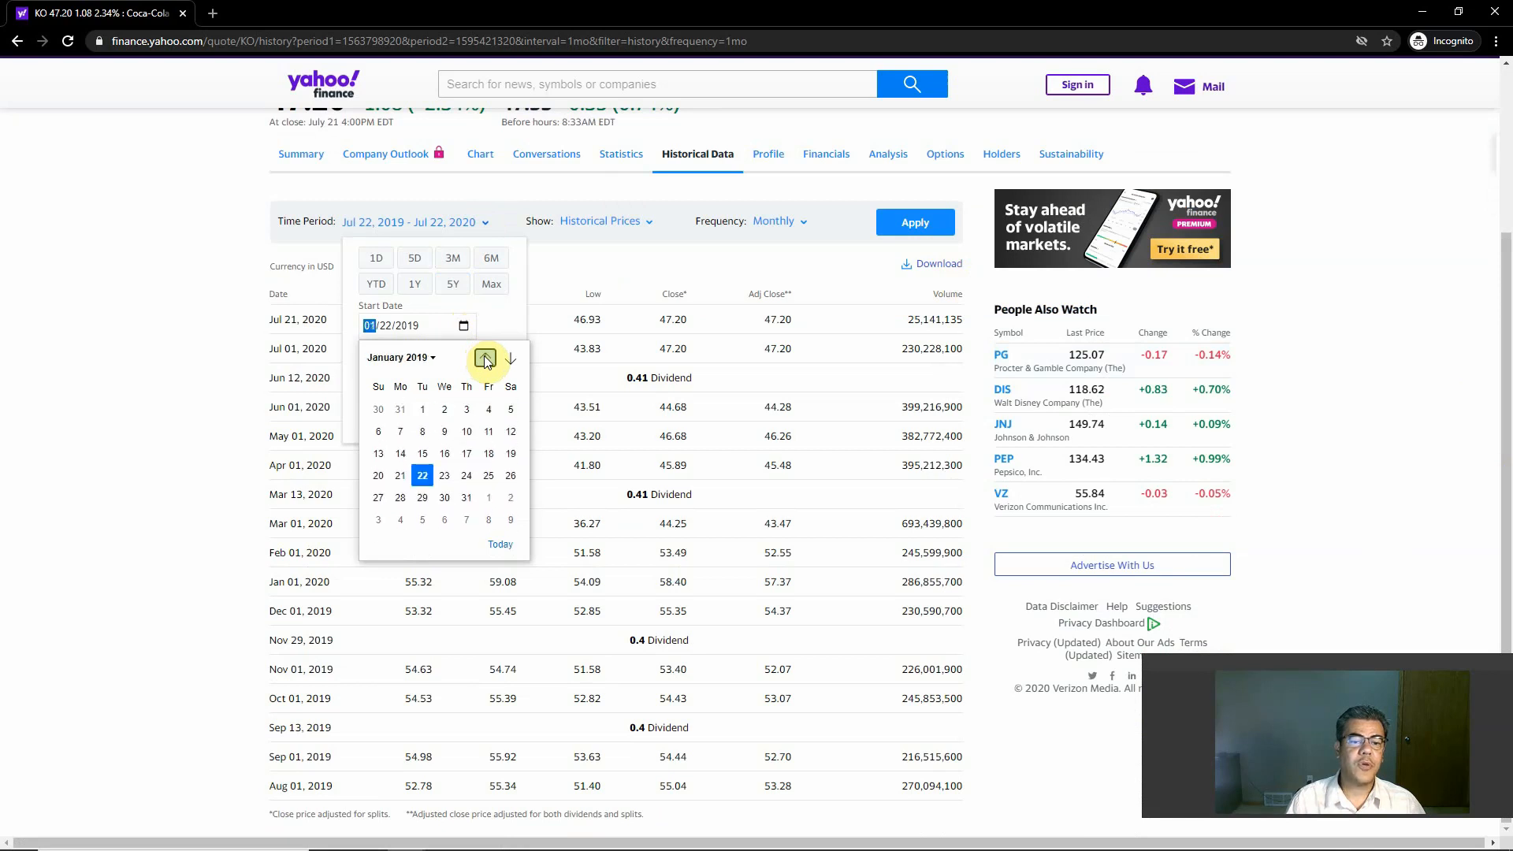
pyautogui.click(485, 358)
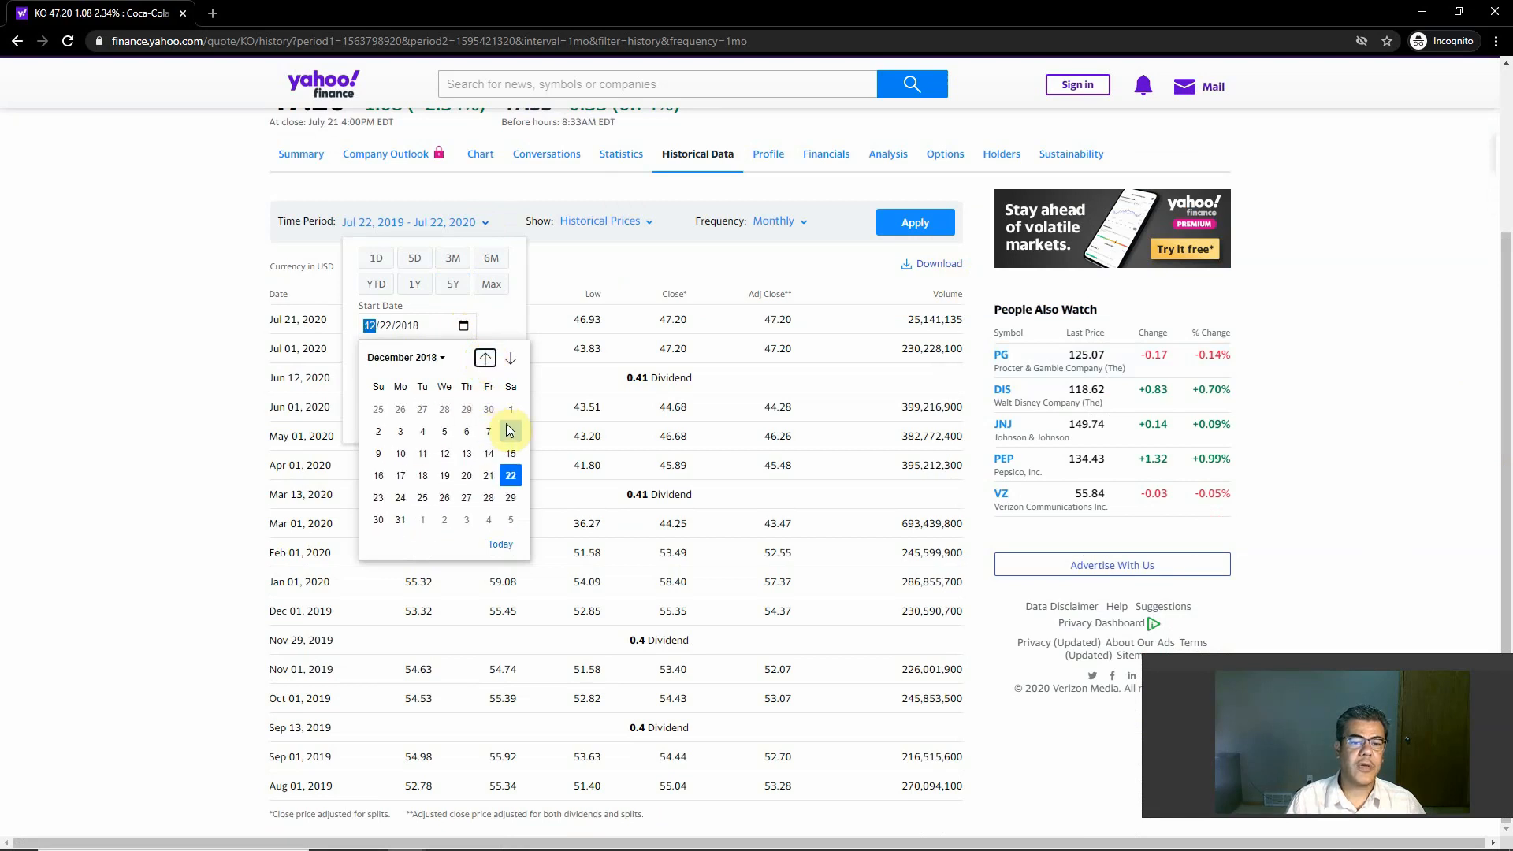
pyautogui.click(401, 519)
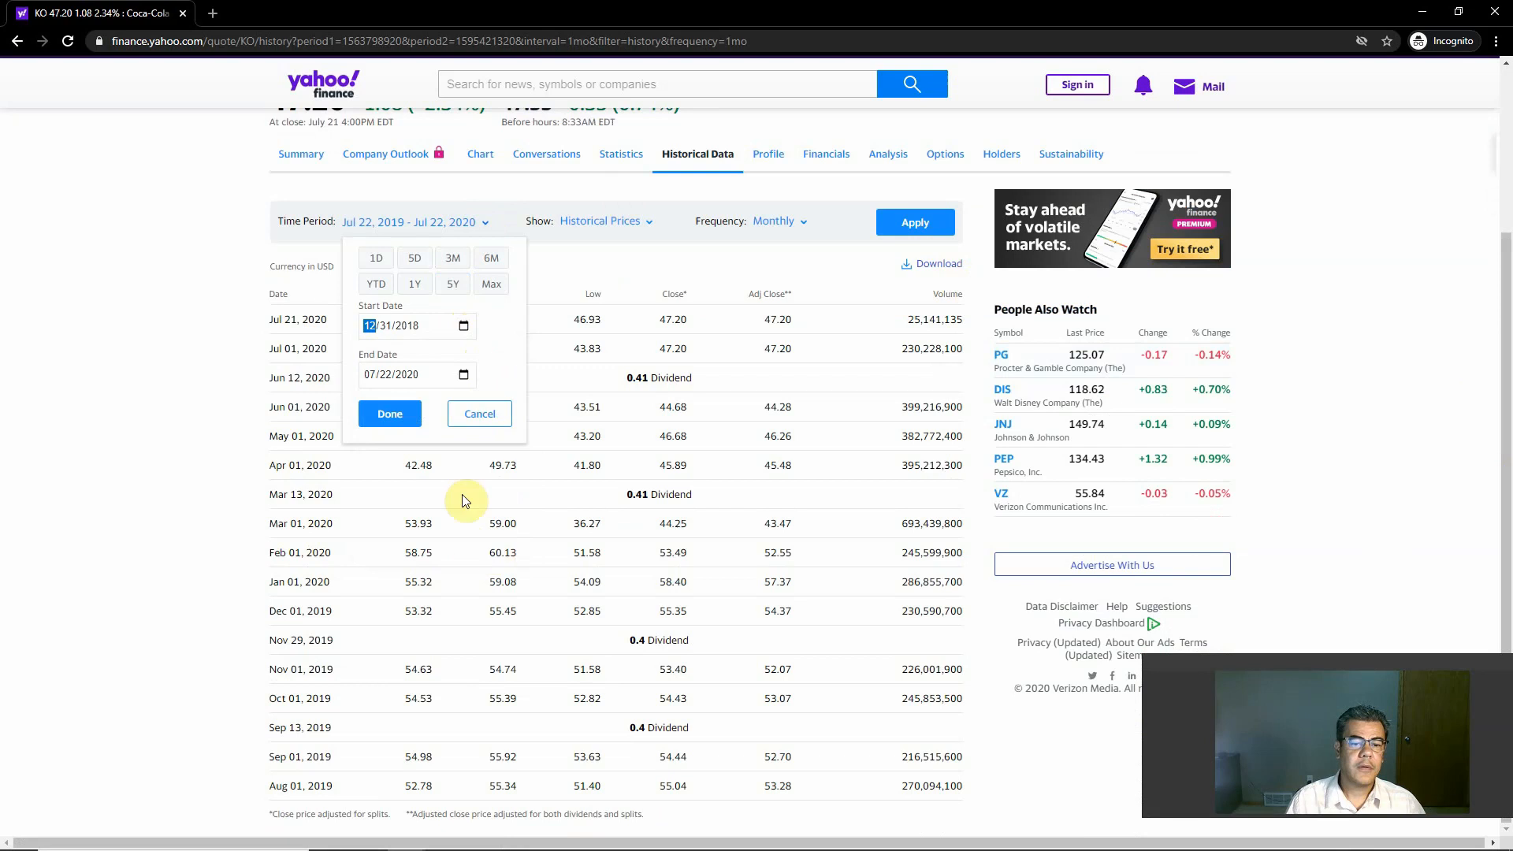
pyautogui.click(392, 415)
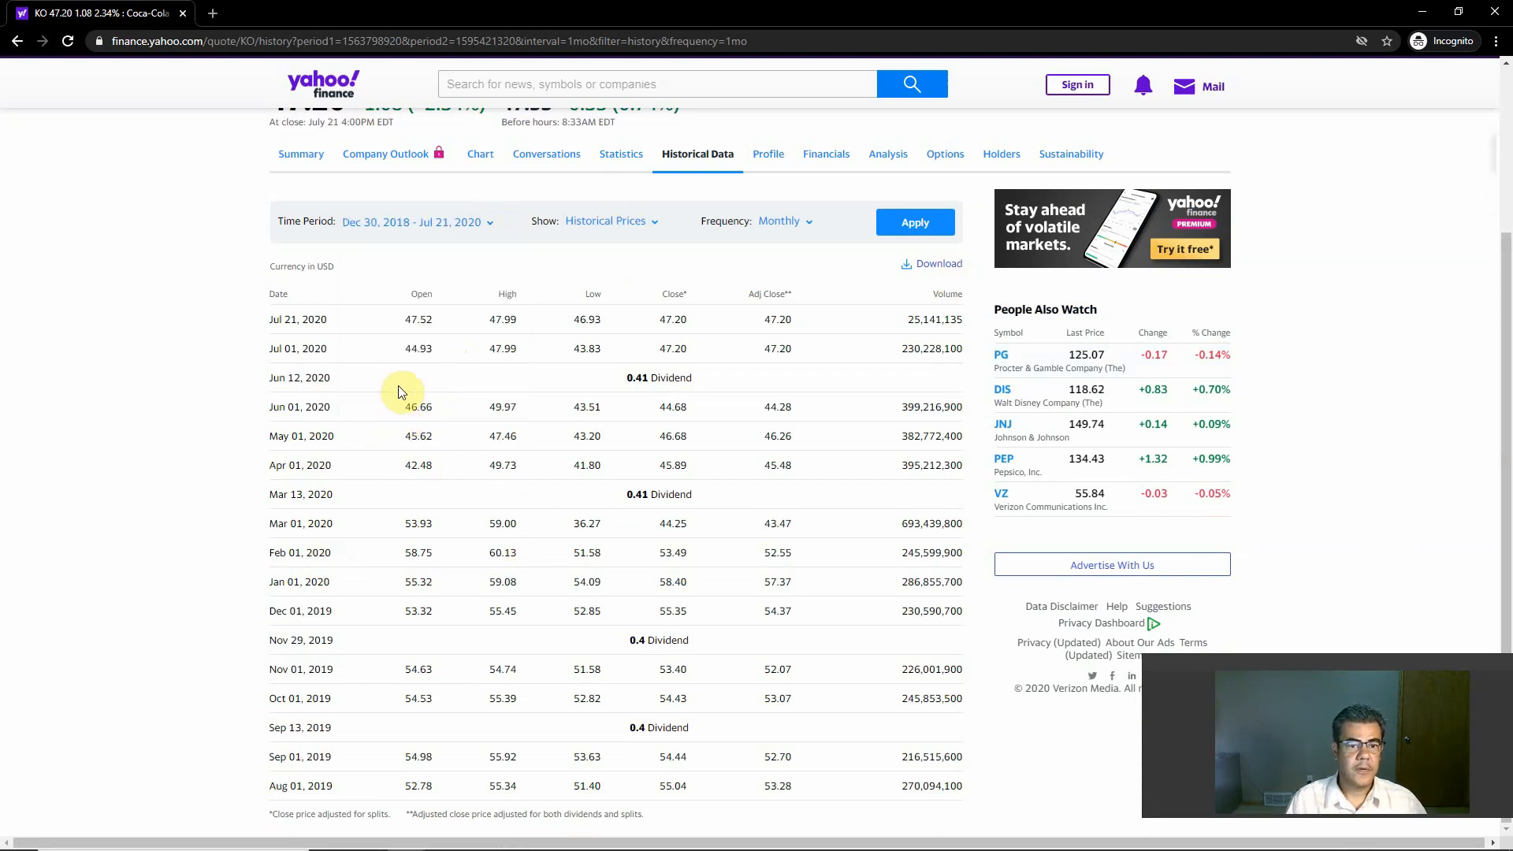
pyautogui.click(924, 224)
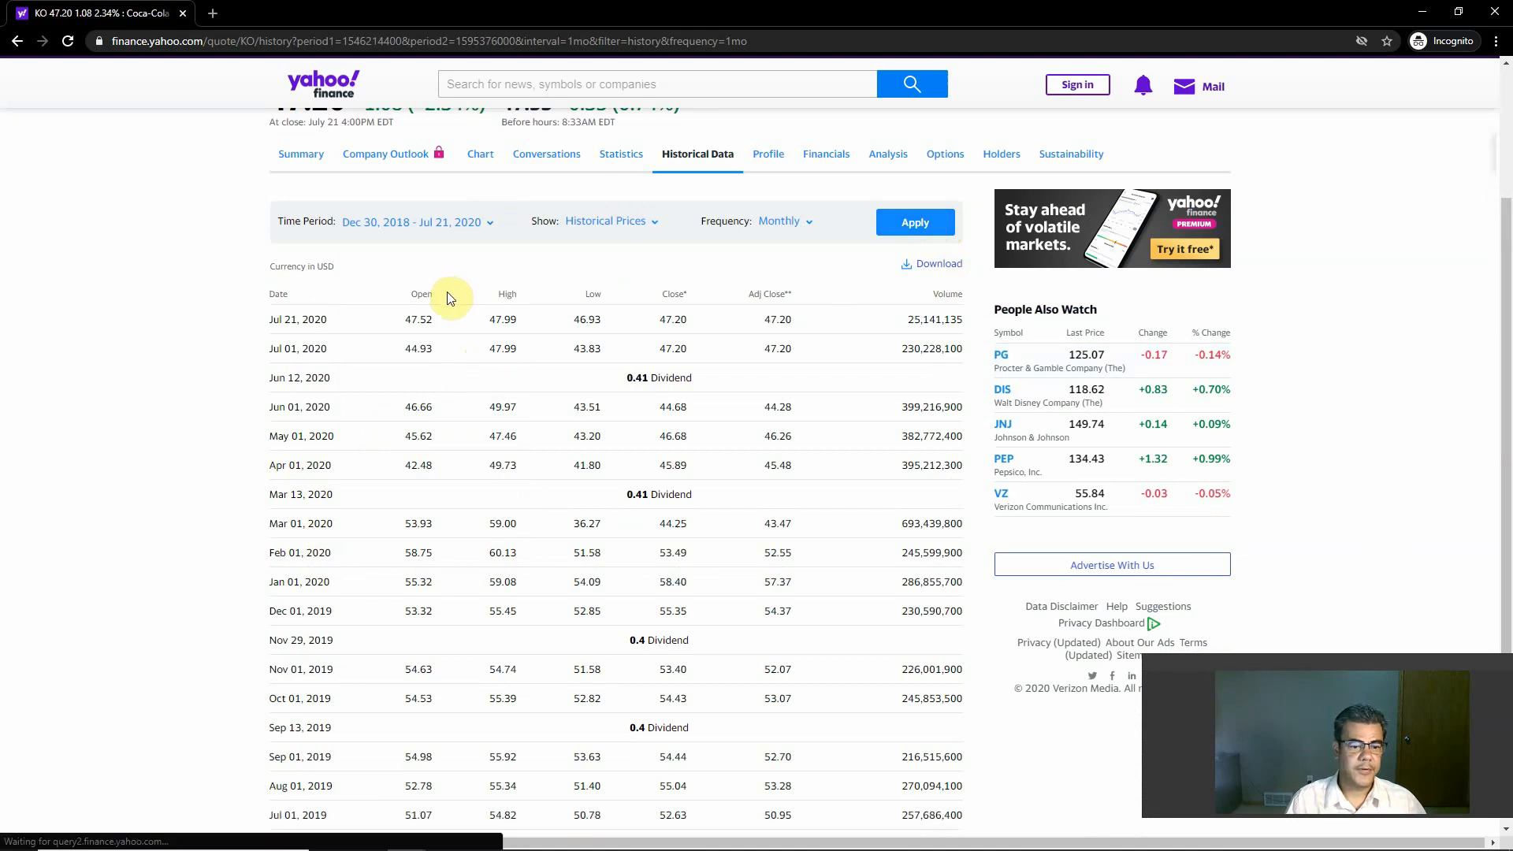
pyautogui.scroll(-3, 449, 308)
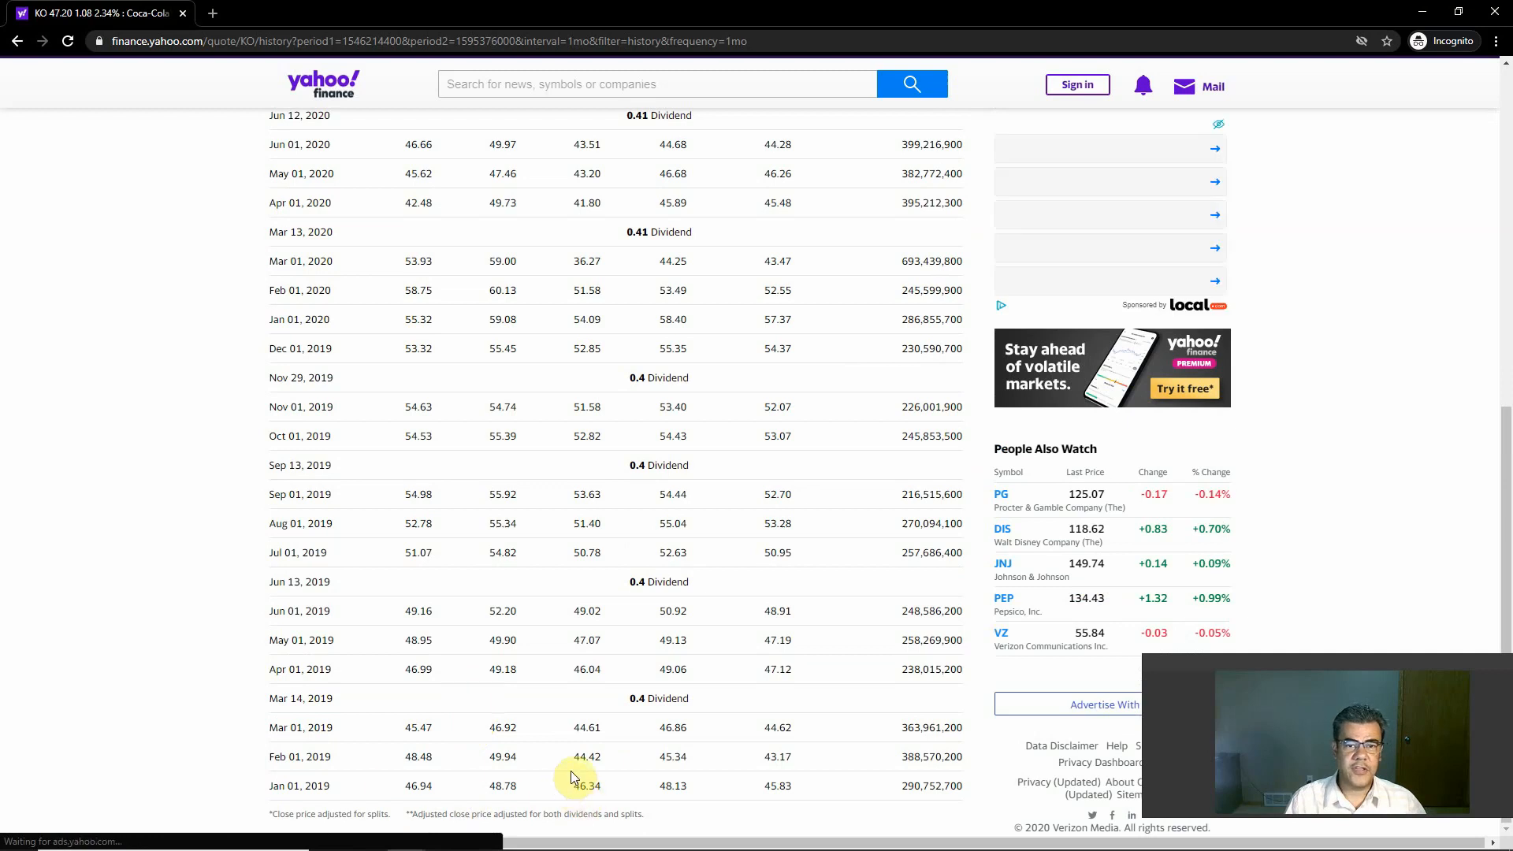
# Step: Find the Jan 01, 2019 row in the monthly price table and highlight its closing price
pyautogui.scroll(4, 587, 709)
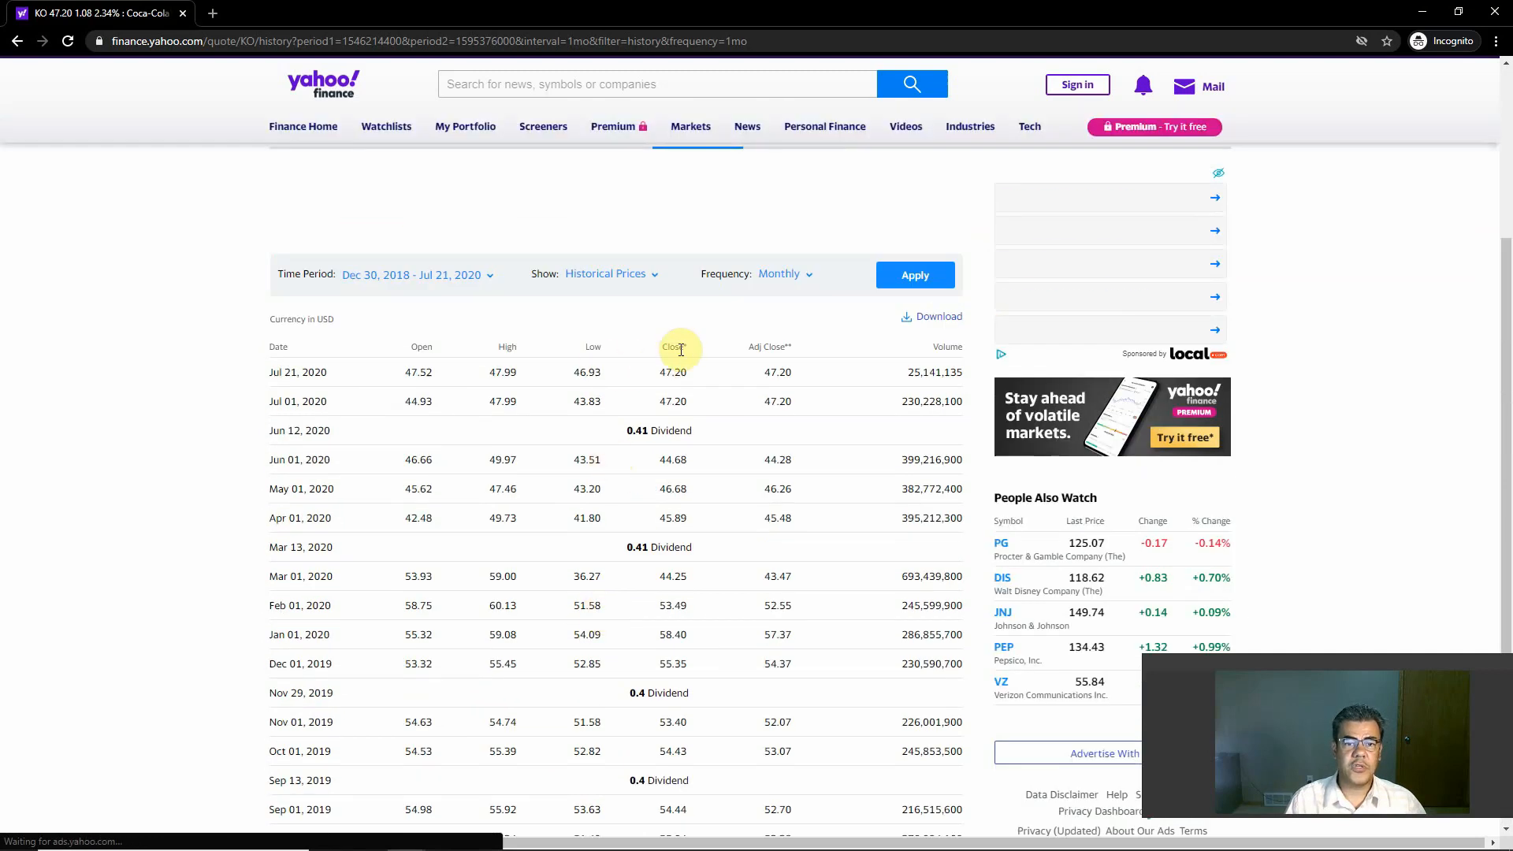
pyautogui.scroll(-3, 666, 374)
pyautogui.scroll(-1, 680, 394)
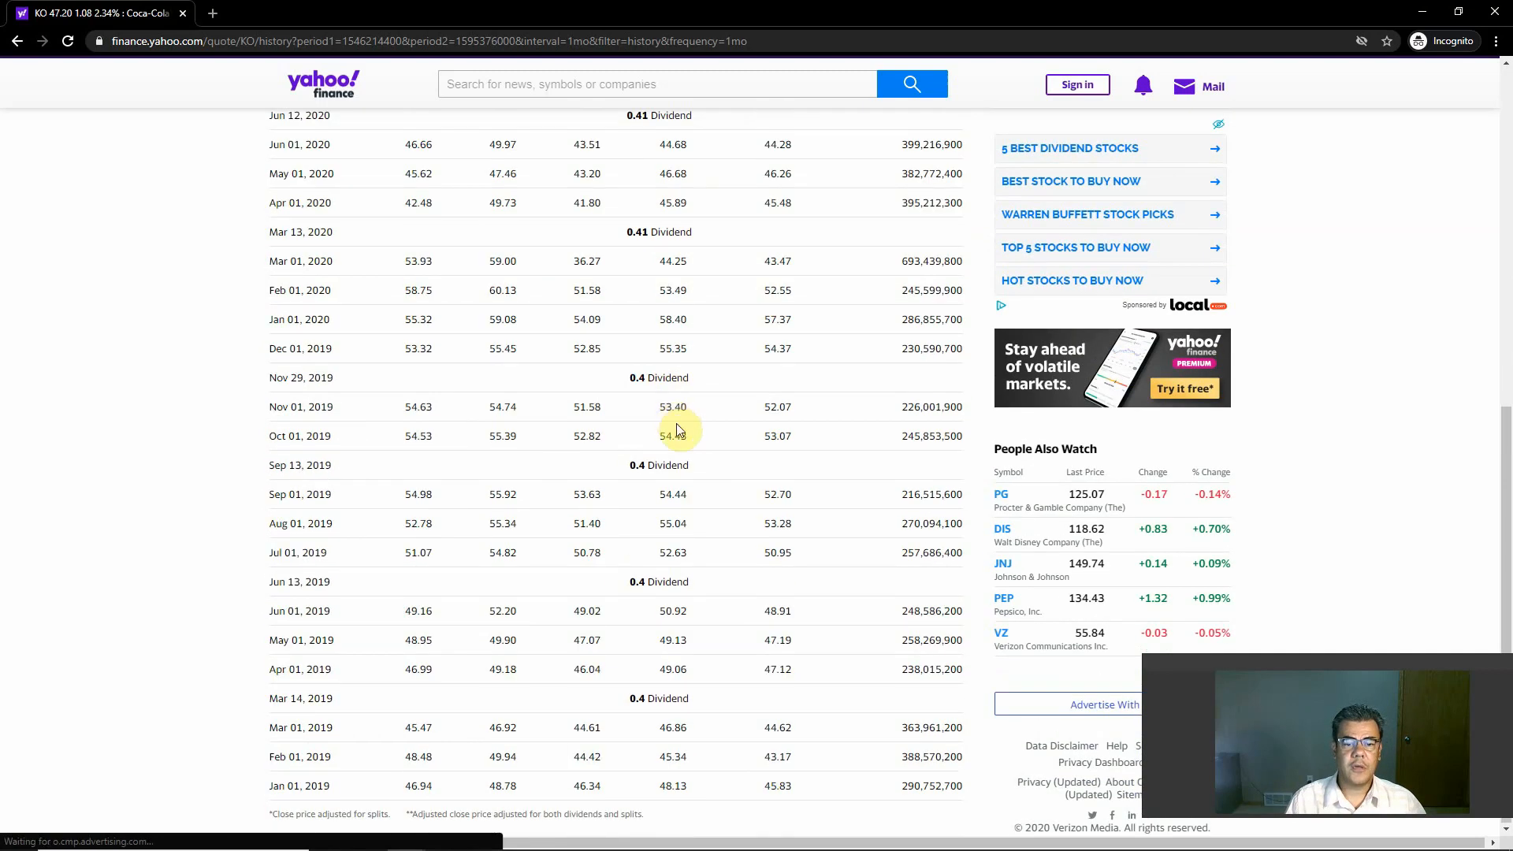
pyautogui.moveTo(651, 796); pyautogui.dragTo(701, 791)
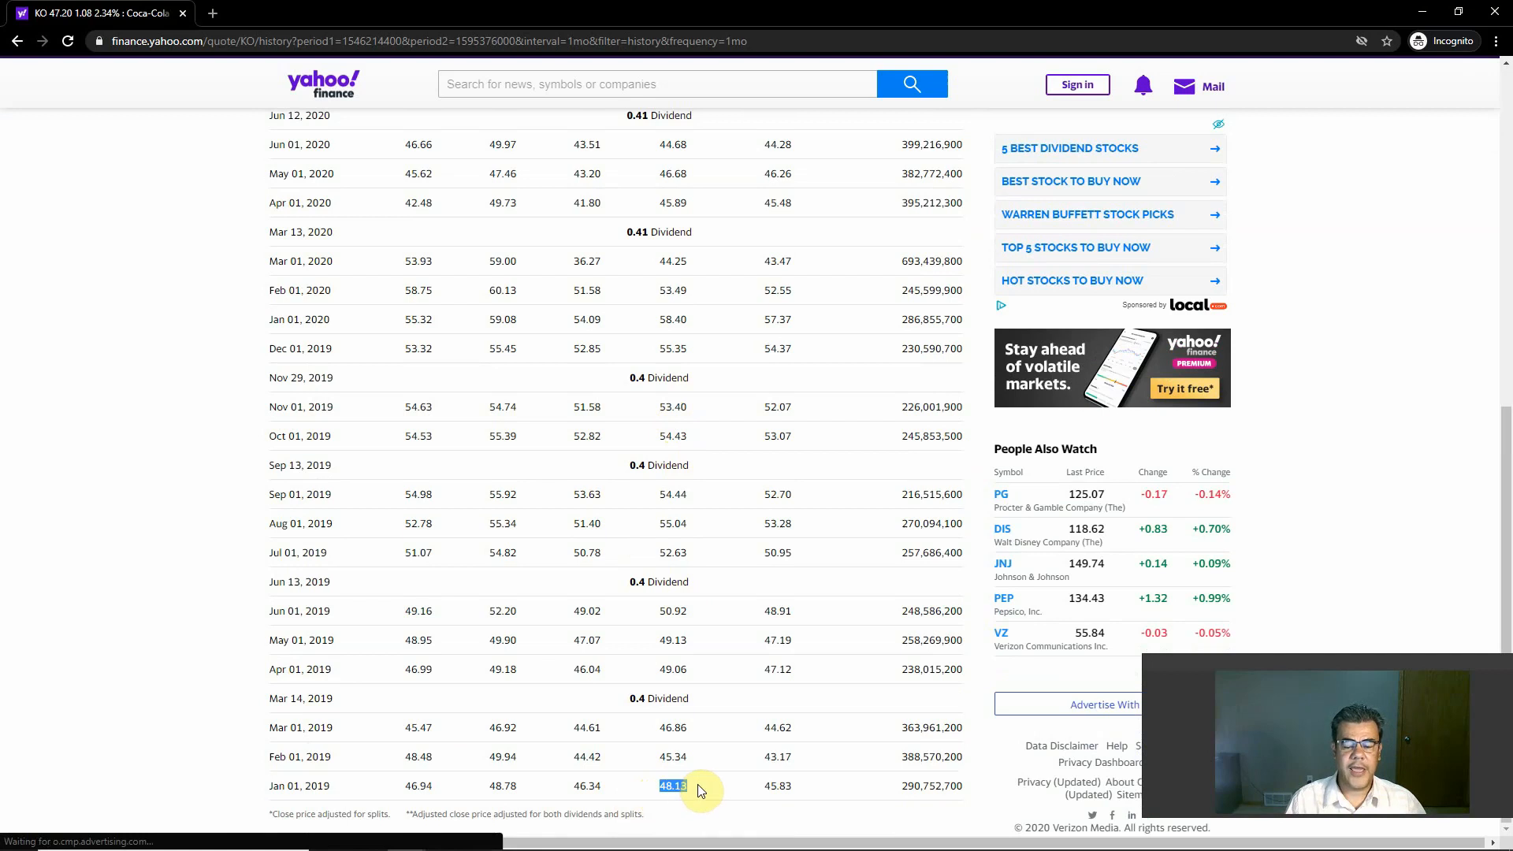
# Step: Switch to the Coca Cola Excel workbook and calculate the 2018 price-earnings ratio in C7 as 48.13 divided by Income Statement cell F47
pyautogui.moveTo(443, 844)
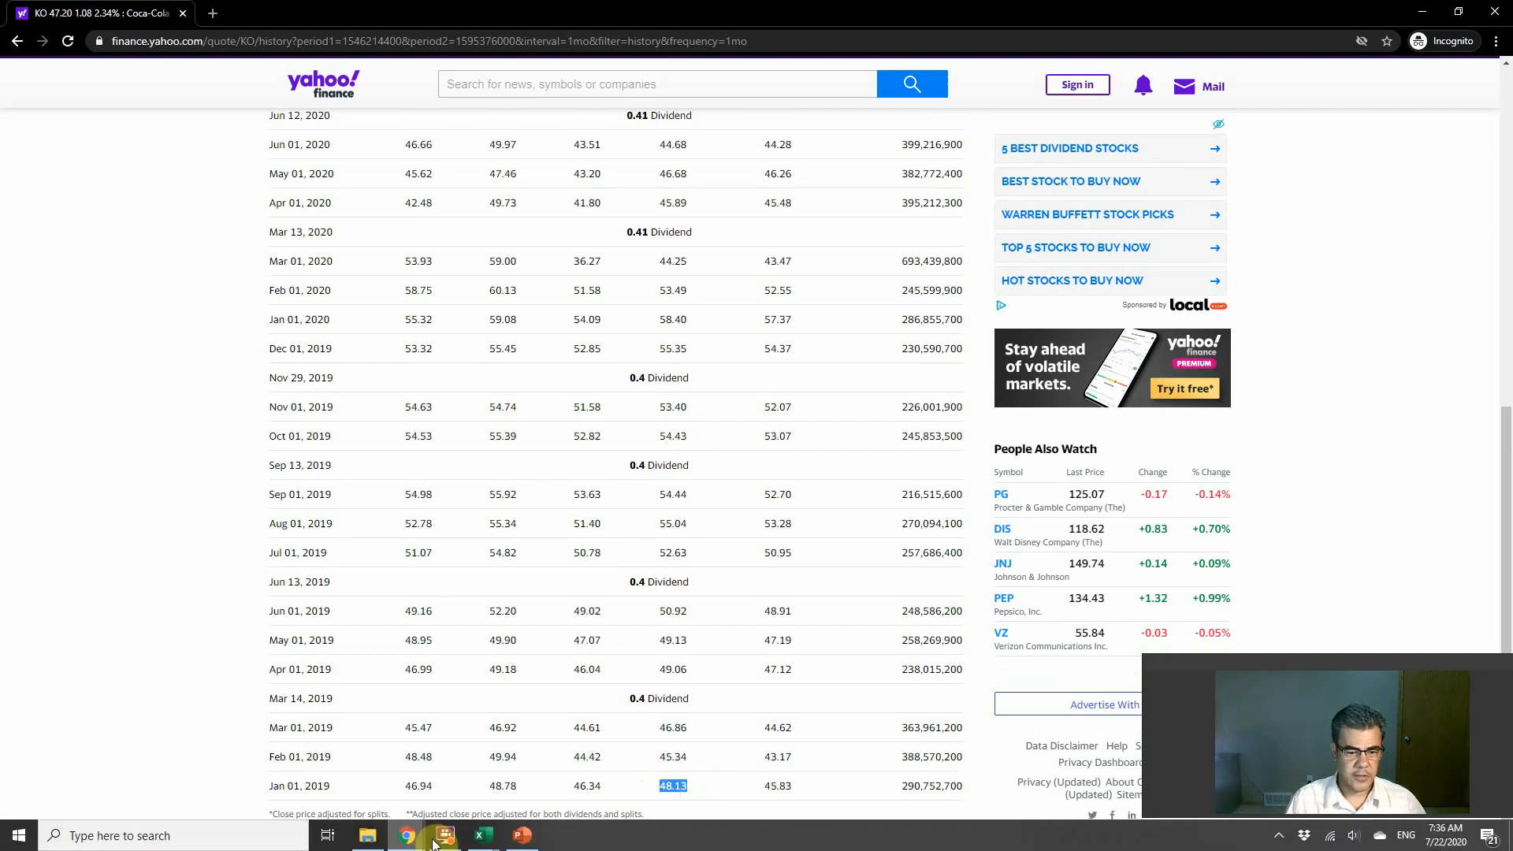
pyautogui.moveTo(494, 842)
pyautogui.click(566, 777)
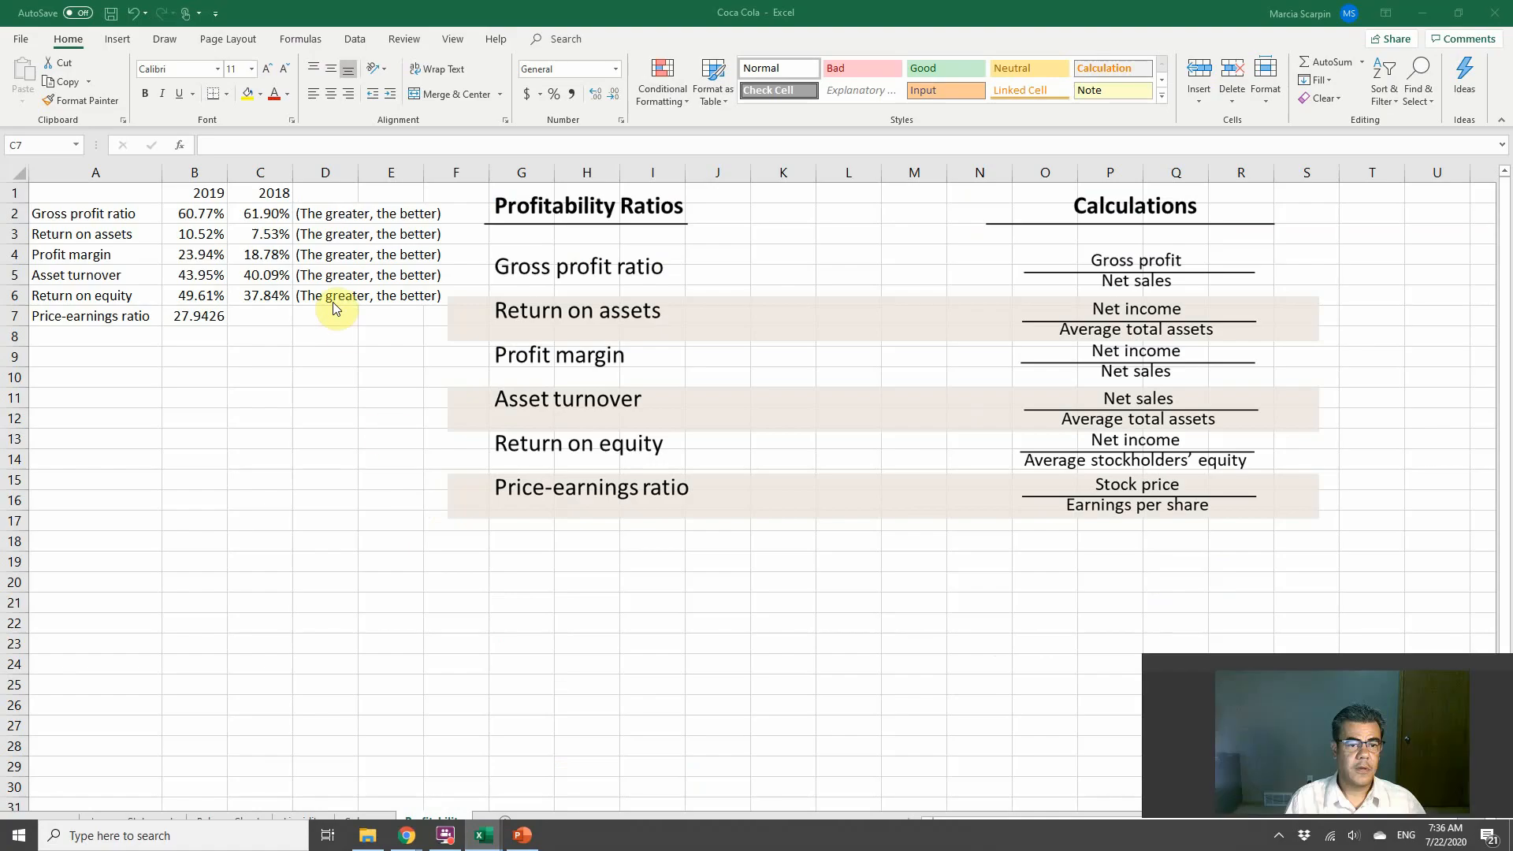
pyautogui.click(276, 142)
pyautogui.write('+48.13/')
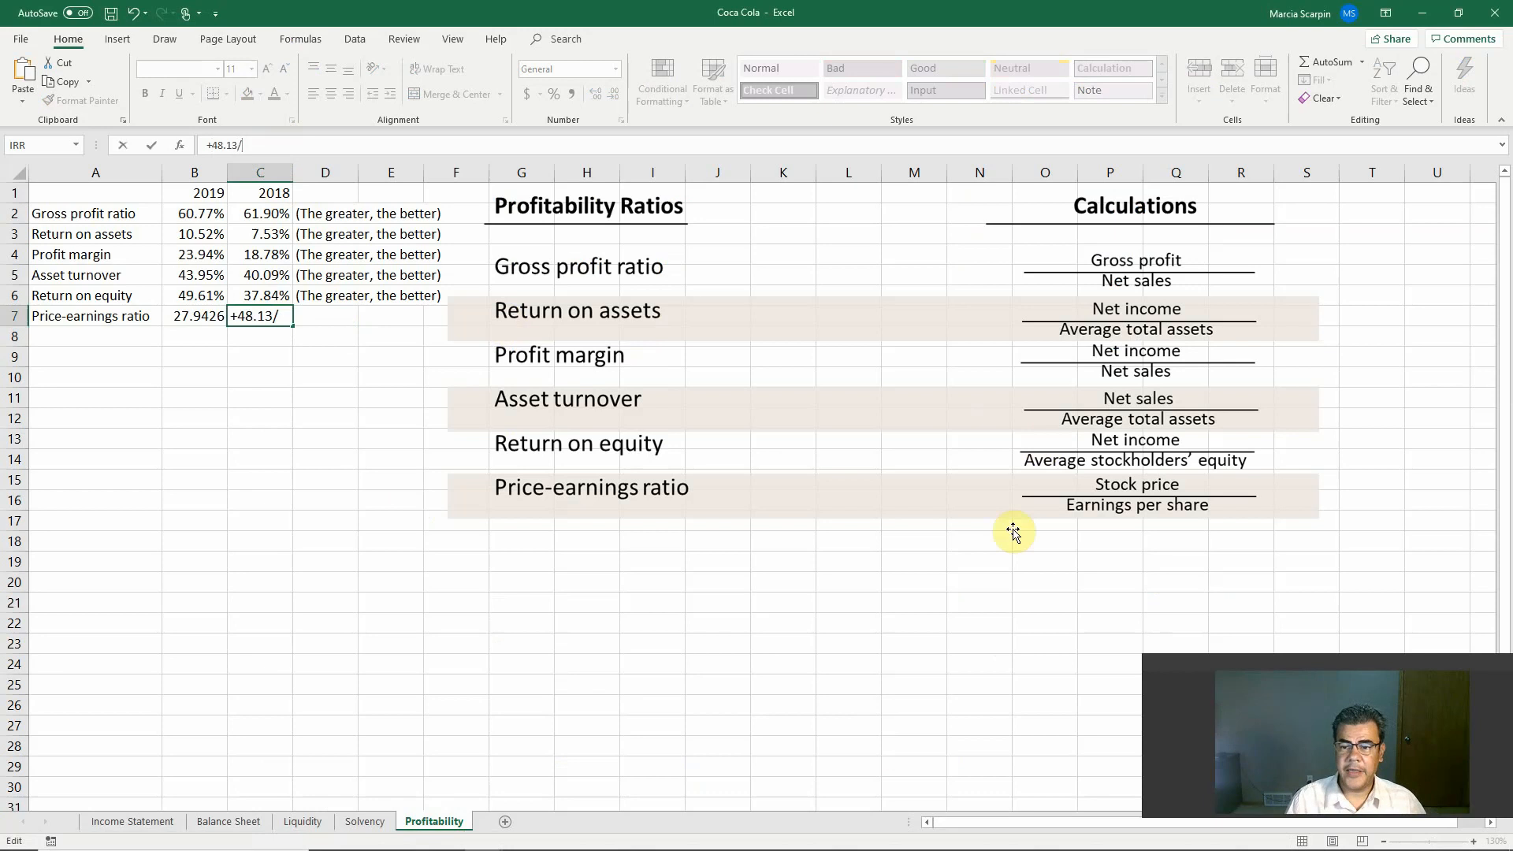
pyautogui.click(176, 816)
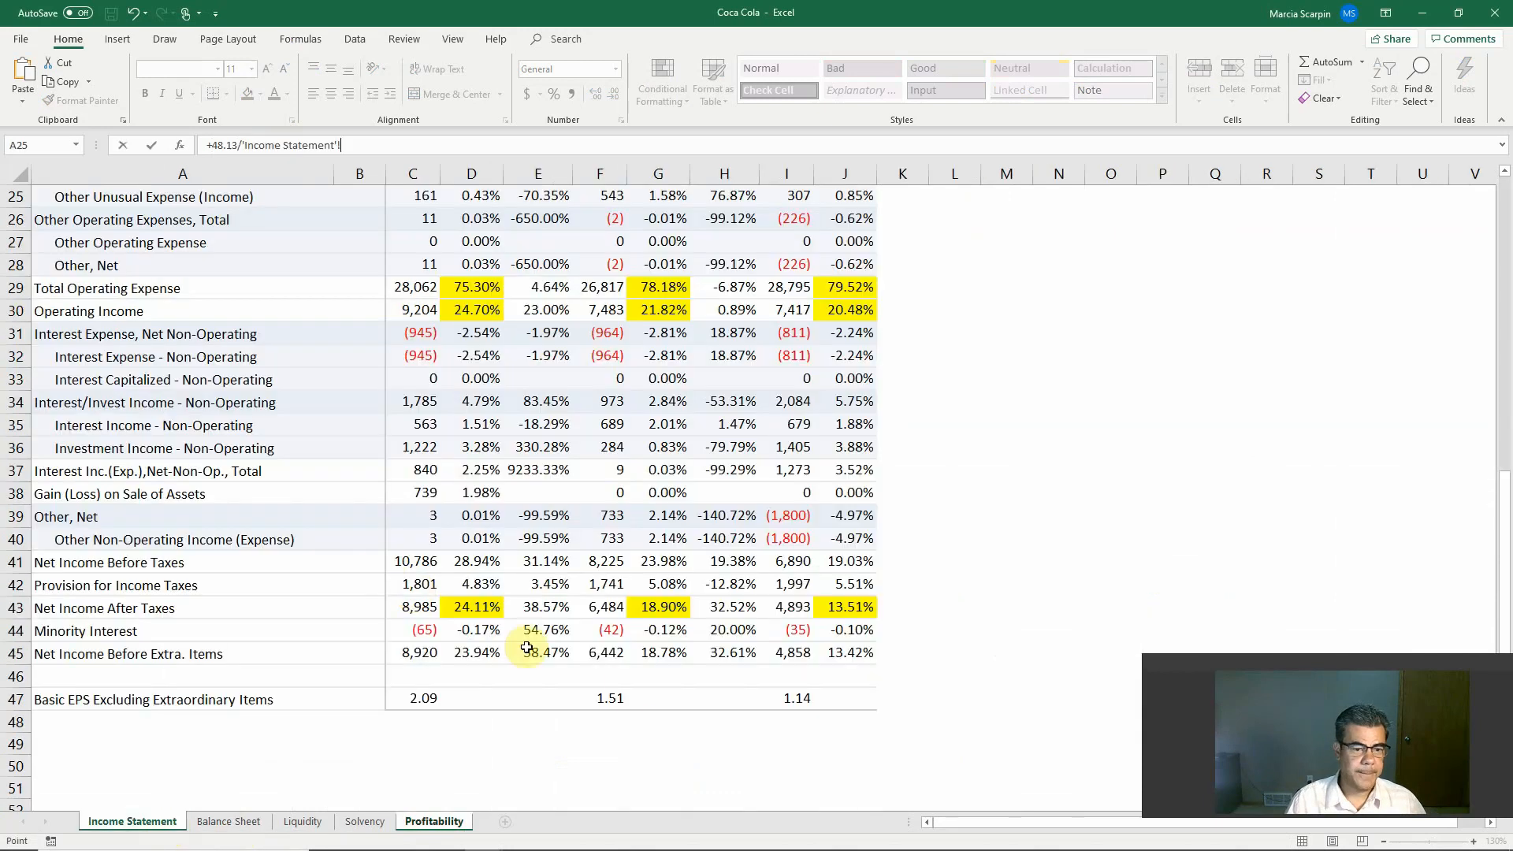
pyautogui.click(599, 698)
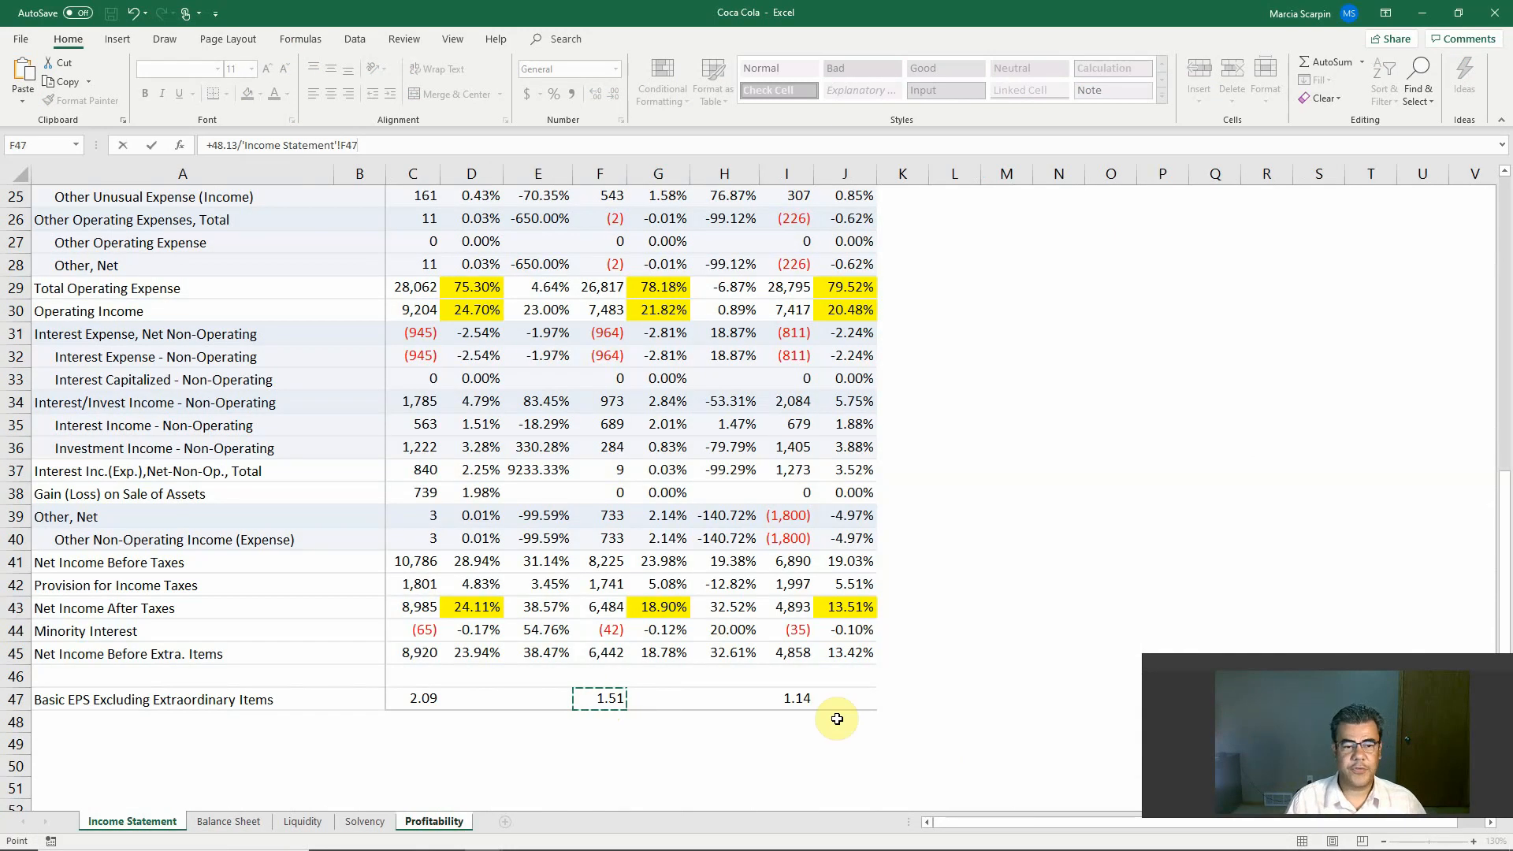
pyautogui.press('Return')
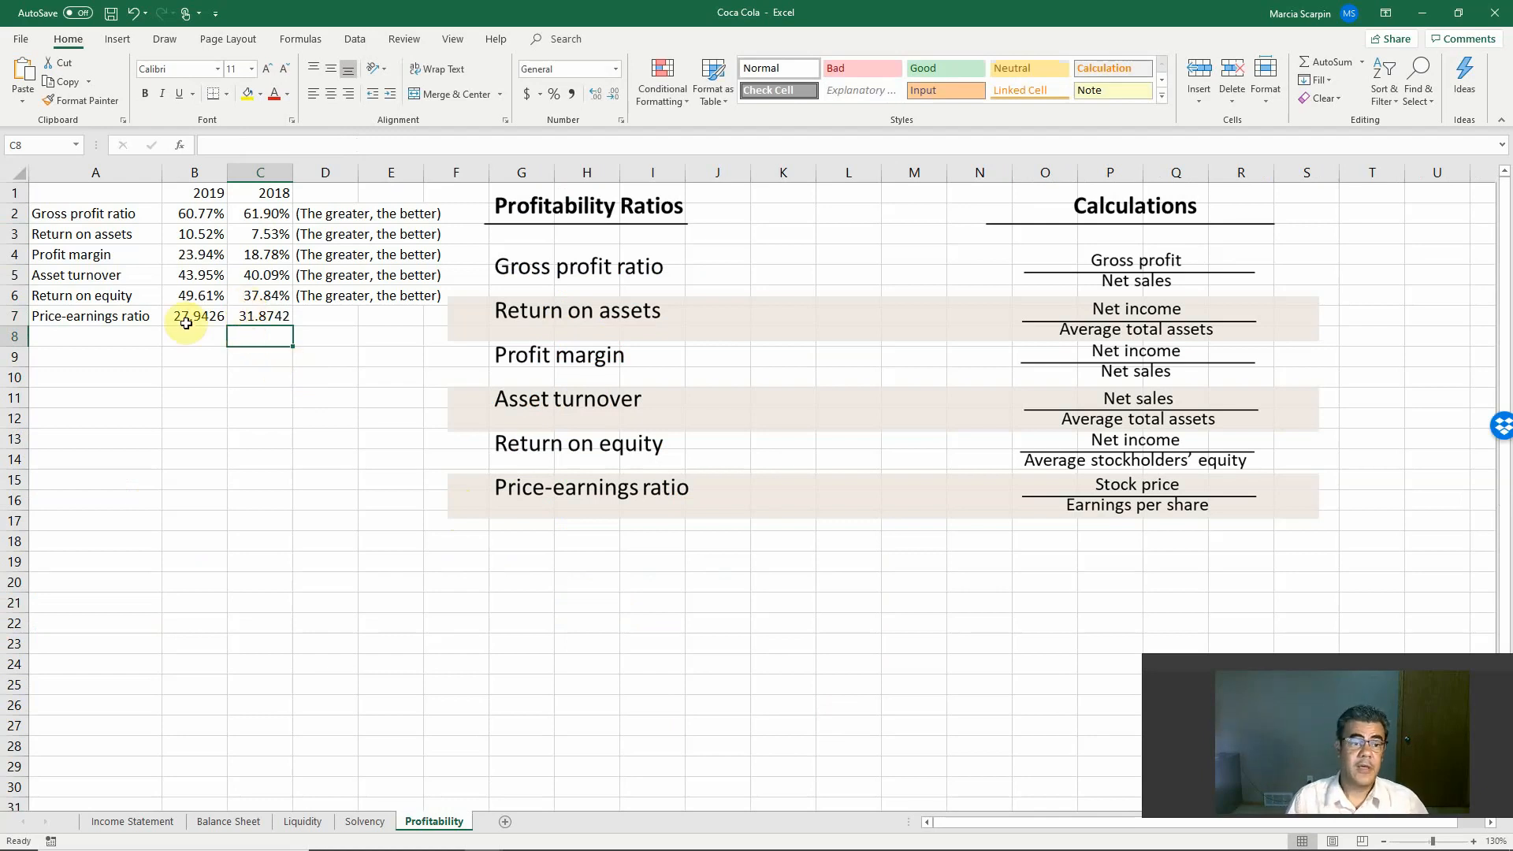
# Step: Compare the 2019 and 2018 price-earnings ratios in B7 and C7 and check the formulas behind them
pyautogui.moveTo(193, 324); pyautogui.dragTo(236, 325)
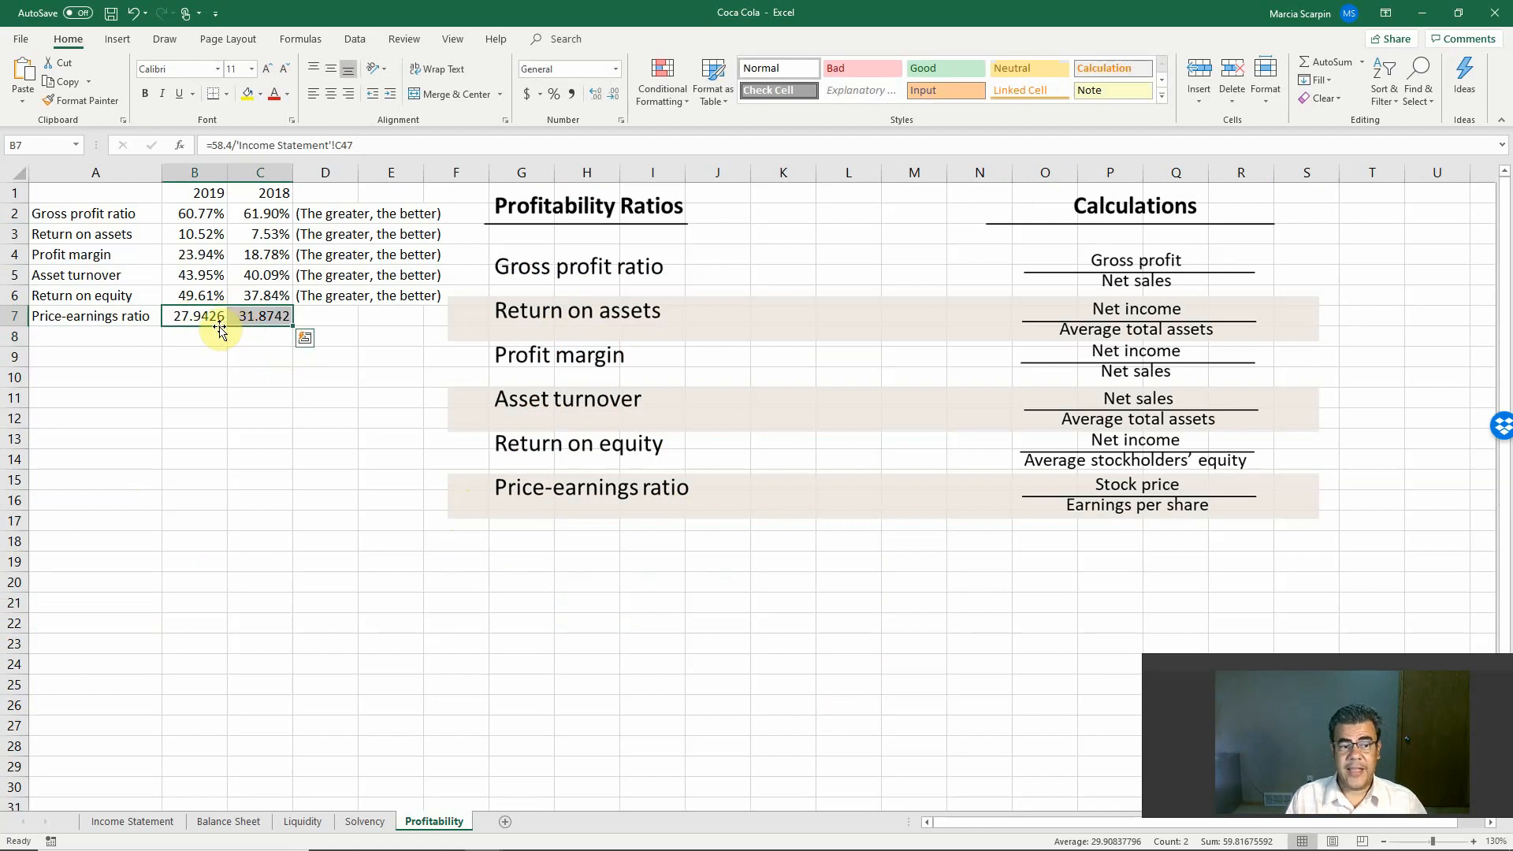
pyautogui.click(252, 316)
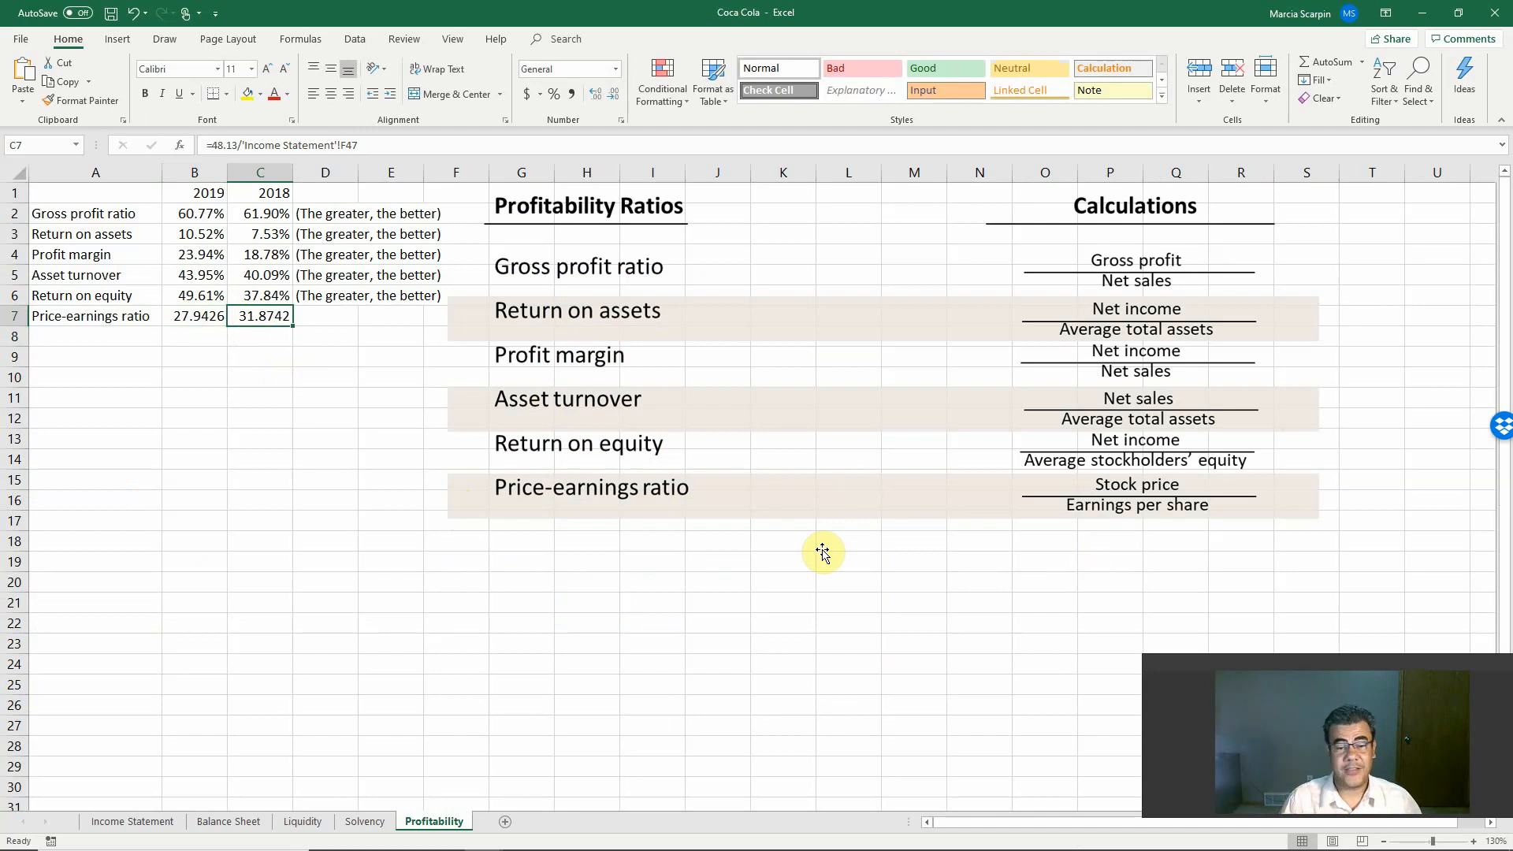
pyautogui.click(206, 316)
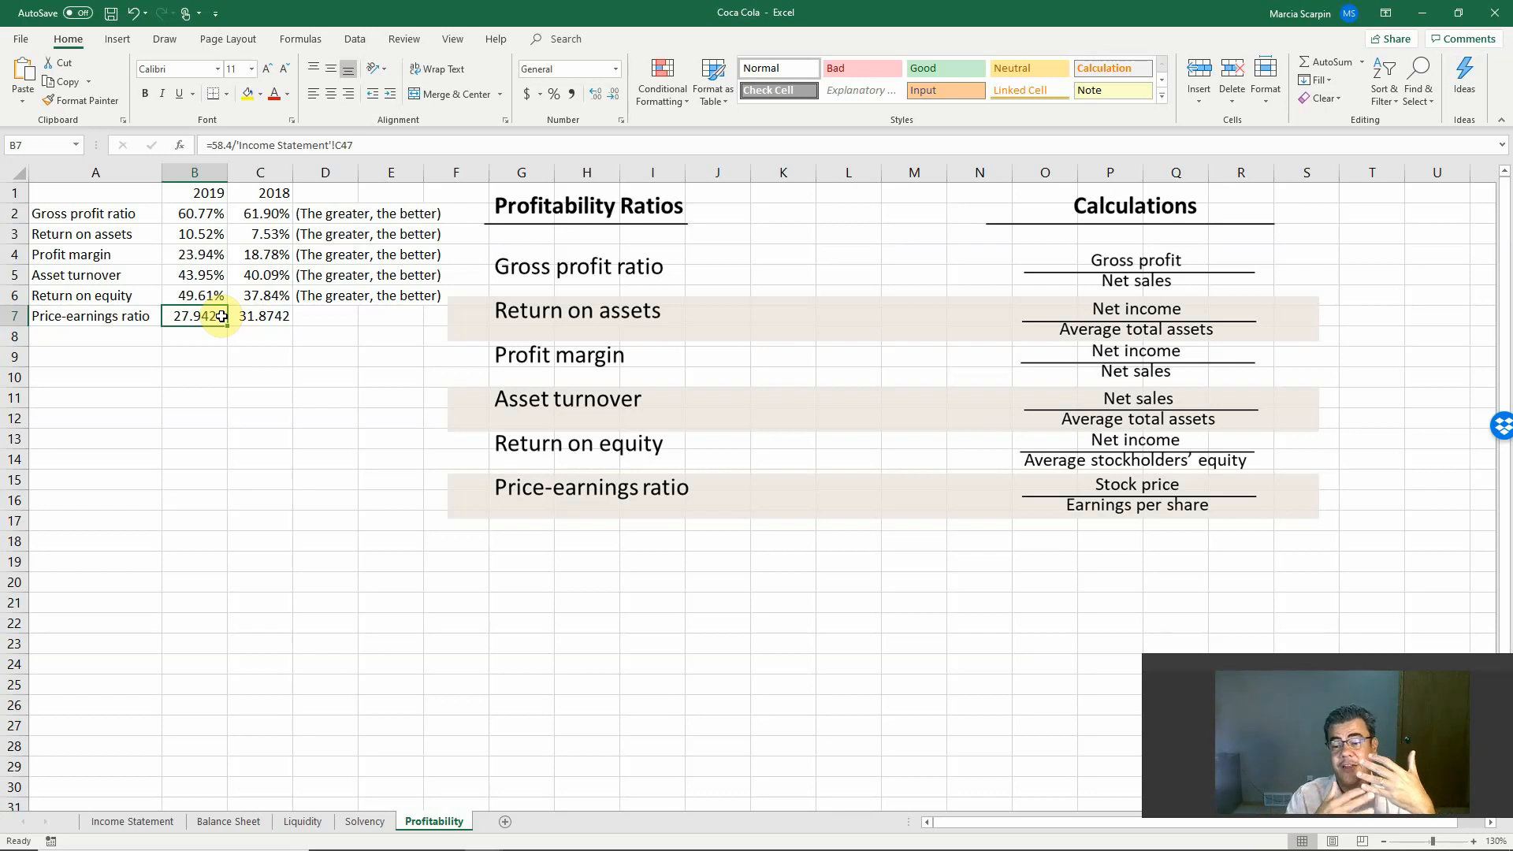
pyautogui.click(277, 316)
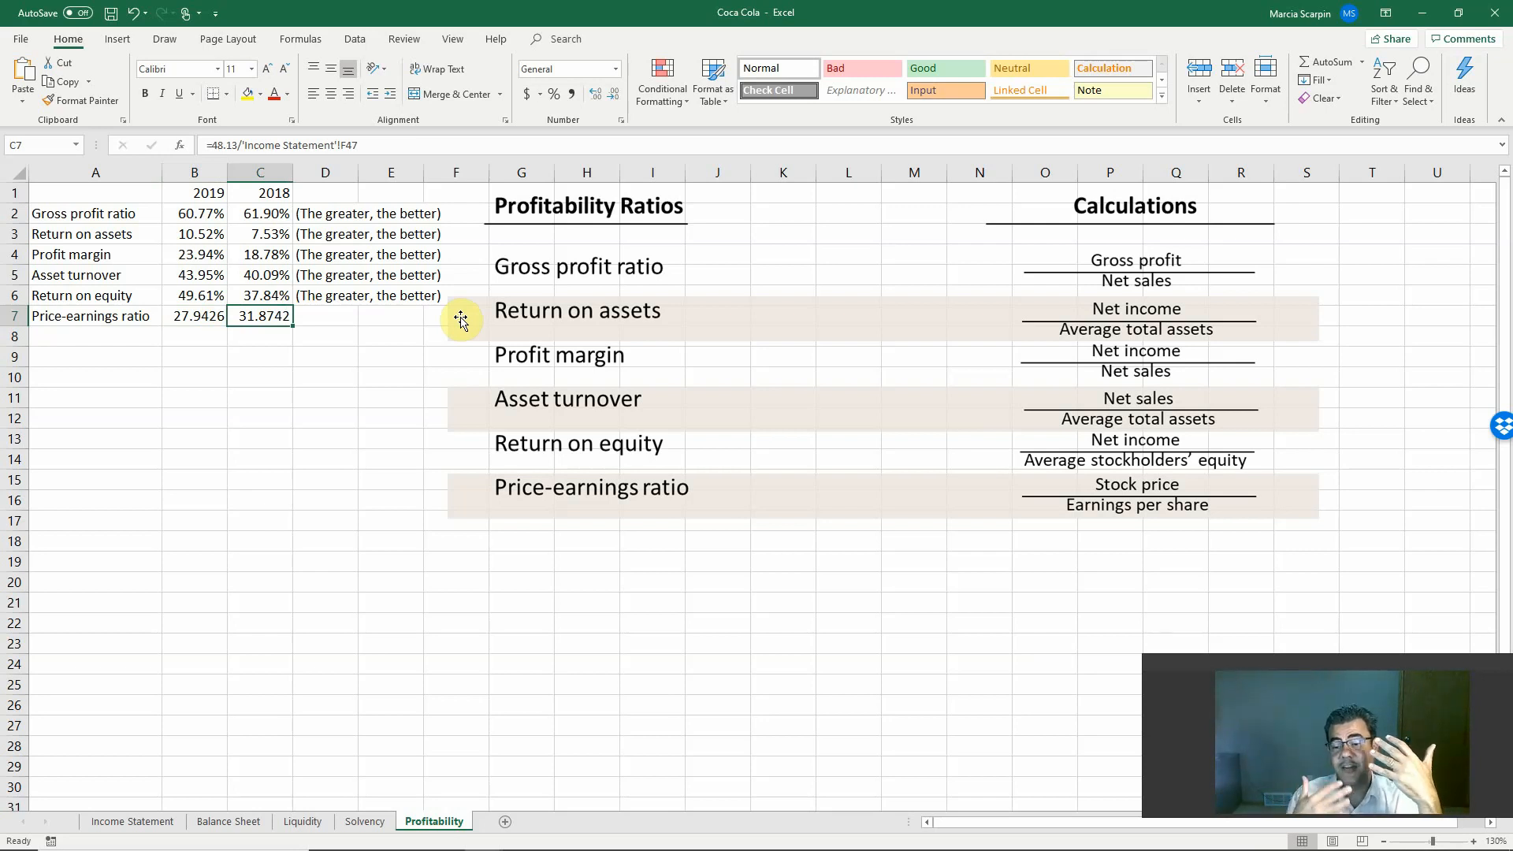
pyautogui.click(221, 317)
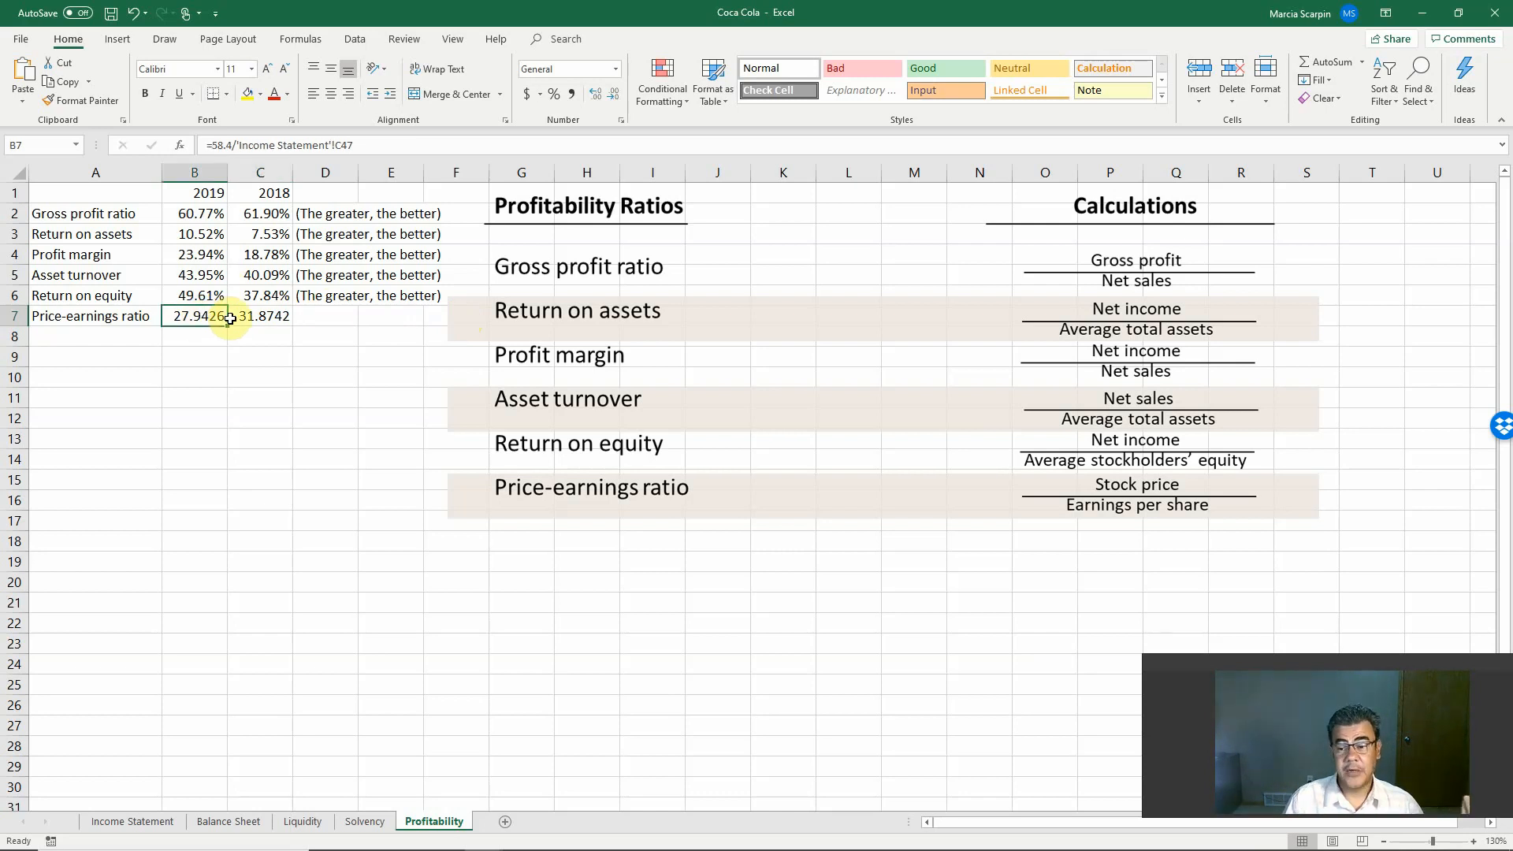
pyautogui.click(269, 314)
pyautogui.click(201, 318)
pyautogui.click(266, 316)
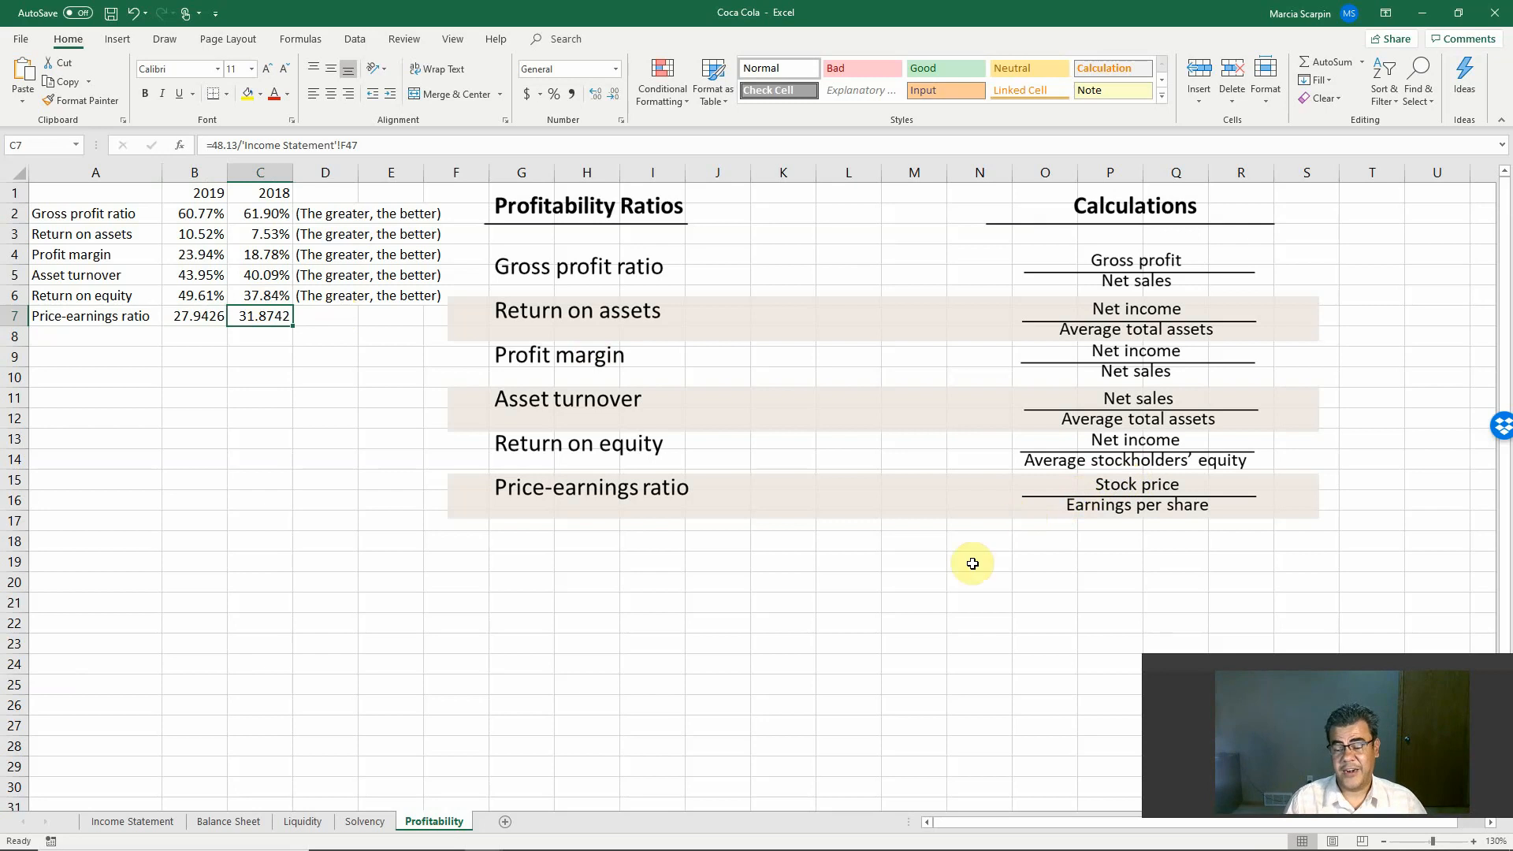
# Step: Switch to Yahoo Finance in Chrome and review Coca-Cola's monthly historical prices since December 2018
pyautogui.hotkey('alt', 'Tab')
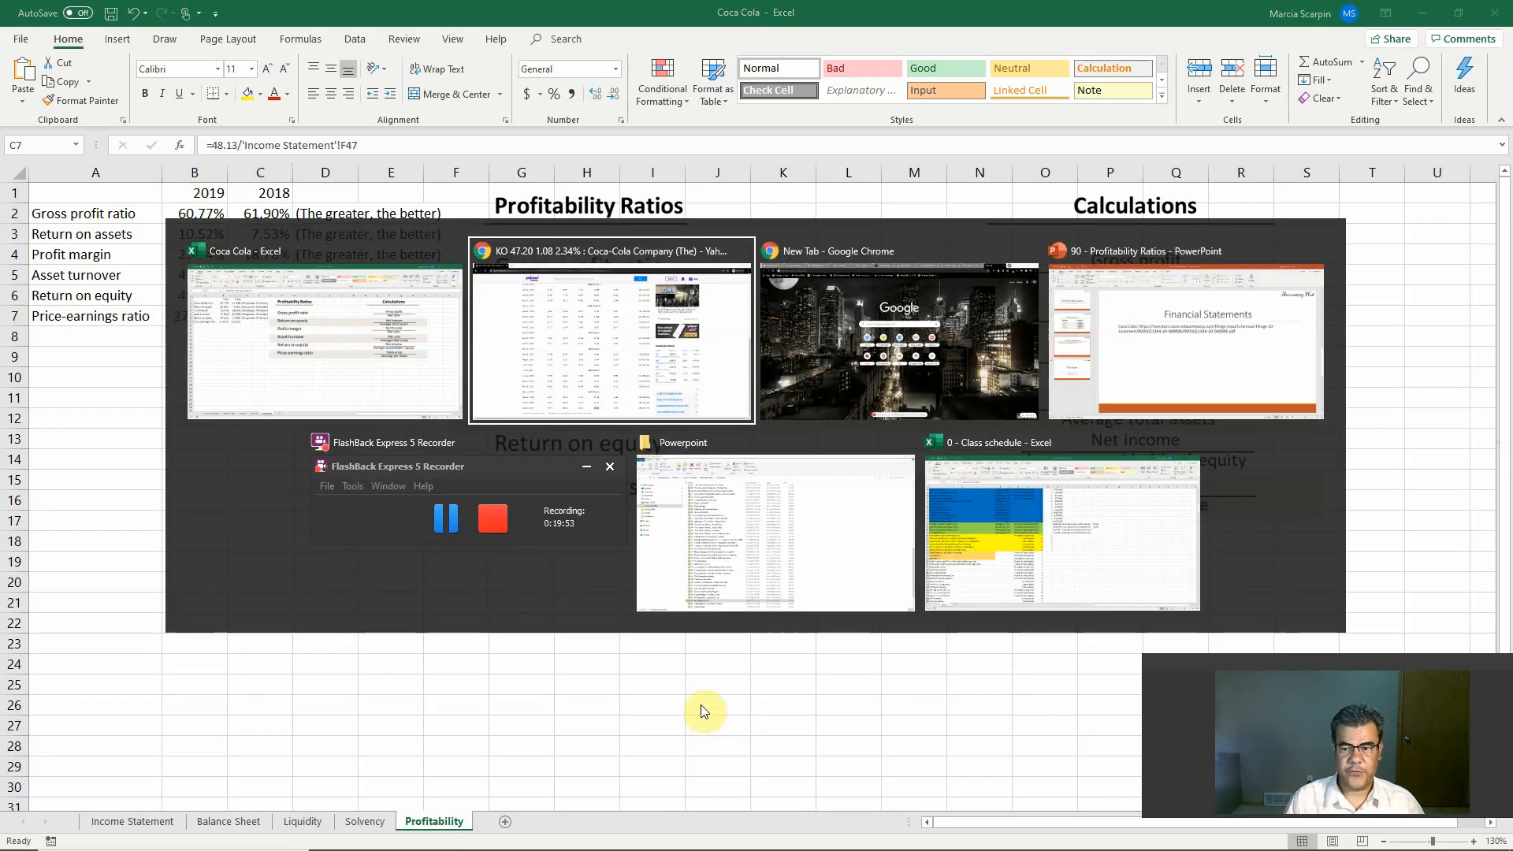
pyautogui.scroll(5, 673, 522)
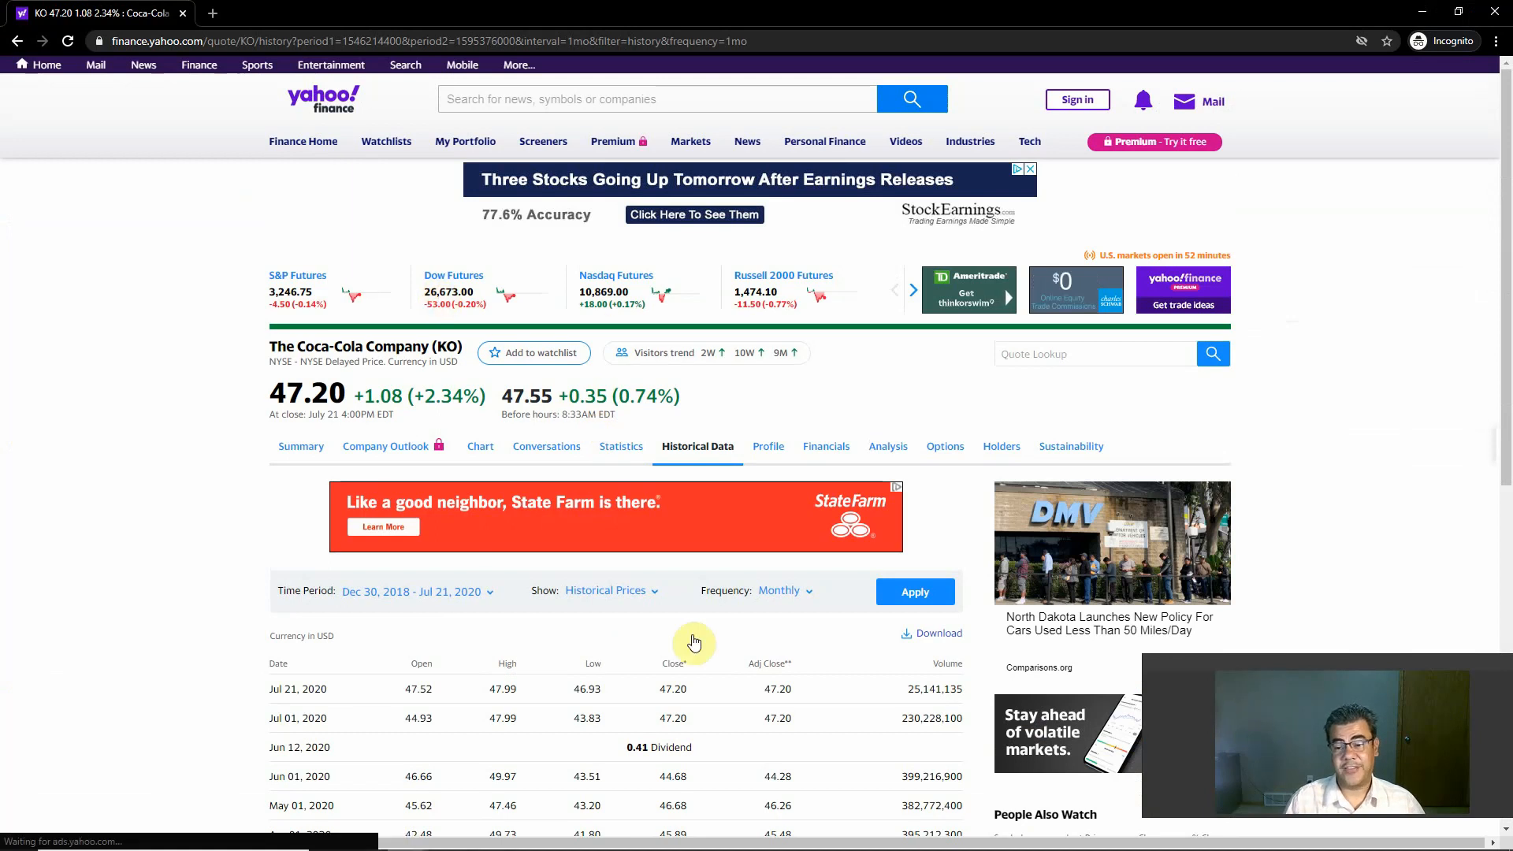
pyautogui.scroll(-3, 724, 676)
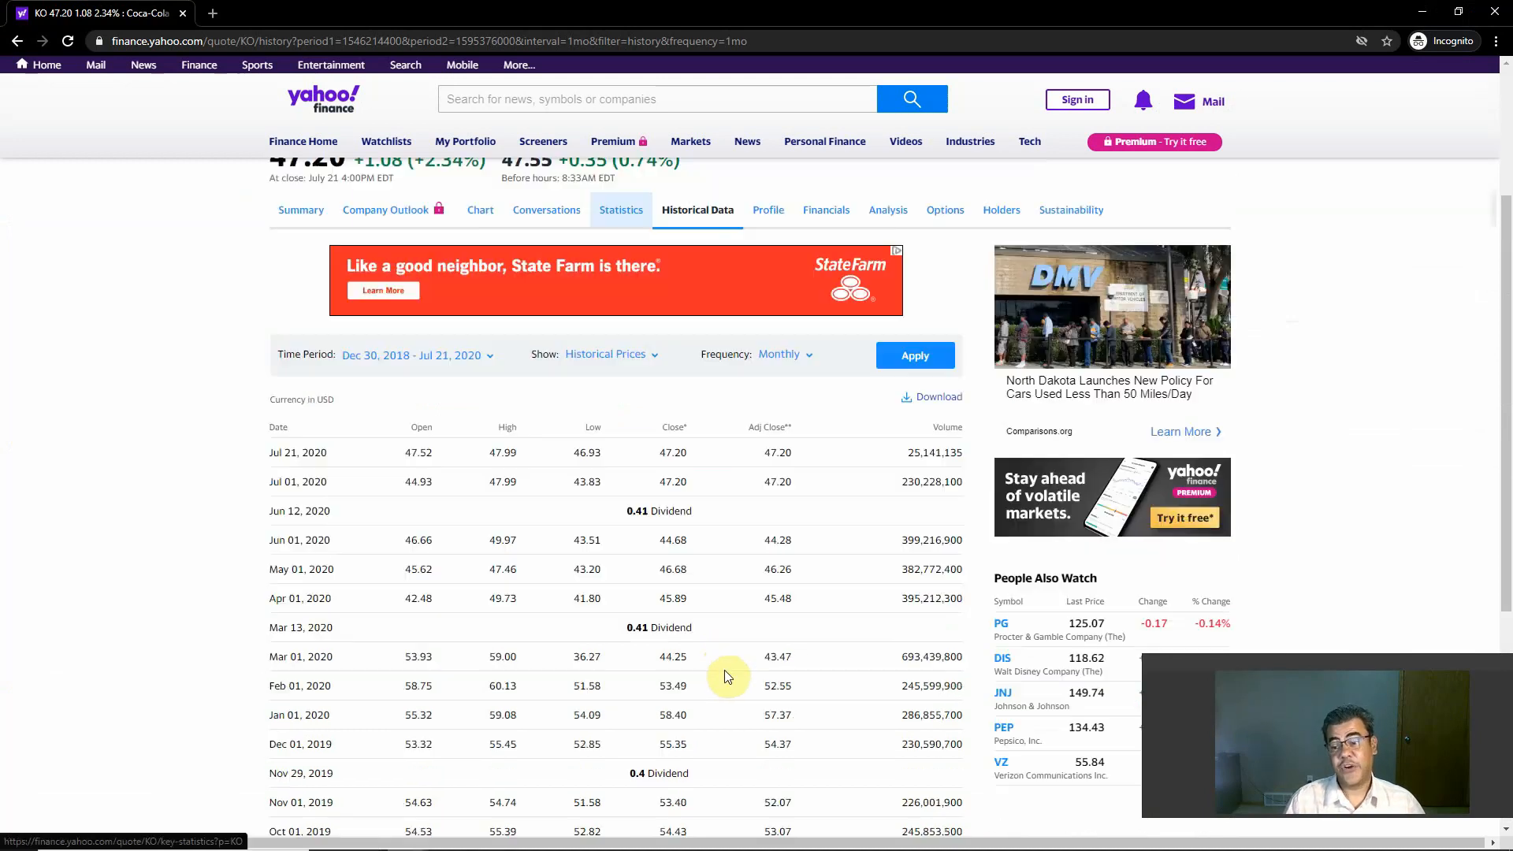
pyautogui.scroll(-4, 523, 671)
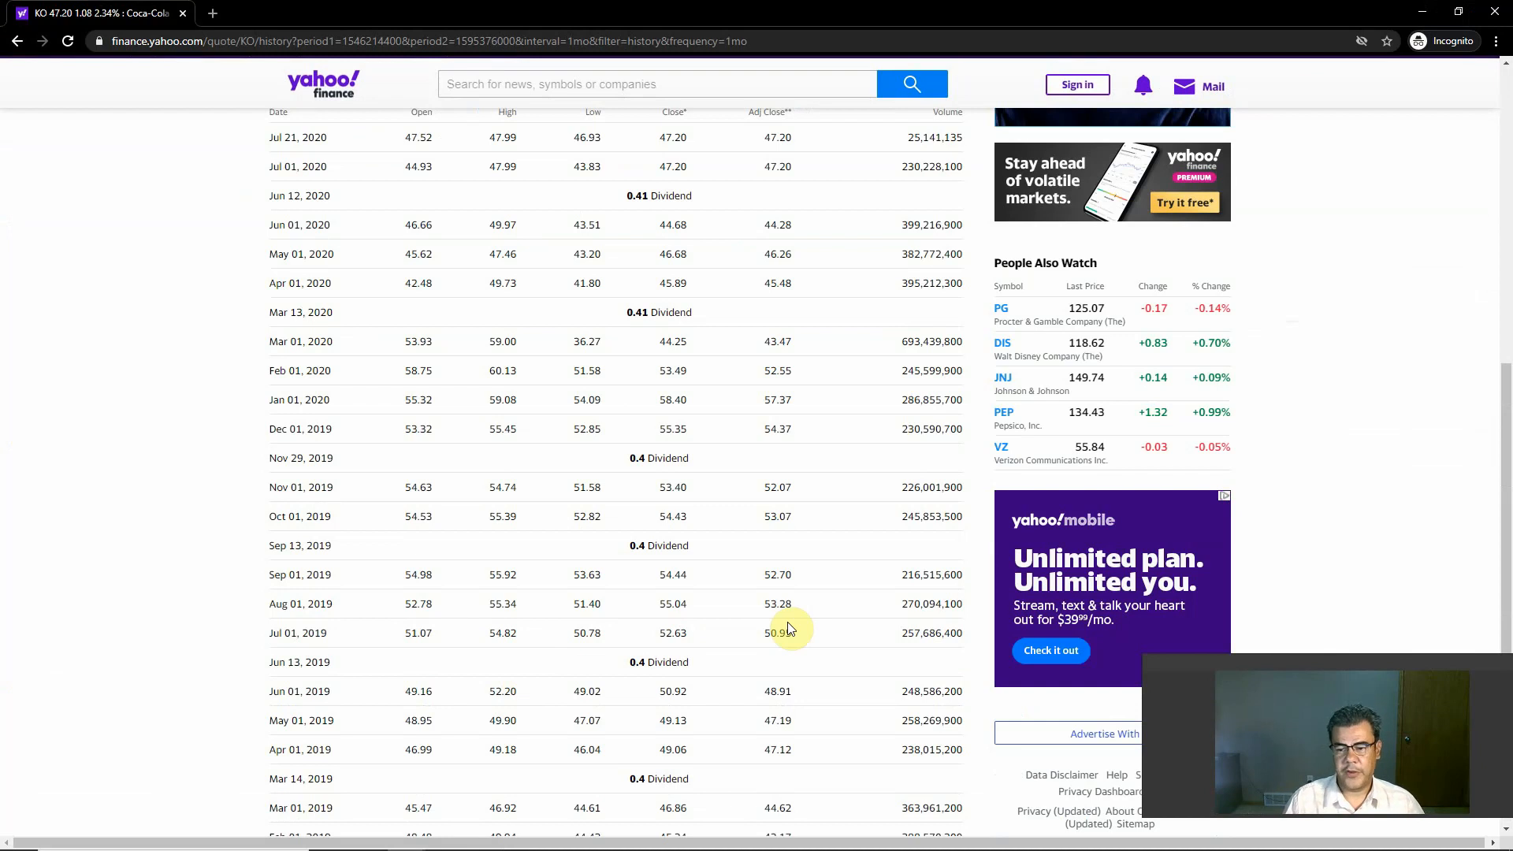
pyautogui.scroll(10, 788, 623)
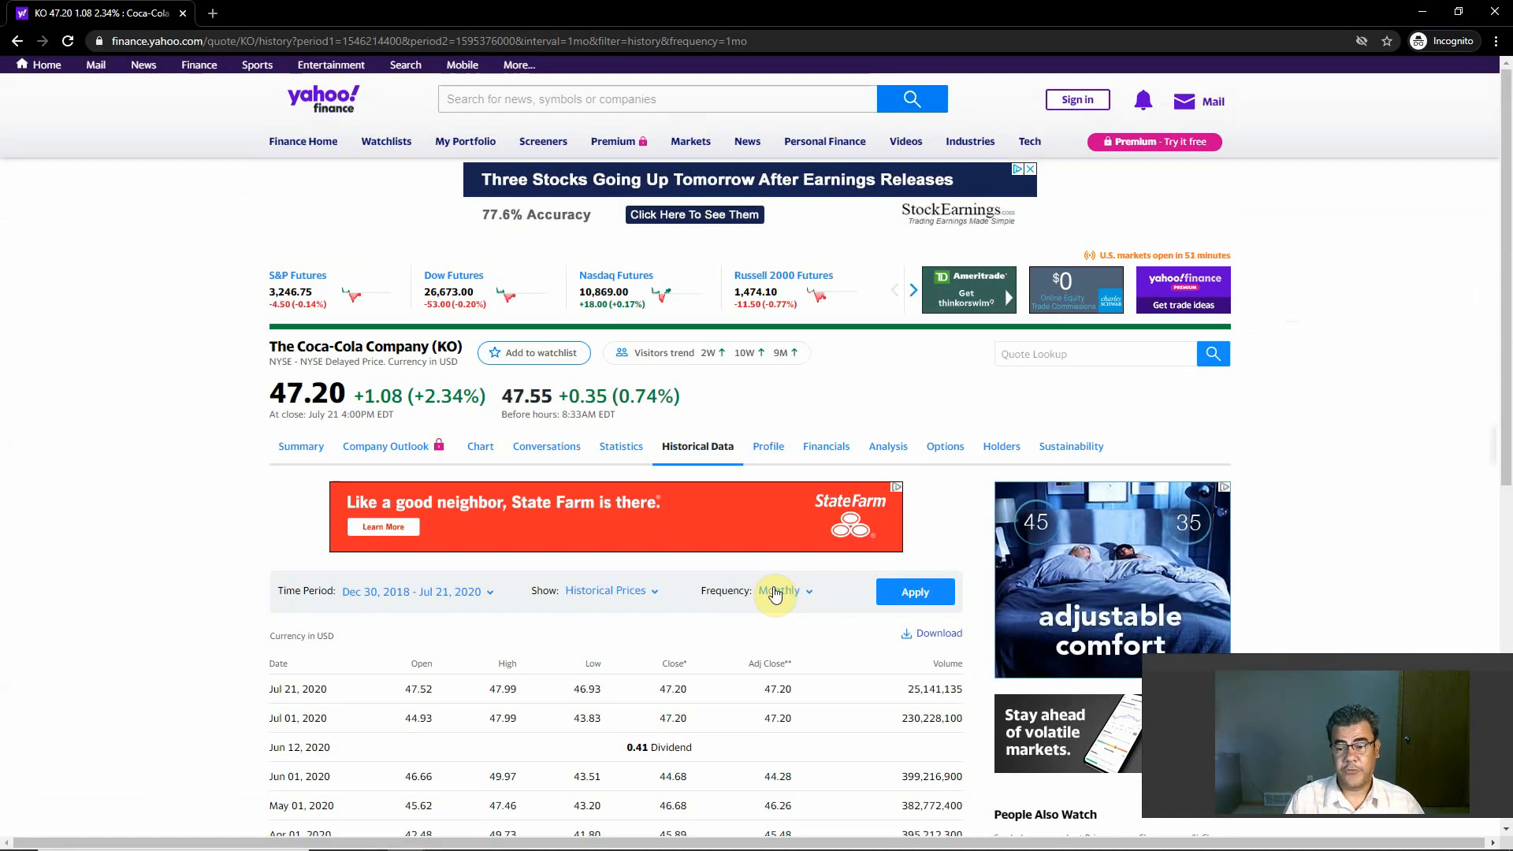
# Step: Switch to the Profitability Ratios presentation in PowerPoint and show the closing Thank you slide
pyautogui.hotkey('alt', 'Tab')
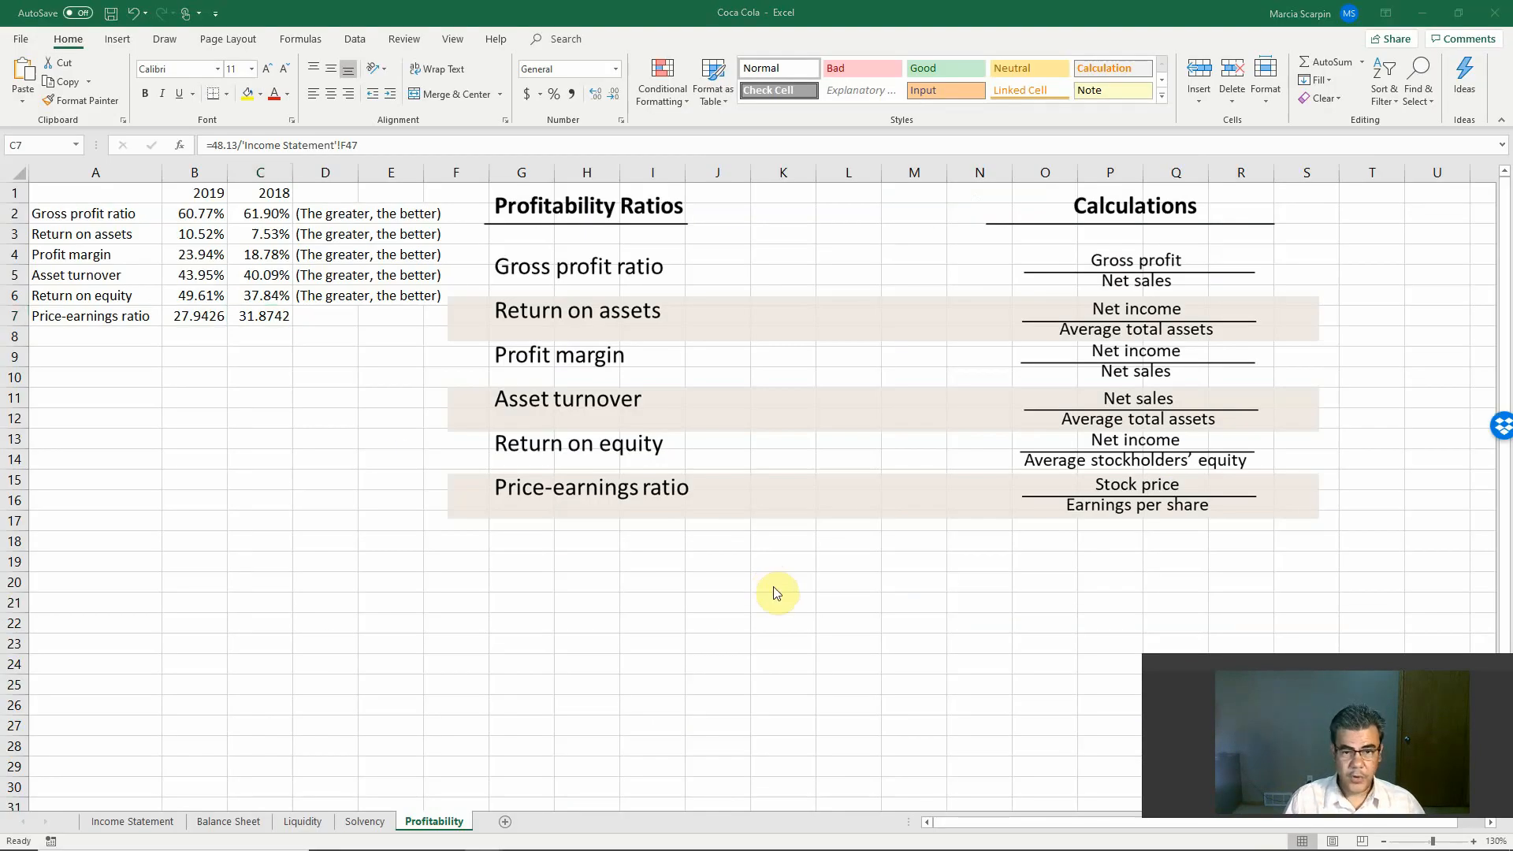
pyautogui.hotkey('alt', 'Tab')
pyautogui.press('Tab')
pyautogui.press('Tab')
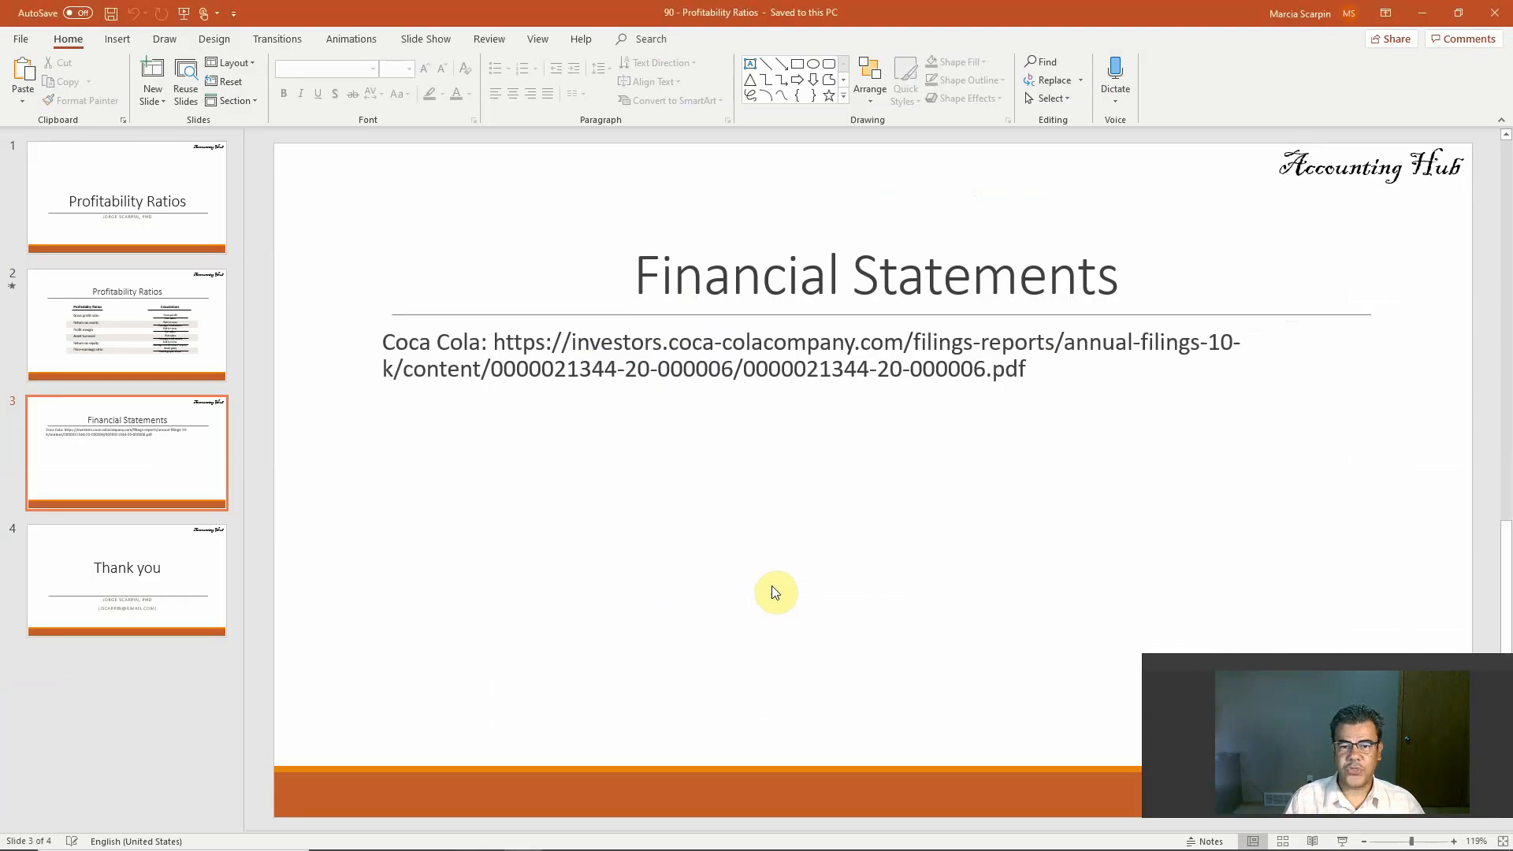
pyautogui.press('pagedown')
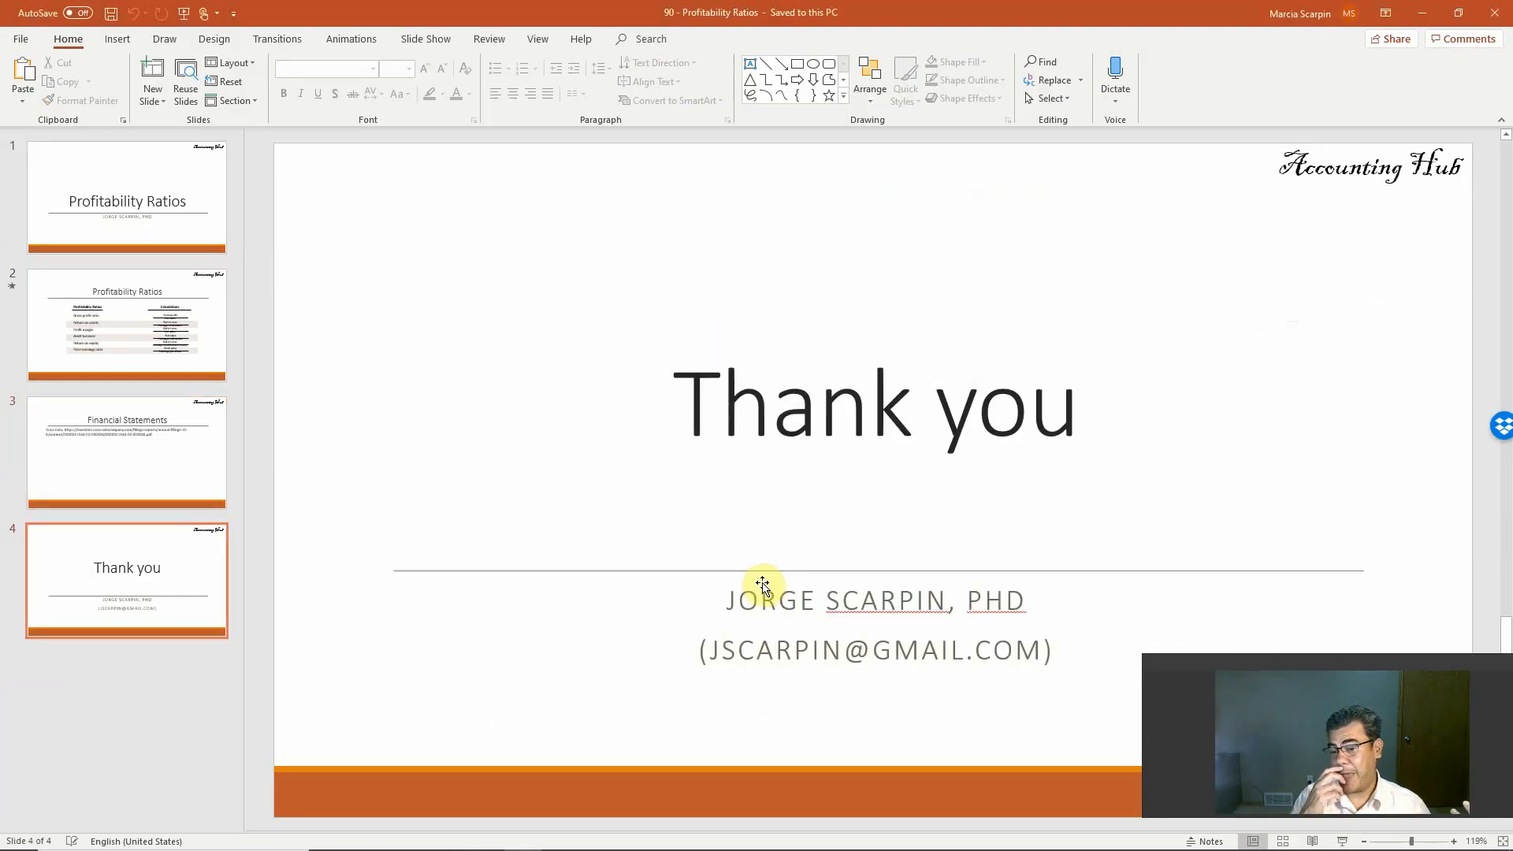